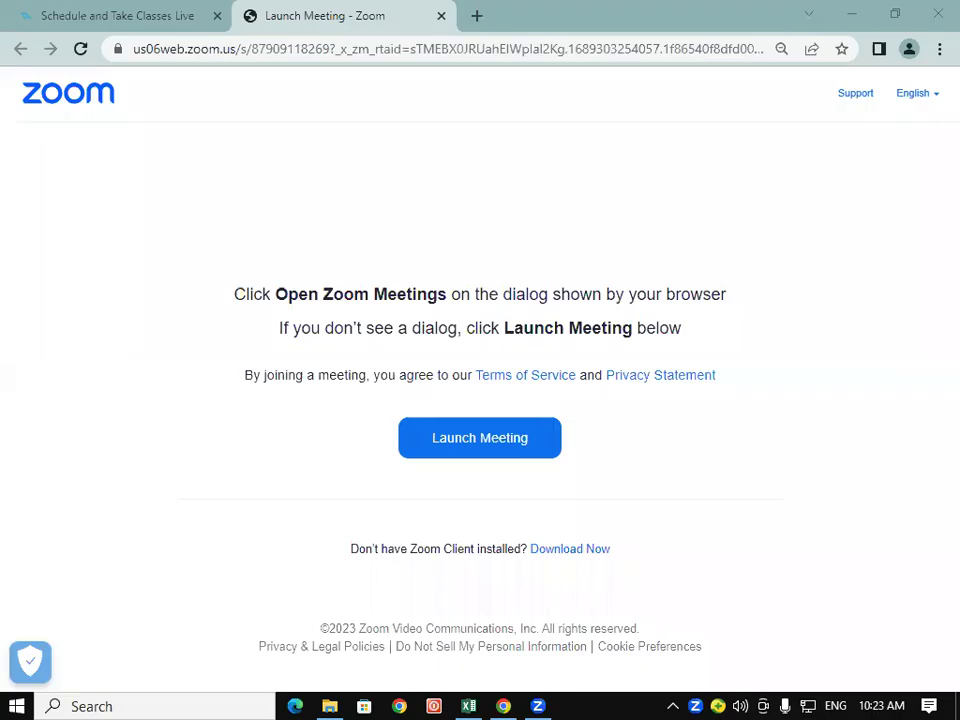
# Switch from the Zoom browser tab to the STUDENT DATABASE workbook in Excel.
pyautogui.click(467, 697)
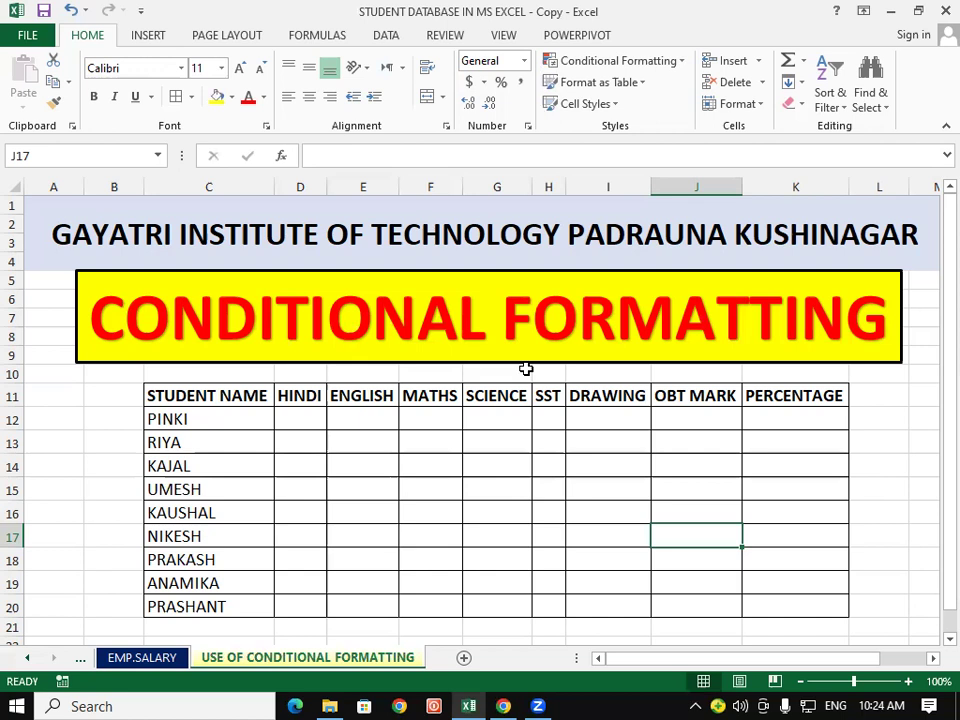
# Select PINKI's HINDI cell and then the block of subject mark cells.
pyautogui.click(308, 418)
pyautogui.click(271, 418)
pyautogui.click(364, 437)
pyautogui.click(497, 442)
pyautogui.click(623, 443)
pyautogui.click(784, 448)
pyautogui.click(590, 458)
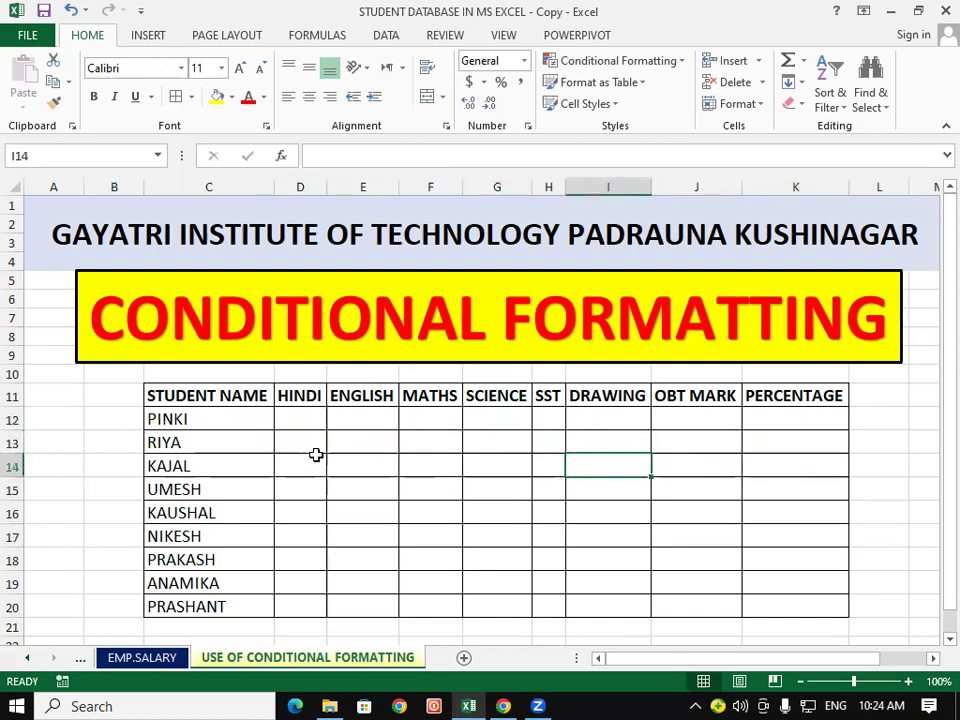
pyautogui.moveTo(233, 410); pyautogui.dragTo(240, 560)
pyautogui.moveTo(300, 418)
pyautogui.mouseDown()
pyautogui.moveTo(501, 522)
pyautogui.moveTo(538, 607)
pyautogui.mouseUp()
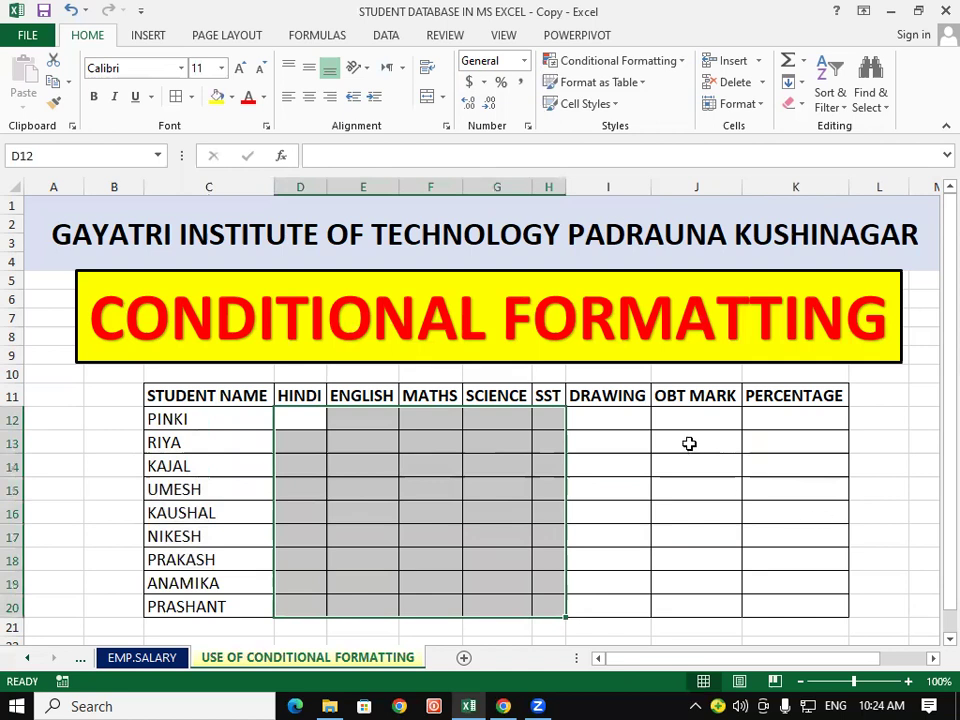
pyautogui.click(698, 410)
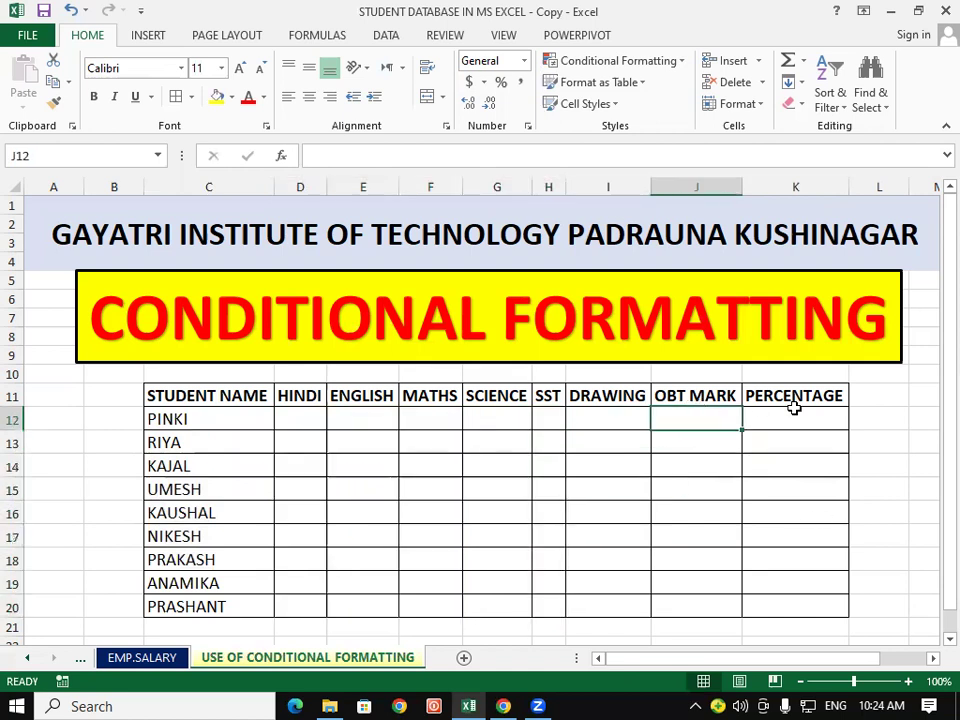
pyautogui.click(794, 410)
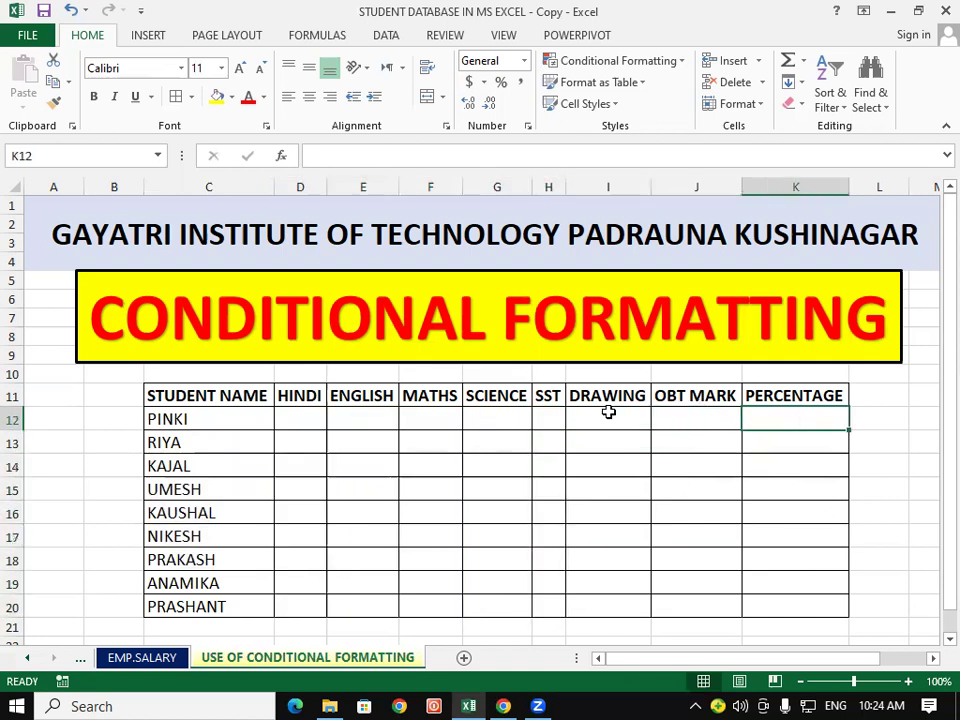
# Enter =RANDBETWEEN(34,80) in D12 as PINKI's HINDI mark.
pyautogui.click(297, 418)
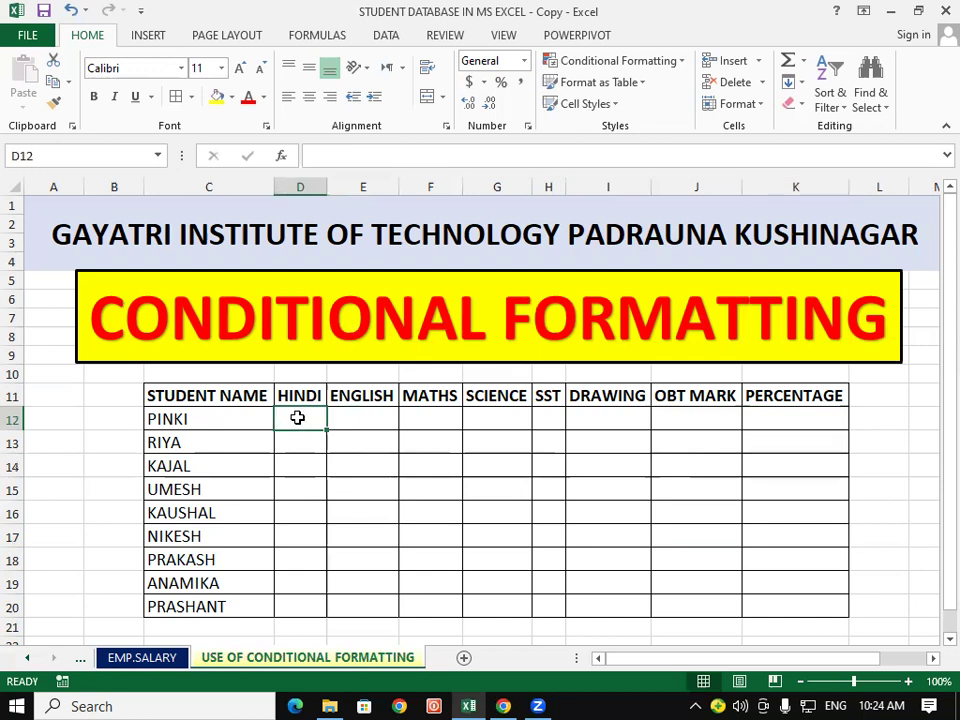
pyautogui.write('=RAND')
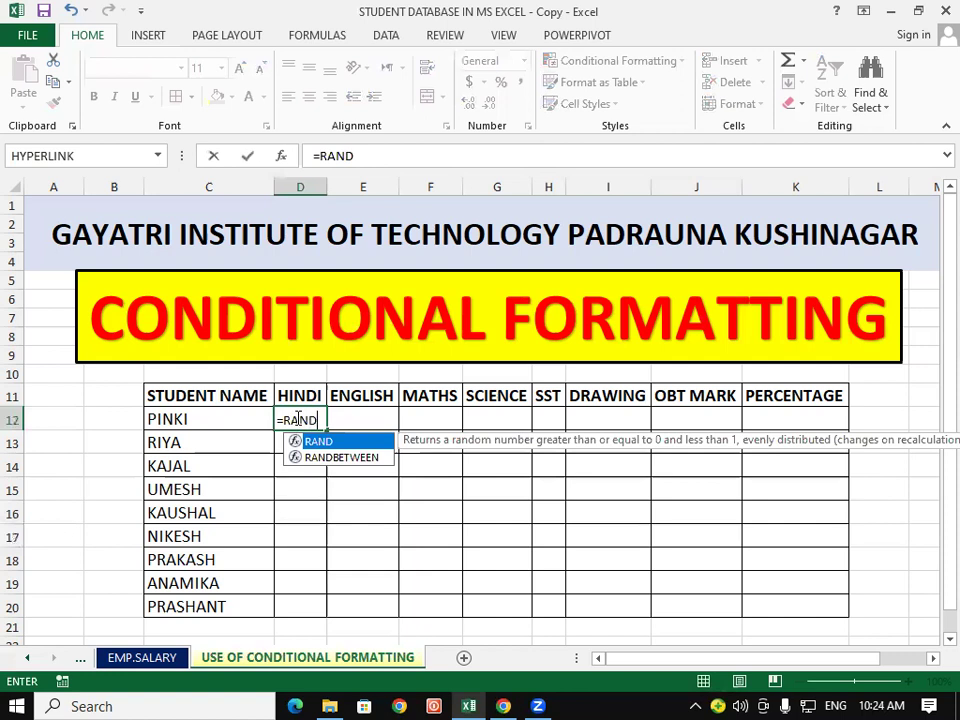
pyautogui.write('BET')
pyautogui.press('Tab')
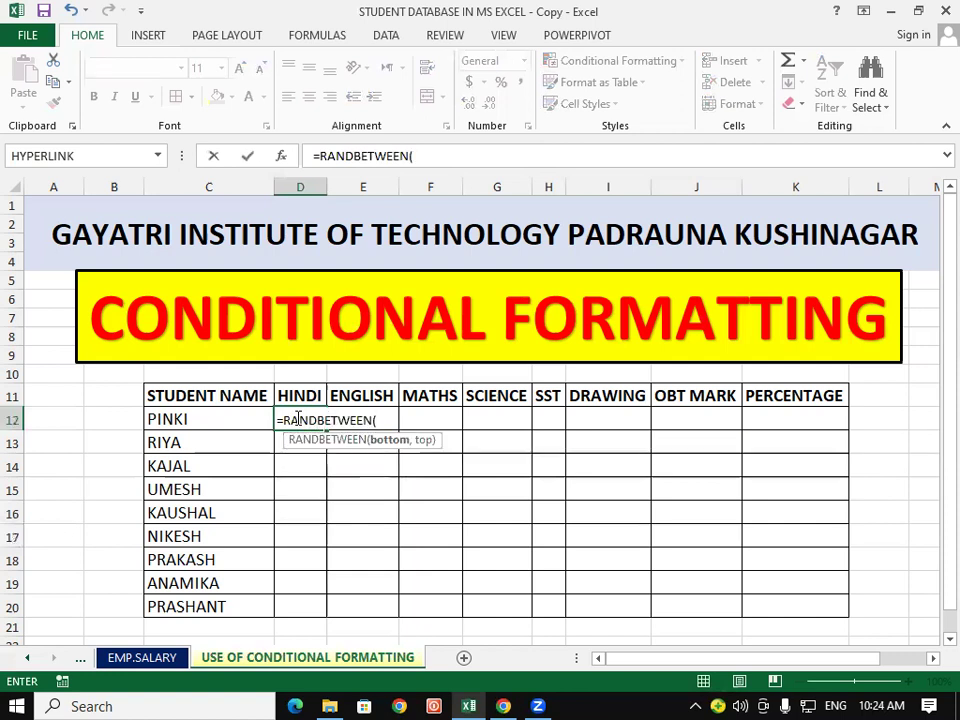
pyautogui.write('34,80')
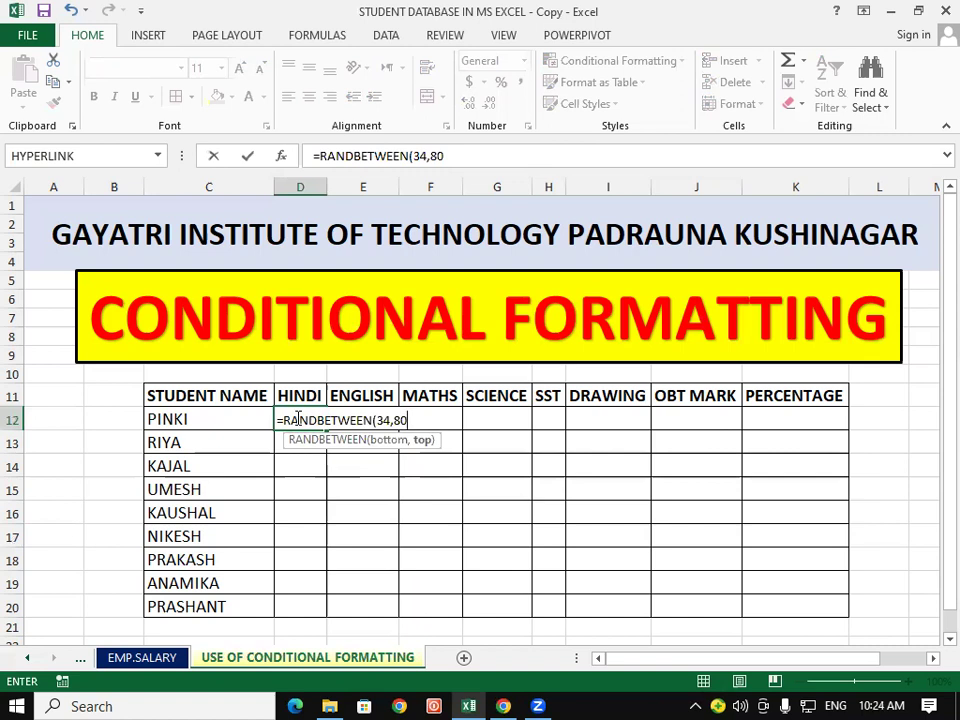
pyautogui.write(')')
pyautogui.press('Return')
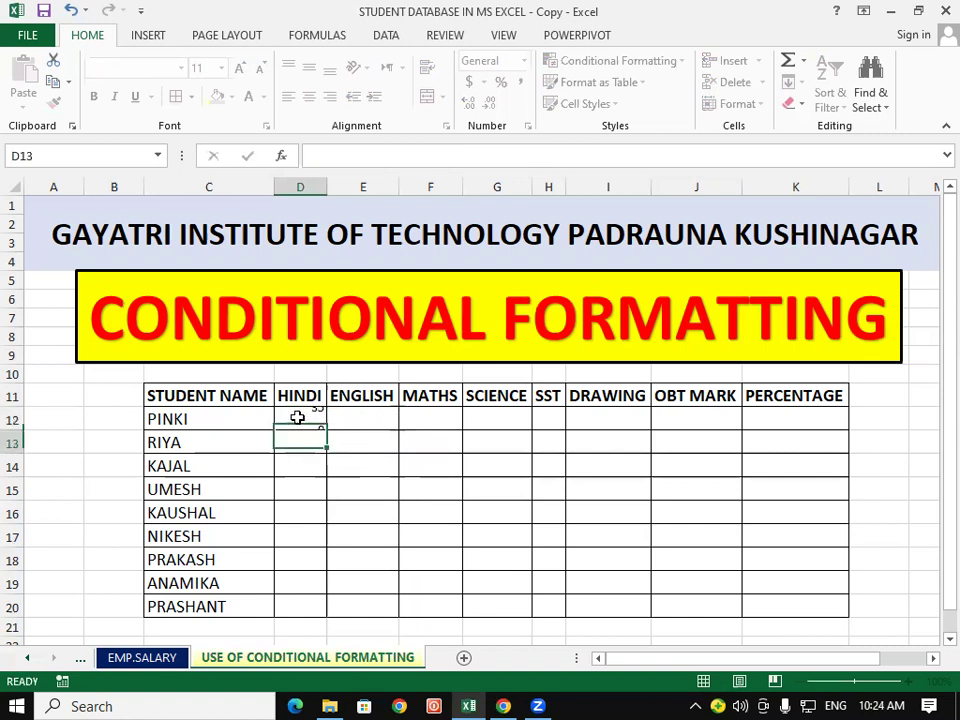
pyautogui.click(298, 417)
# Fill the RANDBETWEEN formula across D12:I20 and raise the marks' font size to 14.
pyautogui.moveTo(327, 429)
pyautogui.mouseDown()
pyautogui.moveTo(645, 432)
pyautogui.moveTo(652, 612)
pyautogui.mouseUp()
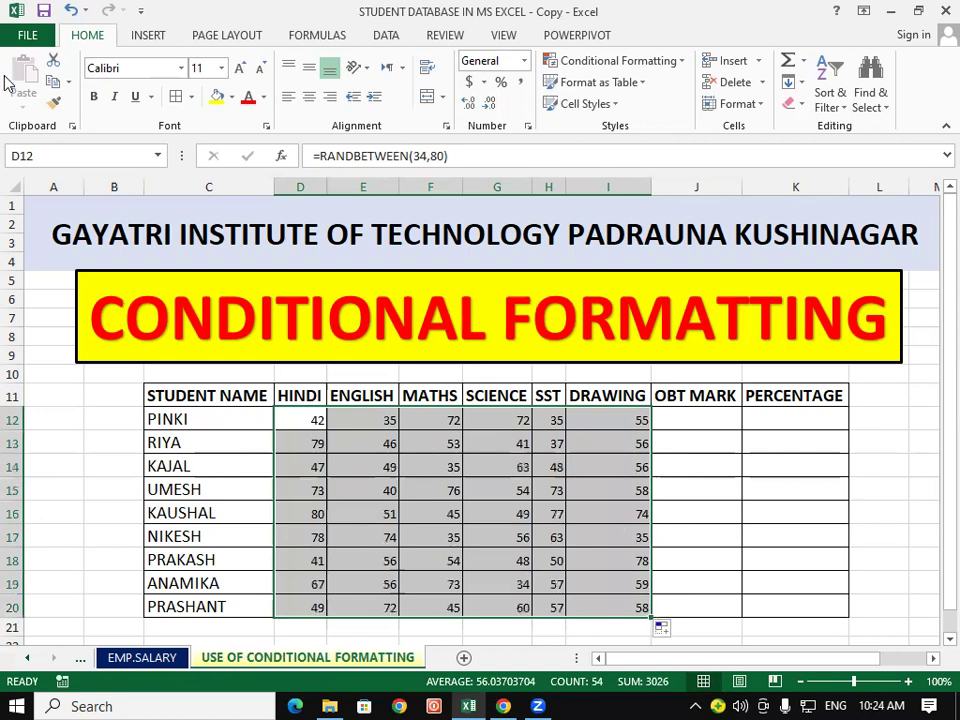
pyautogui.click(239, 68)
pyautogui.click(239, 68)
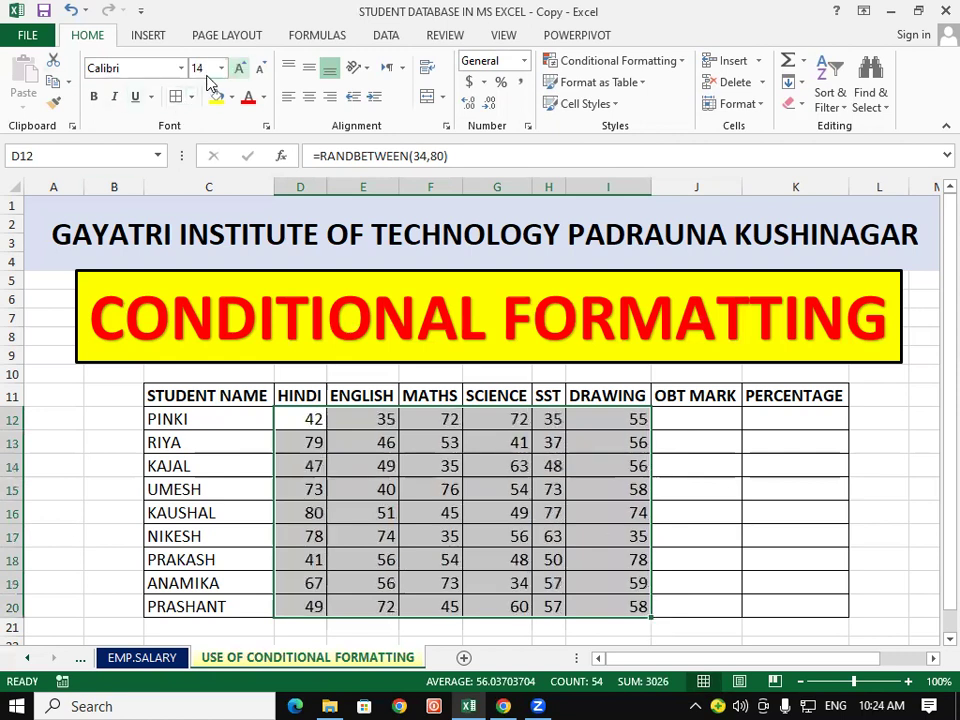
pyautogui.click(827, 536)
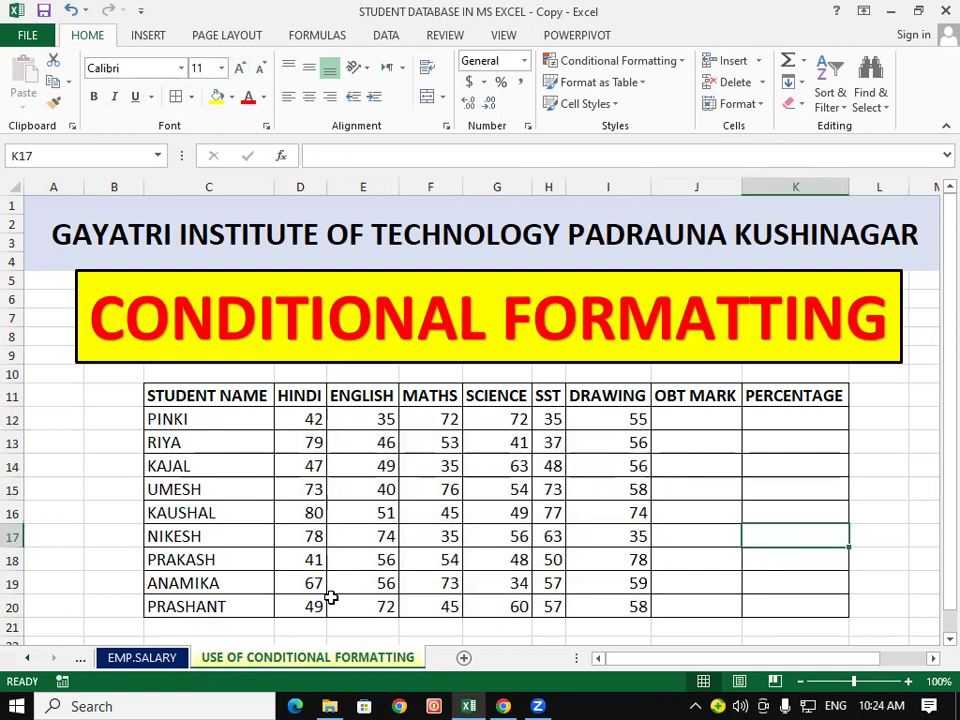
# Recalculate the random marks several times, ending with the first HINDI mark at 62.
pyautogui.doubleClick(98, 456)
pyautogui.doubleClick(105, 510)
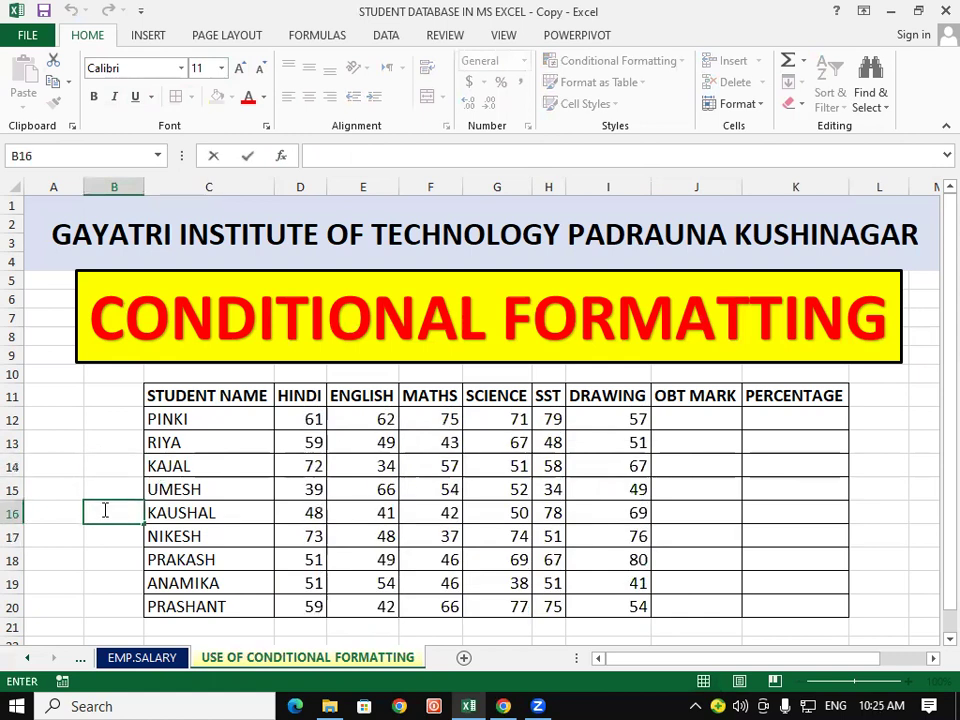
pyautogui.doubleClick(118, 421)
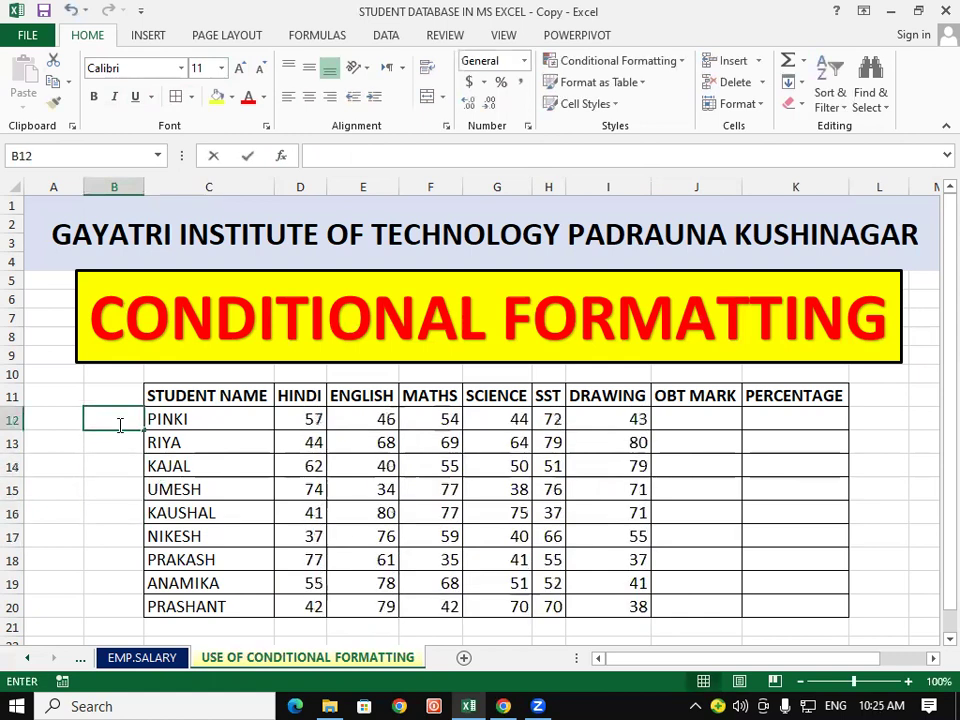
pyautogui.doubleClick(106, 481)
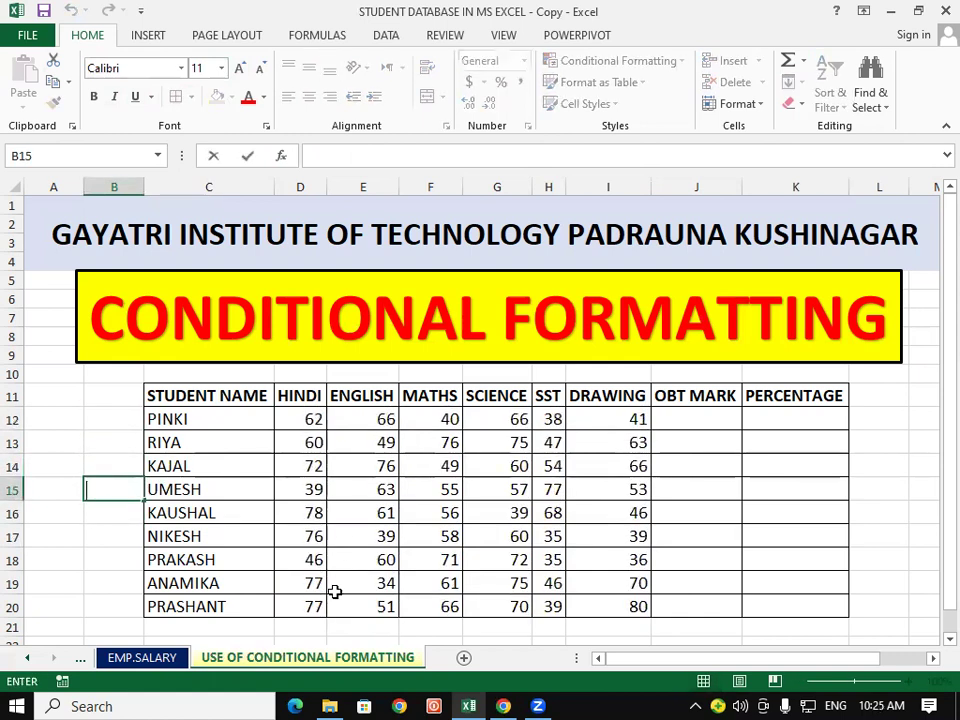
pyautogui.click(829, 533)
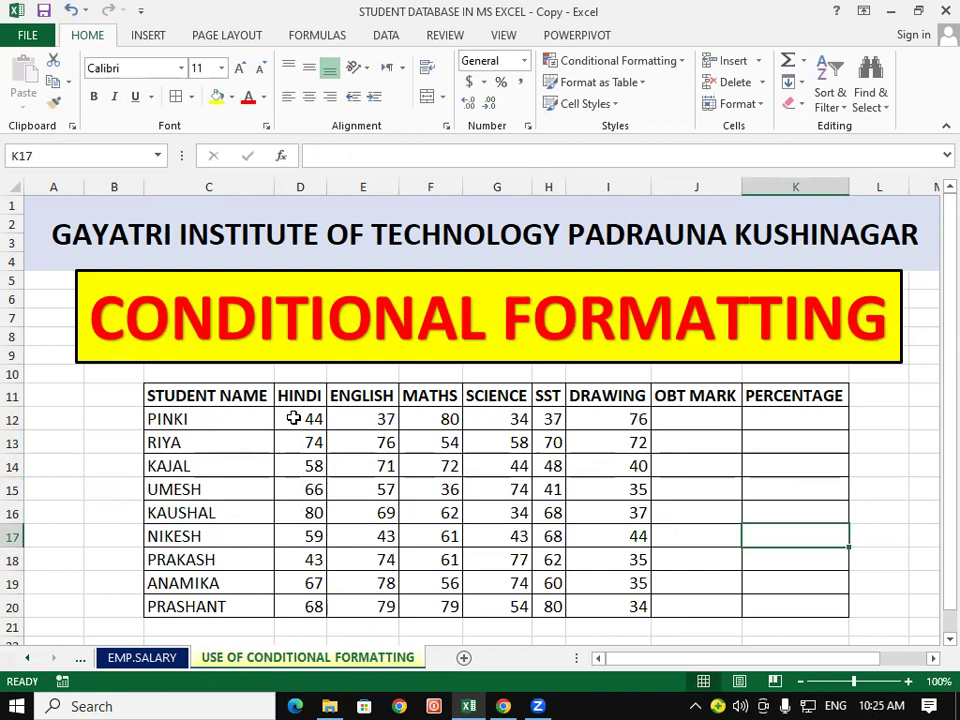
# Copy D12:I20 and Paste Special it back as Values, fixing PINKI's HINDI mark at 44.
pyautogui.moveTo(293, 418); pyautogui.dragTo(621, 601)
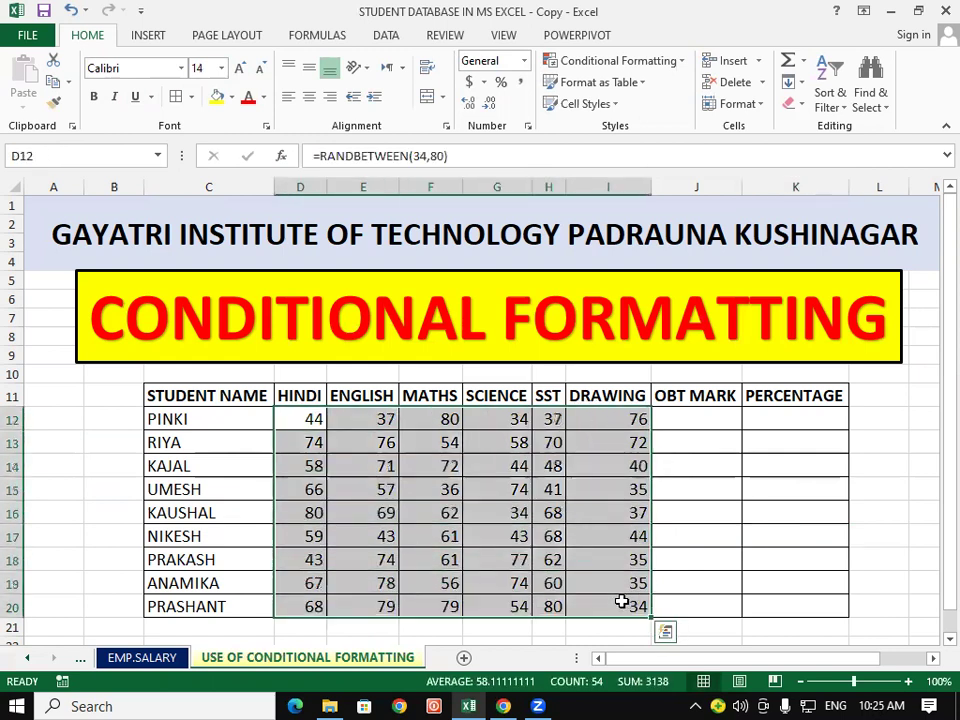
pyautogui.rightClick(320, 421)
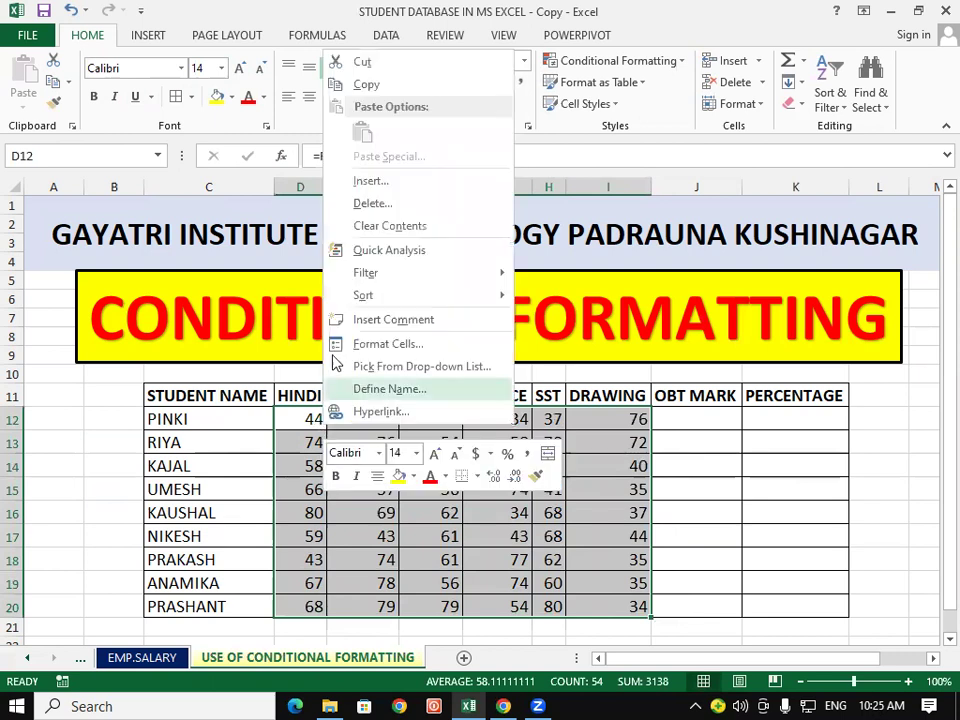
pyautogui.click(366, 85)
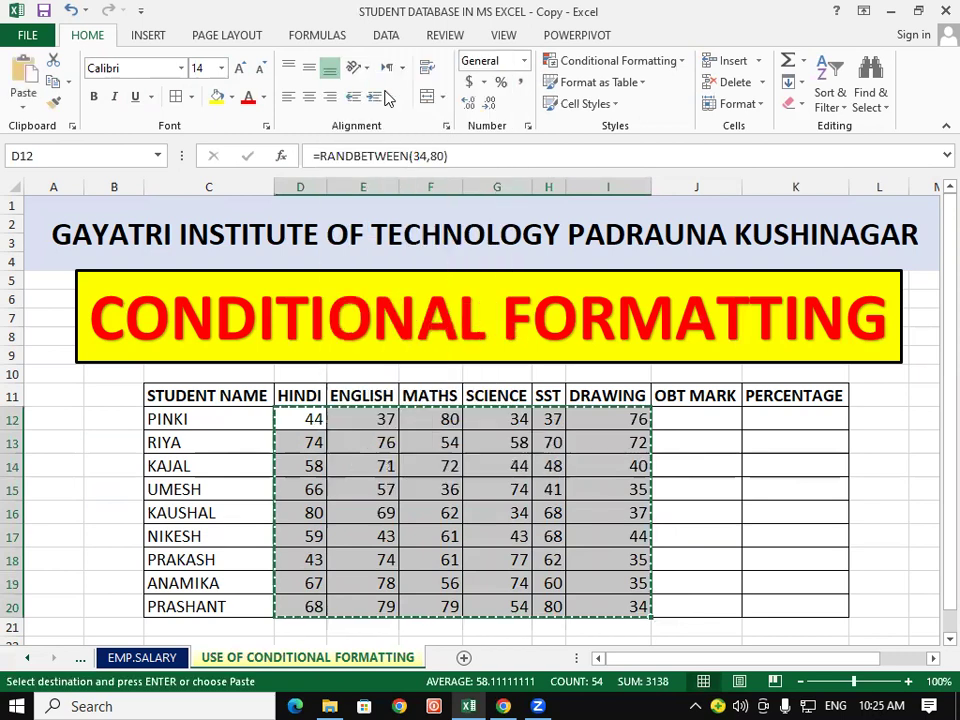
pyautogui.rightClick(316, 443)
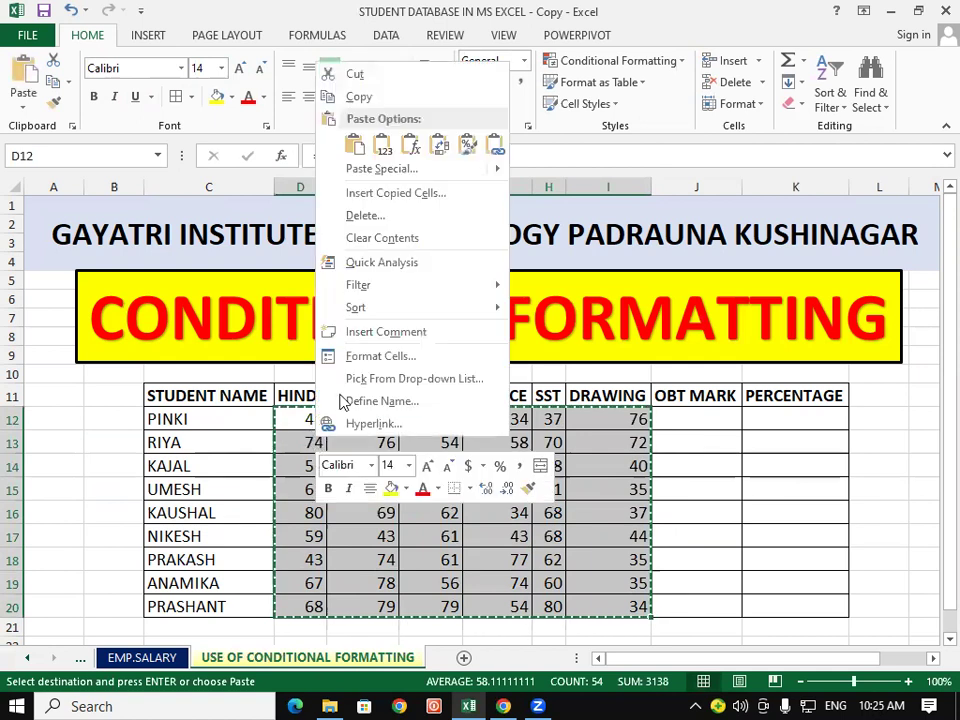
pyautogui.click(390, 168)
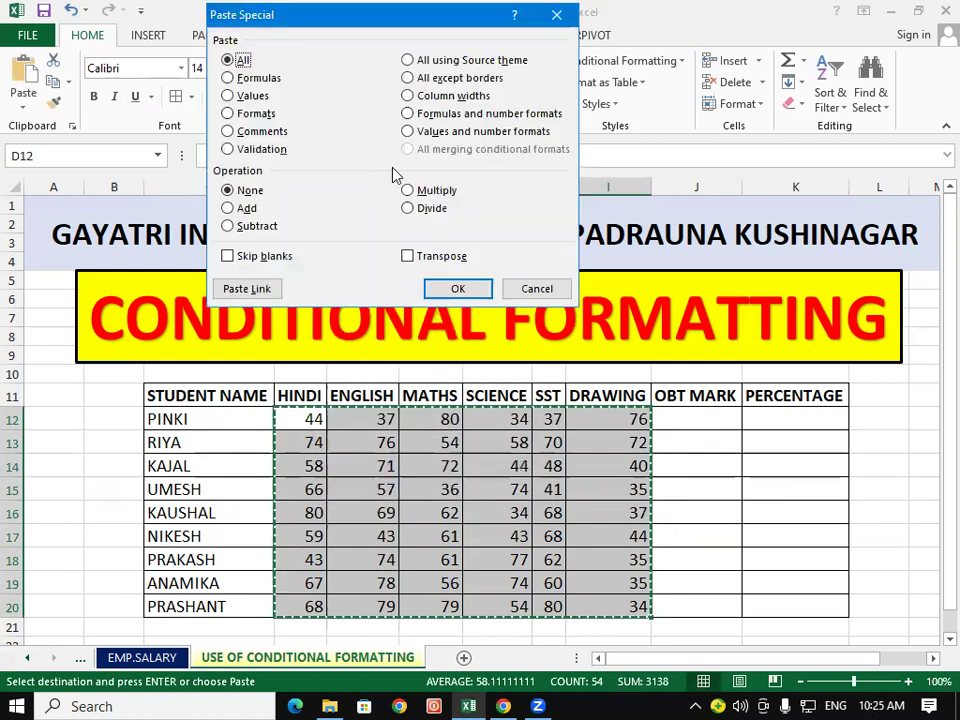
pyautogui.click(228, 95)
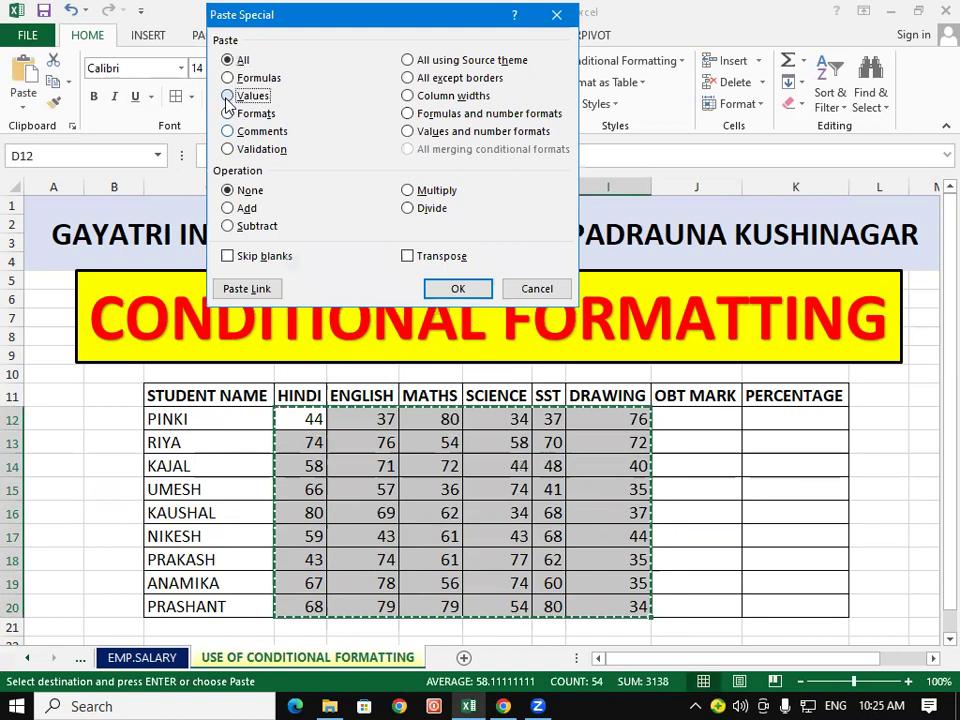
pyautogui.click(462, 292)
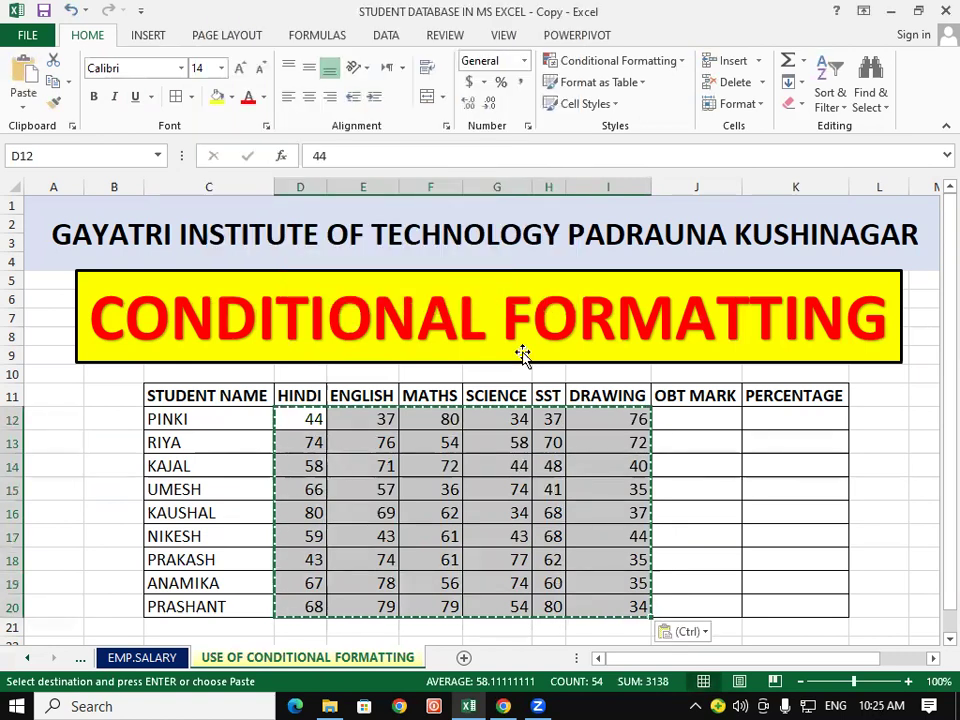
pyautogui.doubleClick(765, 489)
pyautogui.press('Escape')
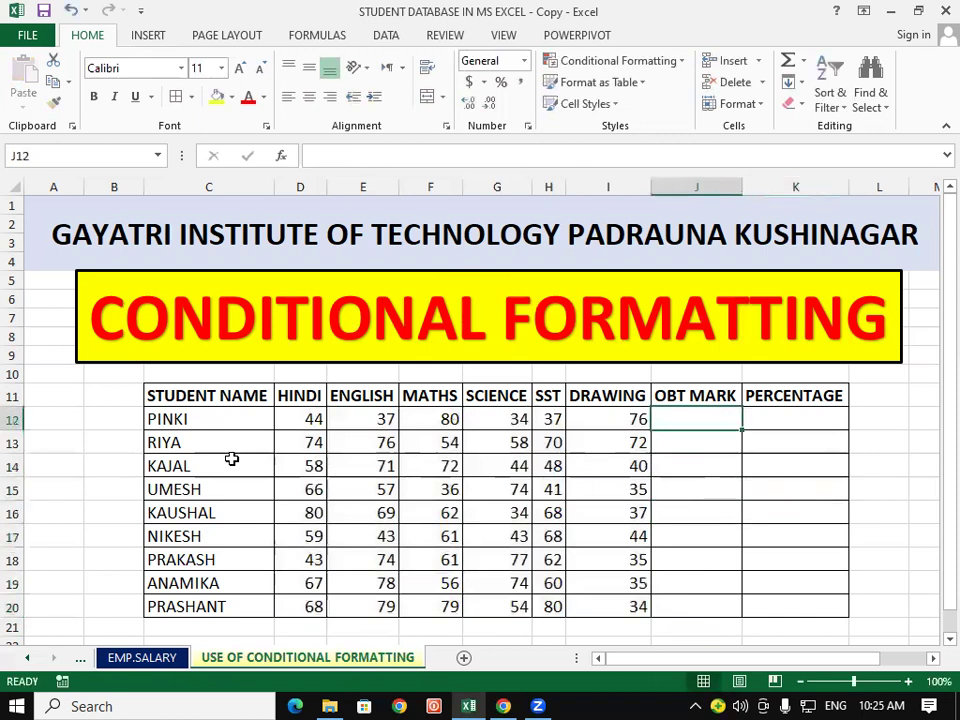
pyautogui.click(205, 462)
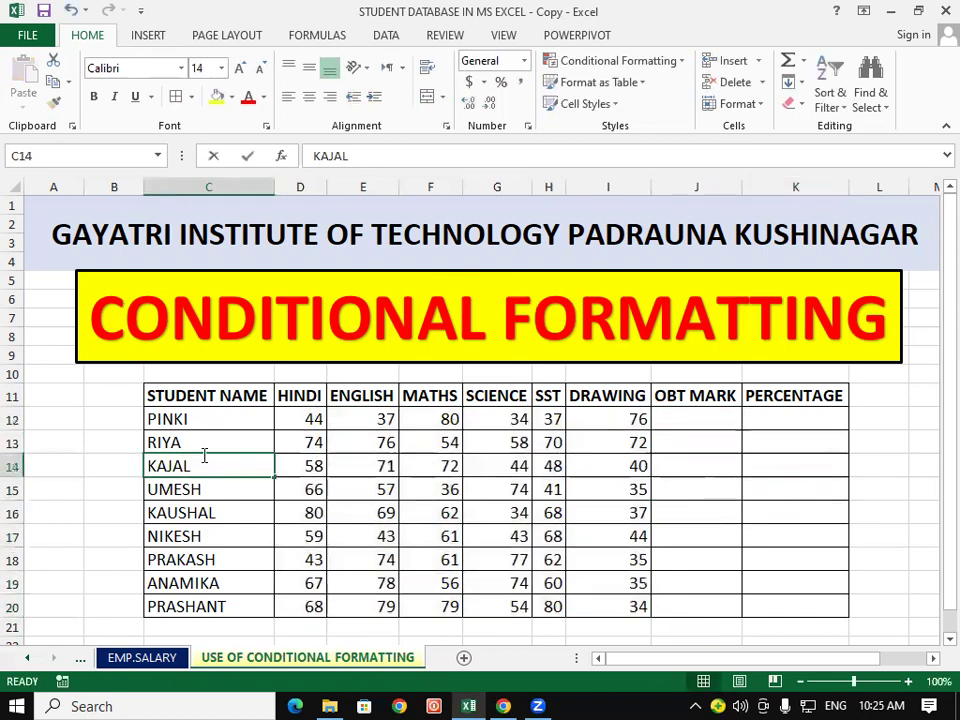
pyautogui.click(72, 469)
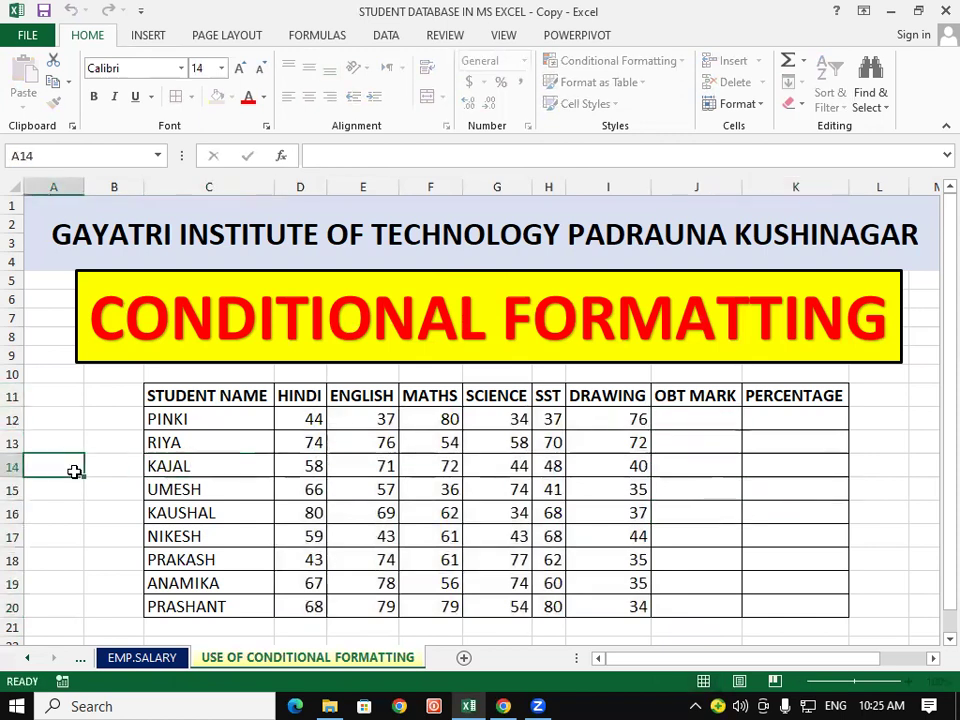
# Make the D12:I20 marks bold and open the Conditional Formatting menu.
pyautogui.click(716, 533)
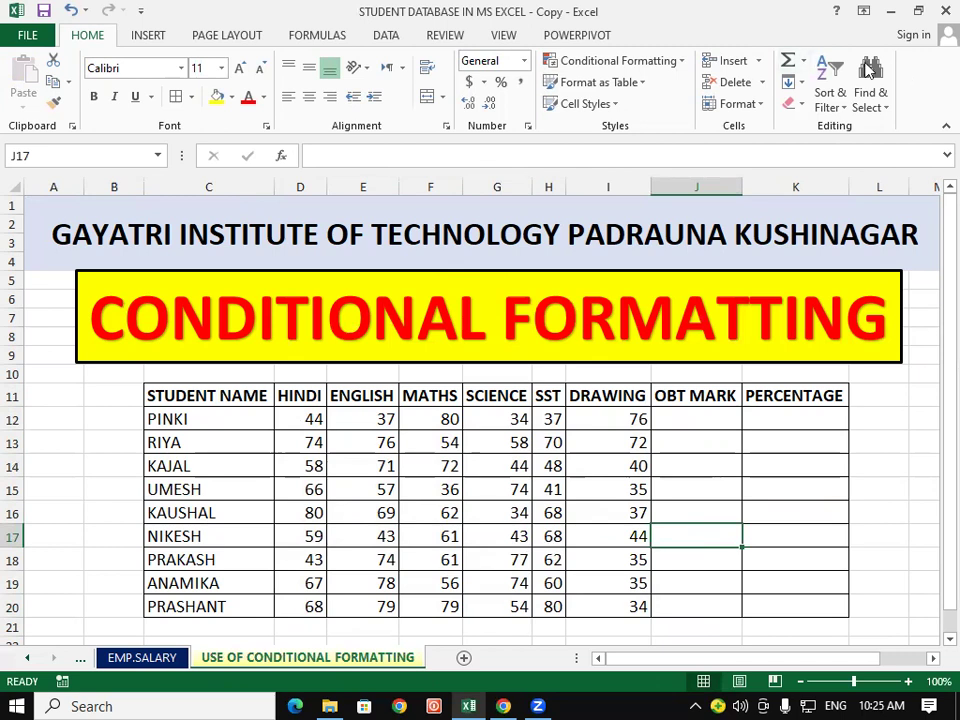
pyautogui.moveTo(313, 420)
pyautogui.mouseDown()
pyautogui.moveTo(397, 513)
pyautogui.moveTo(636, 608)
pyautogui.mouseUp()
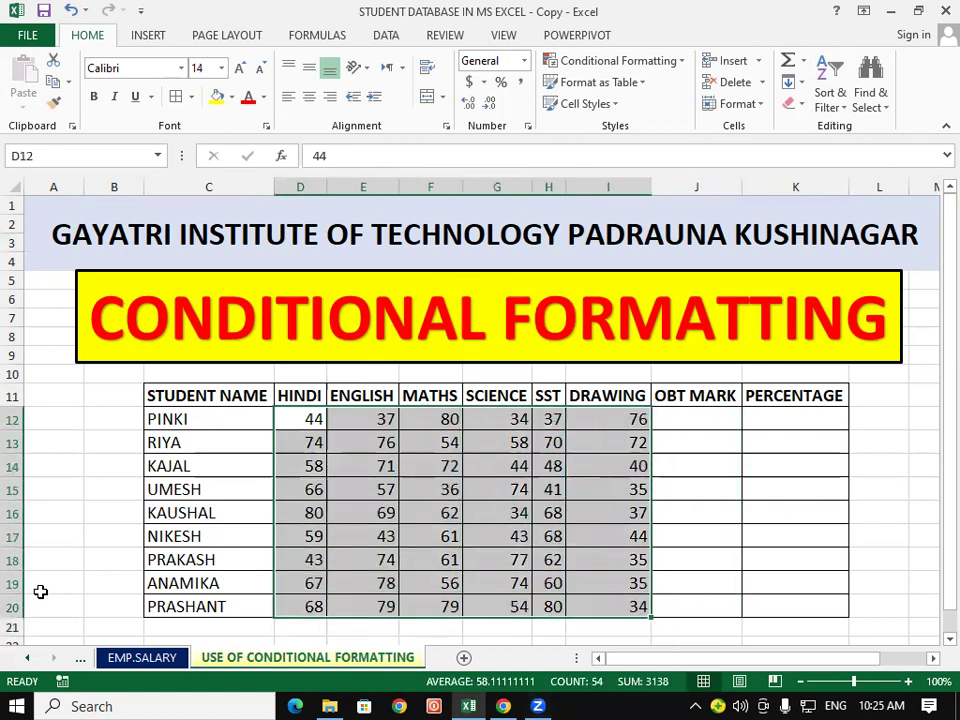
pyautogui.click(94, 96)
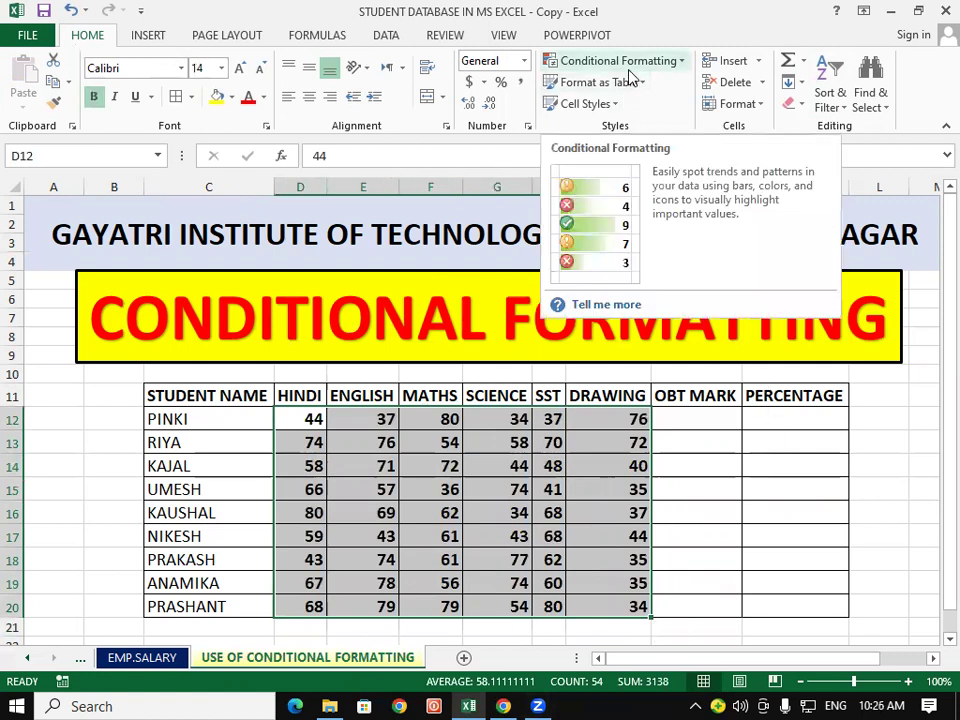
pyautogui.click(679, 64)
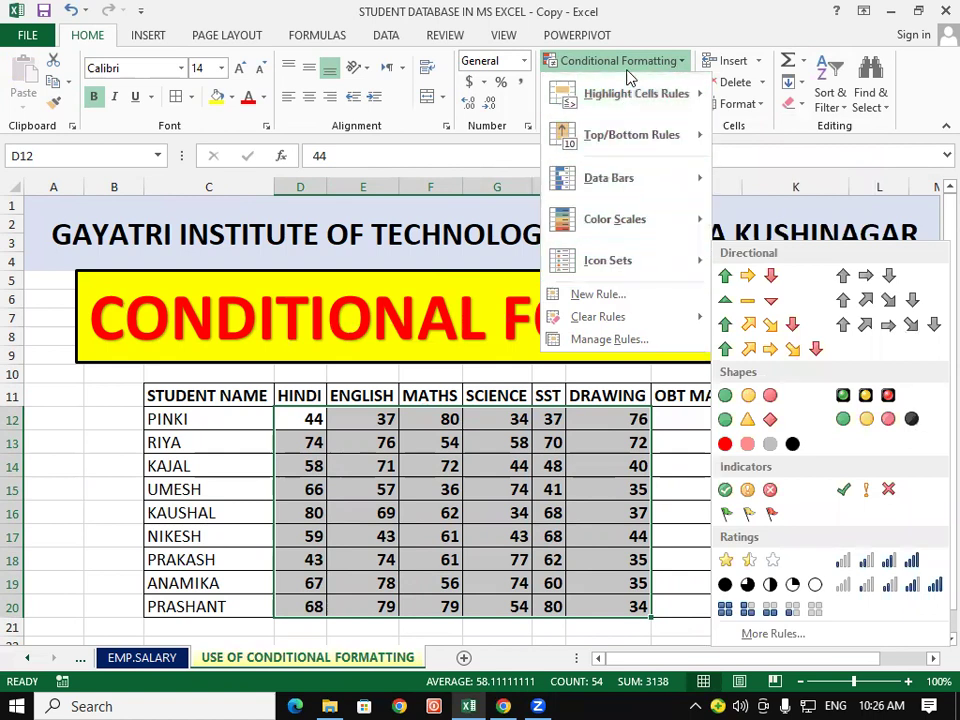
pyautogui.moveTo(636, 94)
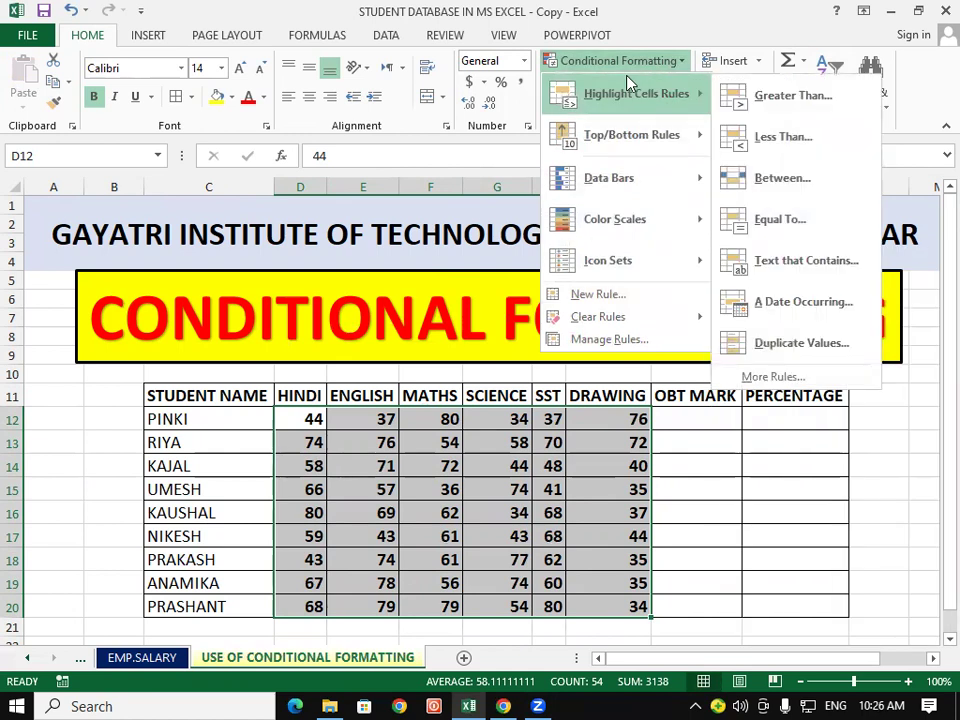
# Add a Greater Than 65 rule using Green Fill with Dark Green Text.
pyautogui.click(788, 96)
pyautogui.moveTo(184, 508); pyautogui.dragTo(547, 141)
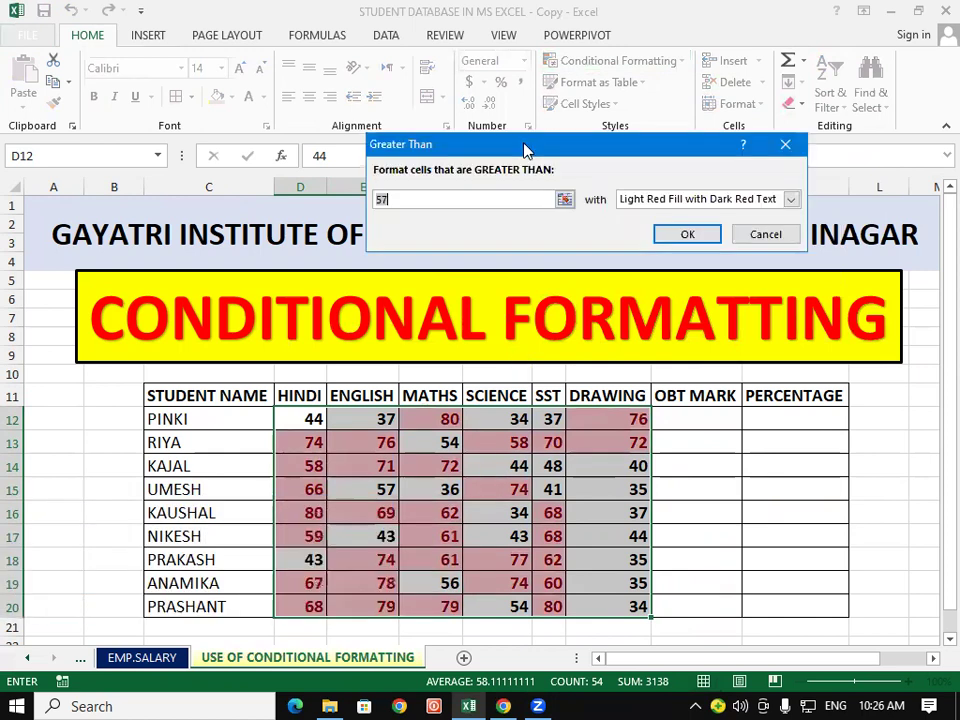
pyautogui.click(444, 203)
pyautogui.moveTo(455, 140); pyautogui.dragTo(424, 64)
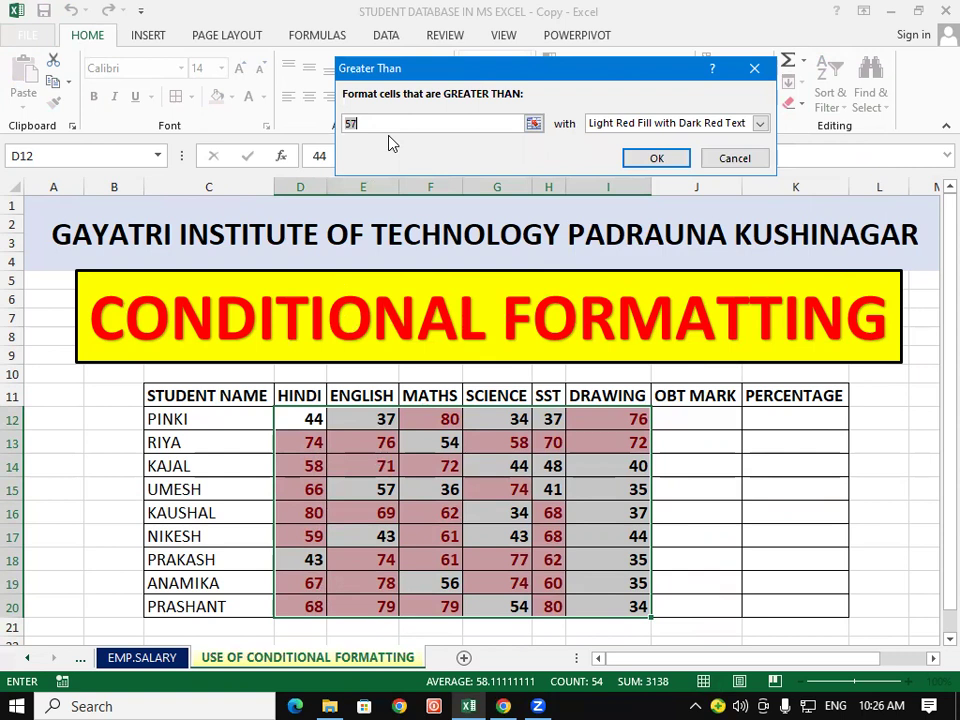
pyautogui.press('BackSpace')
pyautogui.press('BackSpace')
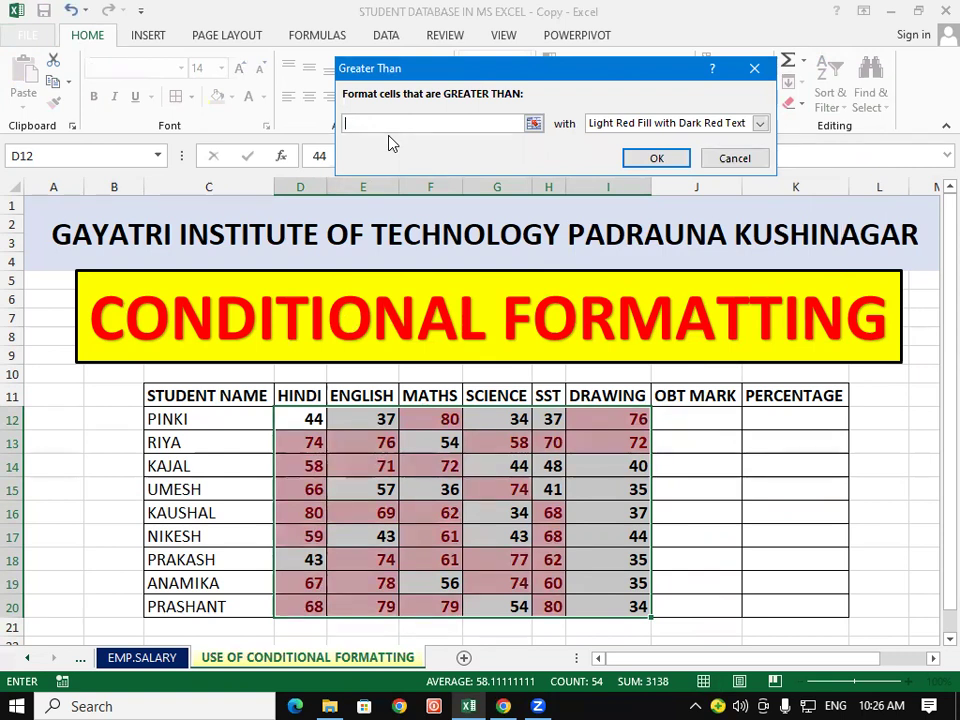
pyautogui.write('7')
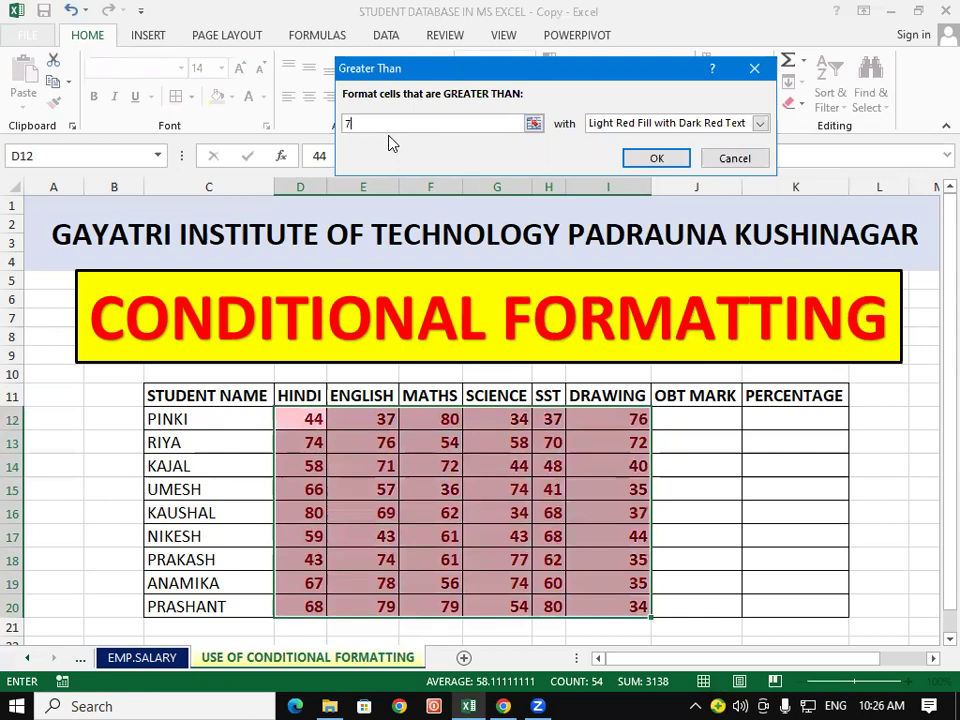
pyautogui.write('0')
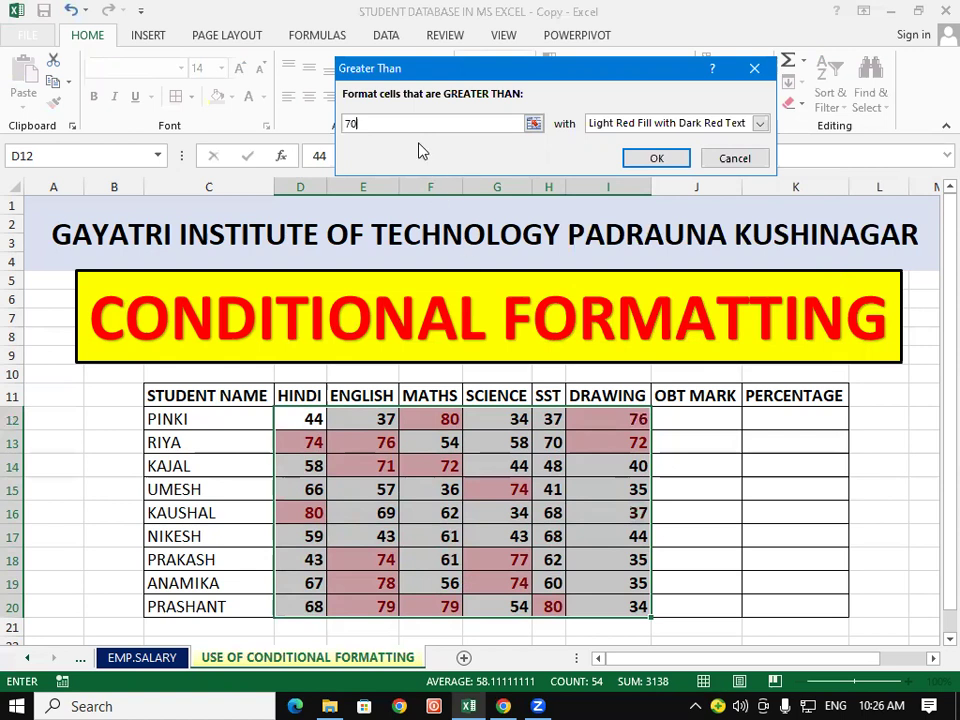
pyautogui.press('BackSpace')
pyautogui.press('BackSpace')
pyautogui.write('6')
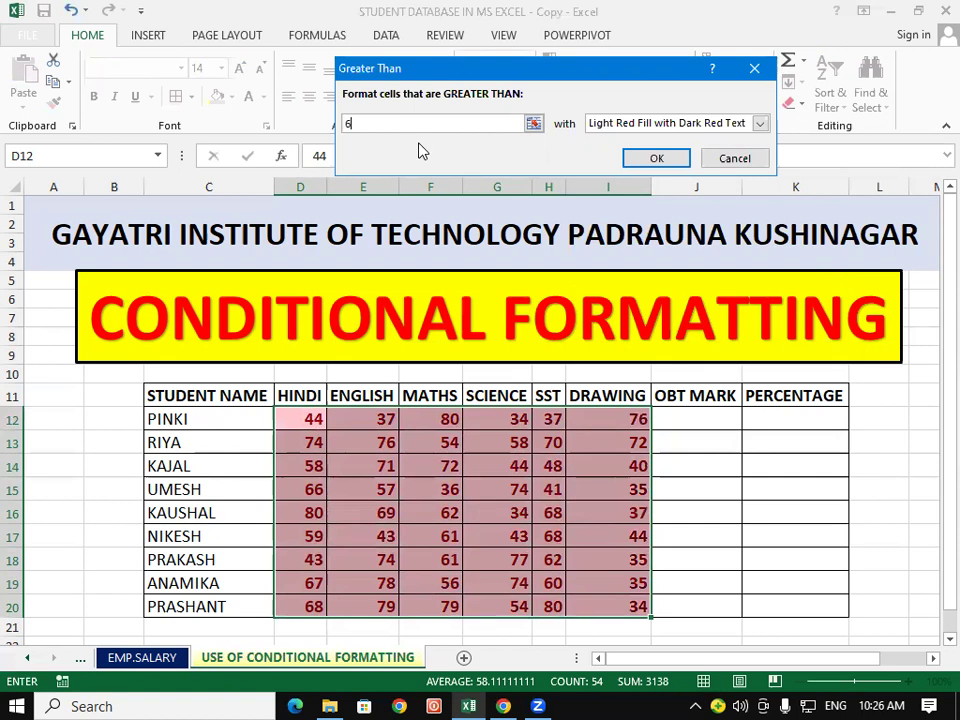
pyautogui.write('0')
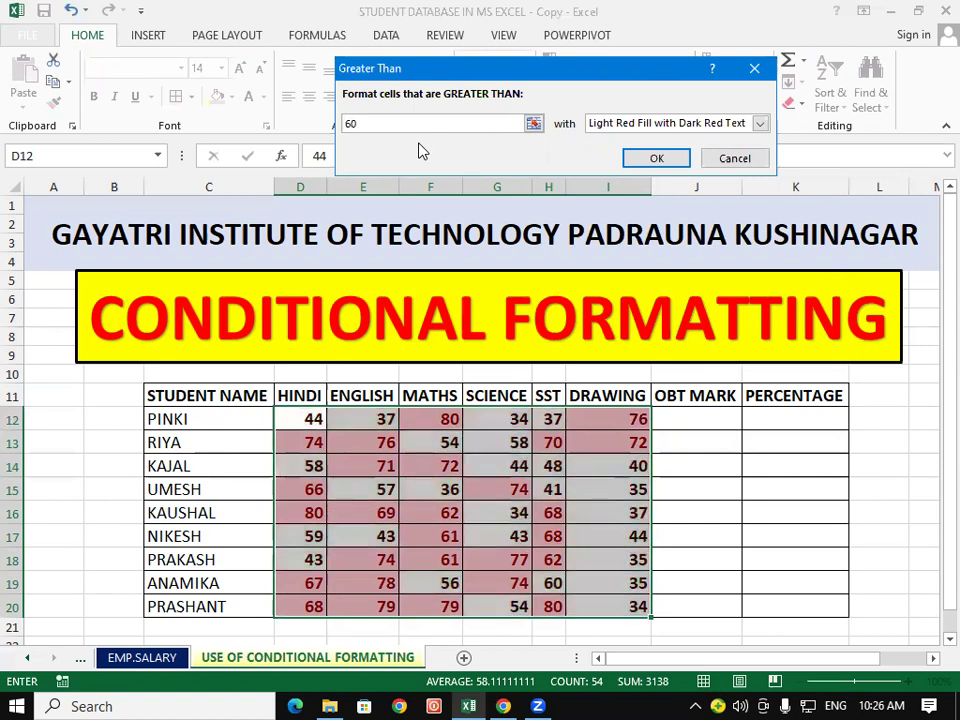
pyautogui.press('BackSpace')
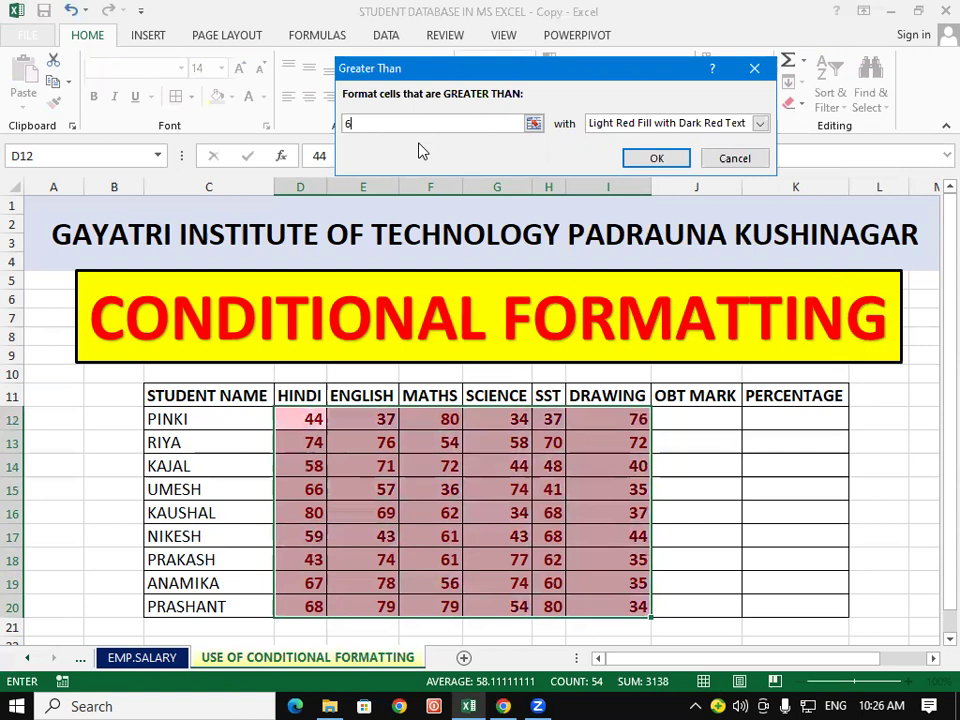
pyautogui.write('5')
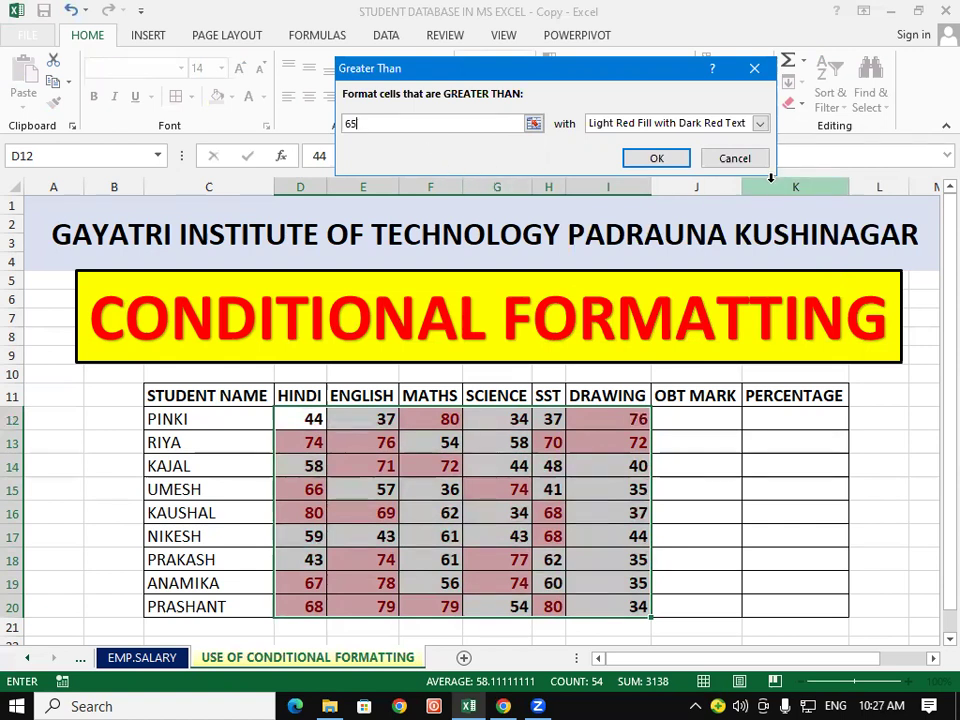
pyautogui.click(759, 123)
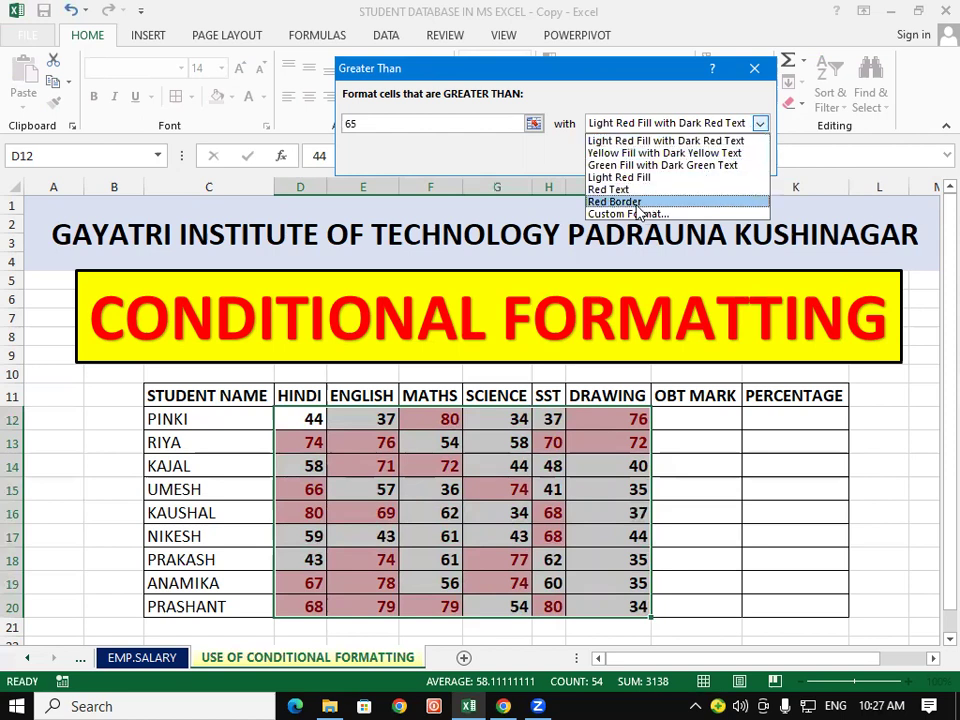
pyautogui.click(636, 166)
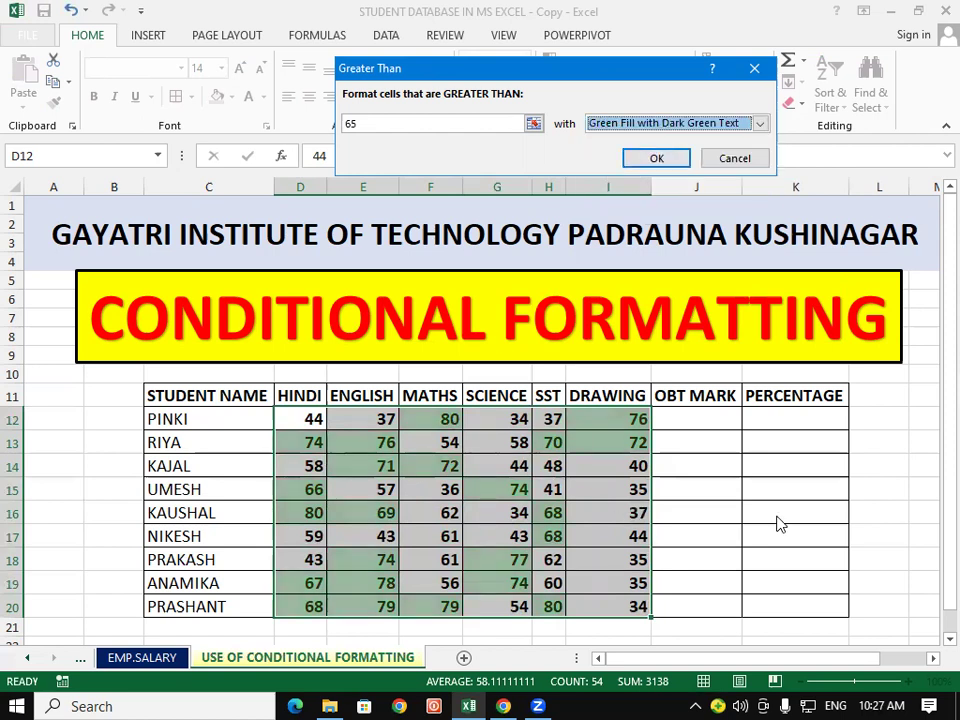
pyautogui.click(672, 161)
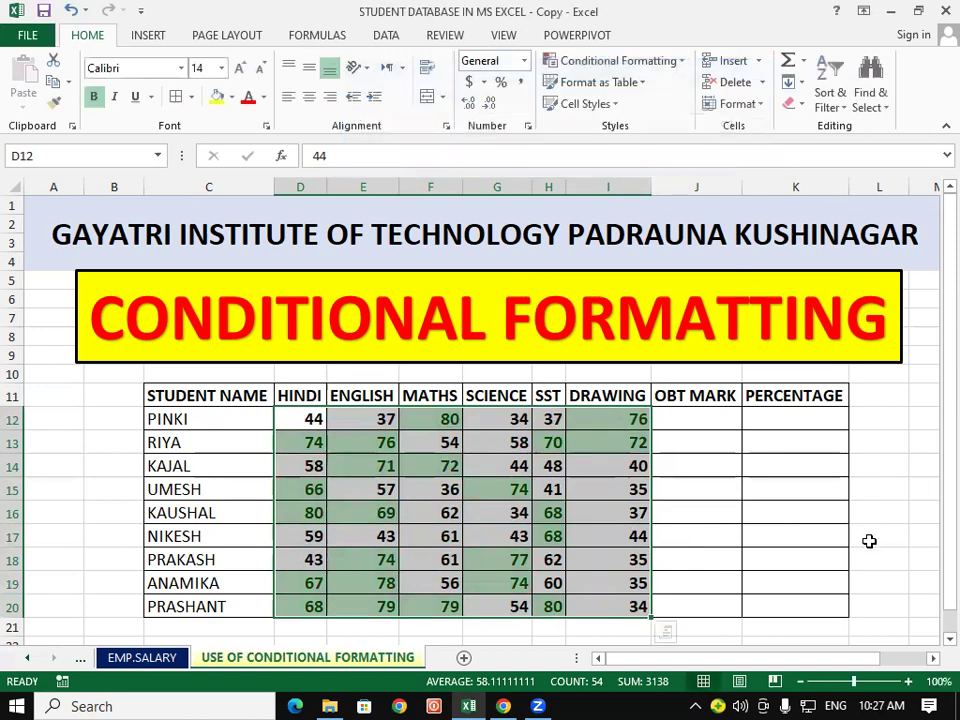
pyautogui.click(867, 542)
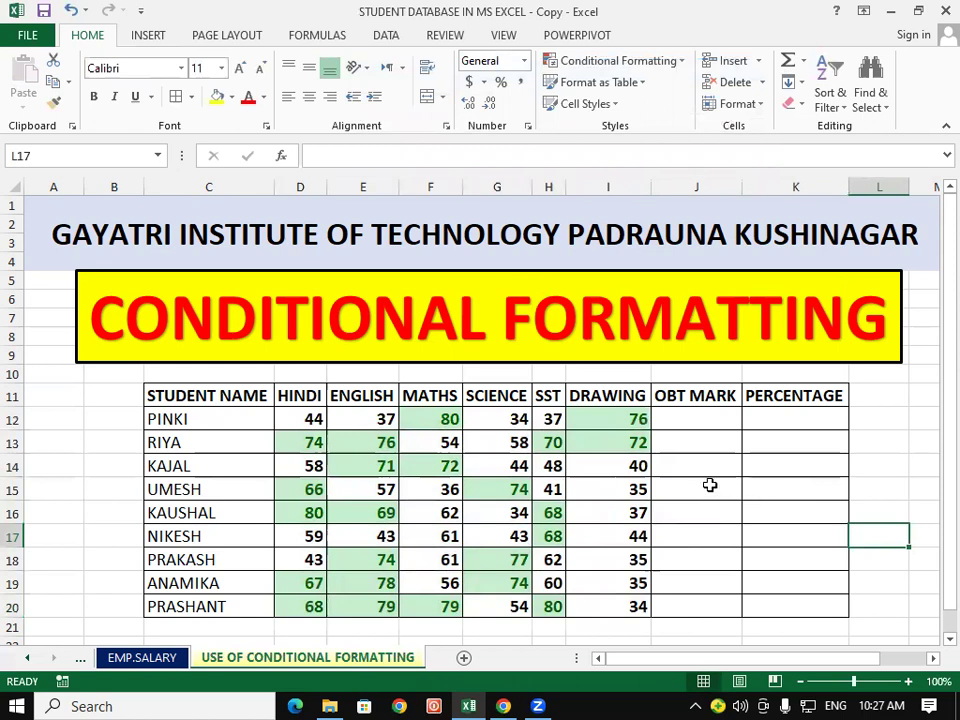
# Change I15 to 70 and G12 to 72 so both marks turn green.
pyautogui.click(603, 489)
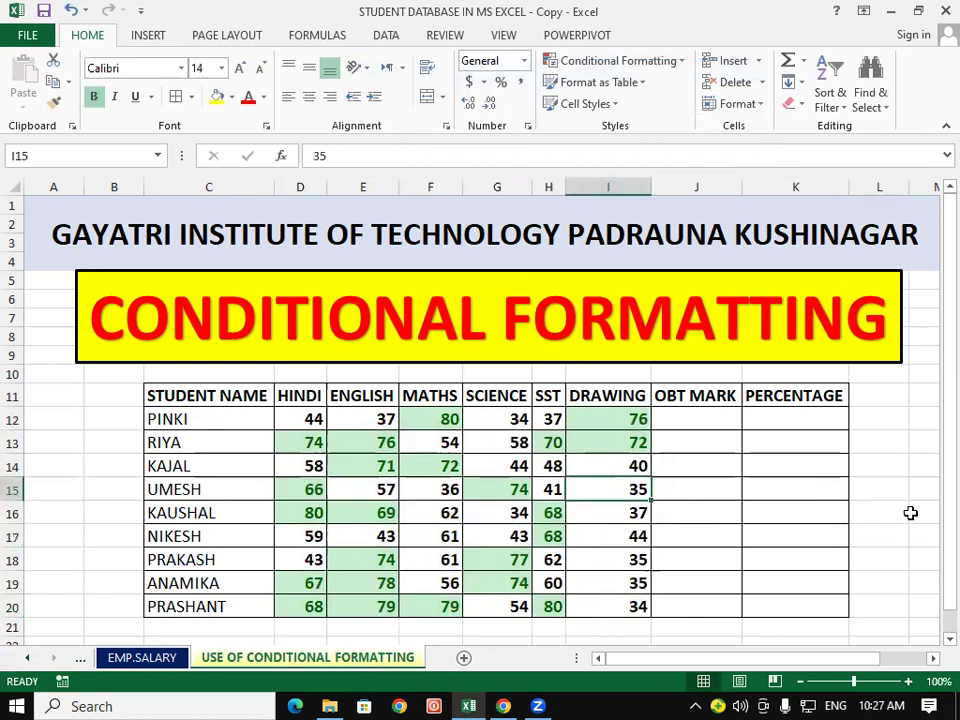
pyautogui.write('70')
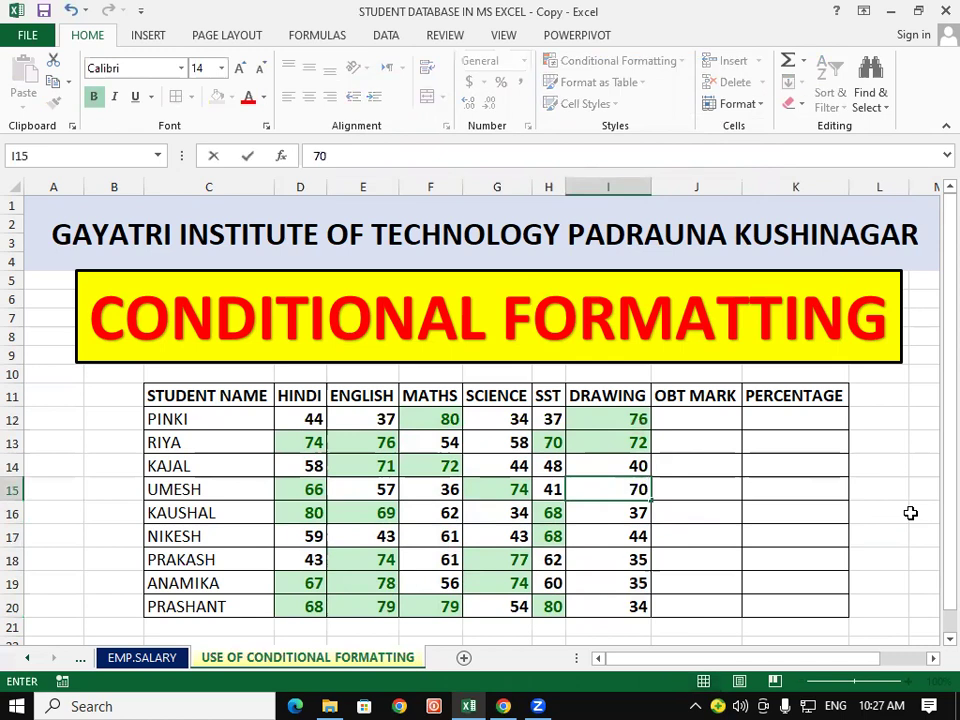
pyautogui.click(911, 513)
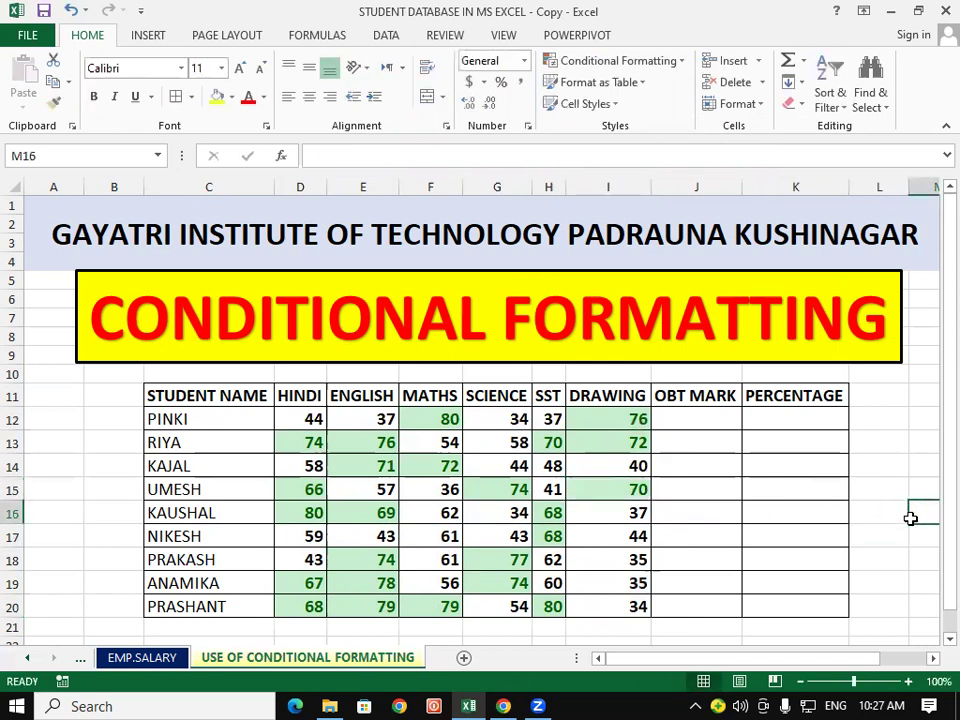
pyautogui.click(504, 422)
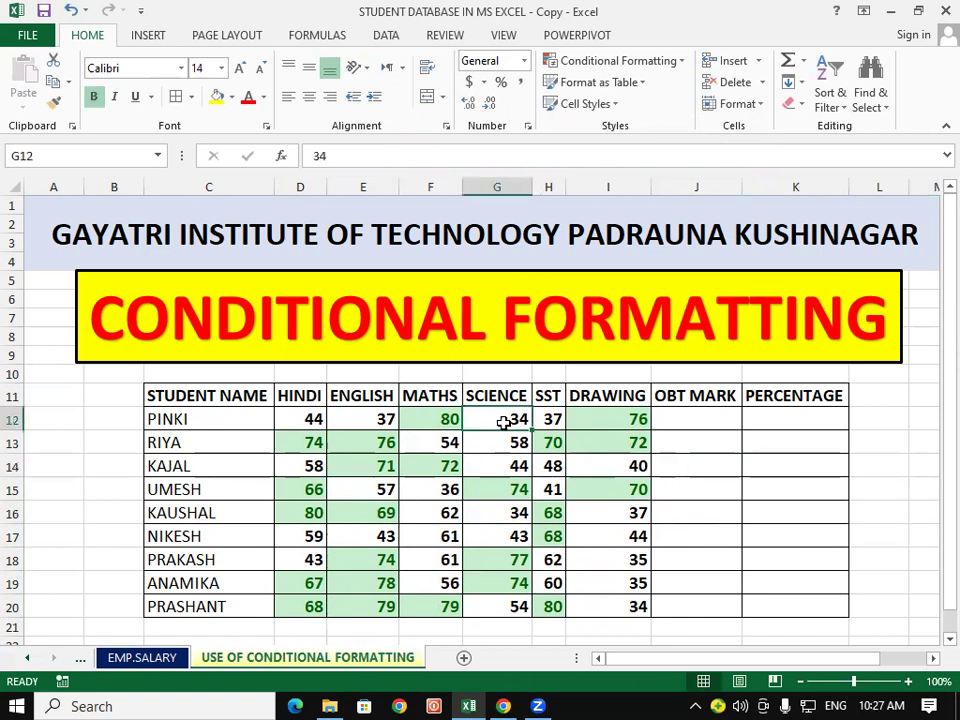
pyautogui.write('7')
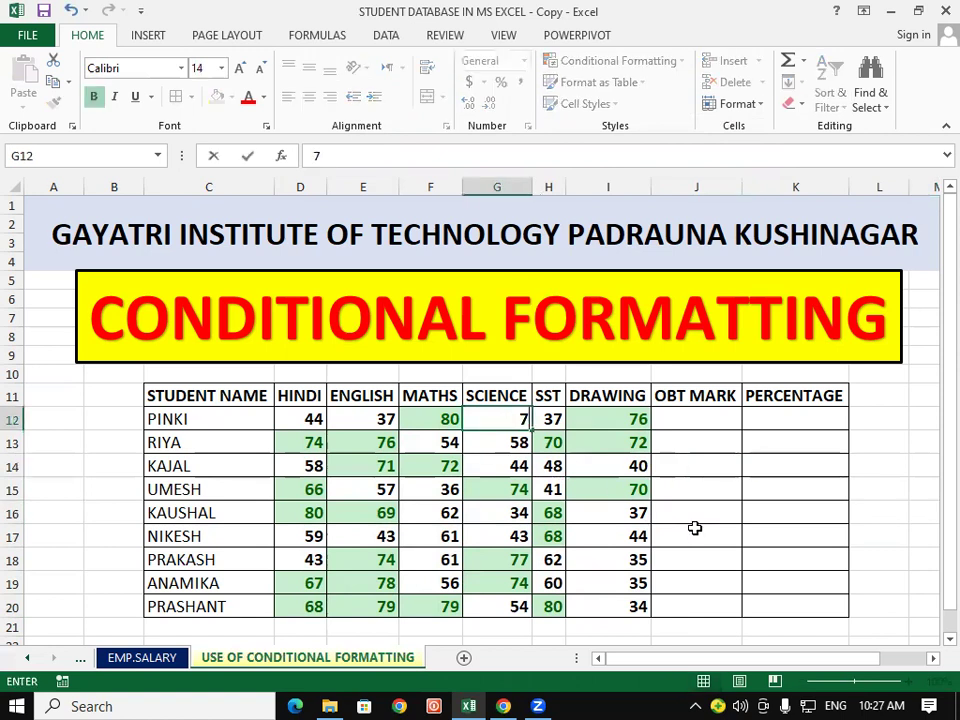
pyautogui.write('2')
pyautogui.click(806, 504)
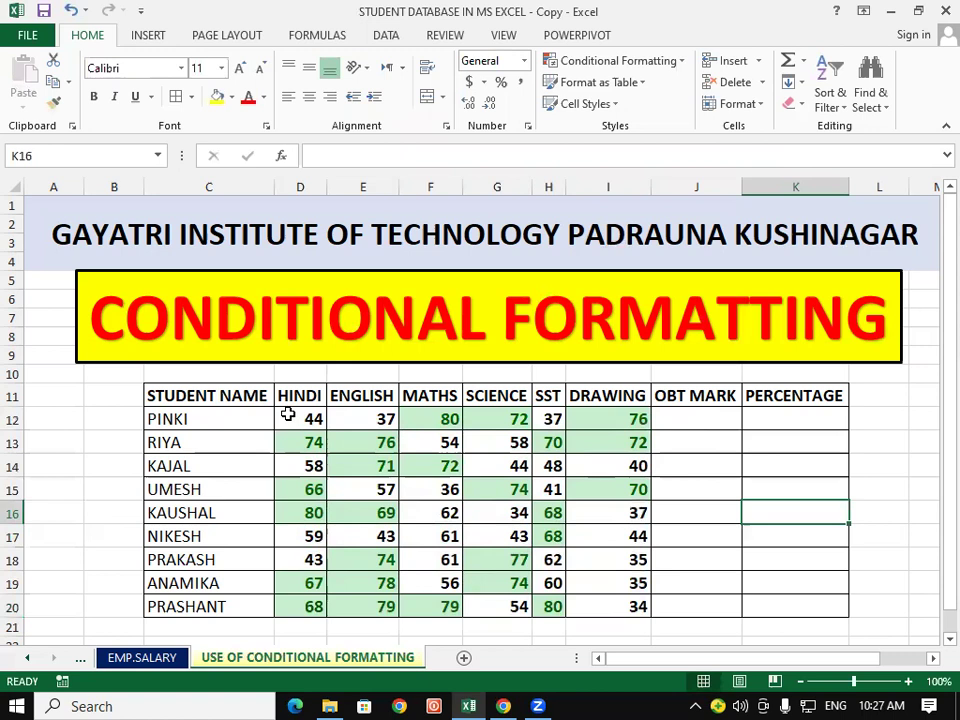
# Clear the conditional formatting rules from the selected cells D12:I20.
pyautogui.moveTo(288, 413)
pyautogui.mouseDown()
pyautogui.moveTo(634, 555)
pyautogui.moveTo(637, 608)
pyautogui.mouseUp()
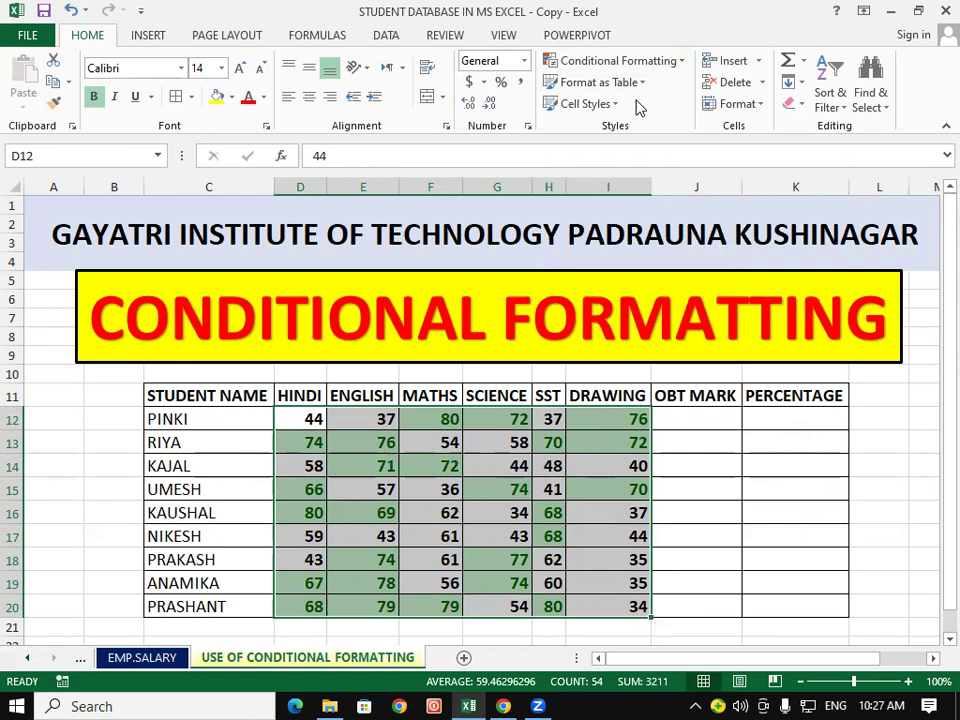
pyautogui.click(655, 62)
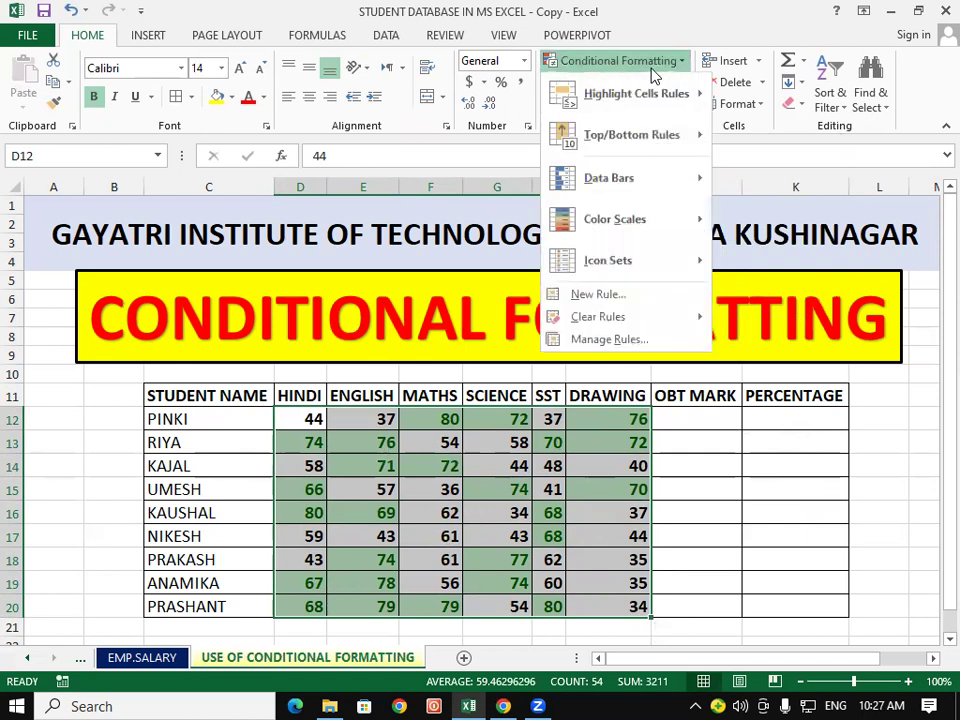
pyautogui.moveTo(620, 317)
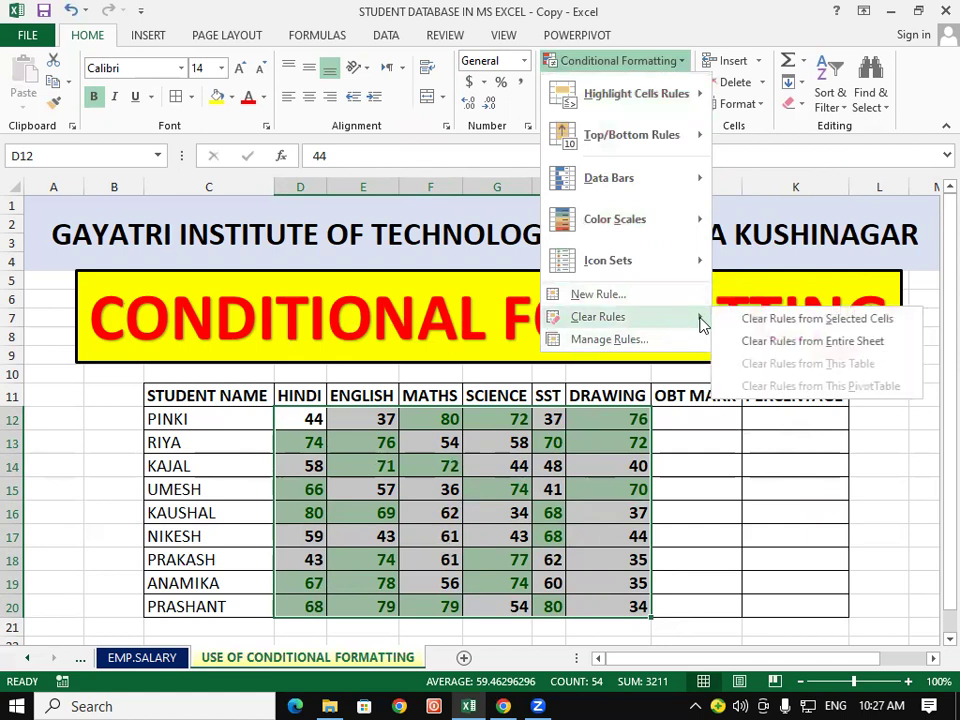
pyautogui.click(752, 320)
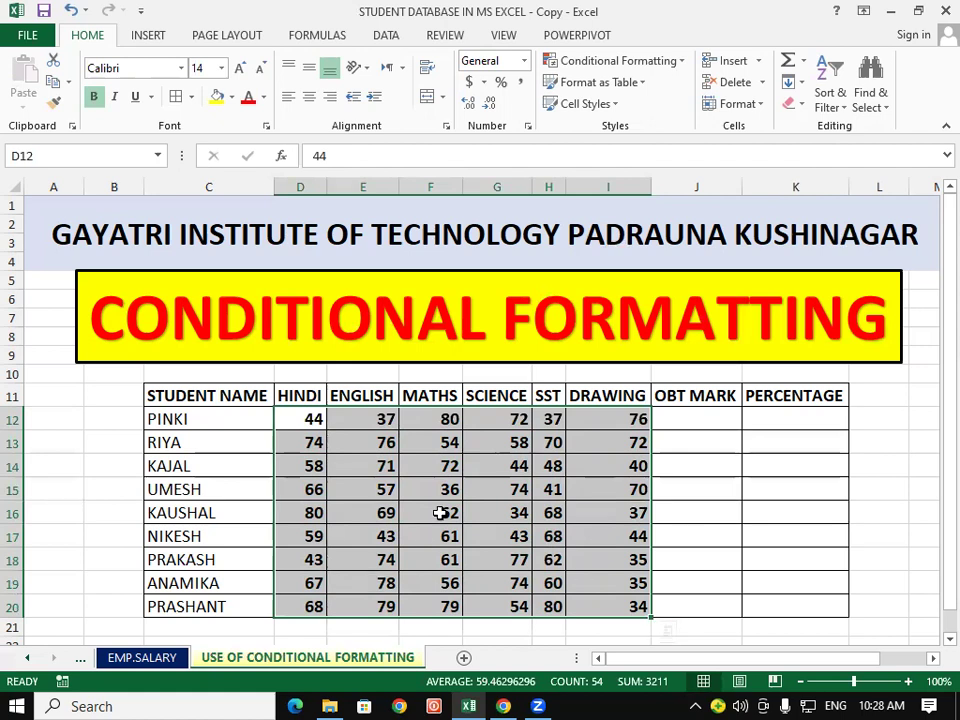
pyautogui.click(667, 62)
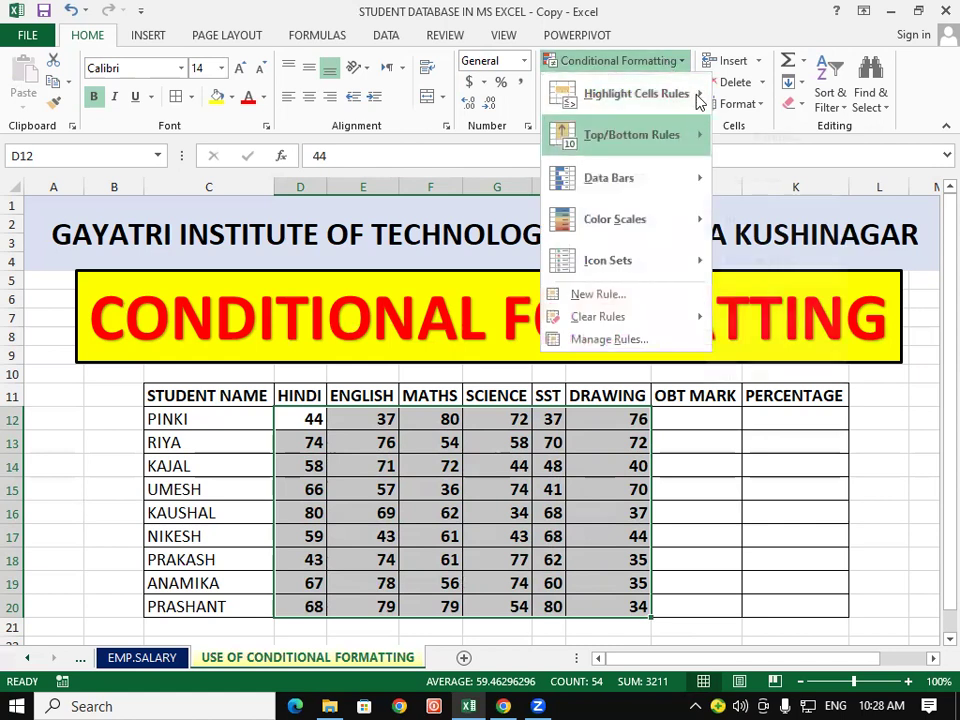
pyautogui.moveTo(636, 94)
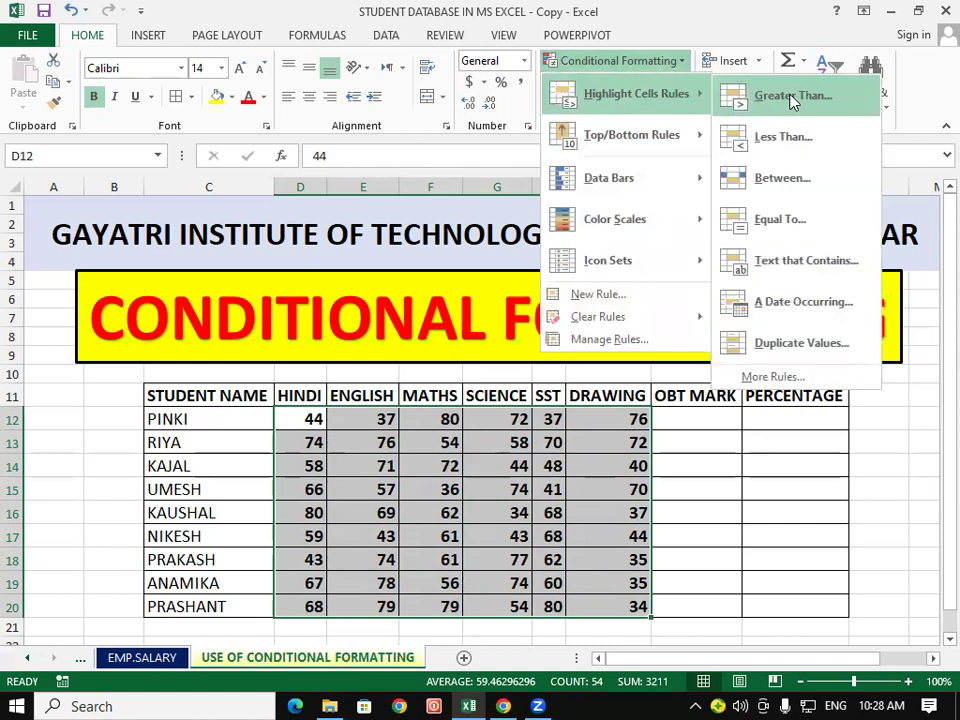
pyautogui.click(793, 98)
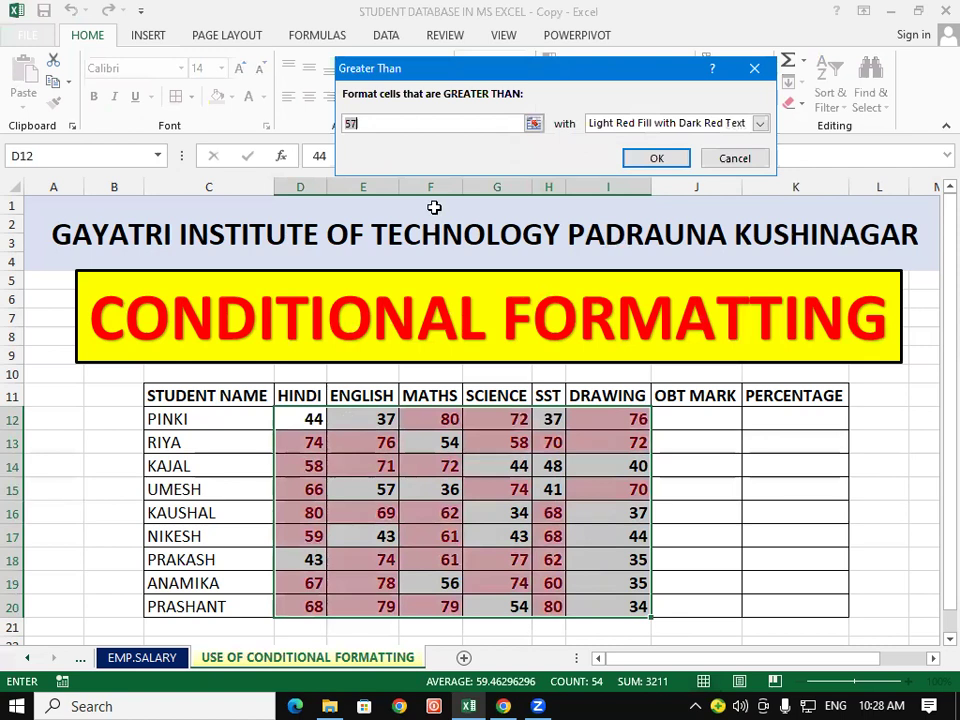
pyautogui.write('70')
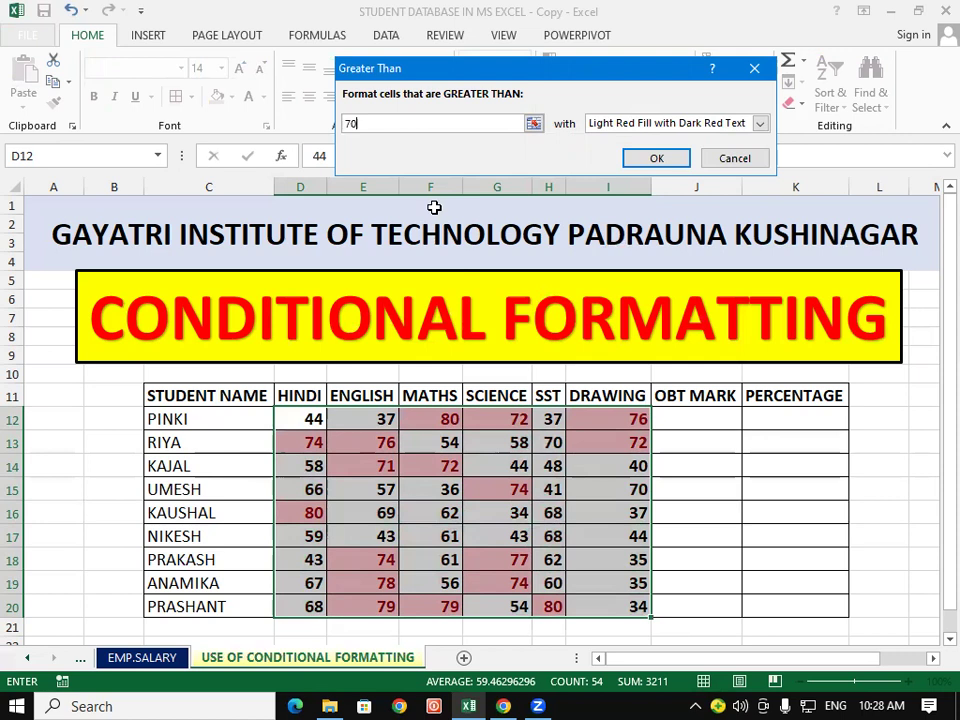
pyautogui.press('BackSpace')
pyautogui.press('BackSpace')
pyautogui.write('90')
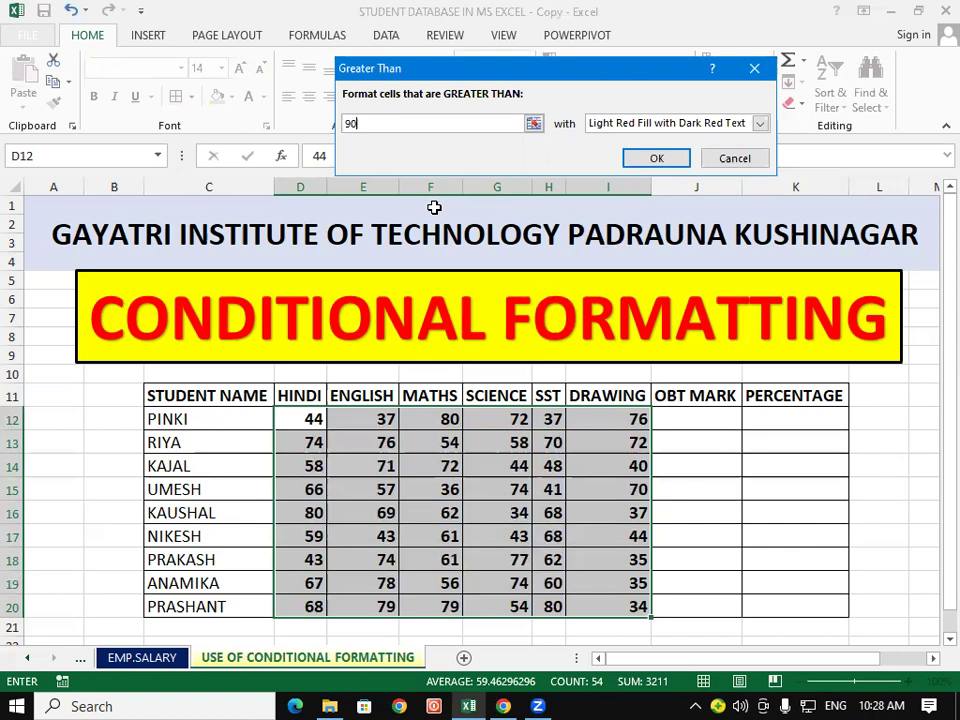
pyautogui.press('BackSpace')
pyautogui.press('BackSpace')
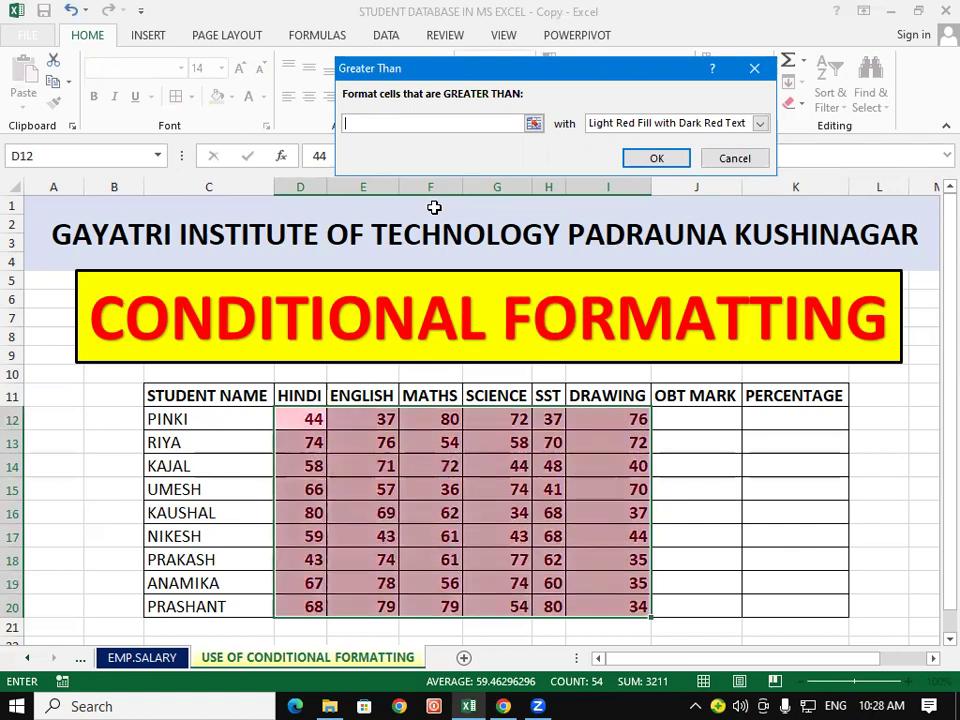
pyautogui.write('70')
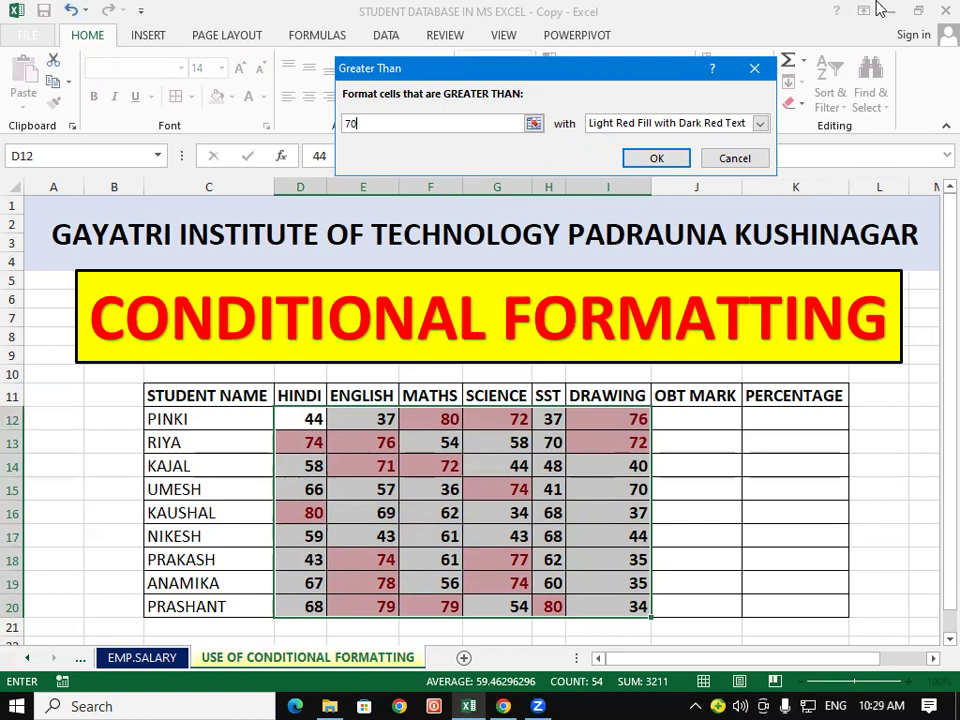
pyautogui.click(754, 68)
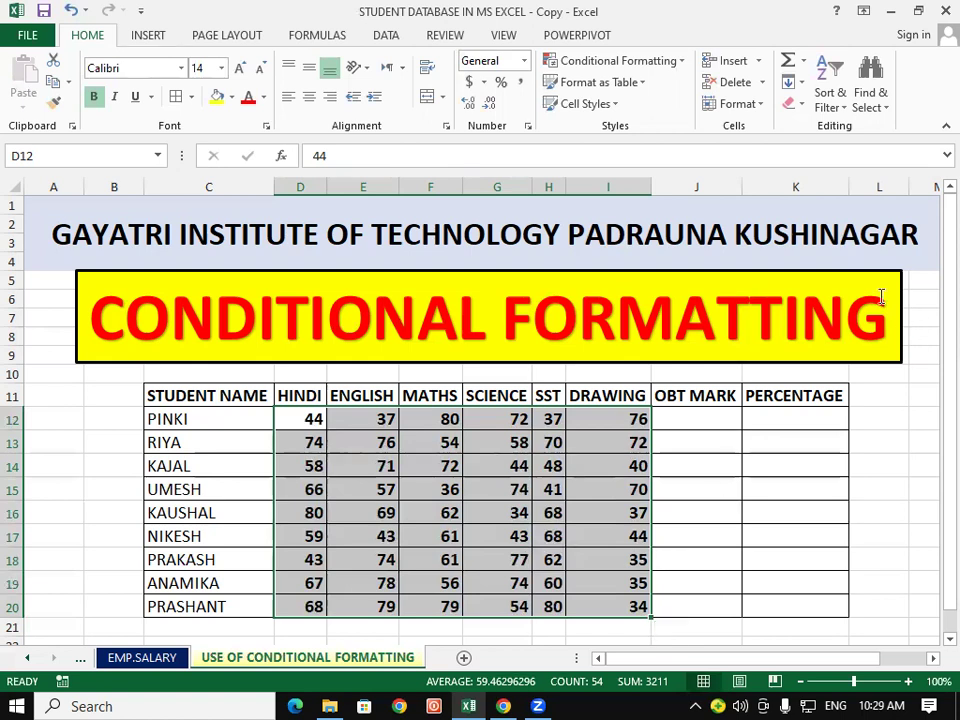
# Set up a Less Than 40 rule with Green Fill and Dark Green Text, then cancel it.
pyautogui.click(677, 63)
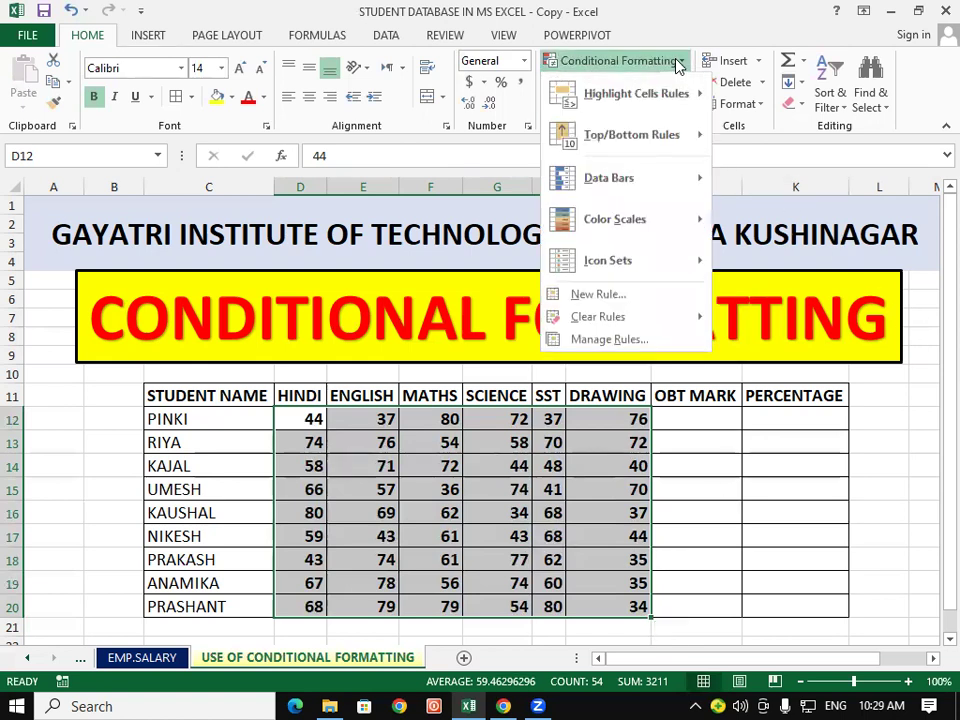
pyautogui.moveTo(636, 93)
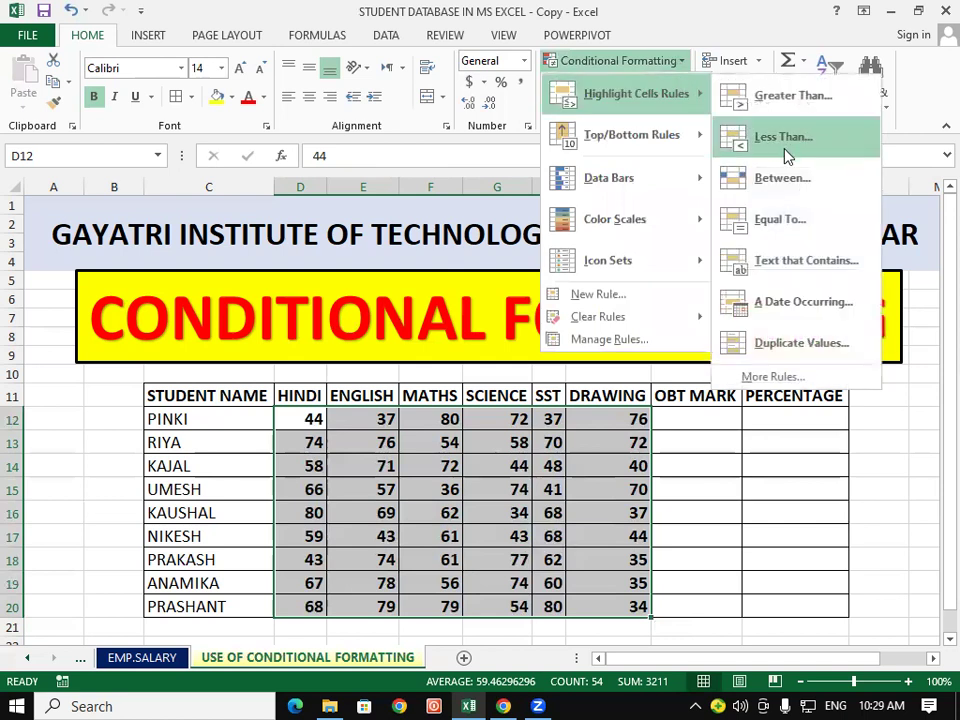
pyautogui.click(786, 150)
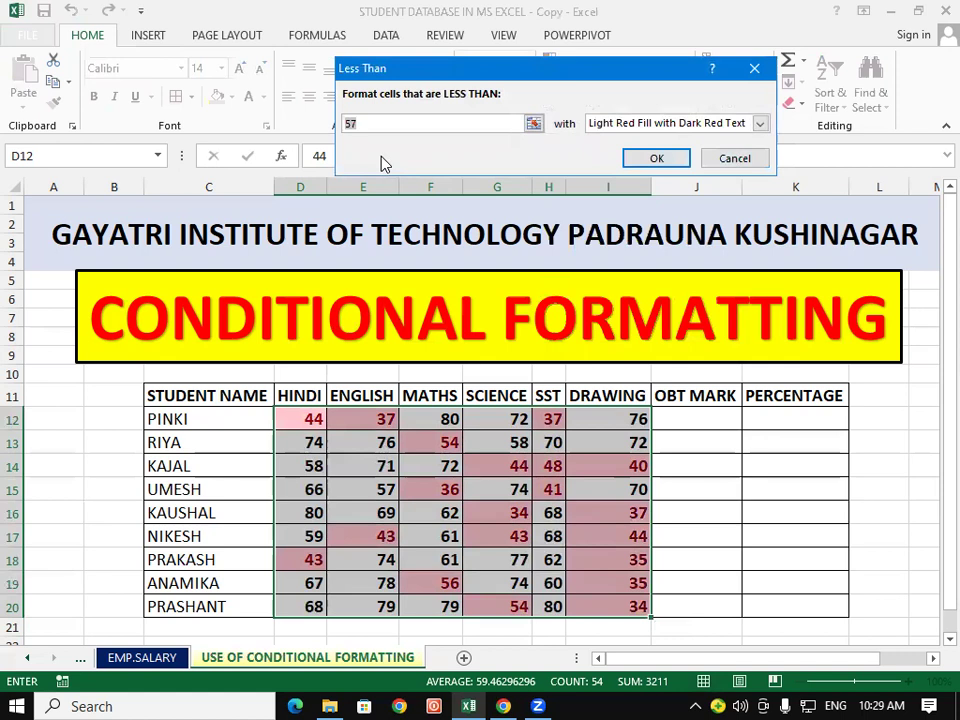
pyautogui.write('5')
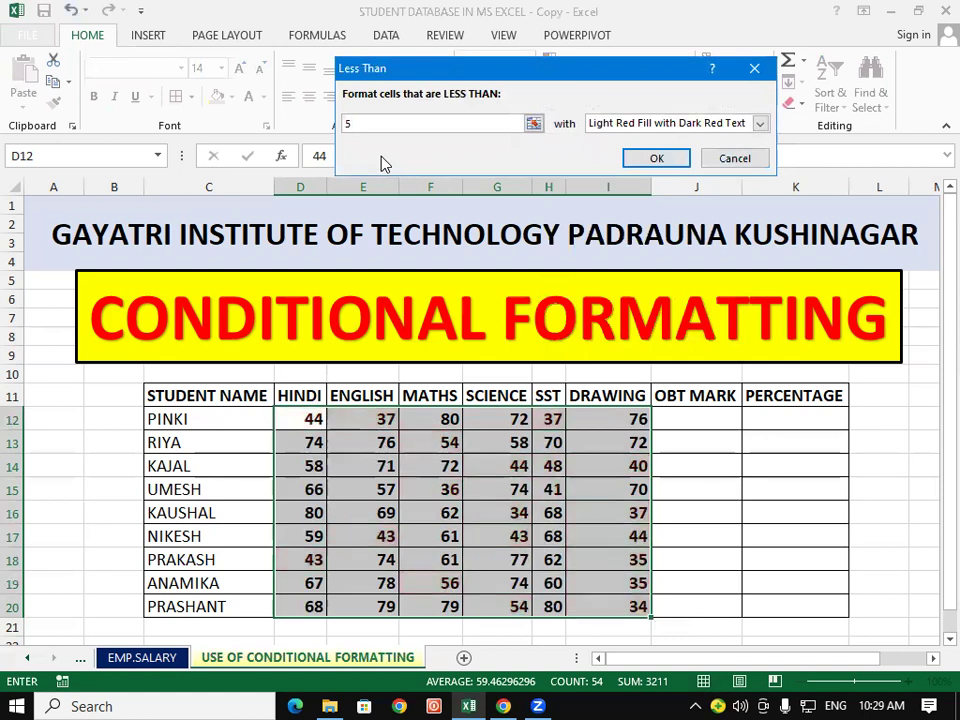
pyautogui.write('0')
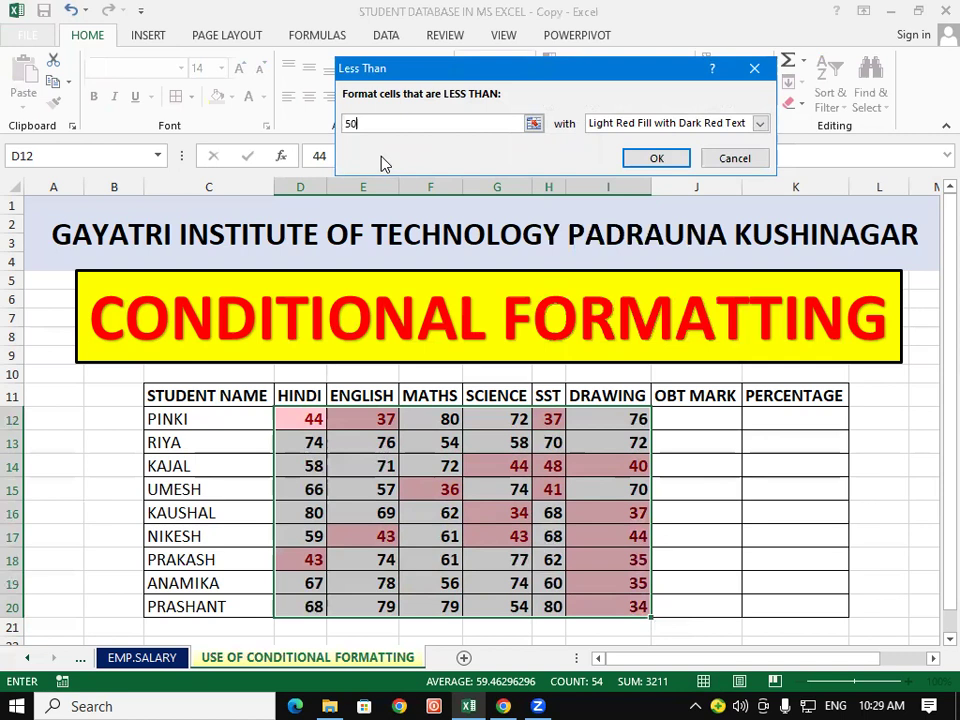
pyautogui.press('BackSpace')
pyautogui.press('BackSpace')
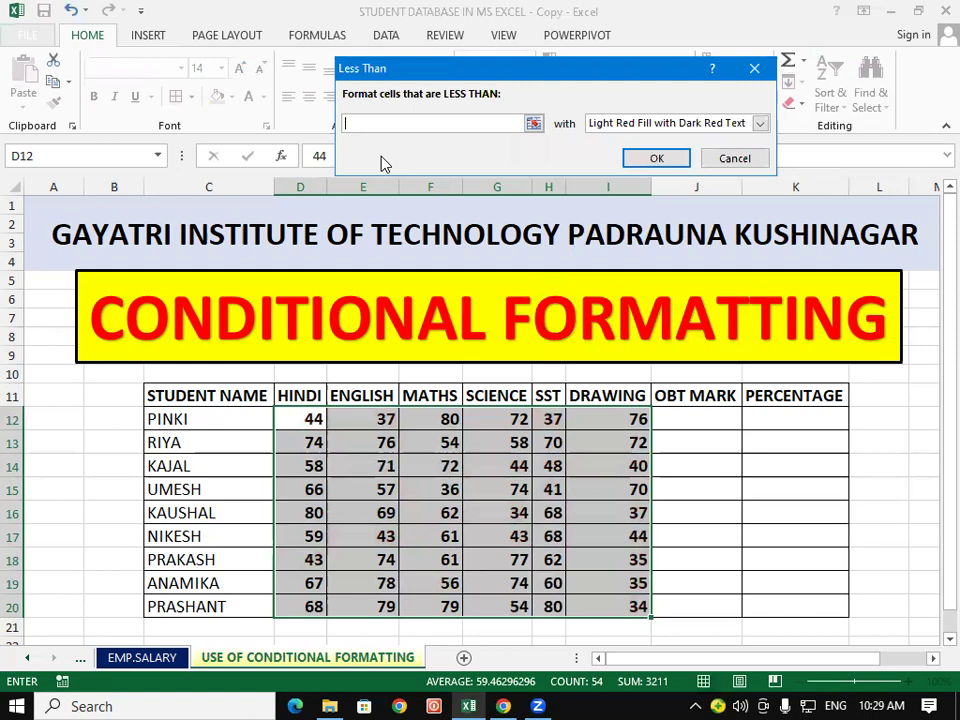
pyautogui.write('40')
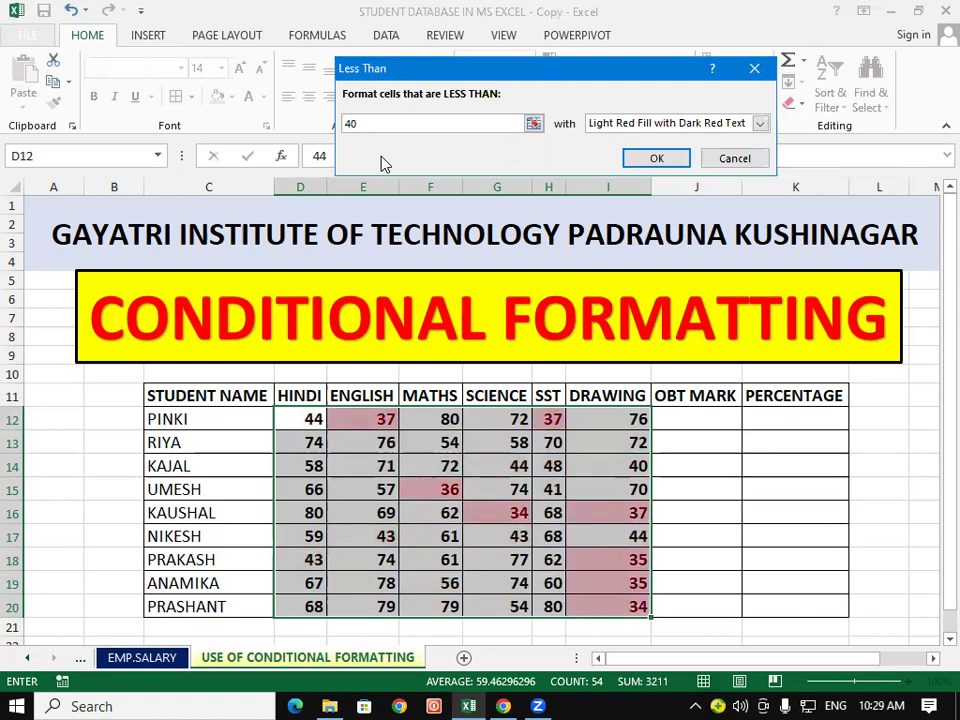
pyautogui.click(761, 124)
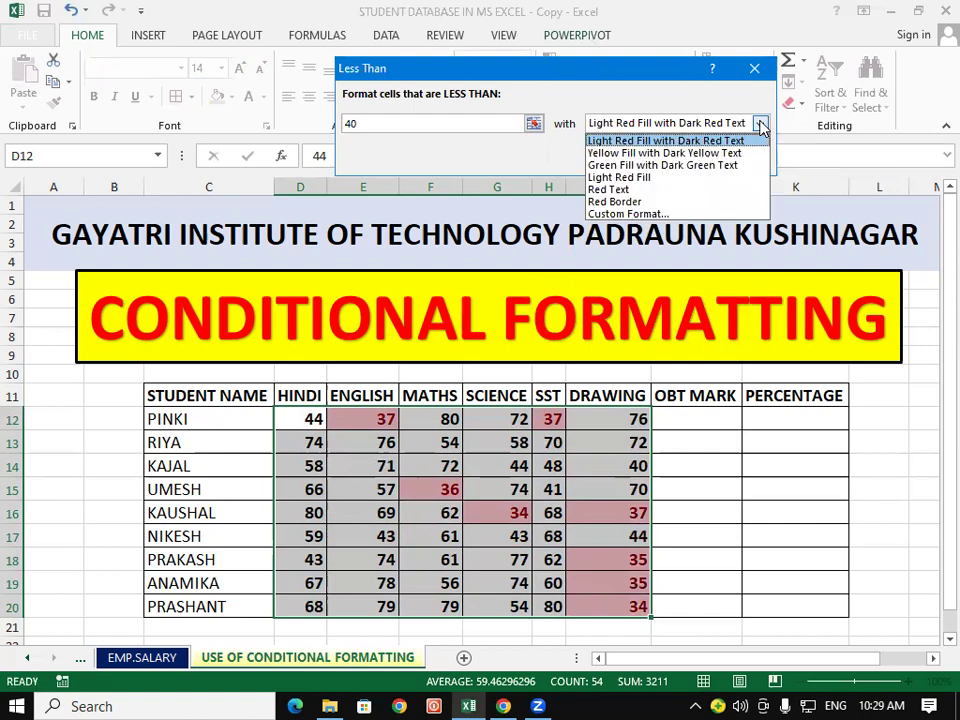
pyautogui.click(696, 166)
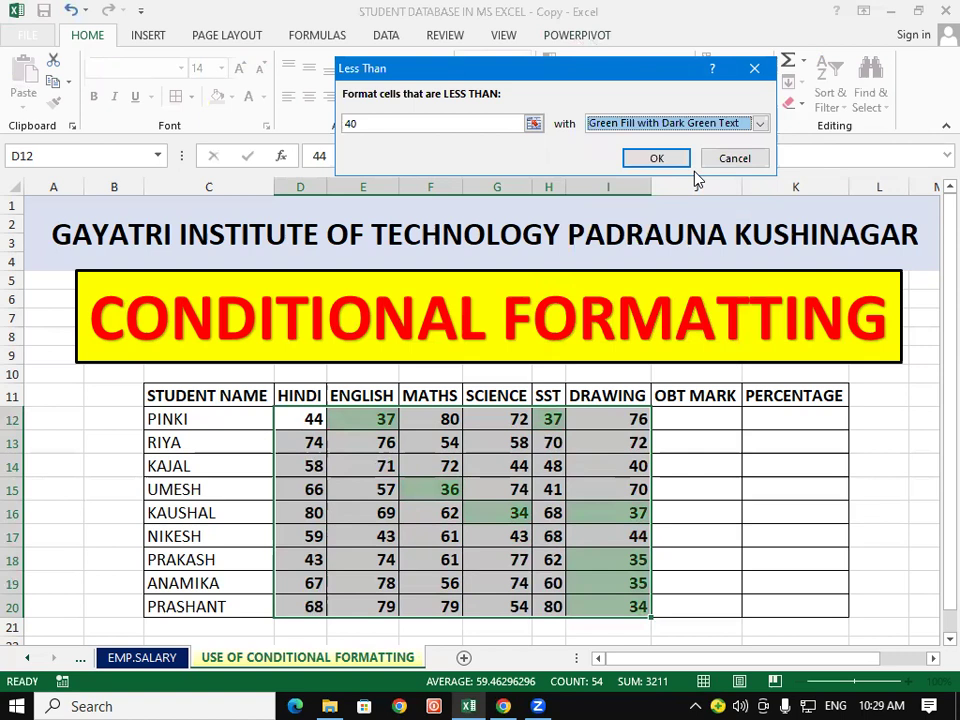
pyautogui.click(754, 68)
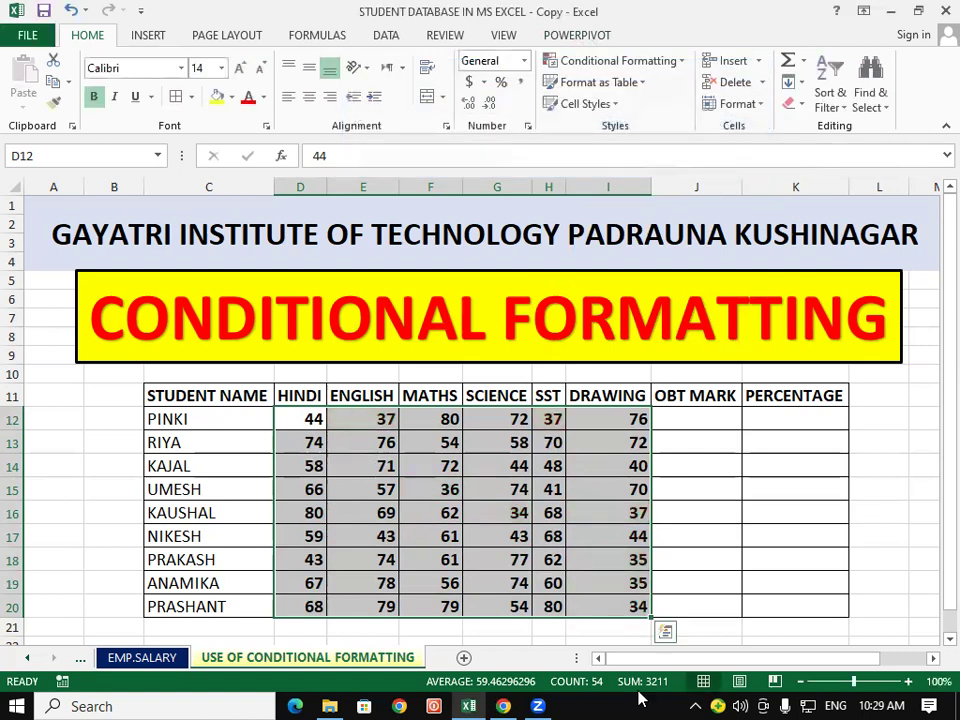
# Preview a Between 40 and 60 rule, swap the bounds, then close it unapplied.
pyautogui.click(677, 66)
pyautogui.moveTo(636, 94)
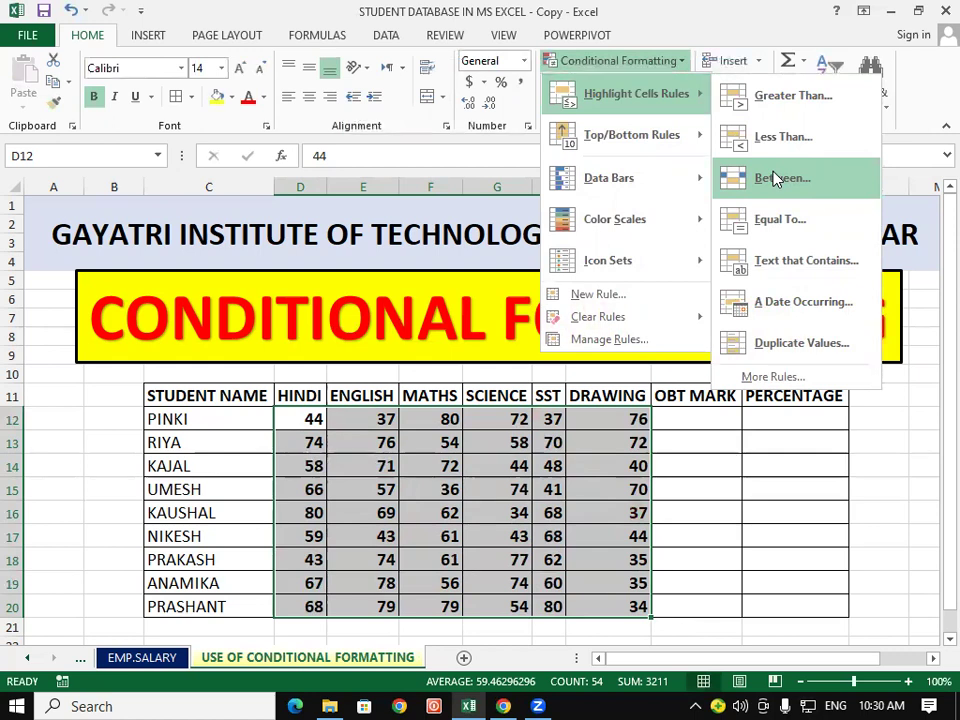
pyautogui.click(775, 177)
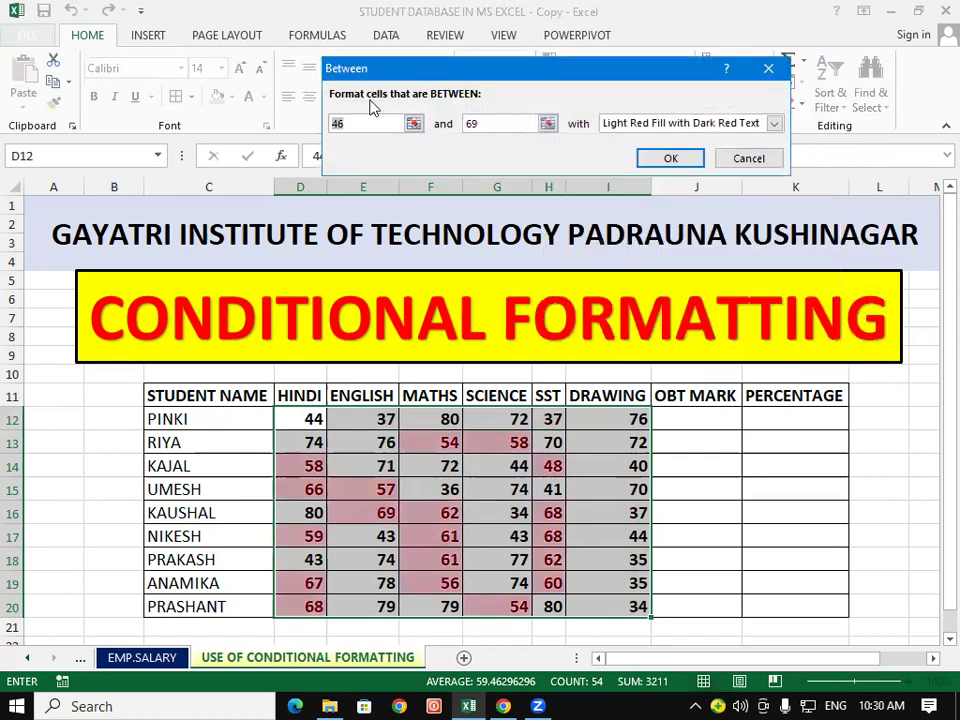
pyautogui.write('40')
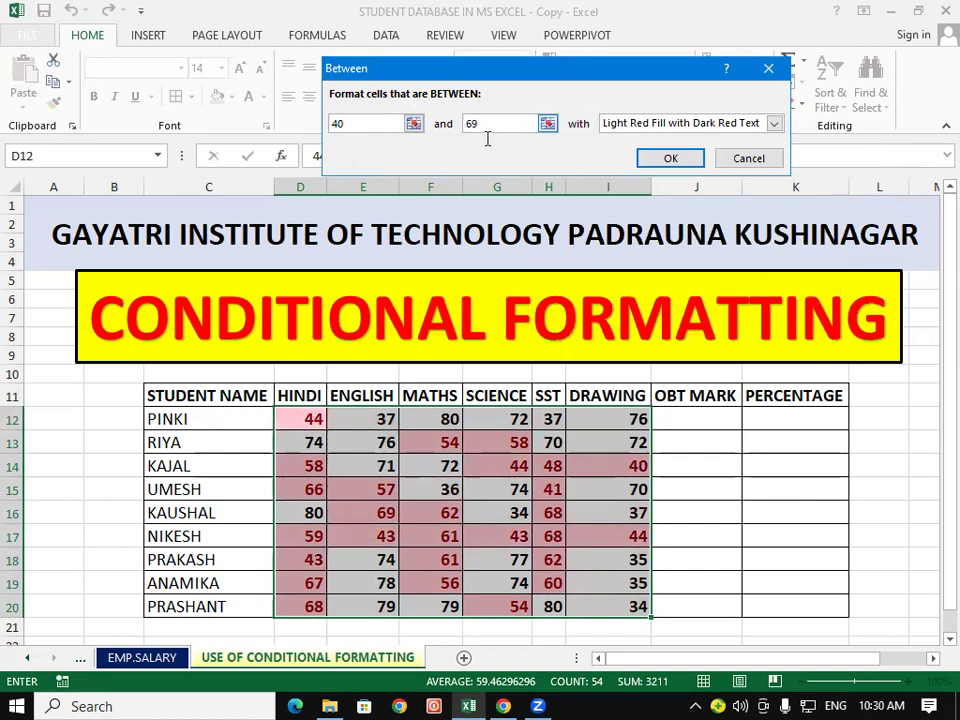
pyautogui.press('BackSpace')
pyautogui.press('BackSpace')
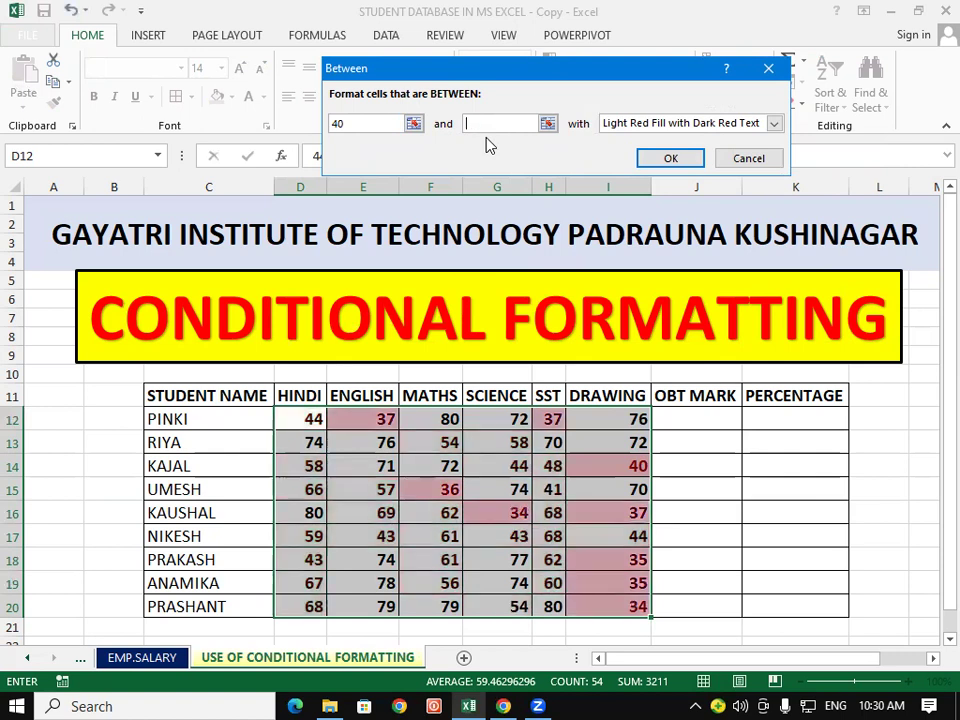
pyautogui.write('60')
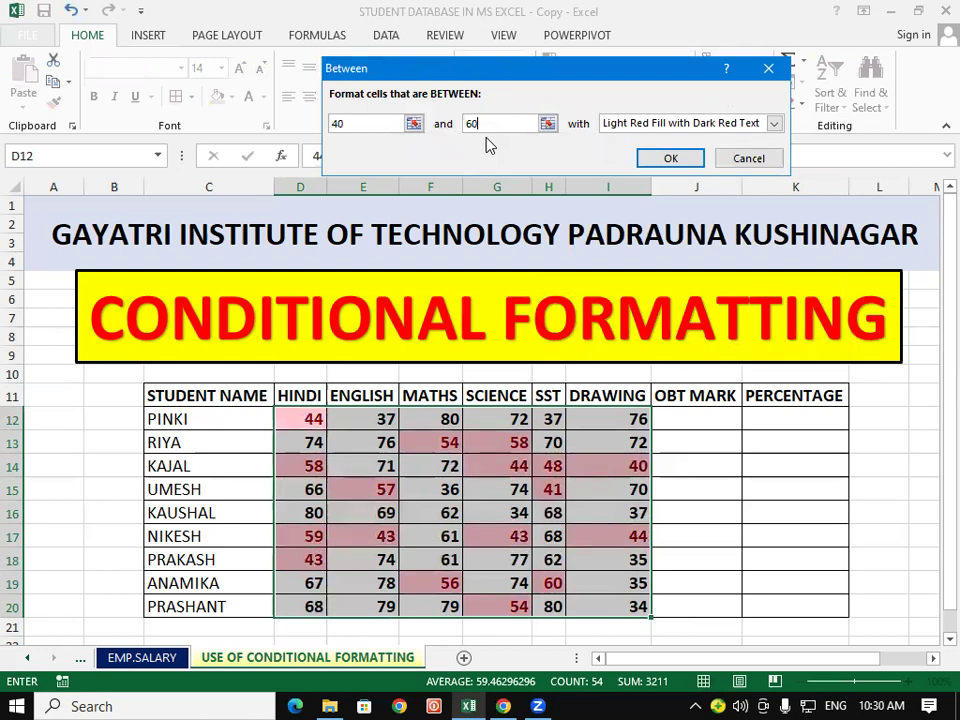
pyautogui.doubleClick(337, 127)
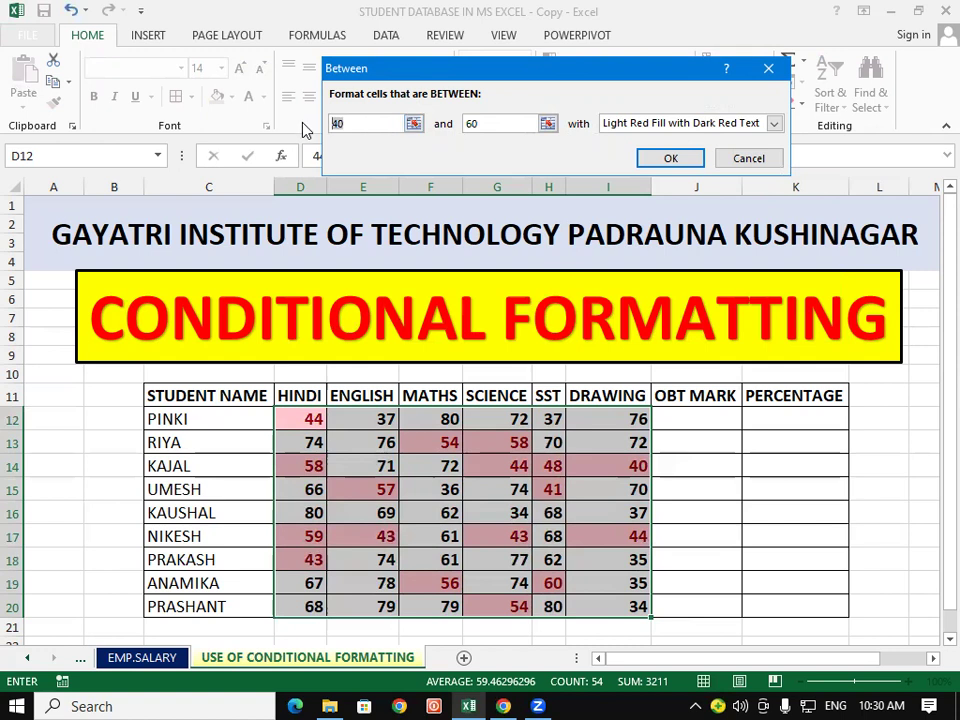
pyautogui.write('60')
pyautogui.click(500, 126)
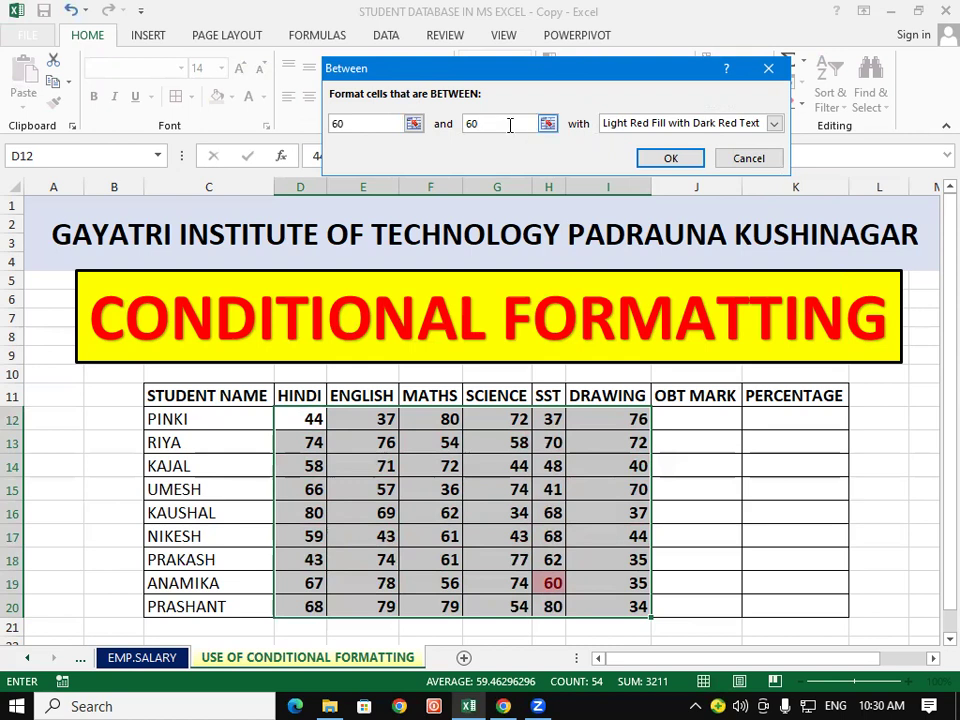
pyautogui.press('BackSpace')
pyautogui.press('BackSpace')
pyautogui.write('40')
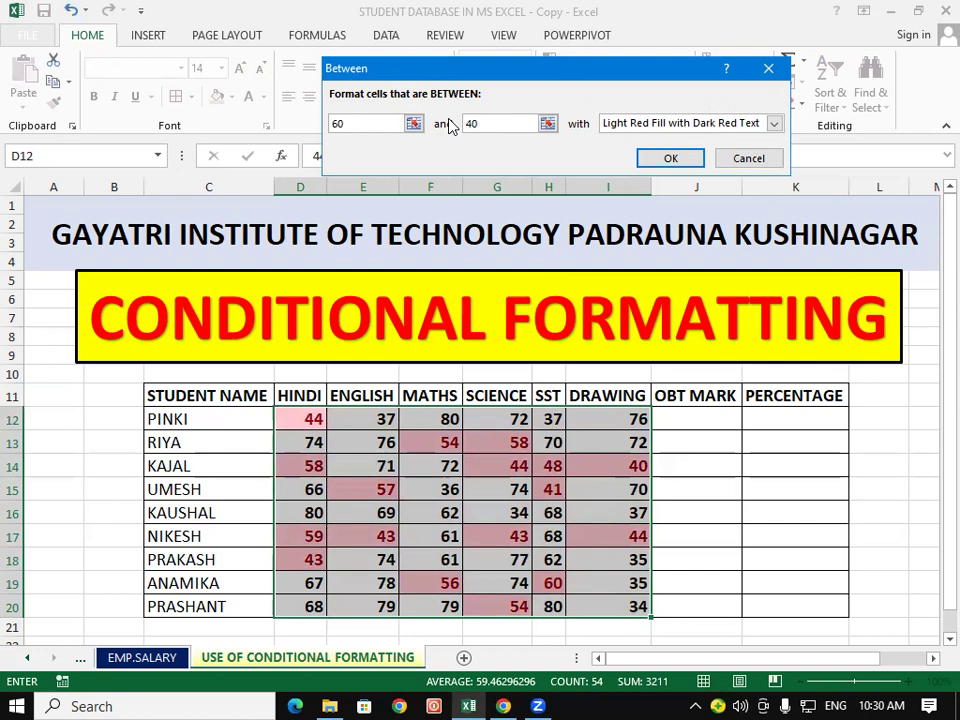
pyautogui.click(772, 70)
pyautogui.click(665, 62)
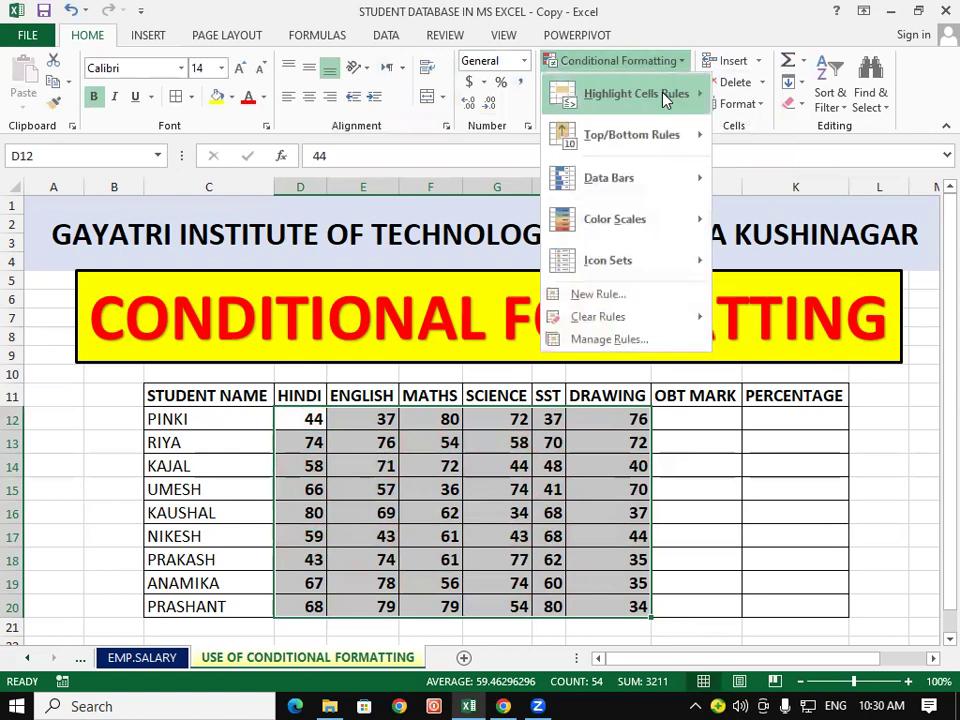
pyautogui.moveTo(636, 94)
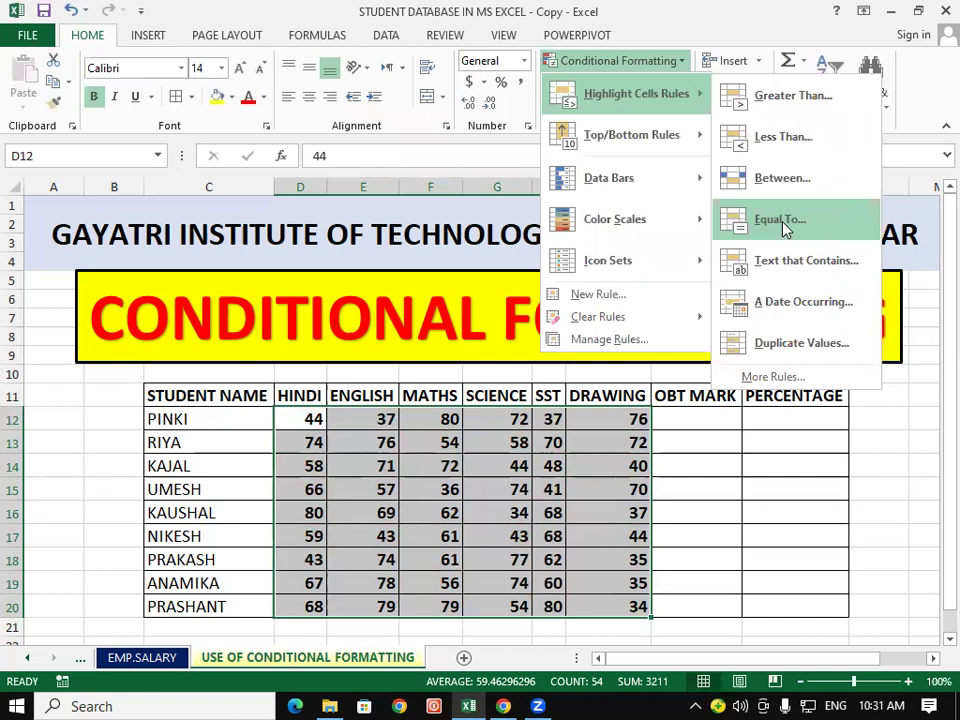
# Try Equal To red highlighting with 72, then 61, and close the rule without applying it.
pyautogui.click(785, 228)
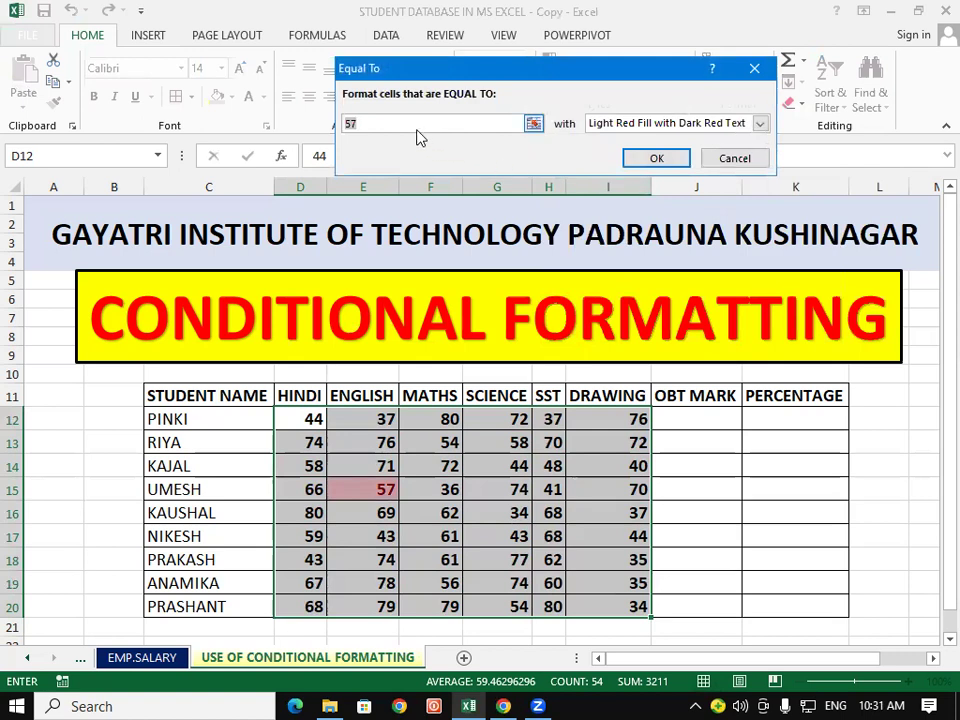
pyautogui.press('BackSpace')
pyautogui.press('BackSpace')
pyautogui.write('72')
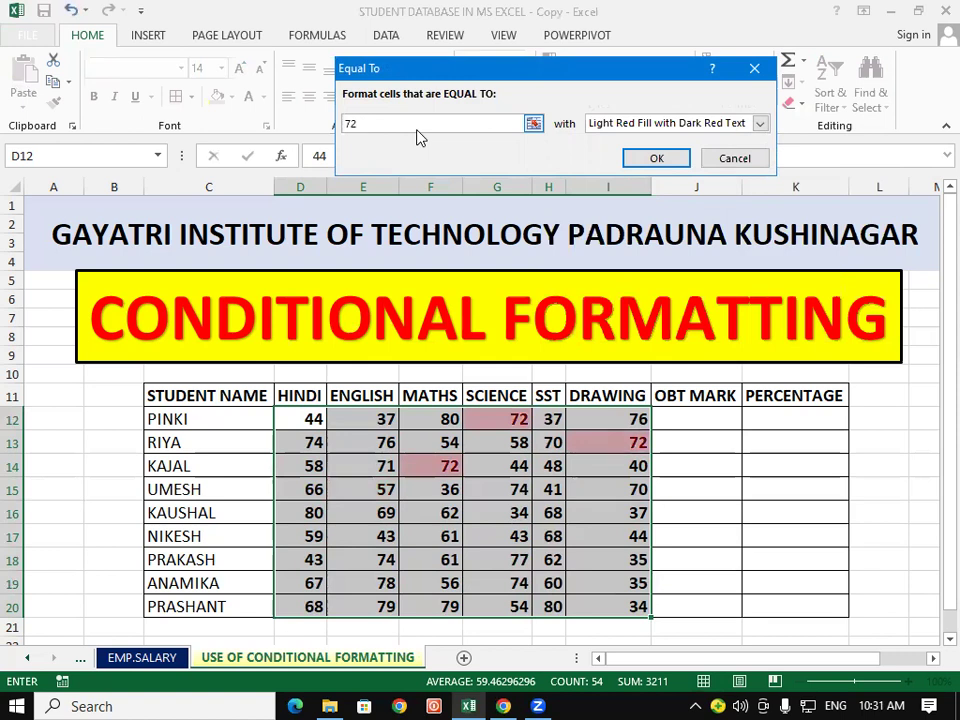
pyautogui.press('BackSpace')
pyautogui.press('BackSpace')
pyautogui.write('6')
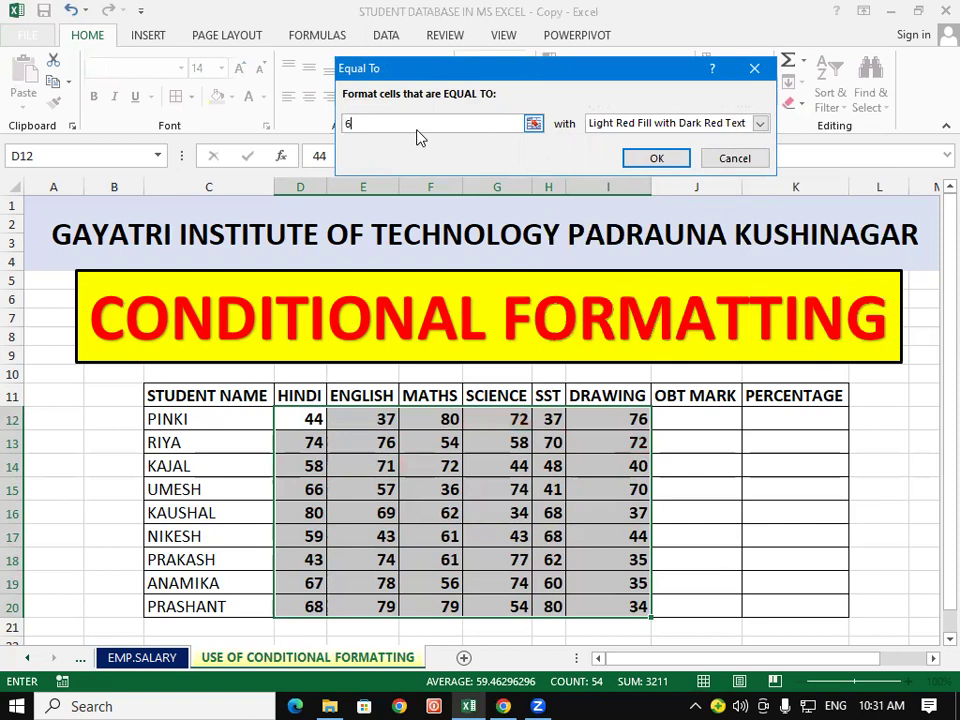
pyautogui.write('1')
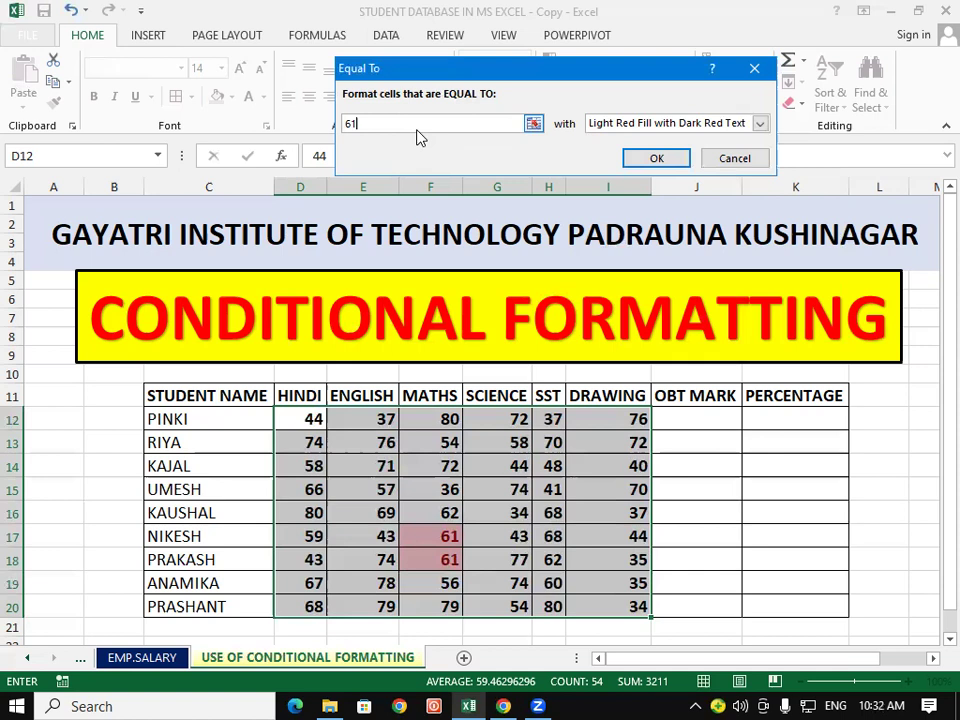
pyautogui.click(758, 69)
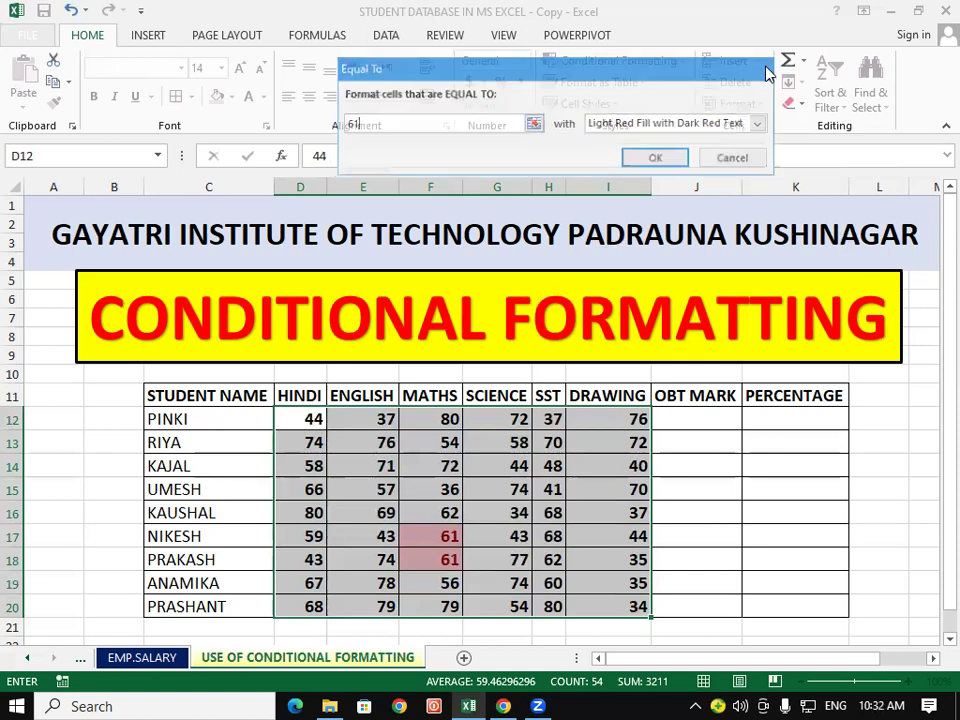
# Add an Equal To rule giving marks of 60 a light red highlight.
pyautogui.click(640, 64)
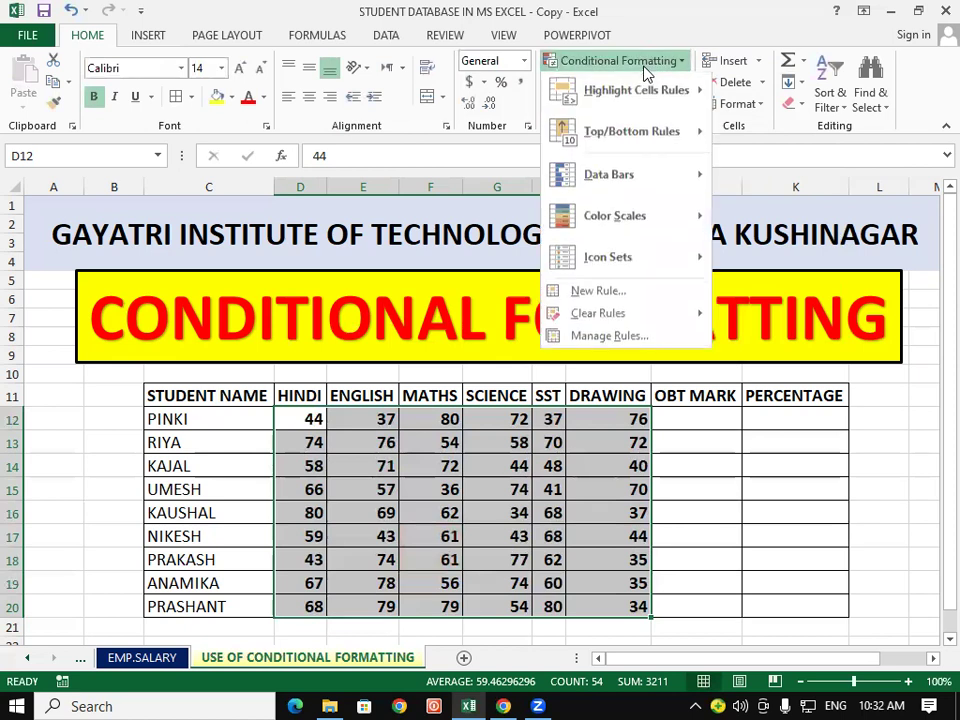
pyautogui.moveTo(636, 94)
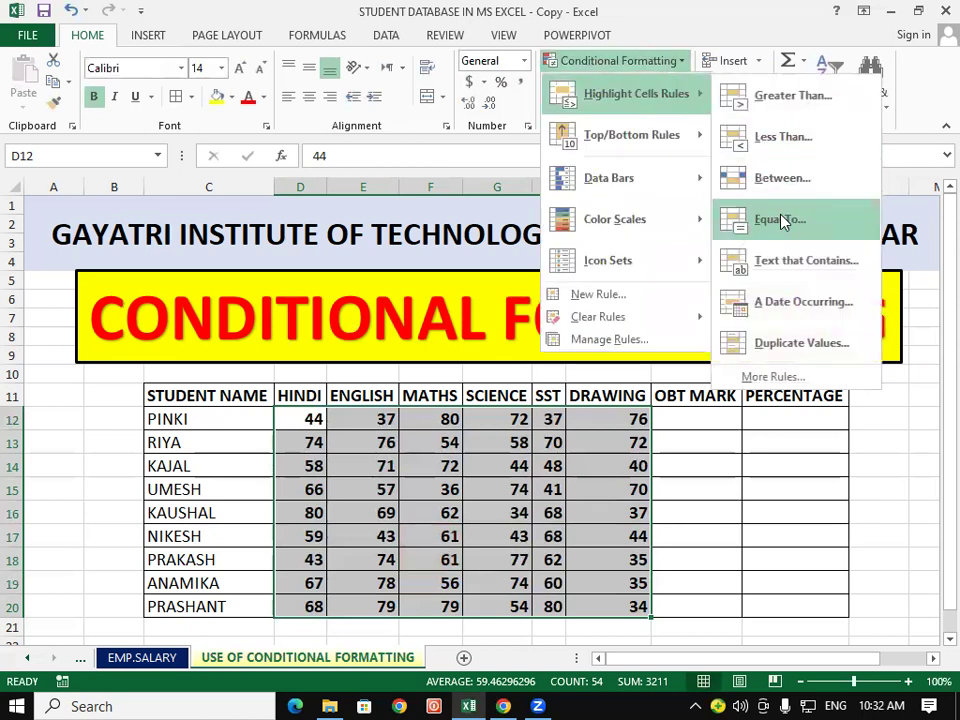
pyautogui.click(783, 221)
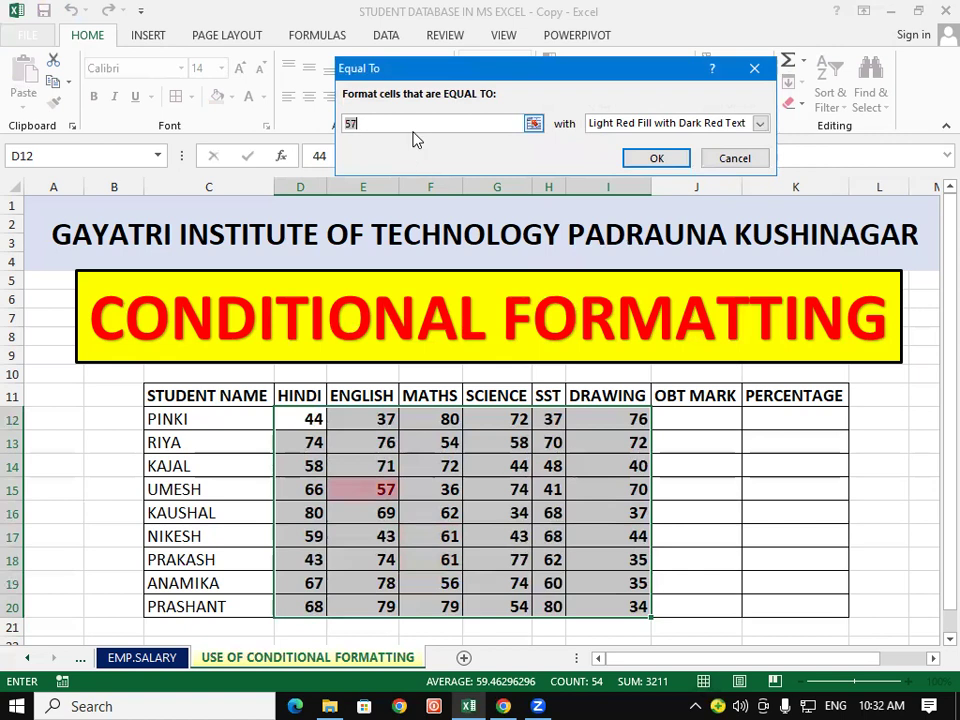
pyautogui.write('60')
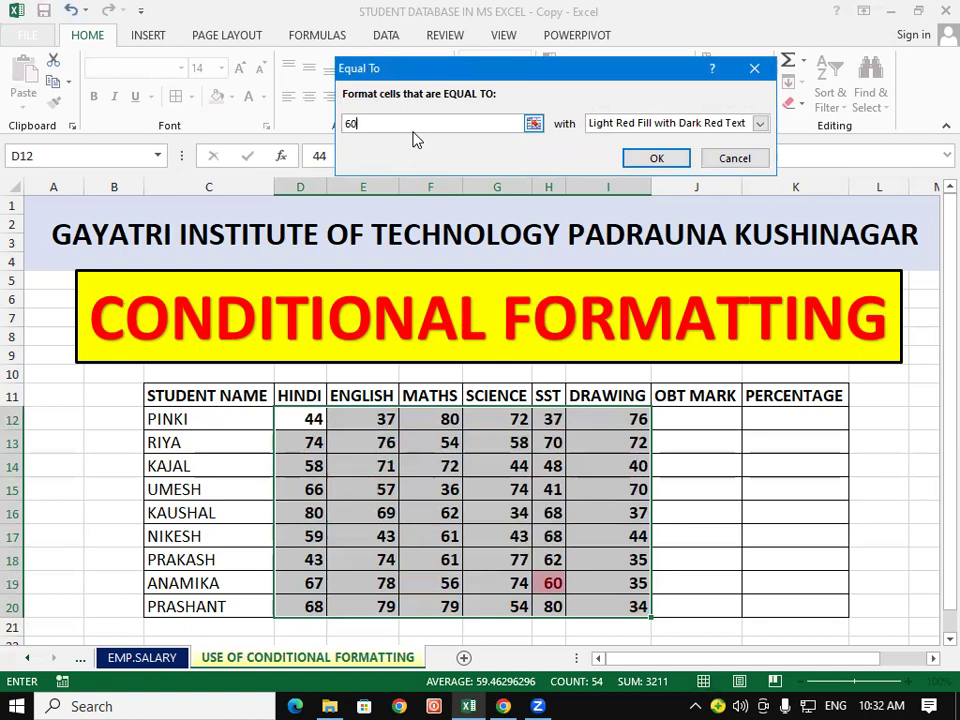
pyautogui.click(655, 158)
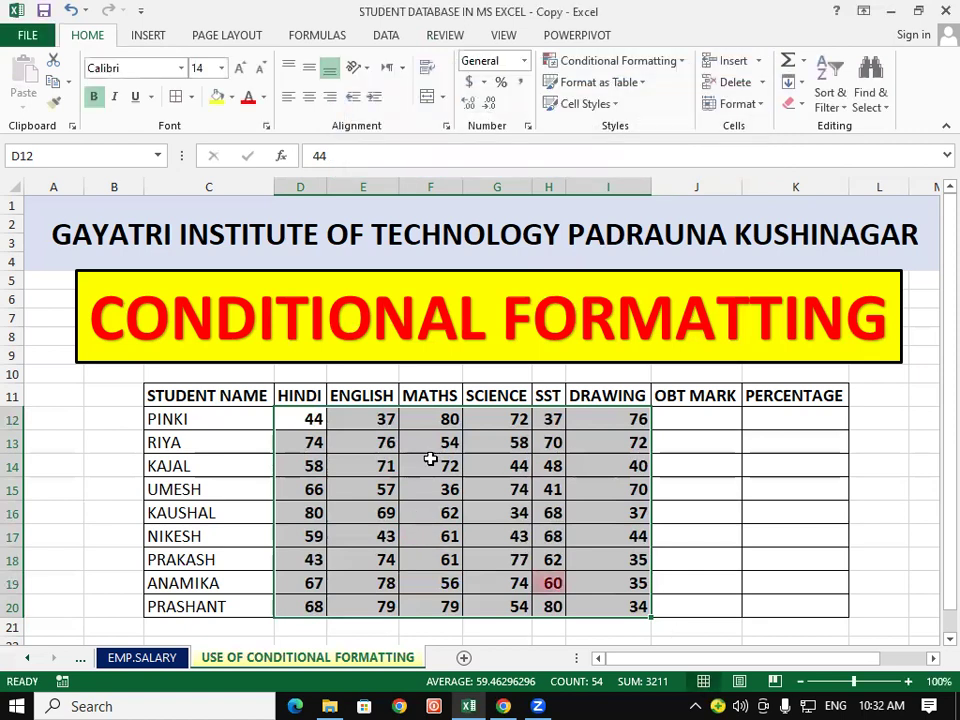
# Change F14 and I13 from 72 to 60, then reselect the marks D12:I20.
pyautogui.click(430, 459)
pyautogui.write('60')
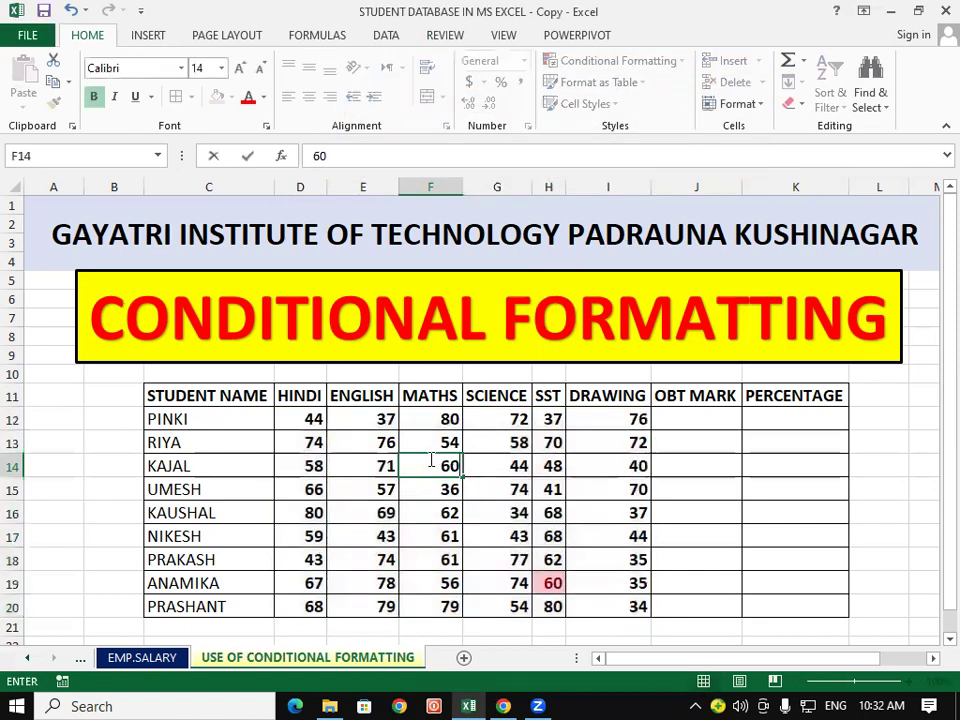
pyautogui.click(443, 524)
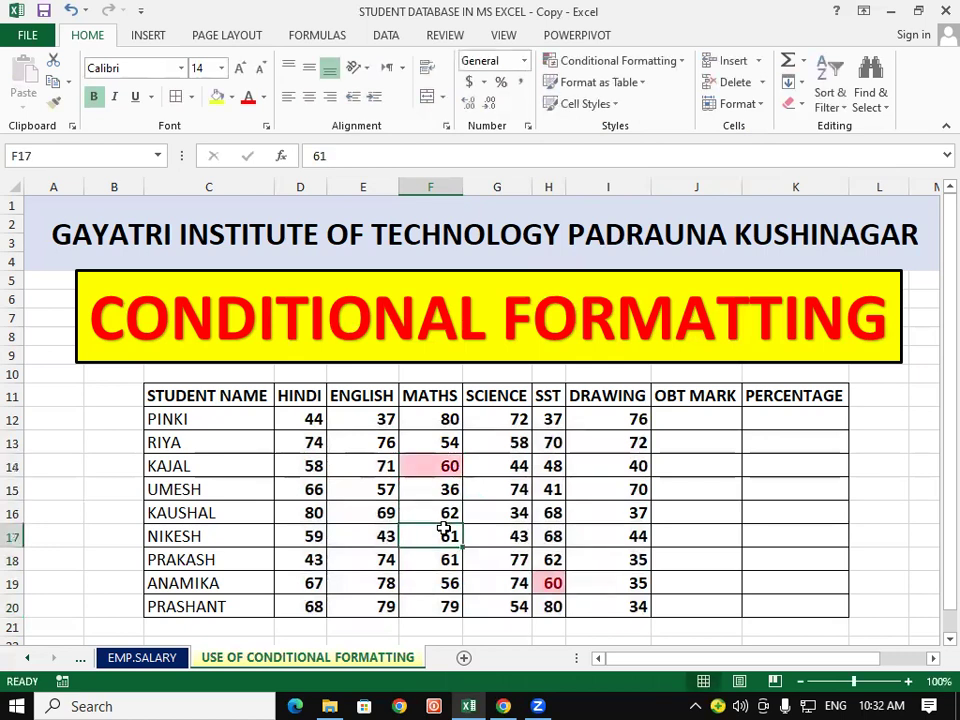
pyautogui.click(597, 437)
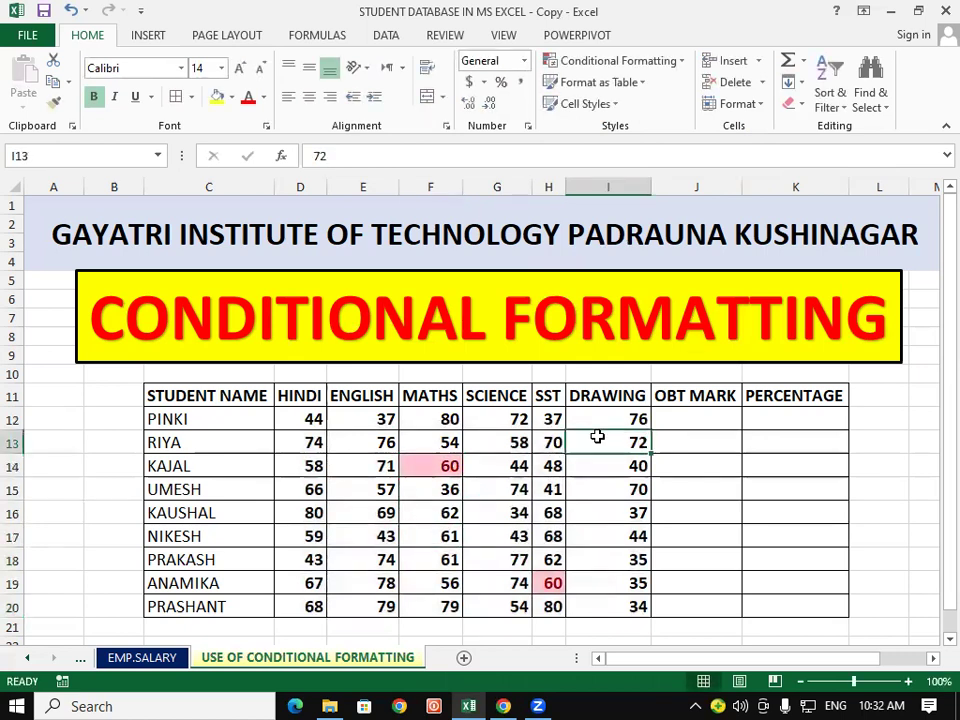
pyautogui.write('60')
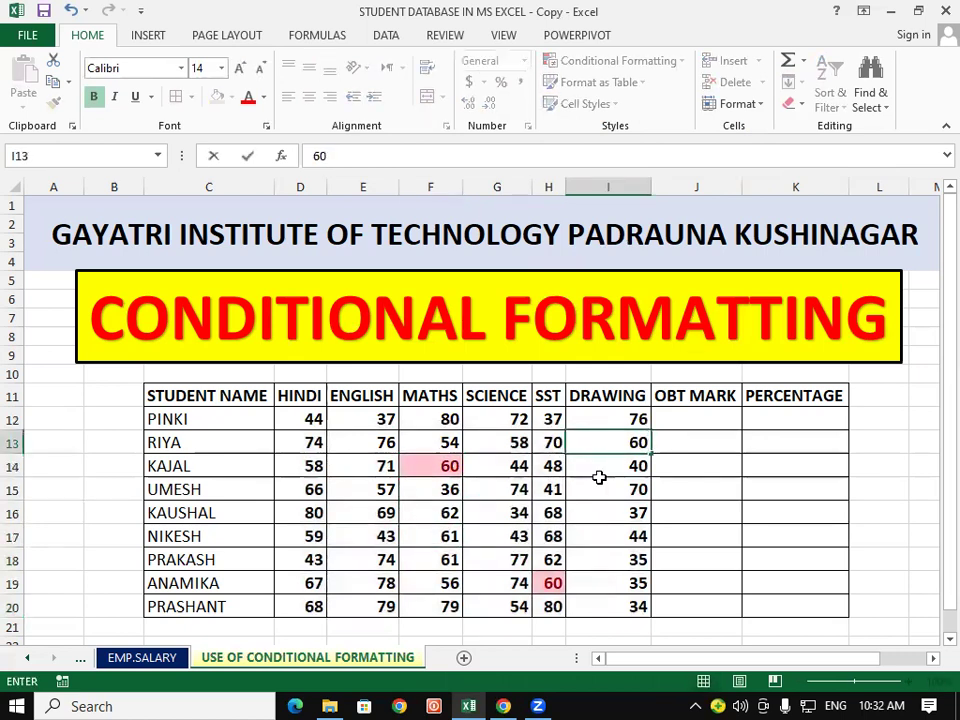
pyautogui.click(603, 501)
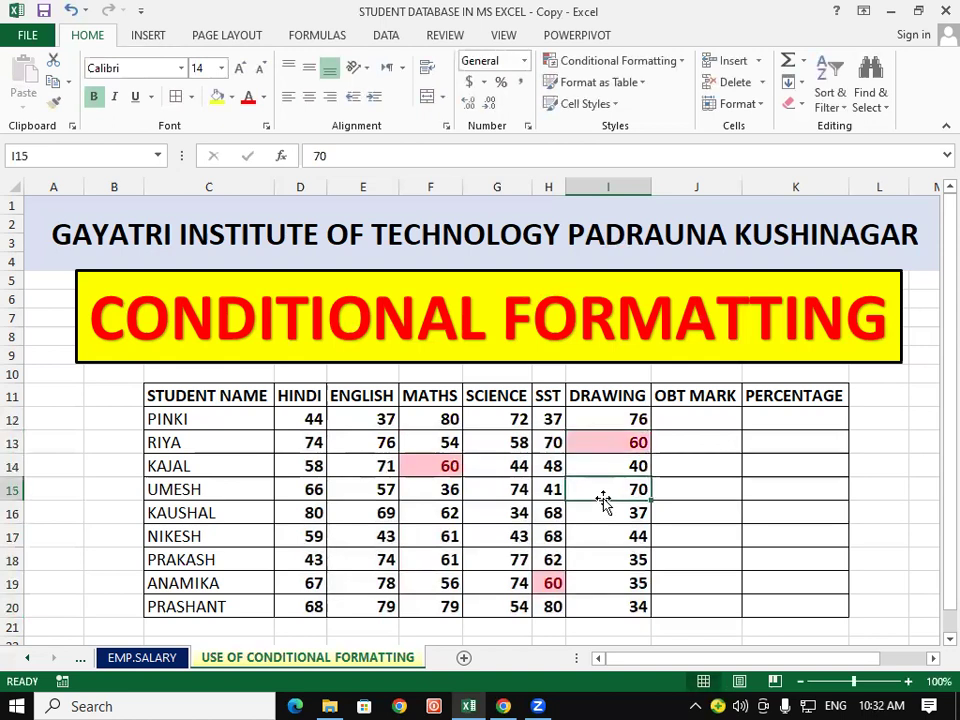
pyautogui.click(305, 419)
pyautogui.moveTo(305, 419)
pyautogui.mouseDown()
pyautogui.moveTo(643, 596)
pyautogui.moveTo(643, 606)
pyautogui.mouseUp()
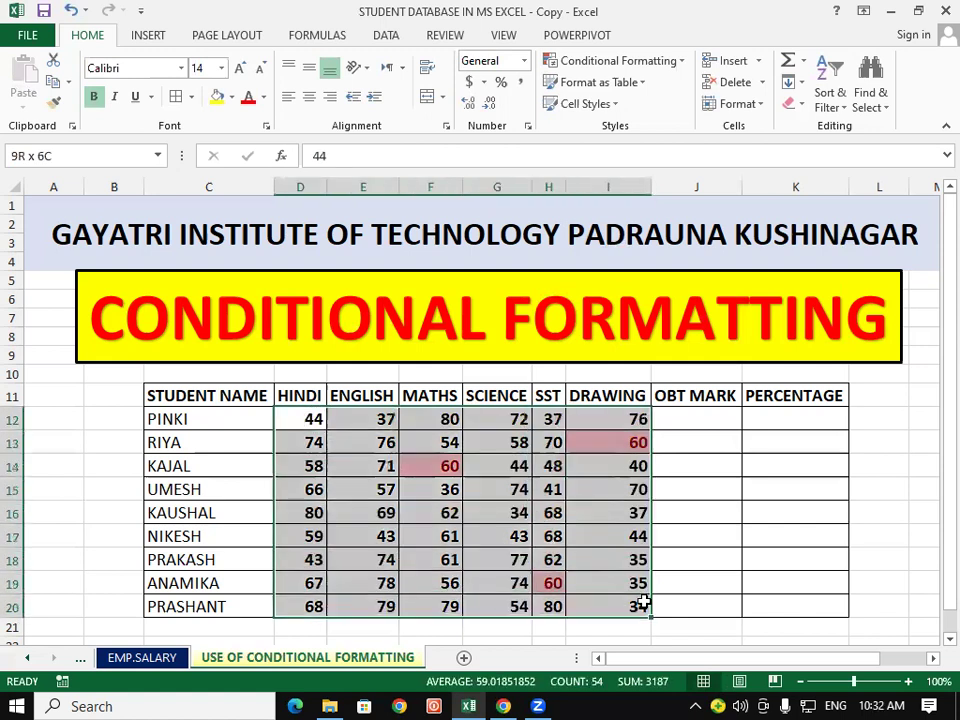
# Clear all conditional formatting rules from the selected marks D12:I20.
pyautogui.click(668, 62)
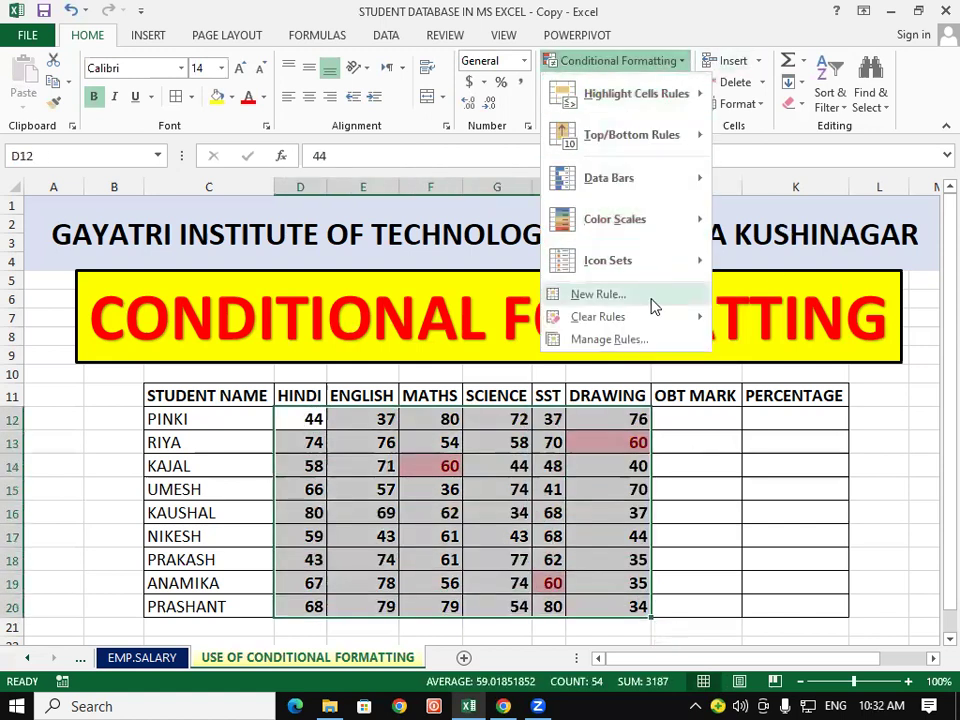
pyautogui.moveTo(598, 317)
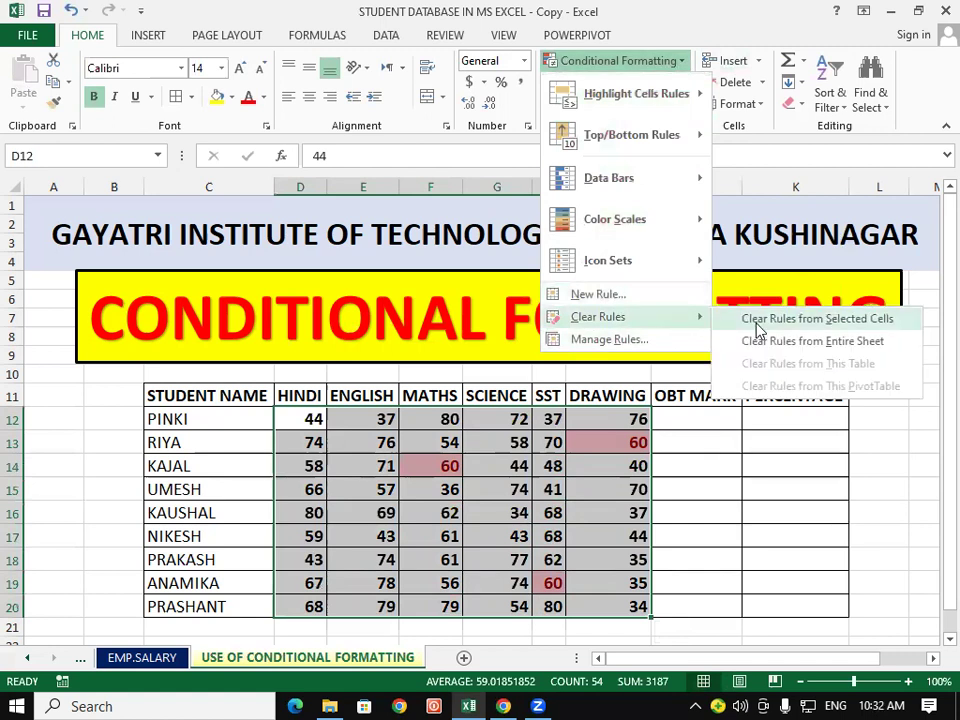
pyautogui.click(758, 320)
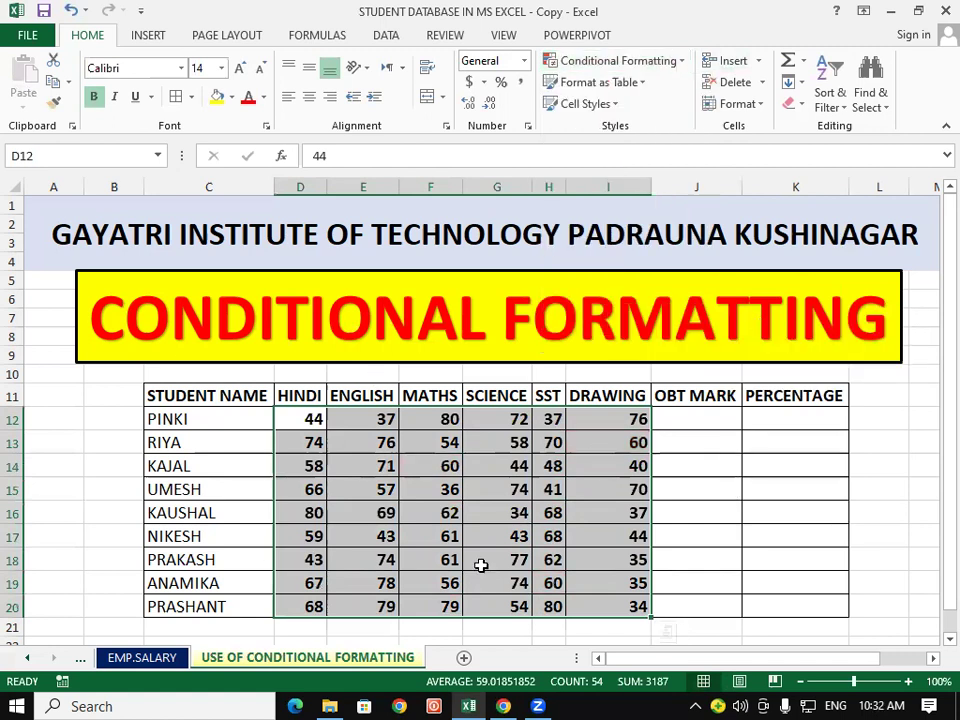
pyautogui.click(668, 62)
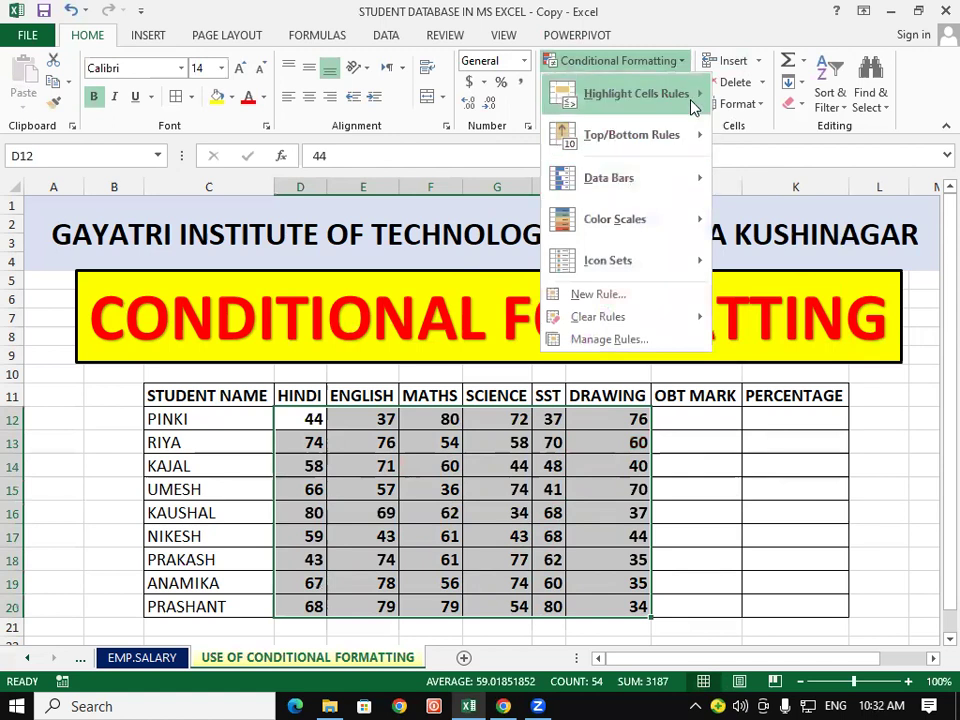
pyautogui.moveTo(636, 93)
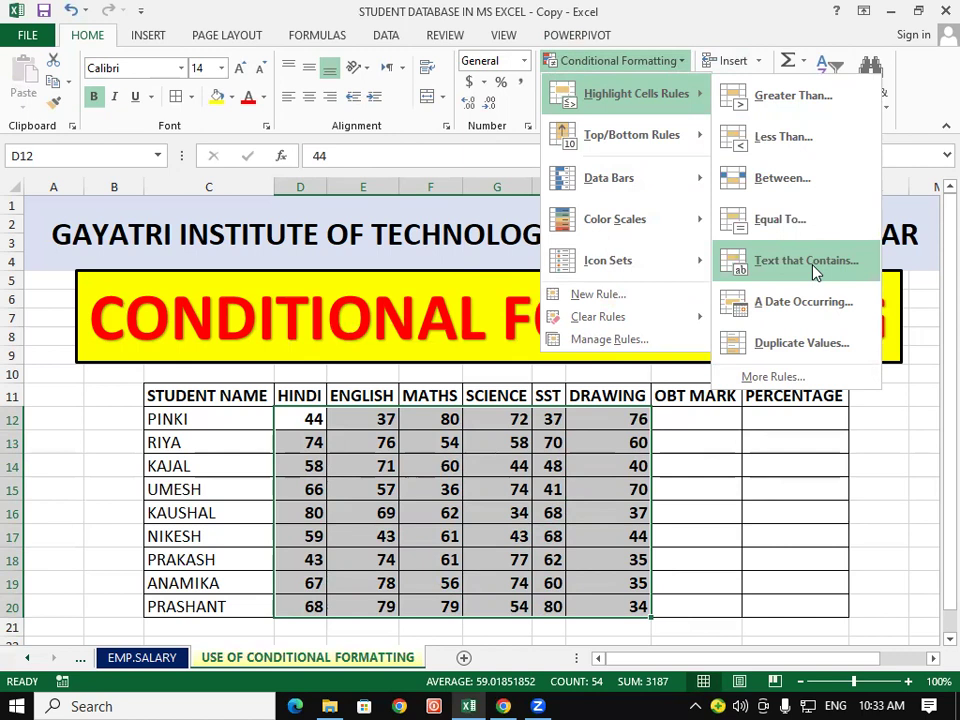
pyautogui.click(756, 501)
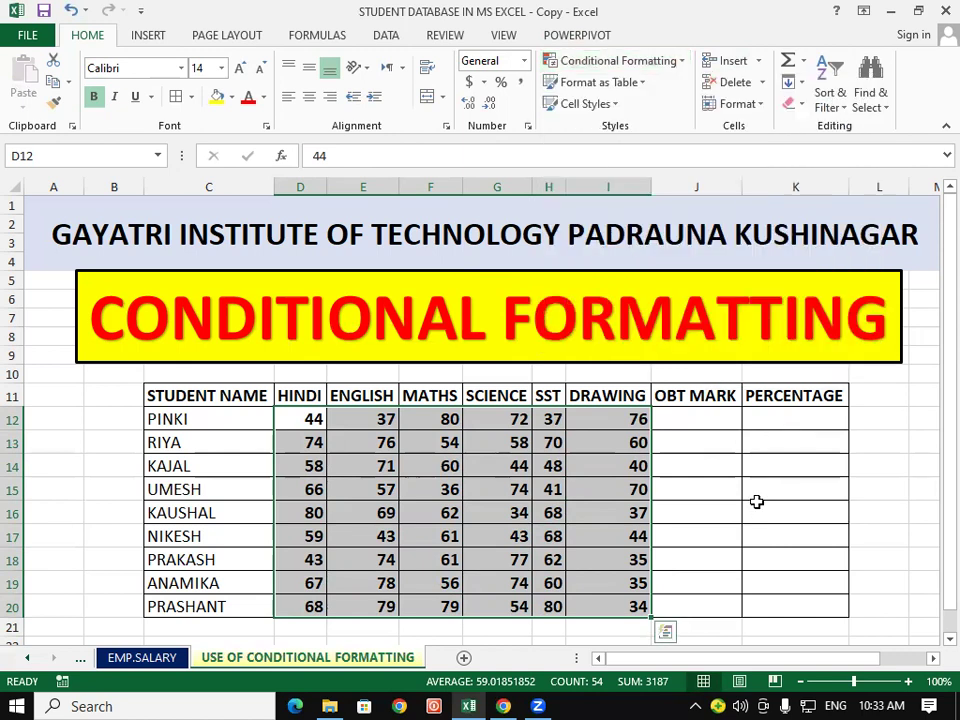
# Enter the header SR.NO. in B11 and apply All Borders to B11:C20.
pyautogui.click(128, 397)
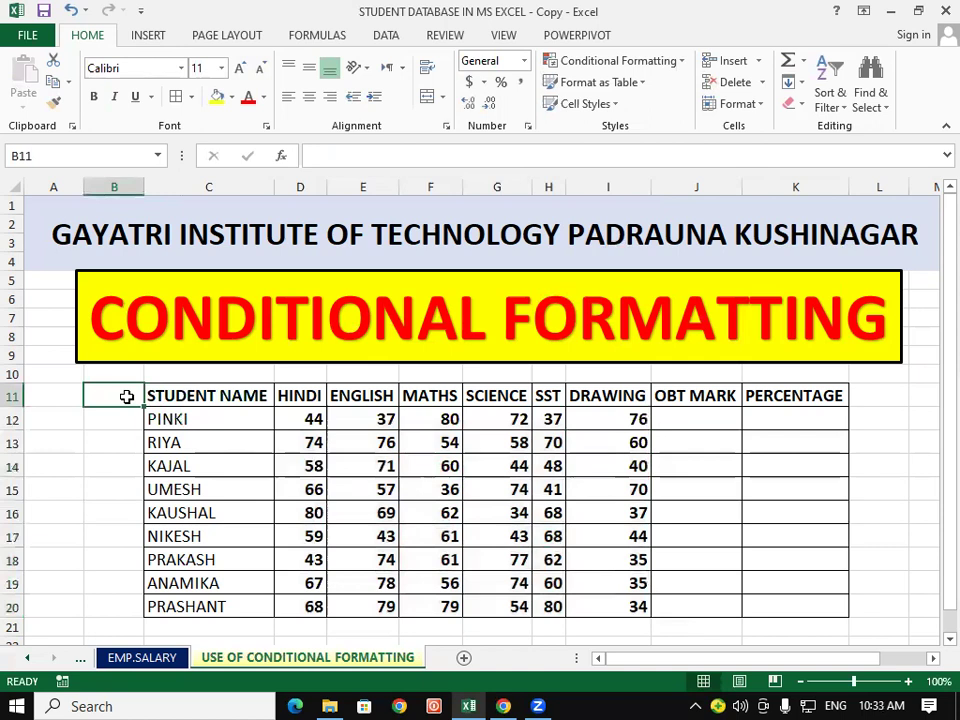
pyautogui.write('SR.')
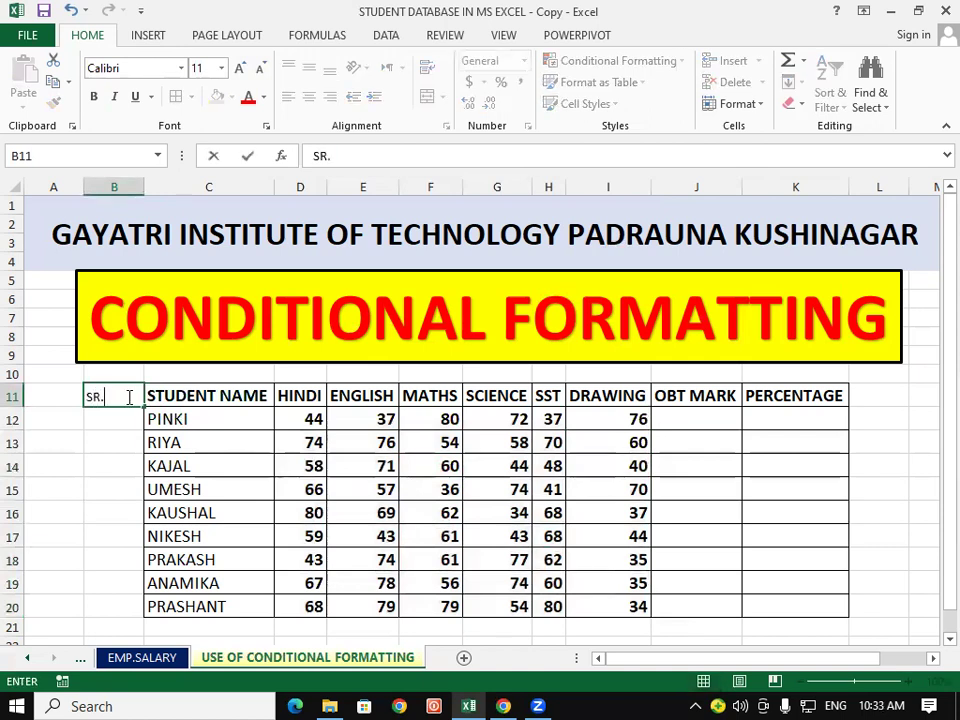
pyautogui.write('P')
pyautogui.press('BackSpace')
pyautogui.write('NO.')
pyautogui.click(250, 510)
pyautogui.moveTo(118, 394); pyautogui.dragTo(180, 600)
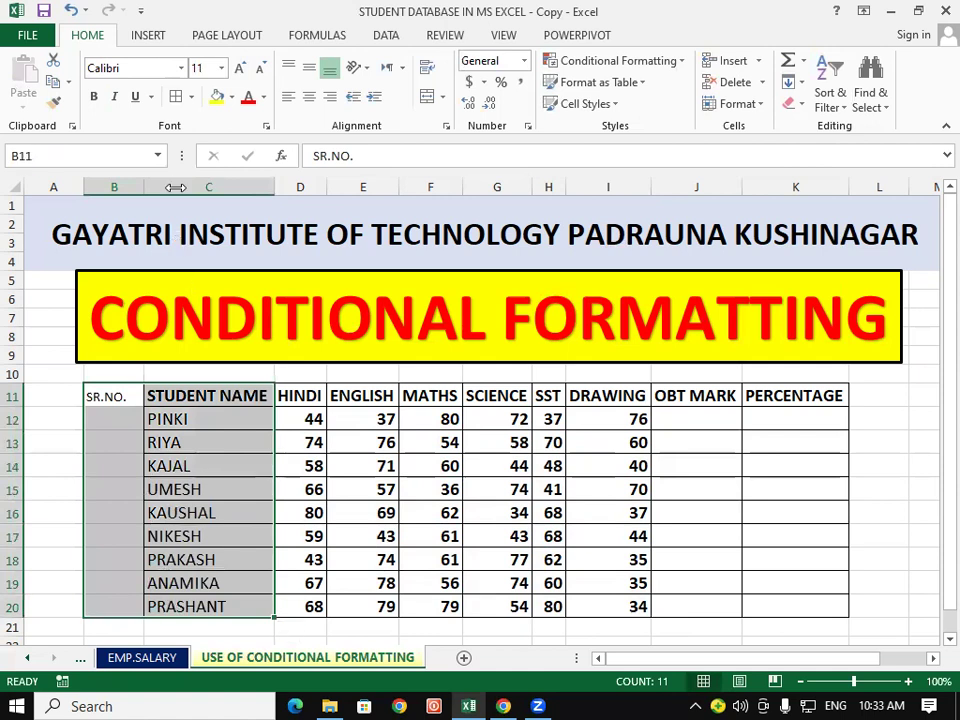
pyautogui.click(176, 96)
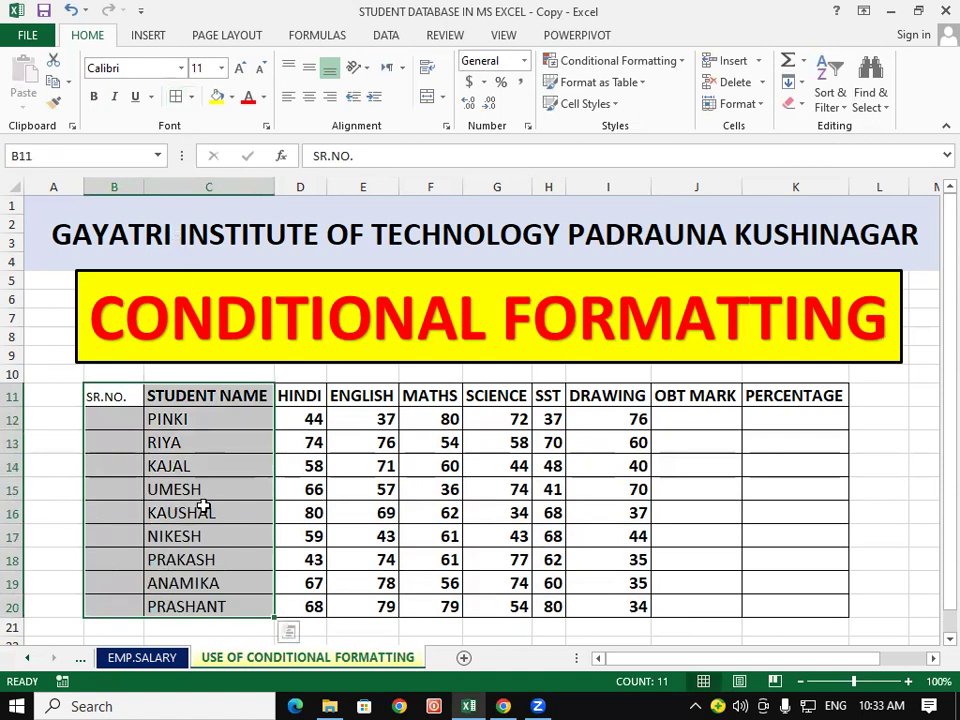
# Give the SR.NO. header a name cell's 14-point formatting with Format Painter.
pyautogui.click(200, 541)
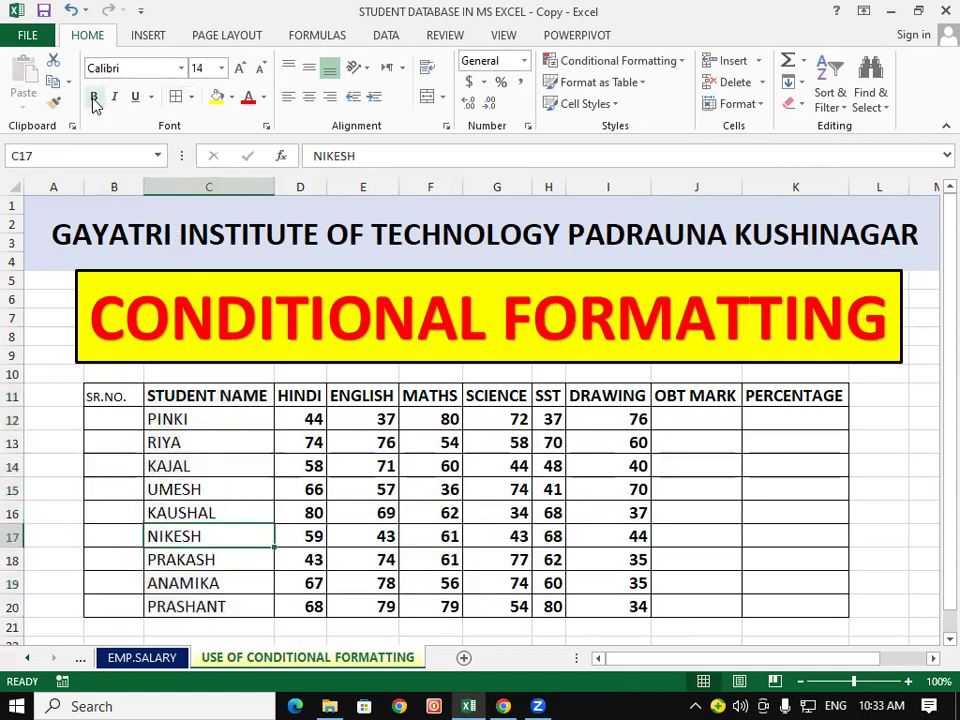
pyautogui.click(54, 103)
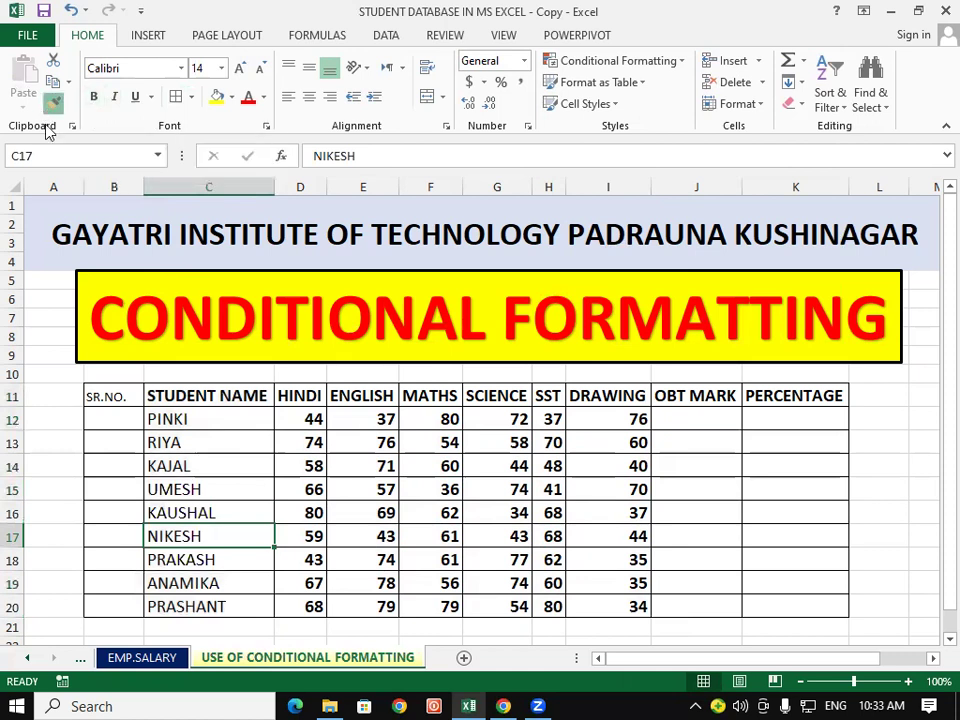
pyautogui.click(100, 396)
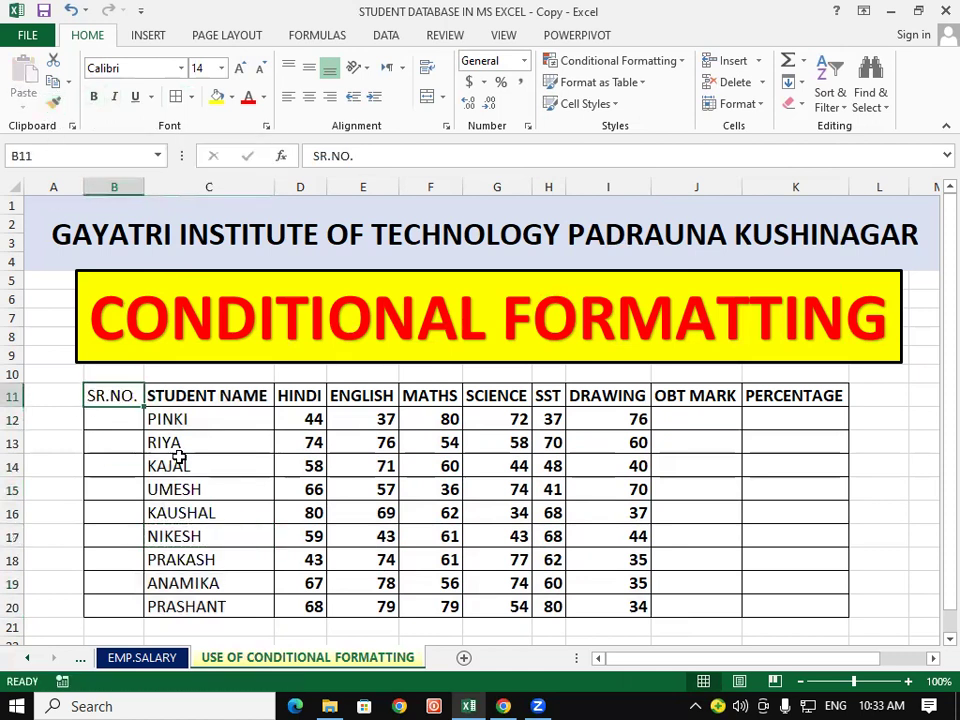
pyautogui.click(204, 394)
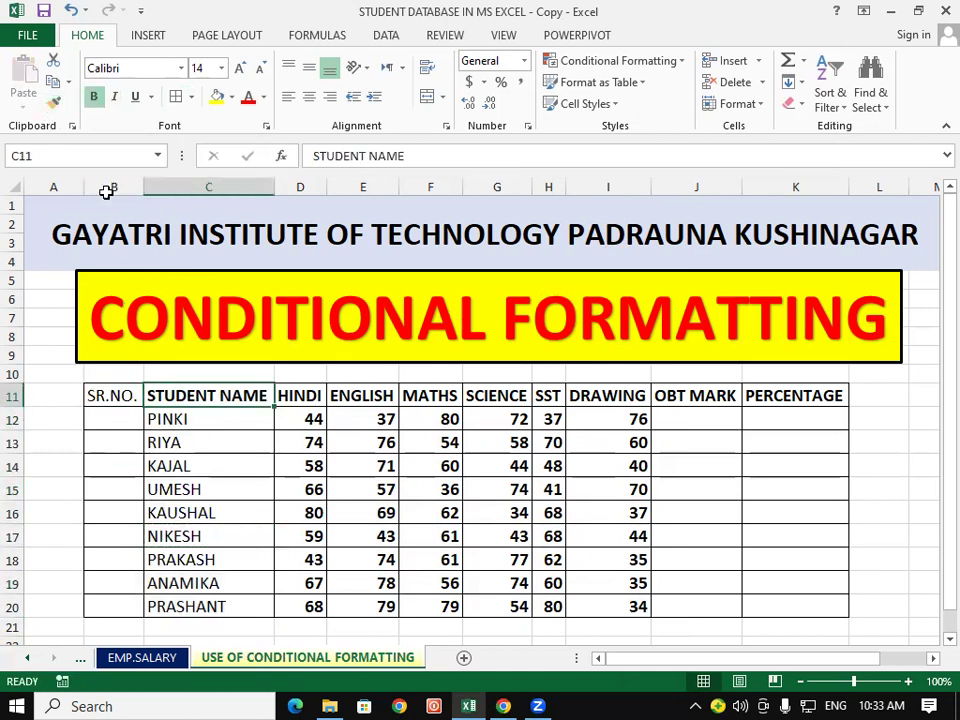
pyautogui.click(104, 397)
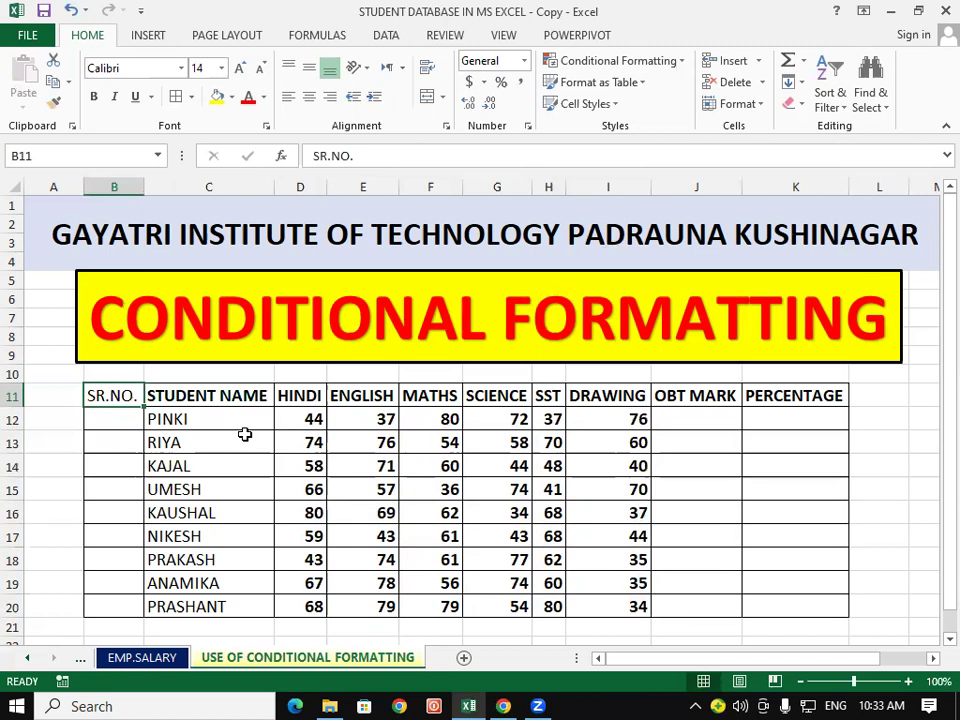
# Make the SR.NO. header bold by painting STUDENT NAME's formatting onto it.
pyautogui.click(214, 396)
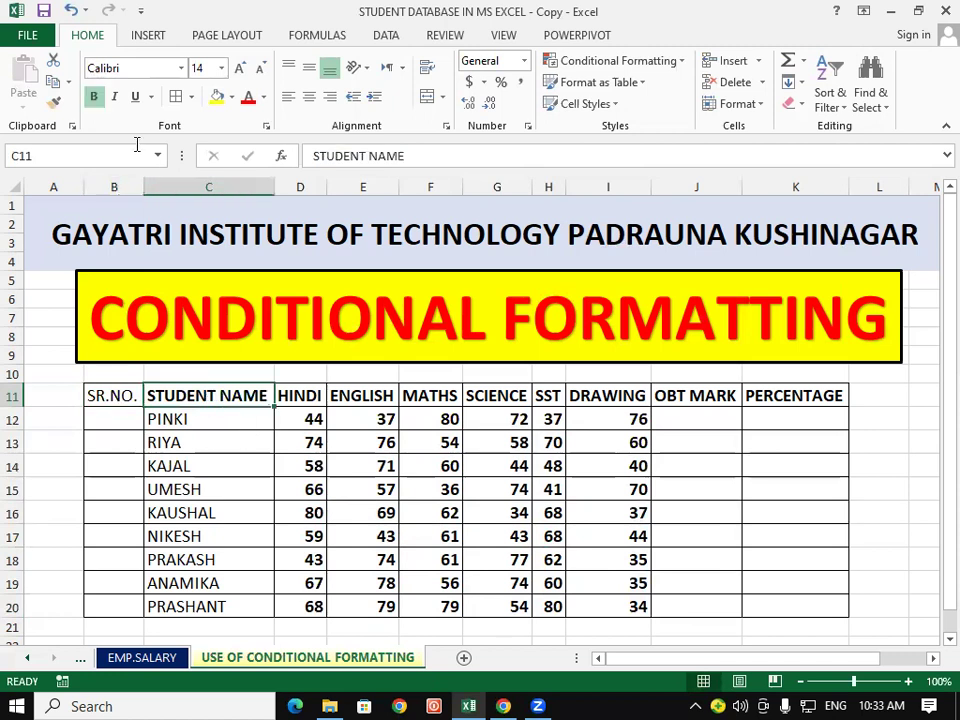
pyautogui.click(54, 102)
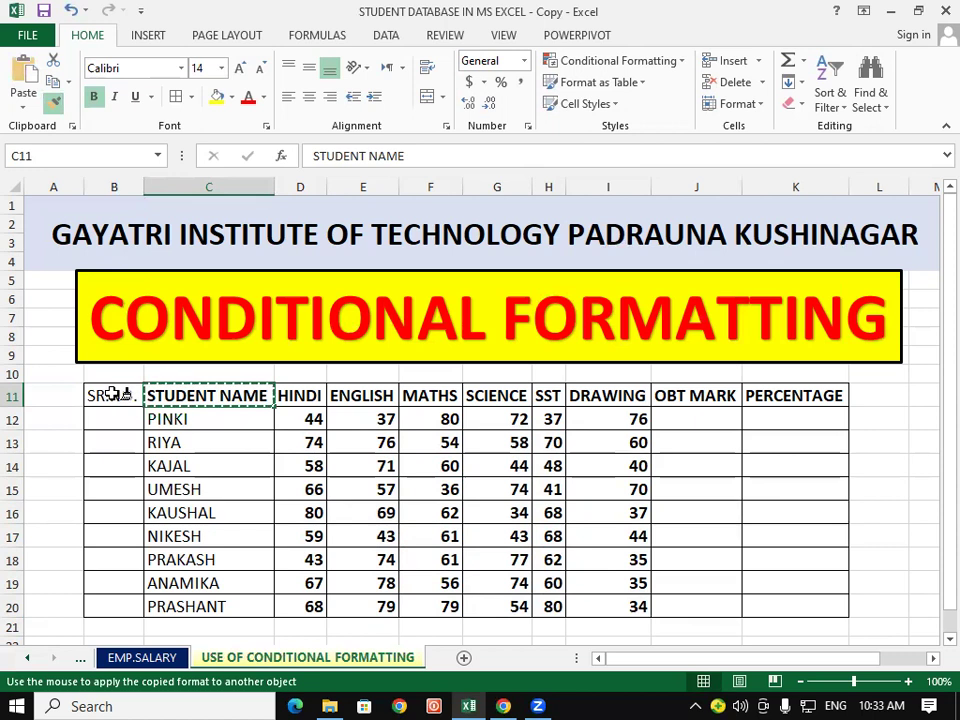
pyautogui.click(113, 395)
# Enter serial numbers 1 and 2 in B12 and B13.
pyautogui.click(206, 445)
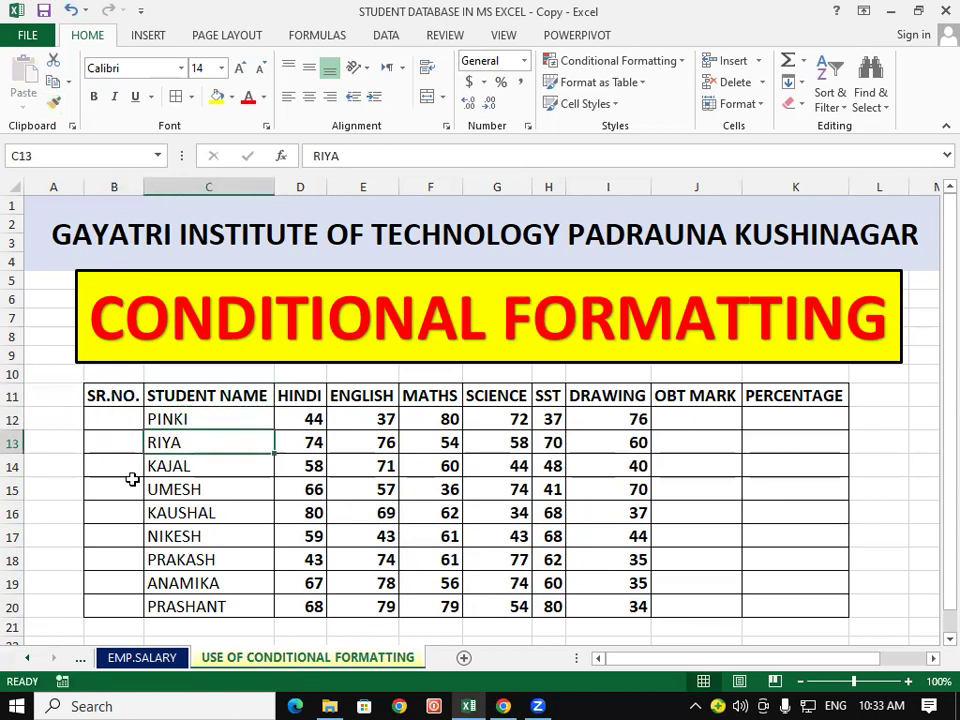
pyautogui.write('1')
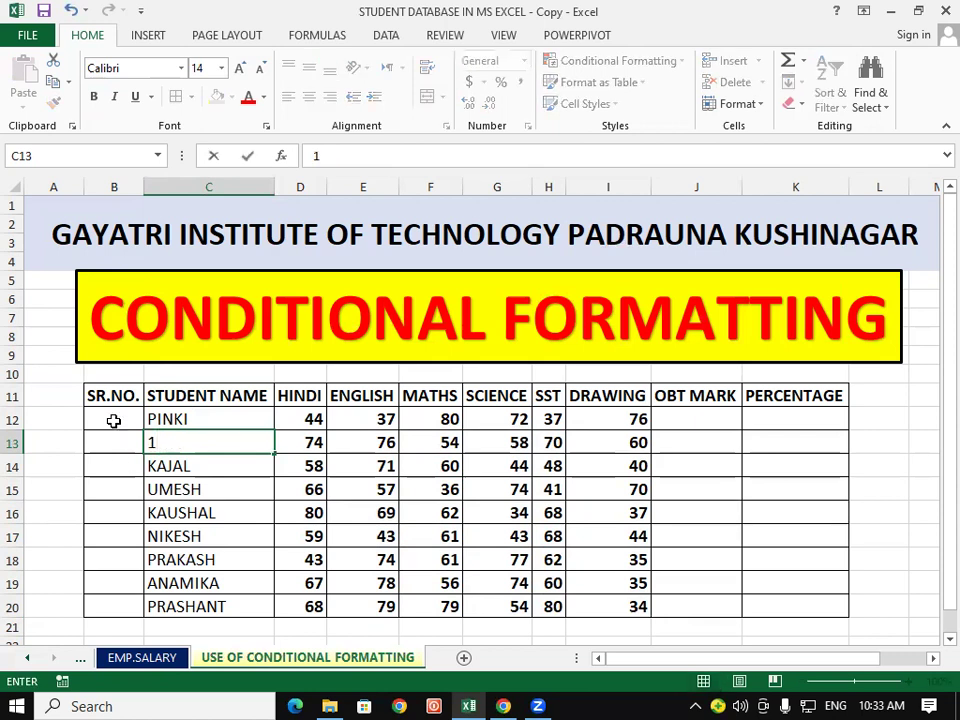
pyautogui.press('BackSpace')
pyautogui.write('RIYA')
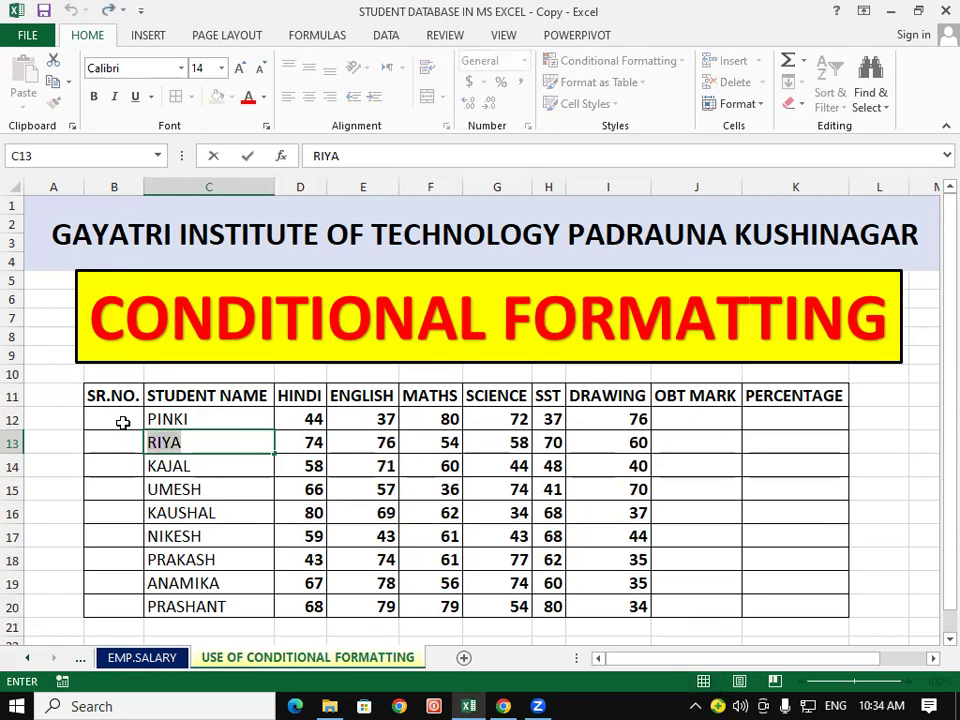
pyautogui.click(122, 422)
pyautogui.write('1')
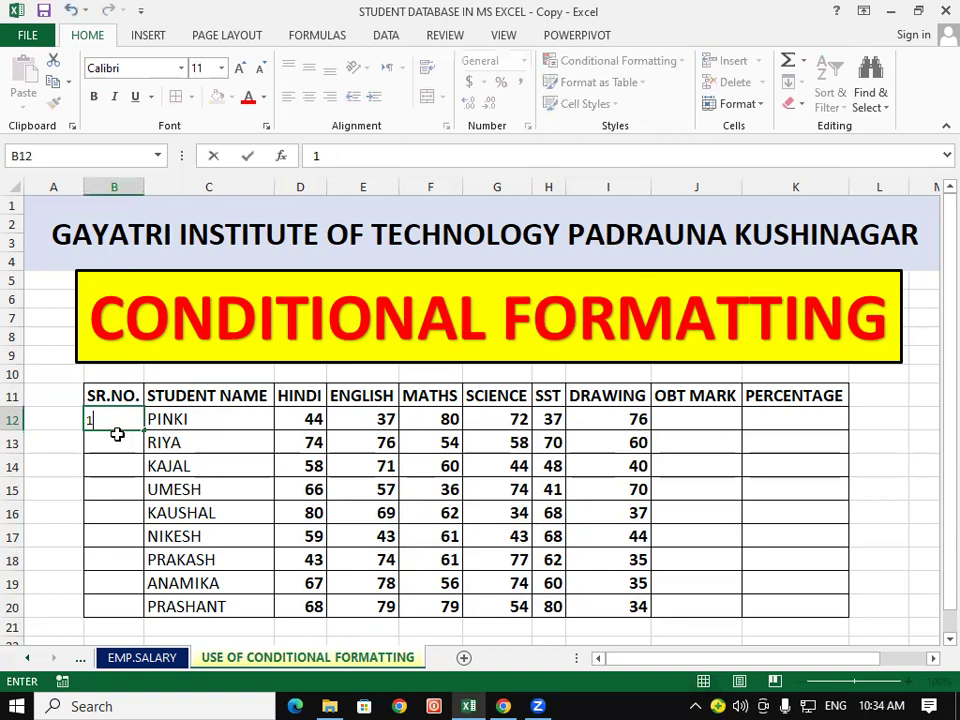
pyautogui.press('Return')
pyautogui.write('2')
pyautogui.press('Return')
pyautogui.press('Right')
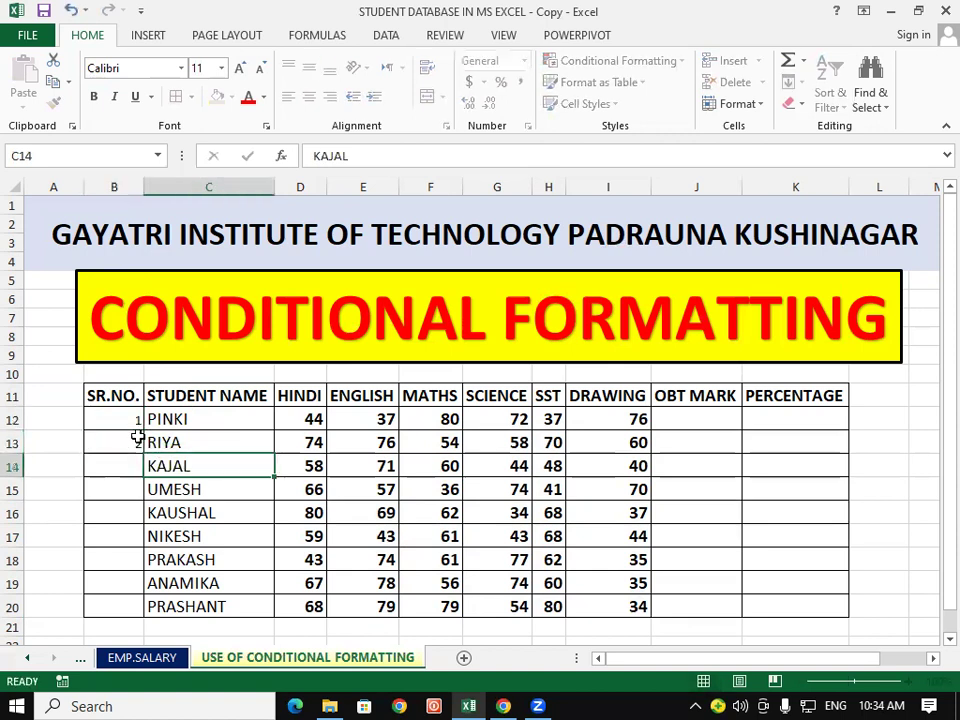
# Fill the serial numbers down the column to 9 in B20.
pyautogui.moveTo(124, 420); pyautogui.dragTo(132, 443)
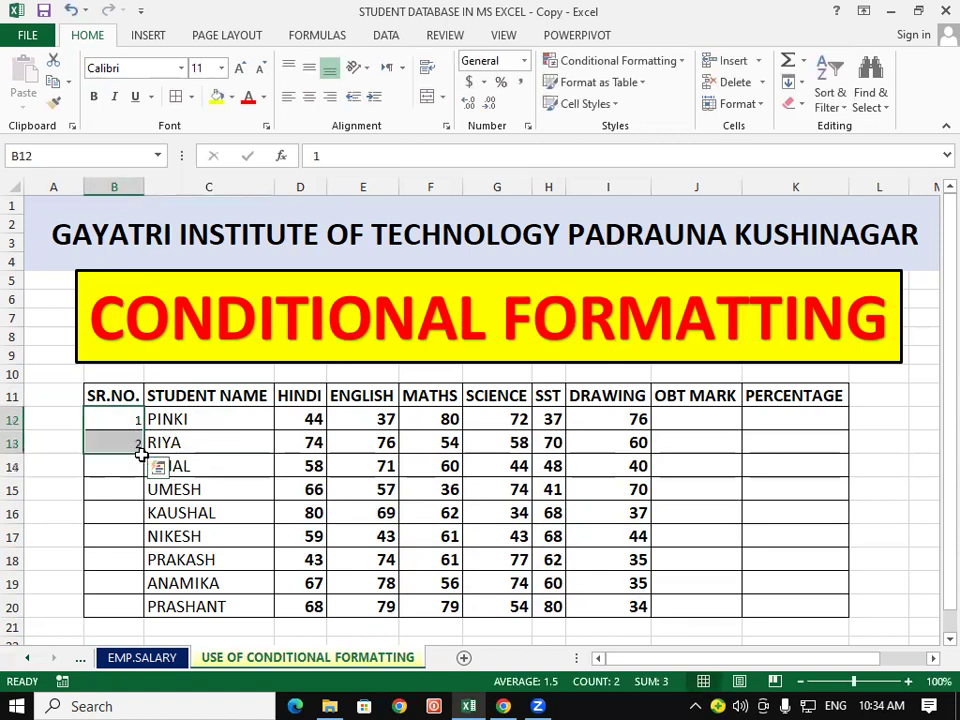
pyautogui.moveTo(142, 454); pyautogui.dragTo(152, 606)
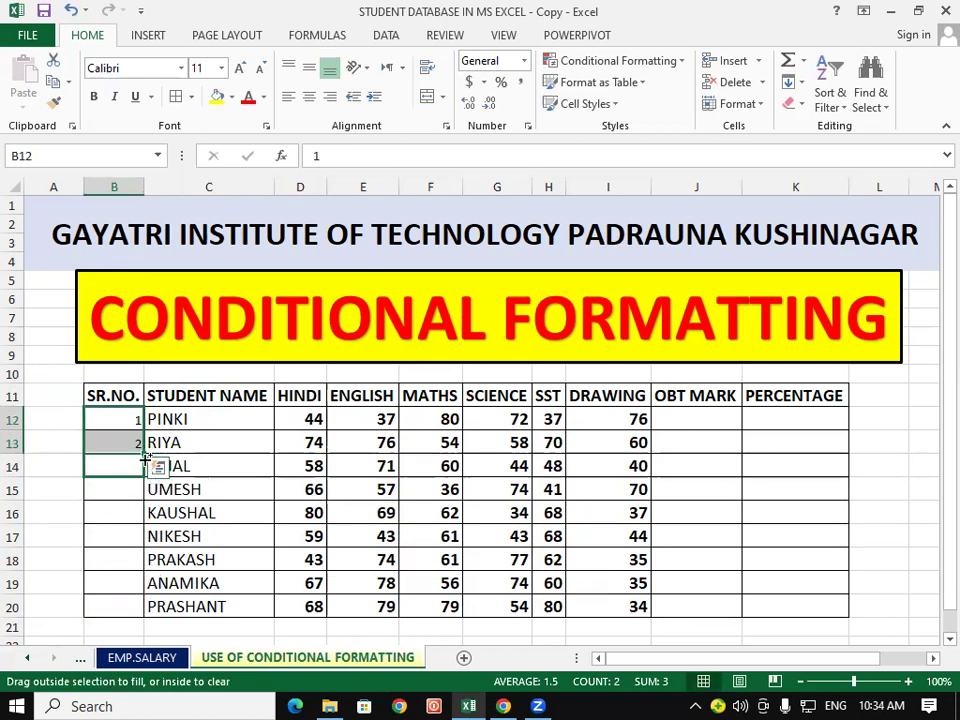
pyautogui.moveTo(152, 606); pyautogui.dragTo(143, 447)
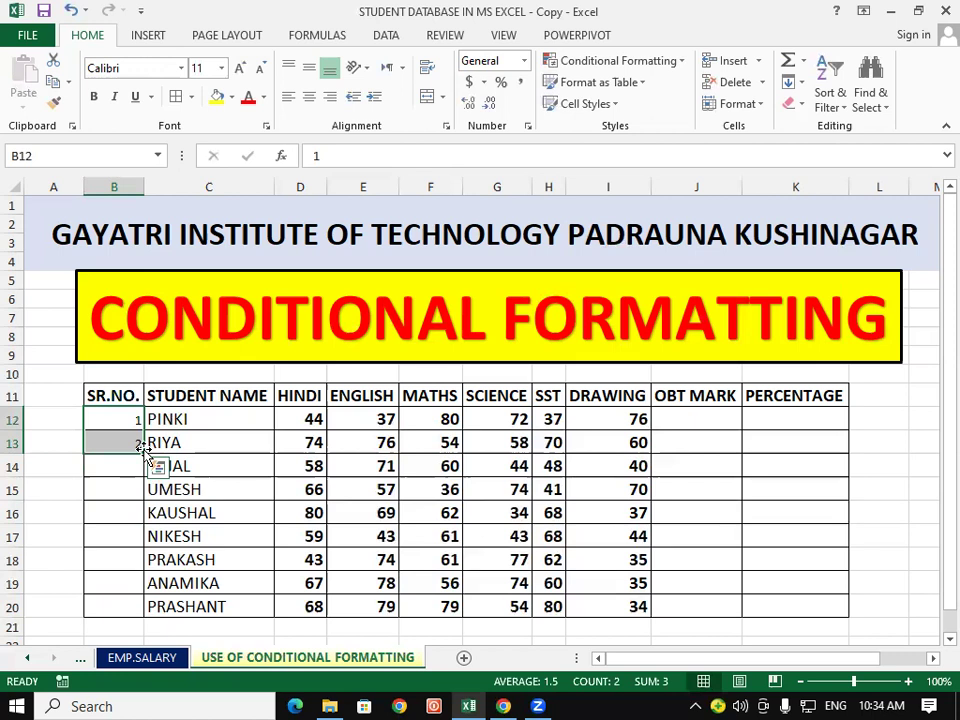
pyautogui.moveTo(143, 451); pyautogui.dragTo(150, 608)
# Delete all subject marks in D12:I20.
pyautogui.click(795, 489)
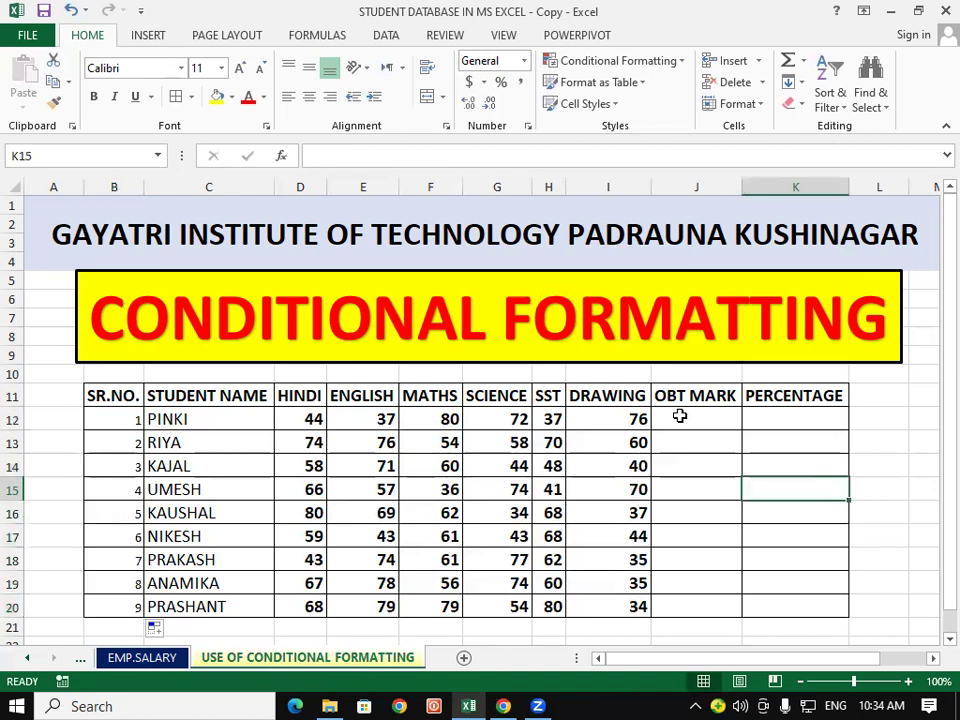
pyautogui.click(679, 416)
pyautogui.moveTo(313, 420); pyautogui.dragTo(634, 604)
pyautogui.press('Delete')
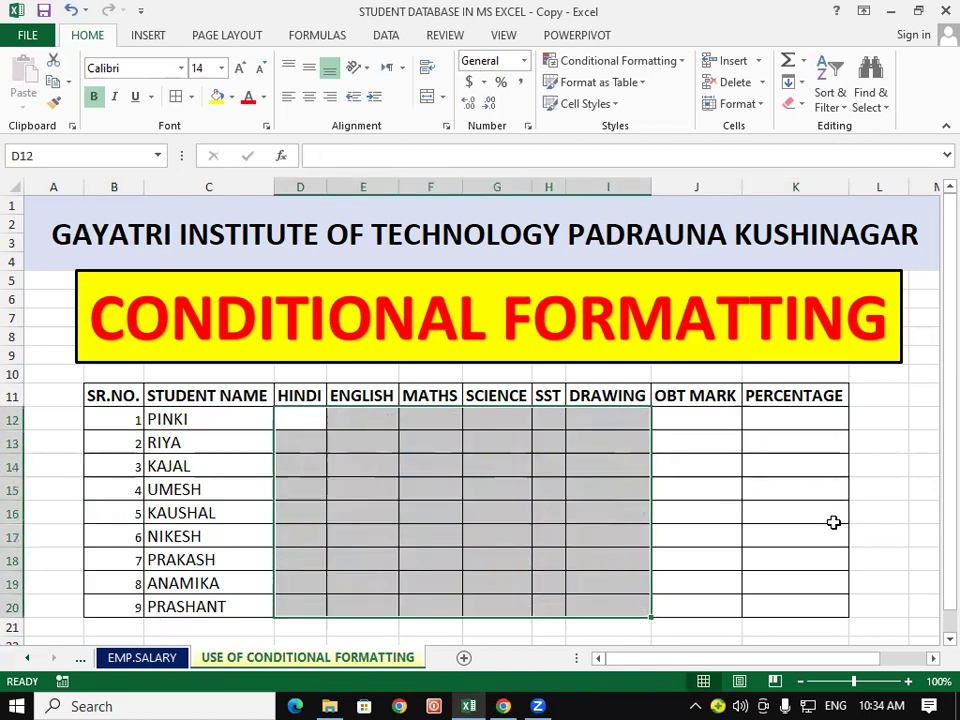
pyautogui.click(778, 503)
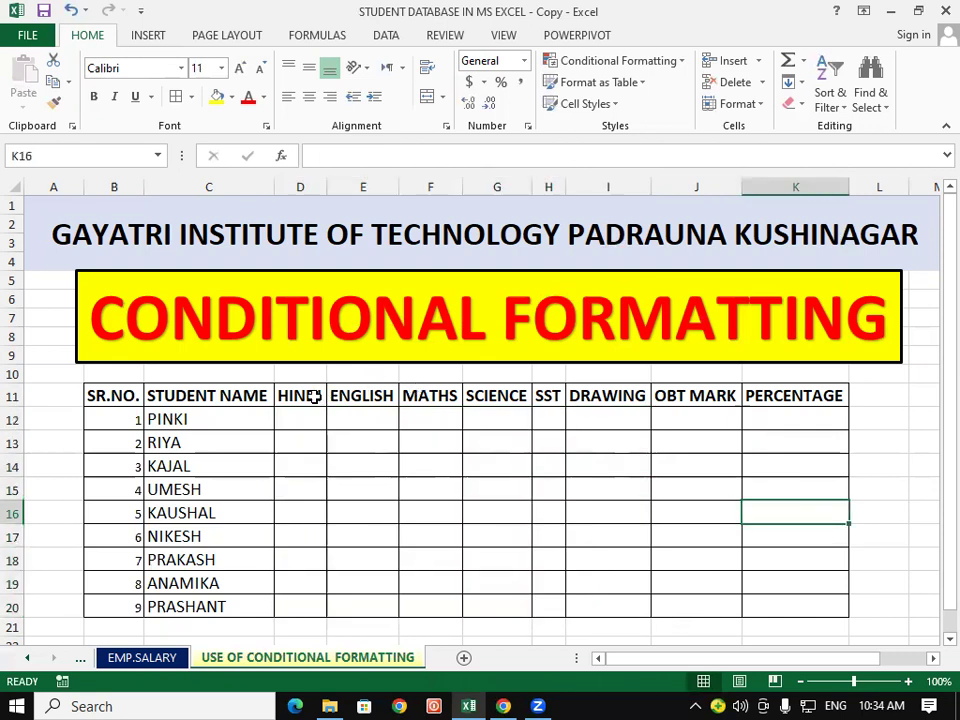
# Clear the old headers HINDI through PERCENTAGE and type 1 in D11.
pyautogui.moveTo(315, 394); pyautogui.dragTo(772, 393)
pyautogui.press('Delete')
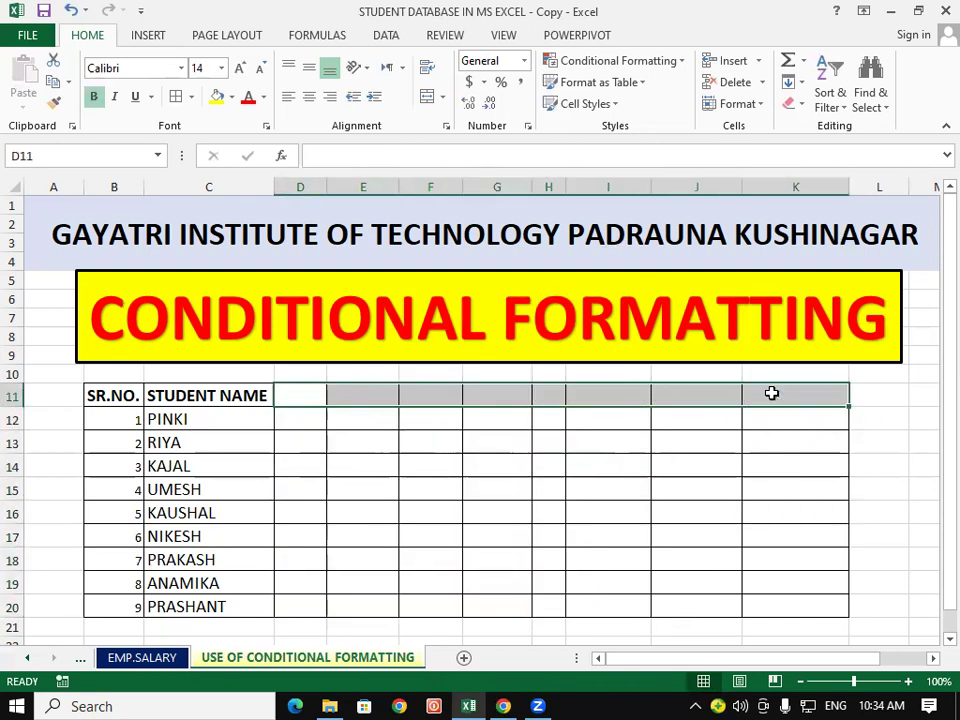
pyautogui.click(433, 505)
pyautogui.click(303, 398)
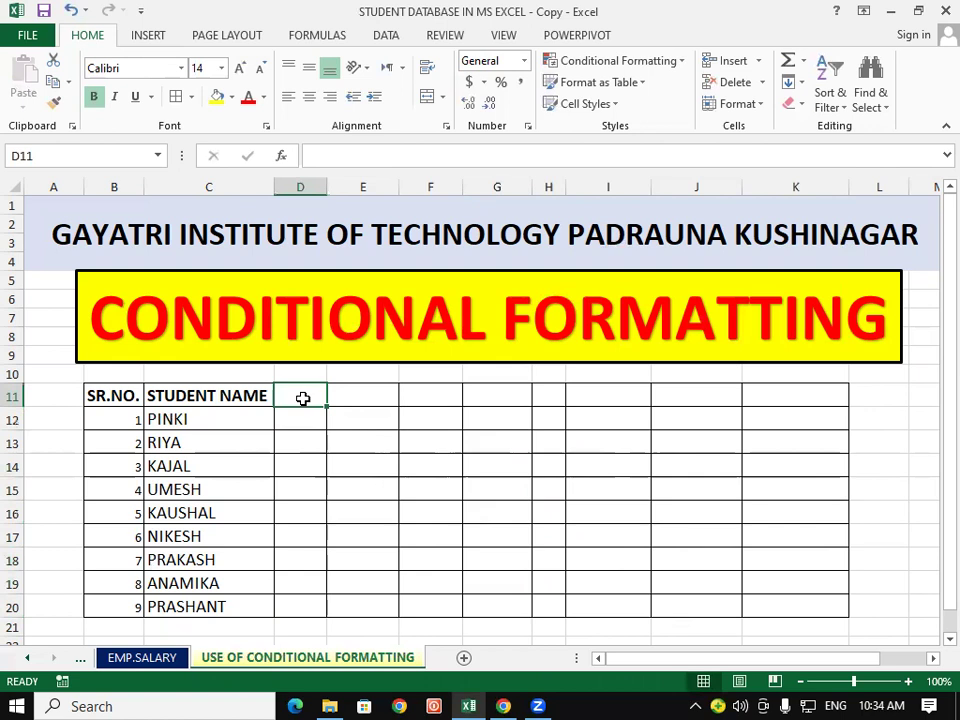
pyautogui.write('1')
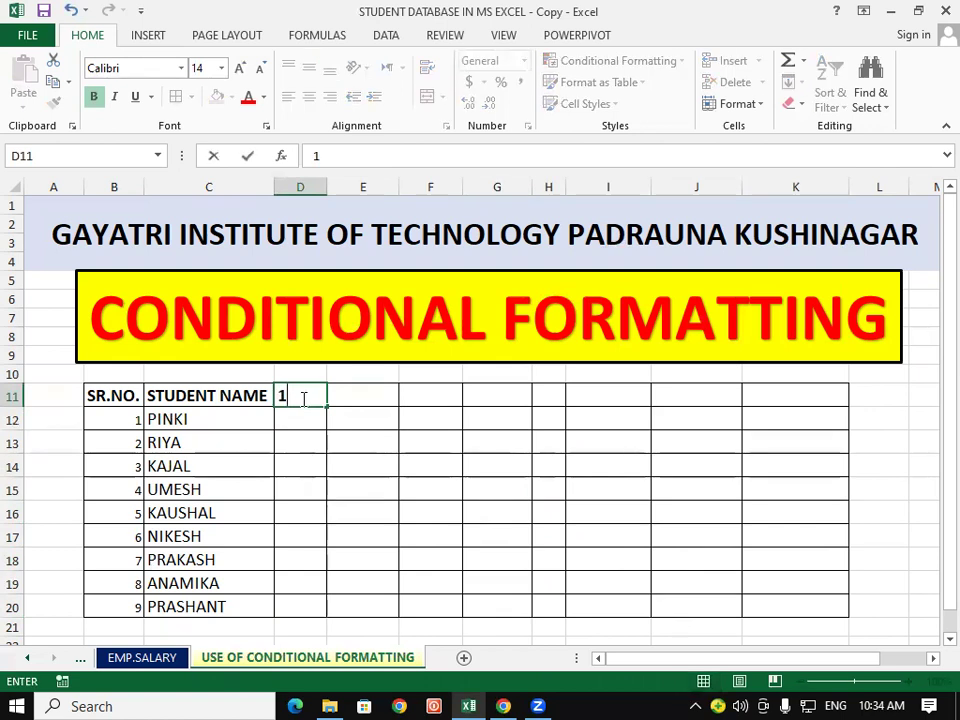
# Fill row 11 from D11 with a linear series, step 1, stop value 30.
pyautogui.click(311, 456)
pyautogui.click(311, 399)
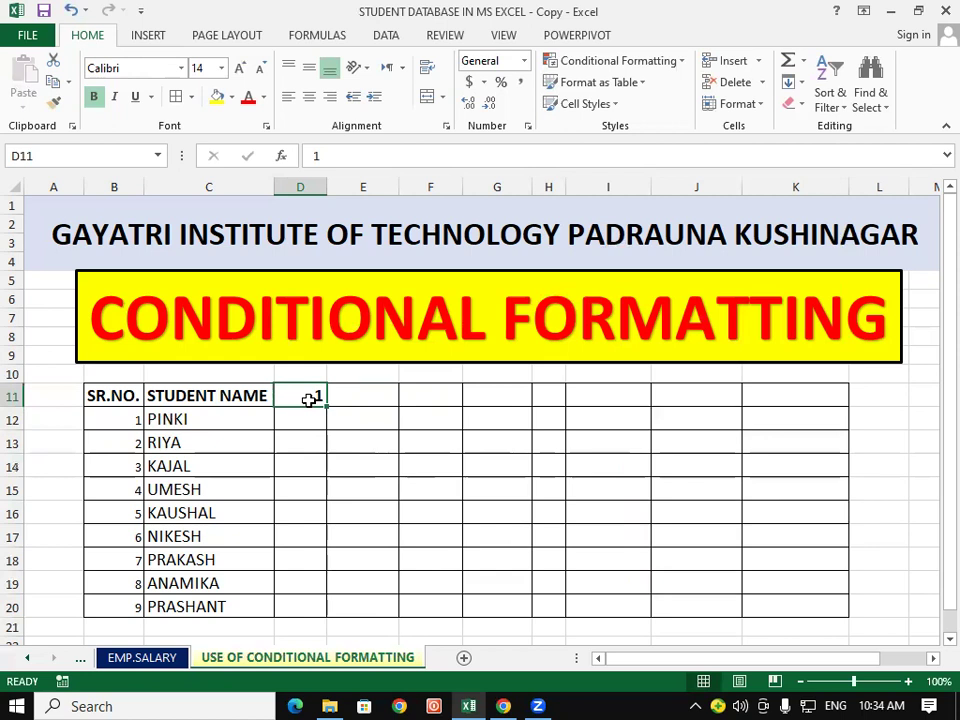
pyautogui.click(803, 84)
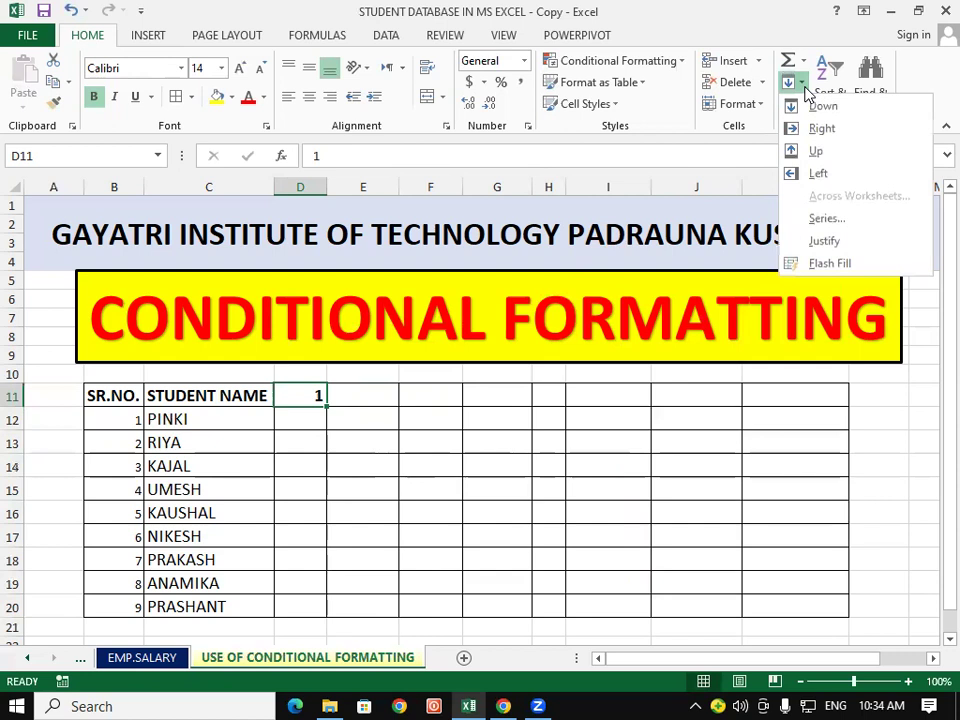
pyautogui.click(812, 220)
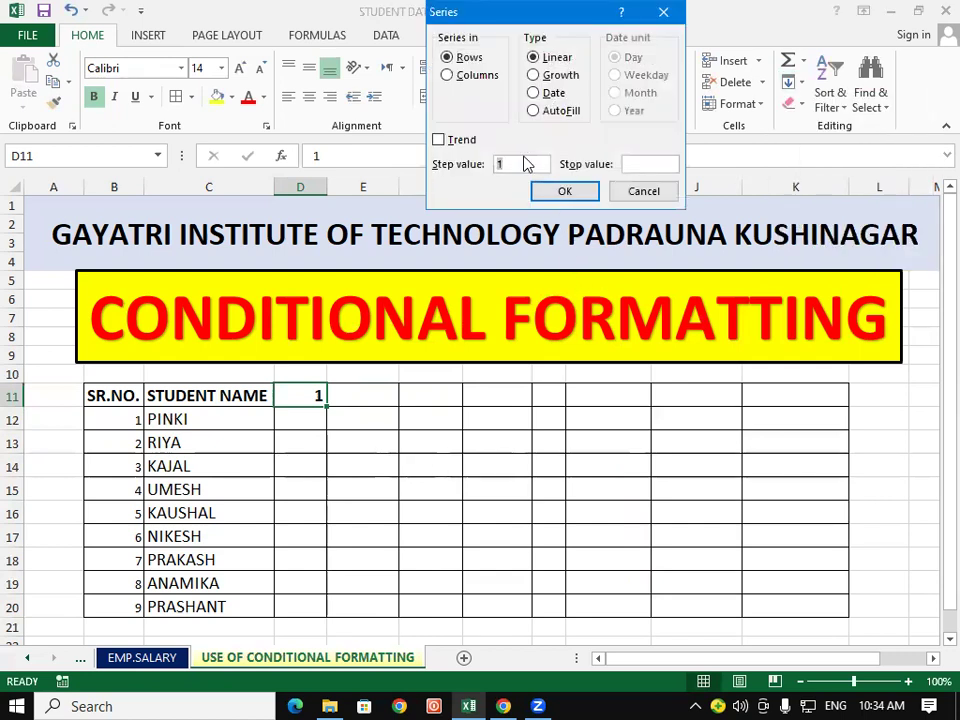
pyautogui.click(635, 163)
pyautogui.write('30')
pyautogui.click(580, 190)
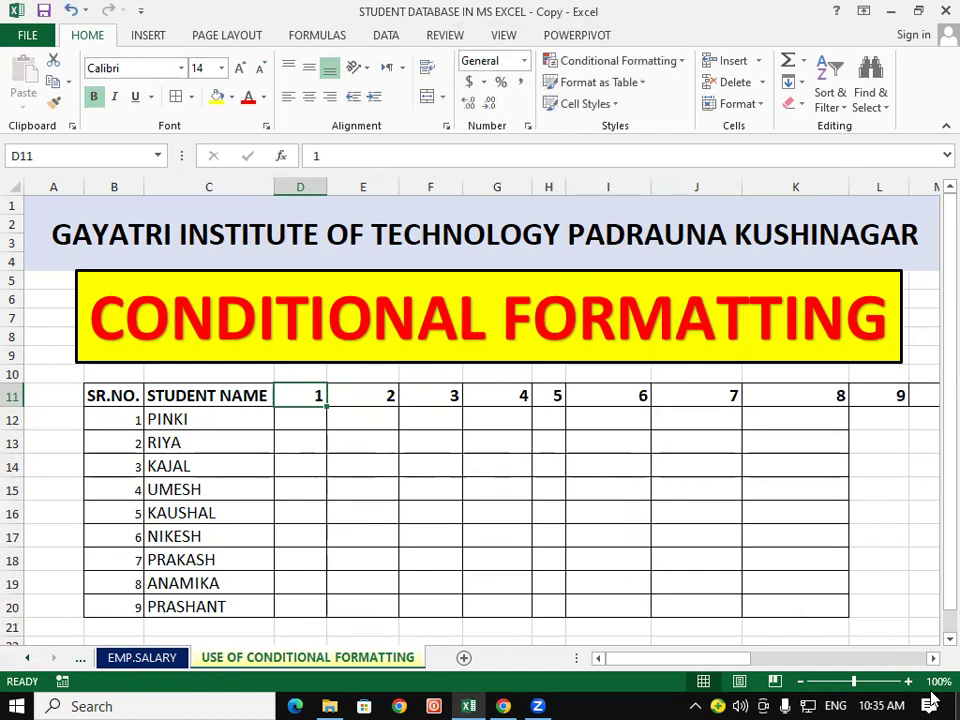
# AutoFit day columns D through AG to narrow widths, then select B11:AG20.
pyautogui.click(932, 658)
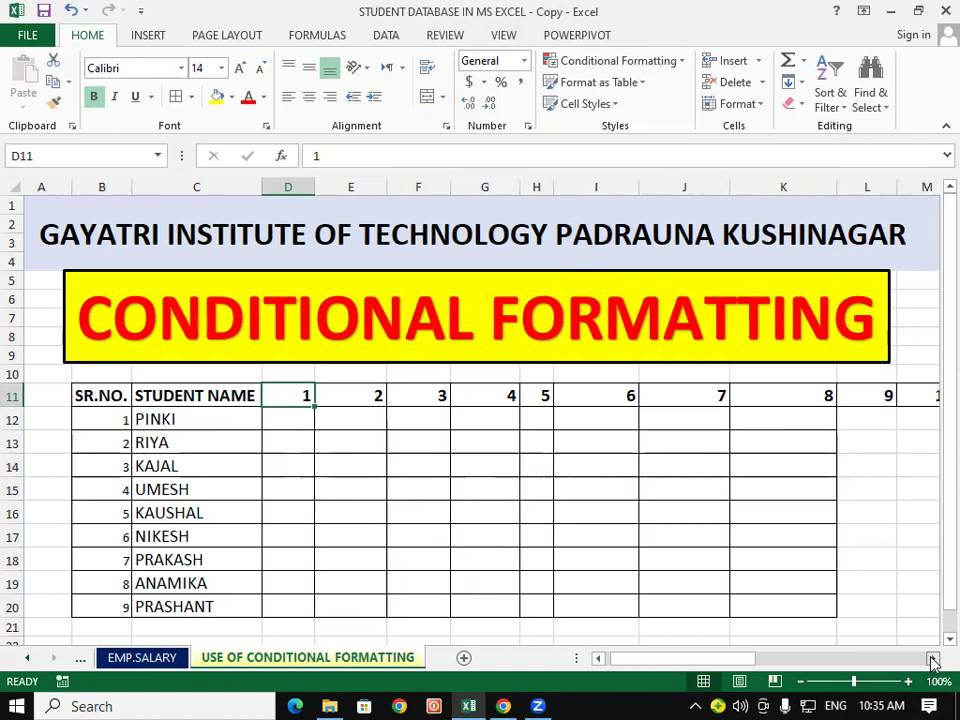
pyautogui.moveTo(932, 658); pyautogui.dragTo(932, 658)
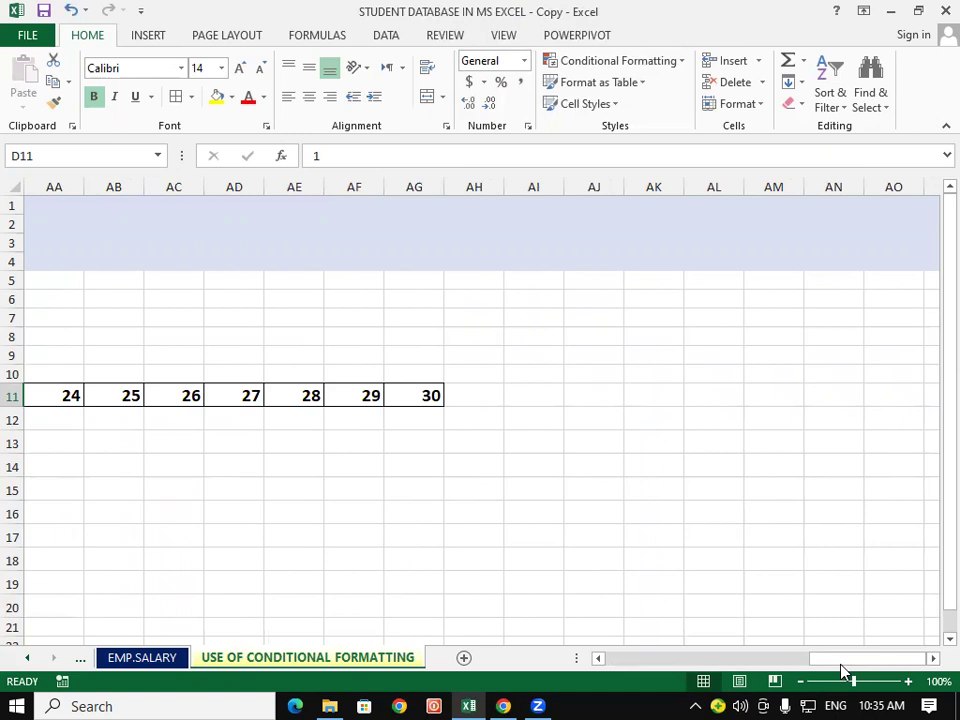
pyautogui.moveTo(834, 663); pyautogui.dragTo(531, 629)
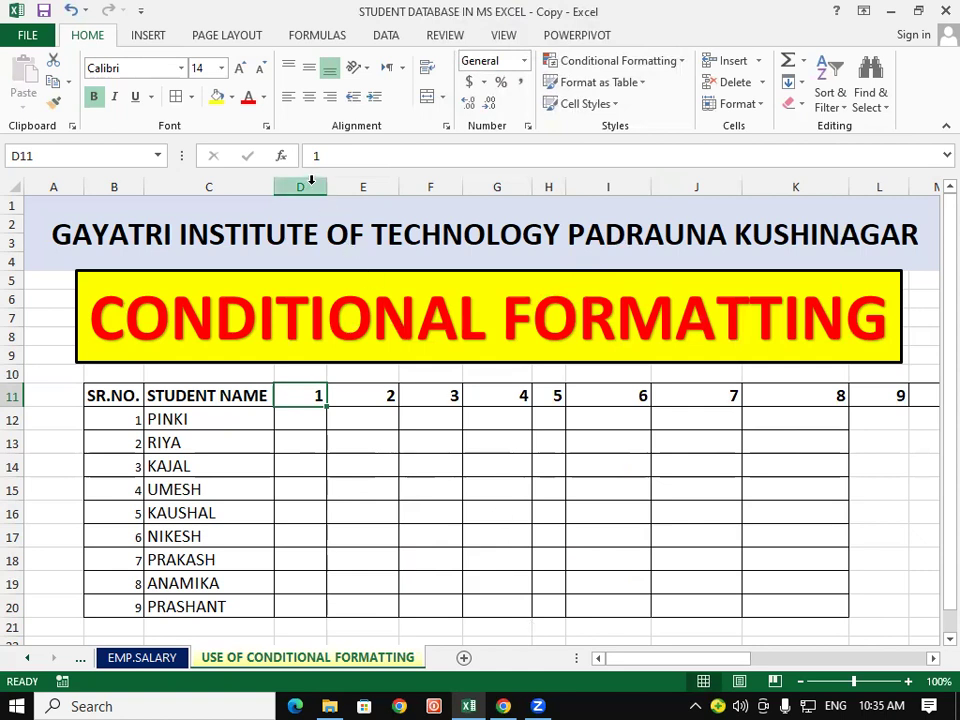
pyautogui.moveTo(312, 180); pyautogui.dragTo(937, 152)
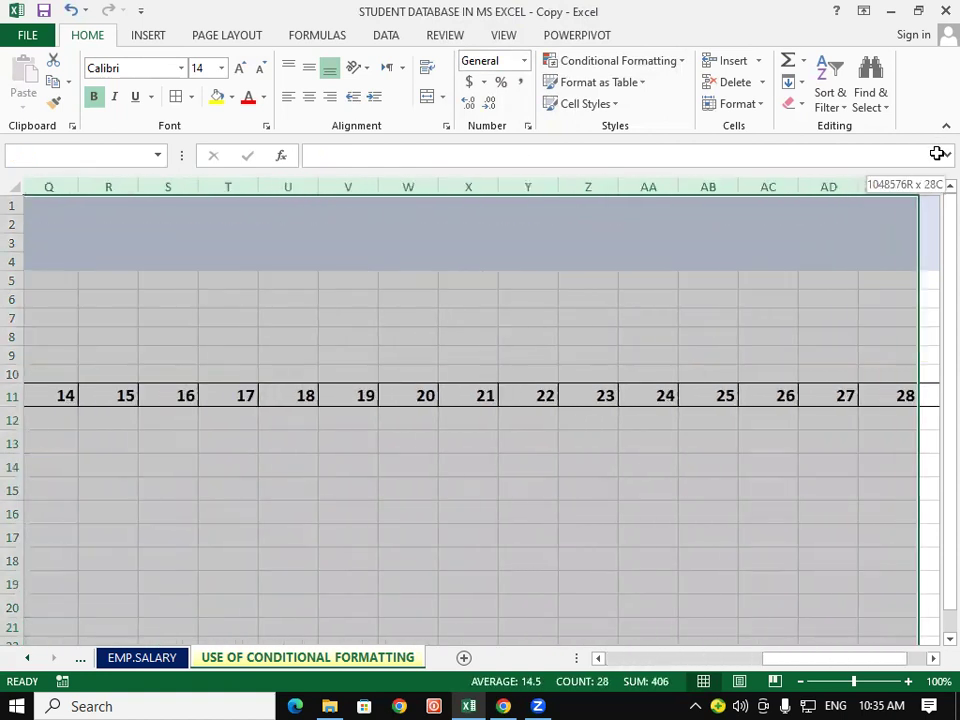
pyautogui.moveTo(937, 152); pyautogui.dragTo(355, 184)
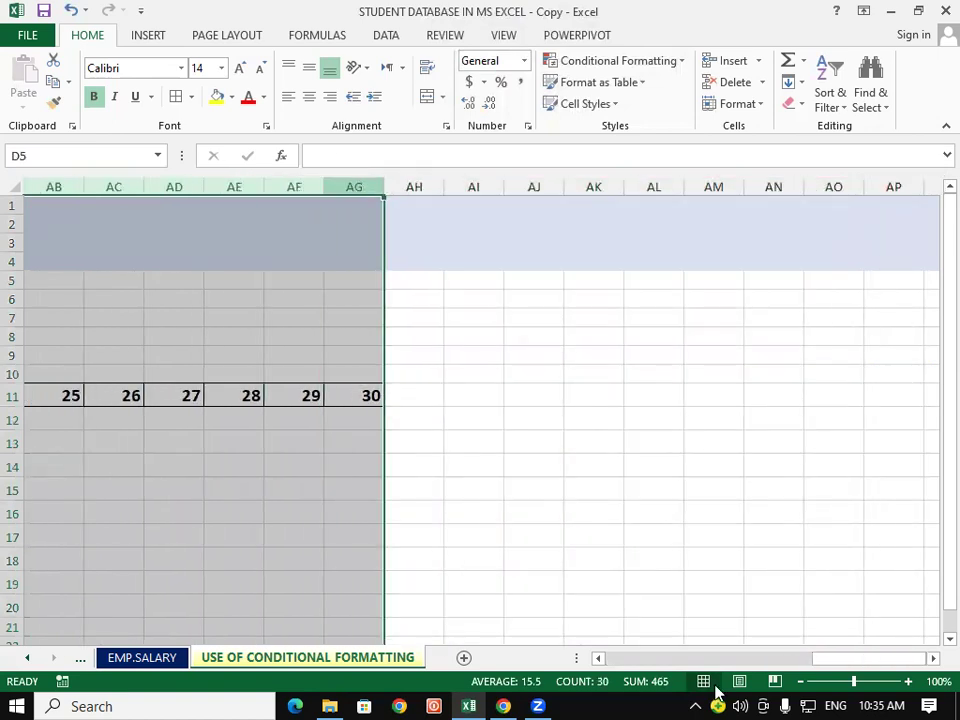
pyautogui.doubleClick(383, 183)
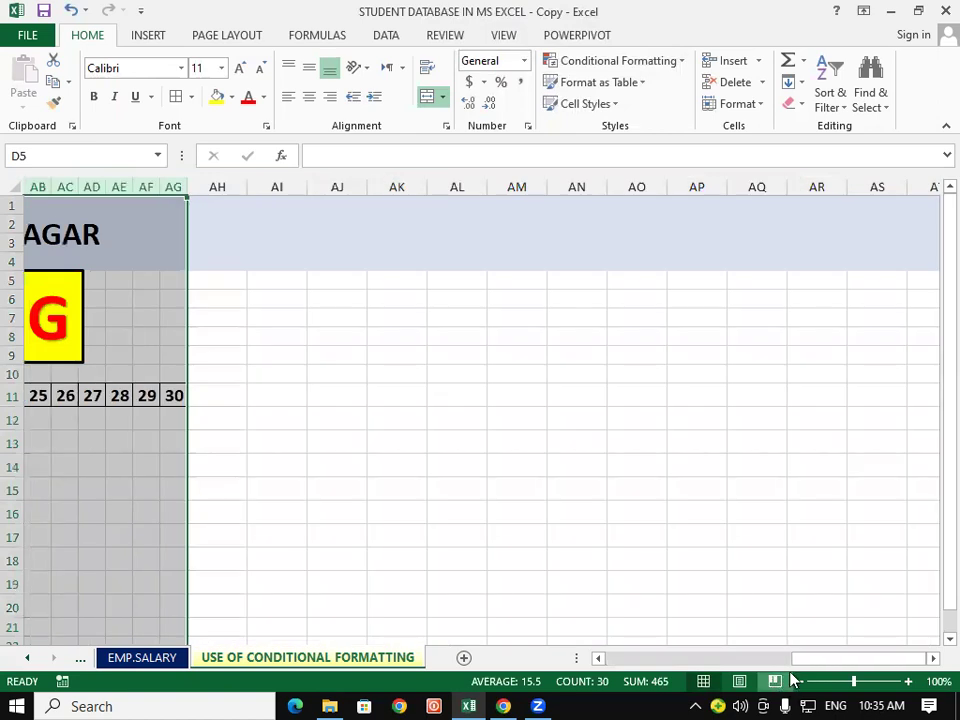
pyautogui.moveTo(814, 661)
pyautogui.mouseDown()
pyautogui.moveTo(755, 652)
pyautogui.moveTo(620, 658)
pyautogui.mouseUp()
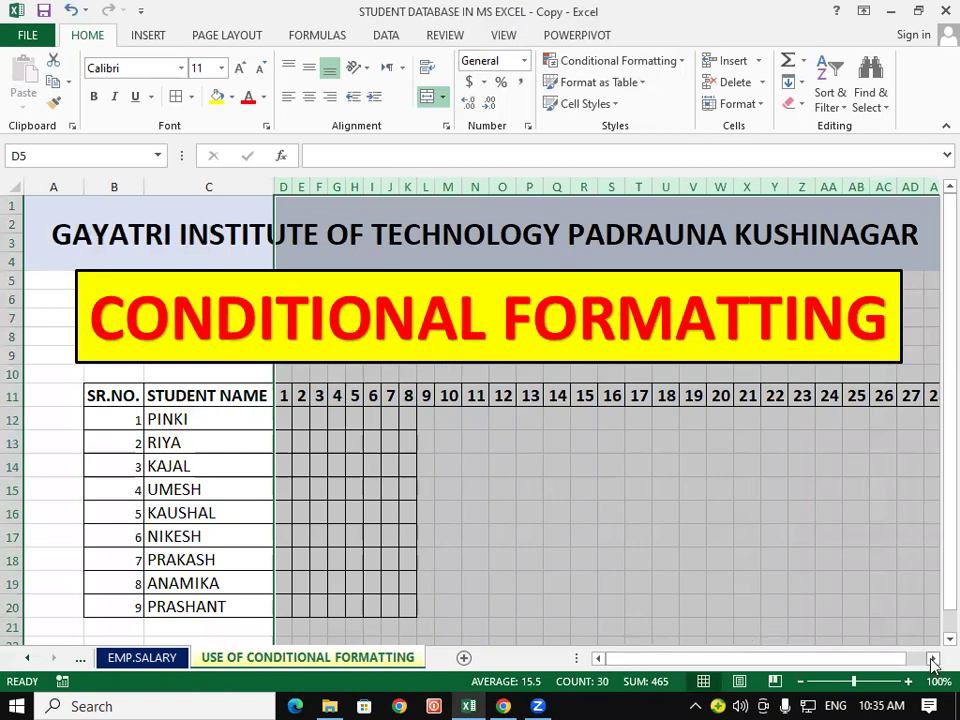
pyautogui.hscroll(1, 436, 449)
pyautogui.click(436, 449)
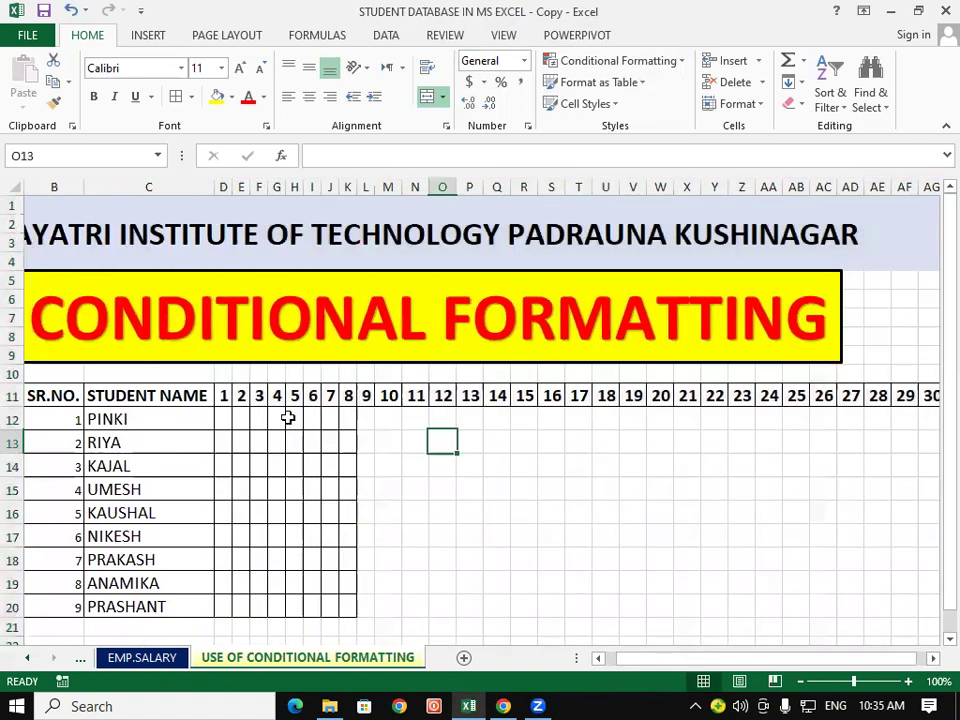
pyautogui.moveTo(79, 394)
pyautogui.mouseDown()
pyautogui.moveTo(256, 580)
pyautogui.moveTo(925, 586)
pyautogui.moveTo(926, 601)
pyautogui.mouseUp()
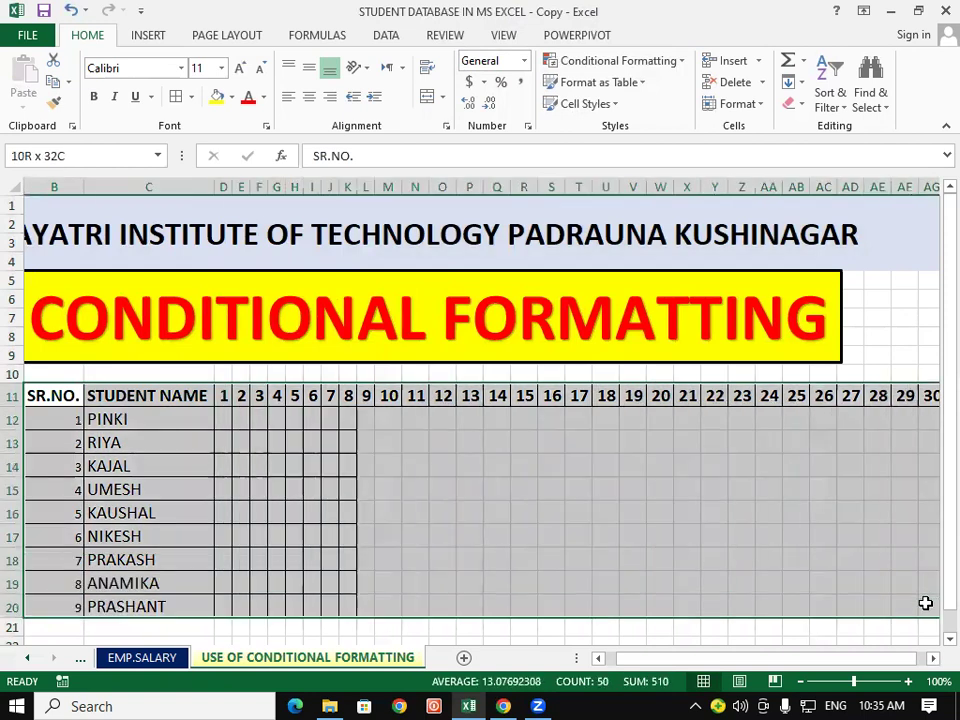
# Apply All Borders to B11:AG20 and select cell D12.
pyautogui.click(175, 96)
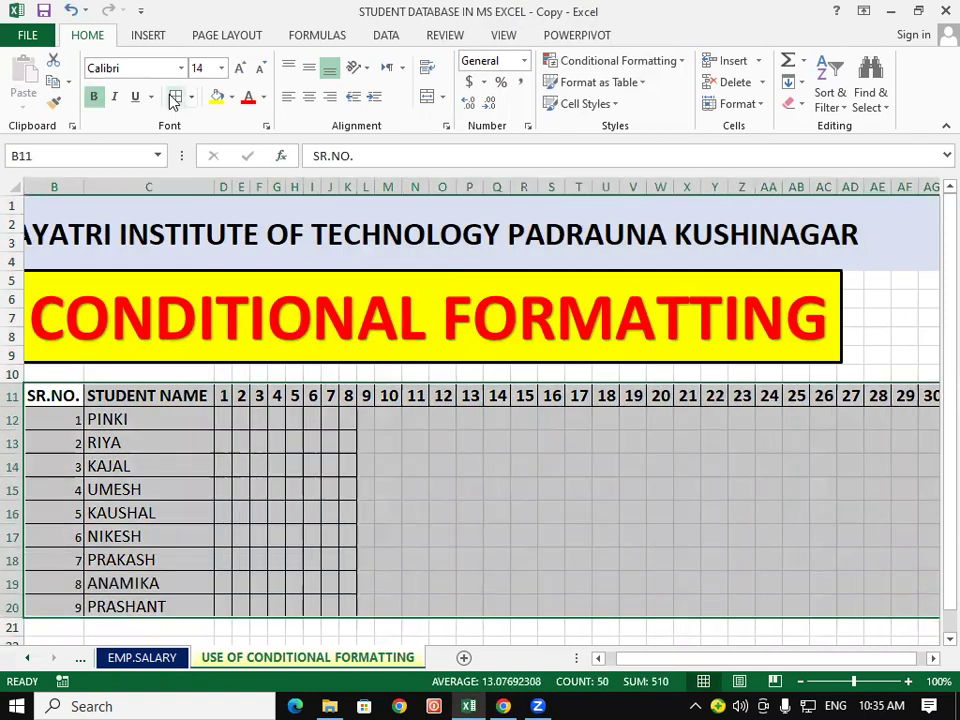
pyautogui.click(524, 466)
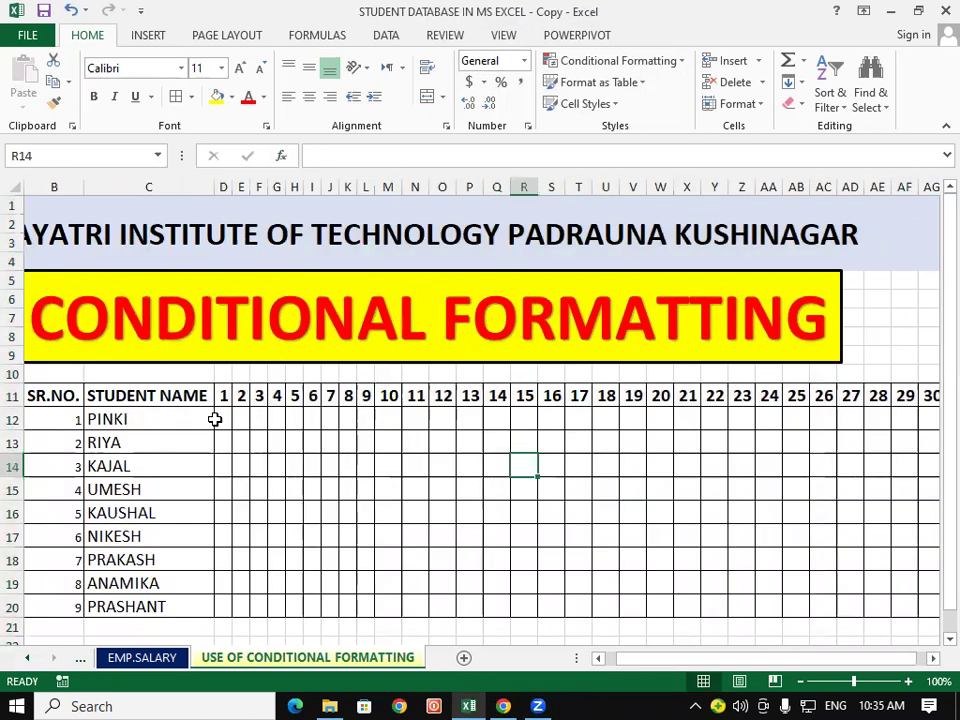
pyautogui.click(602, 658)
pyautogui.click(444, 557)
pyautogui.click(283, 420)
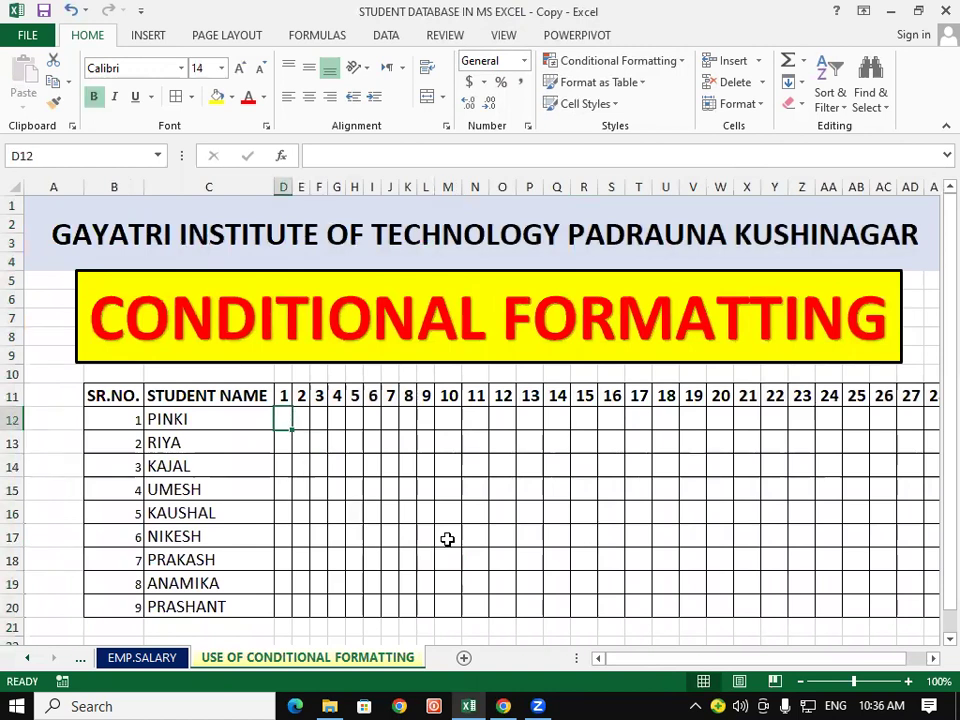
# Test entries P, A and L in D12:D14, then delete them.
pyautogui.write('P')
pyautogui.press('Return')
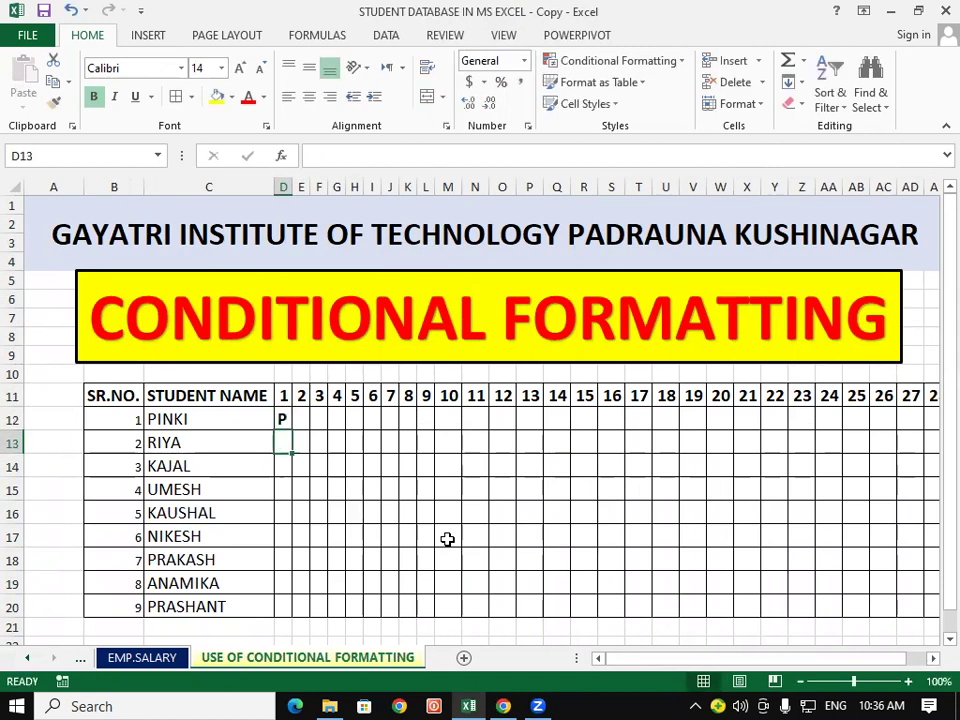
pyautogui.write('A')
pyautogui.press('Return')
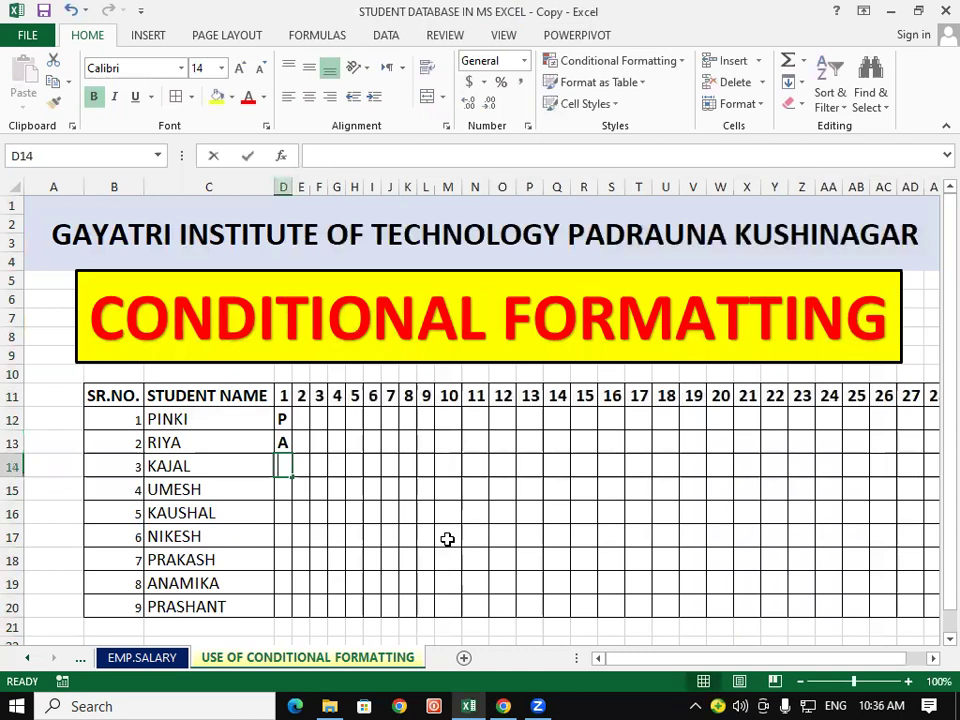
pyautogui.write('L')
pyautogui.press('Return')
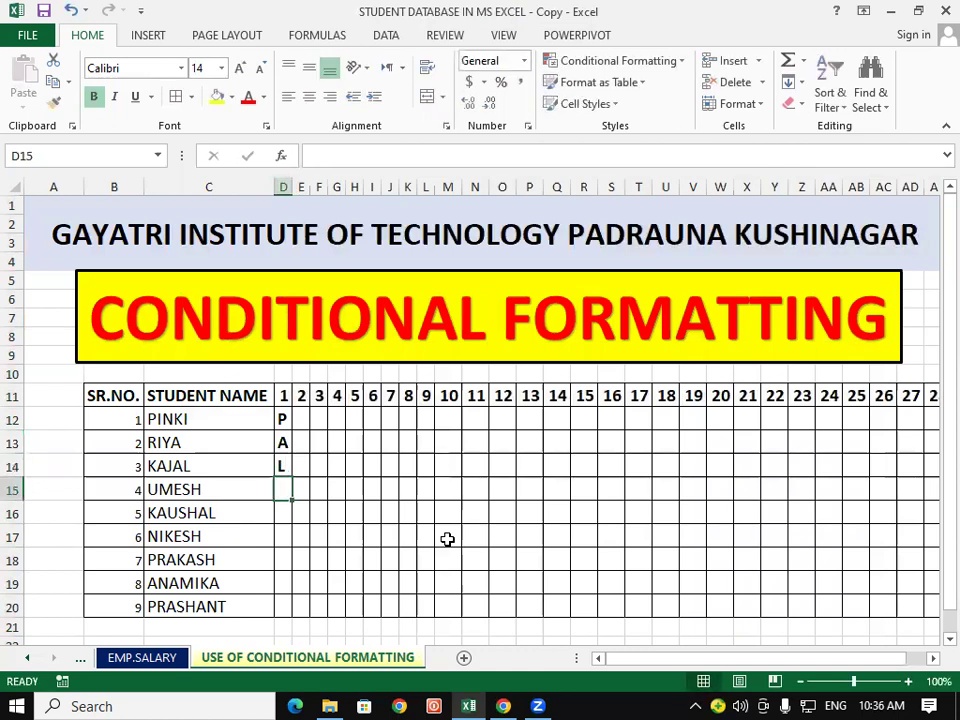
pyautogui.click(368, 535)
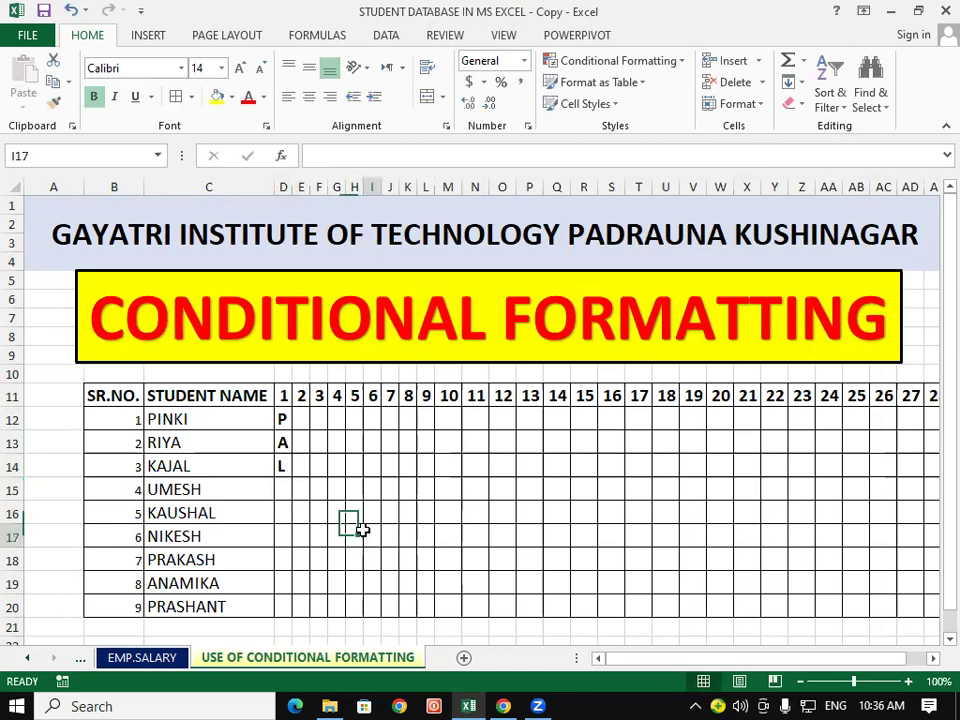
pyautogui.click(283, 420)
pyautogui.moveTo(283, 420); pyautogui.dragTo(280, 462)
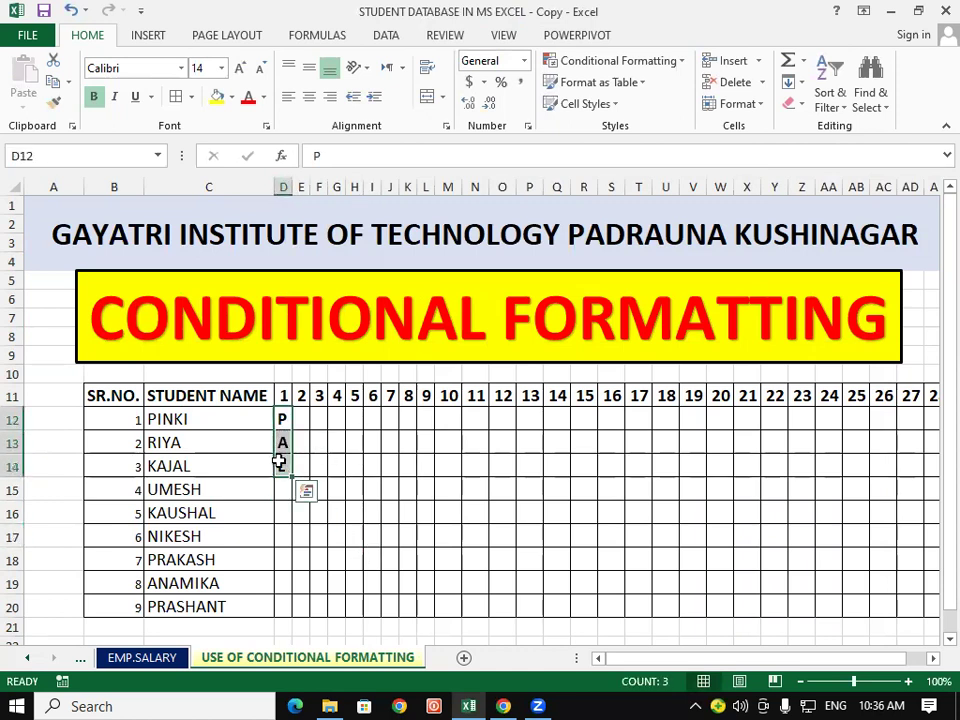
pyautogui.press('Delete')
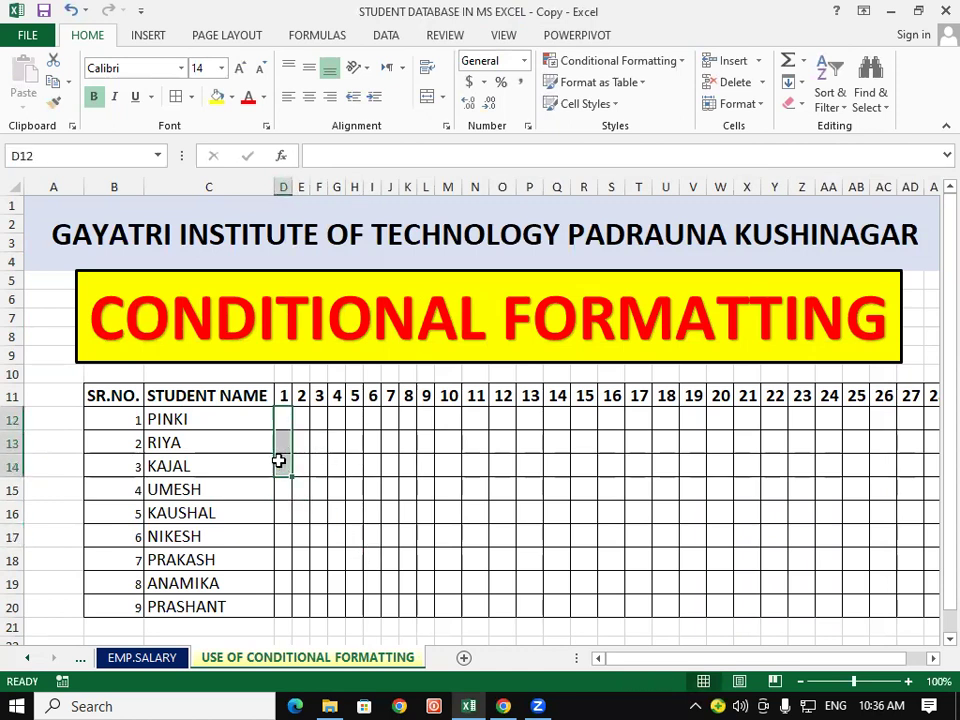
# Paint the student-name formatting onto serial numbers 1–9 in B12:B20.
pyautogui.click(186, 464)
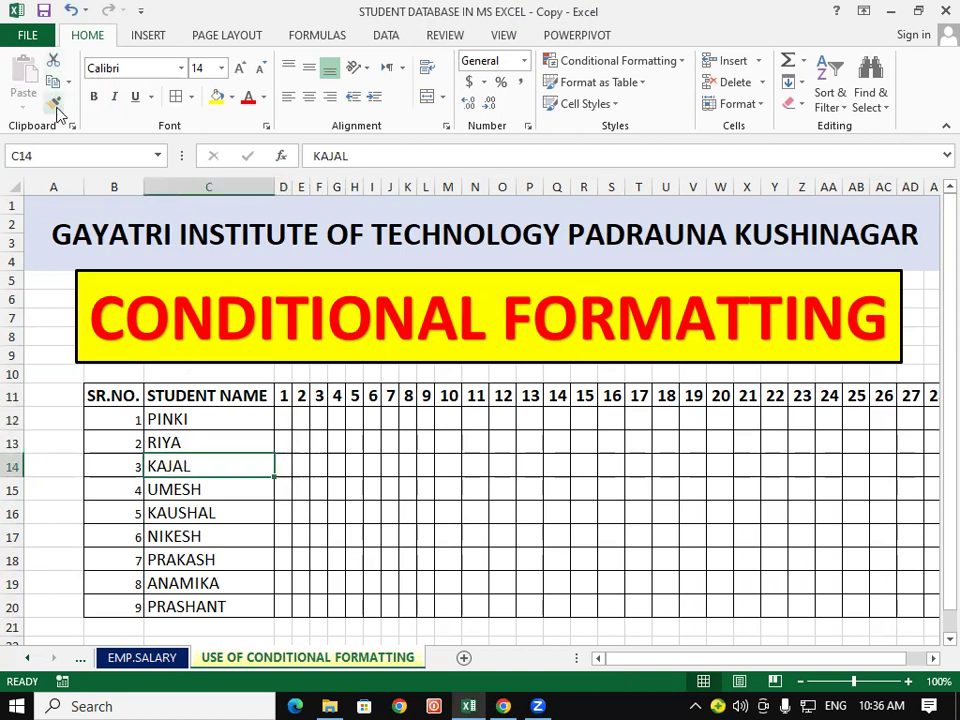
pyautogui.click(54, 103)
pyautogui.click(115, 428)
pyautogui.moveTo(115, 435); pyautogui.dragTo(128, 608)
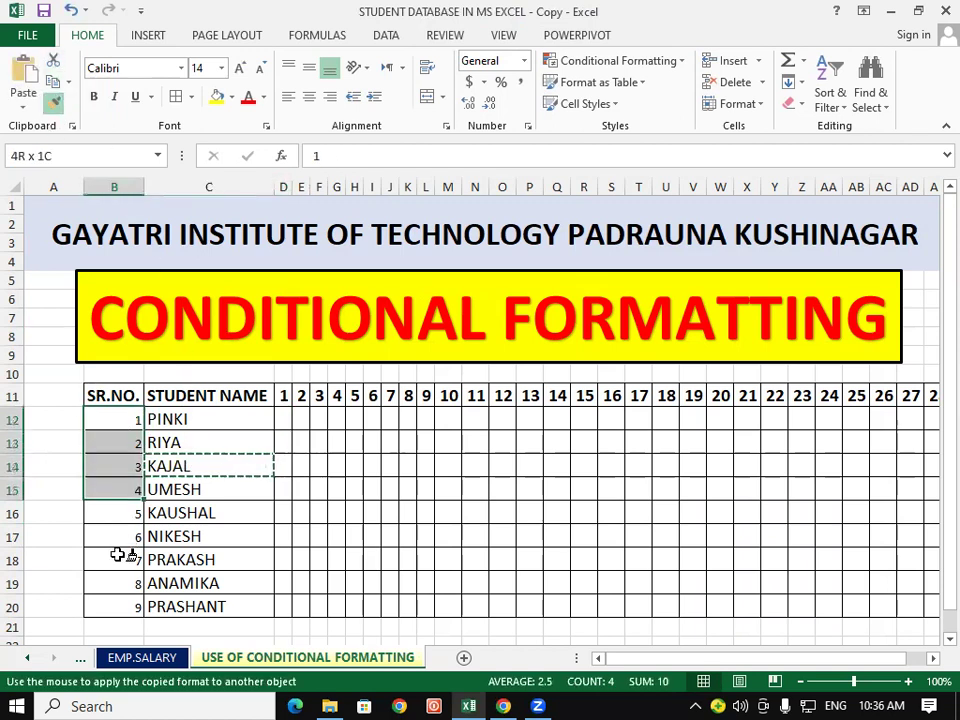
pyautogui.click(419, 530)
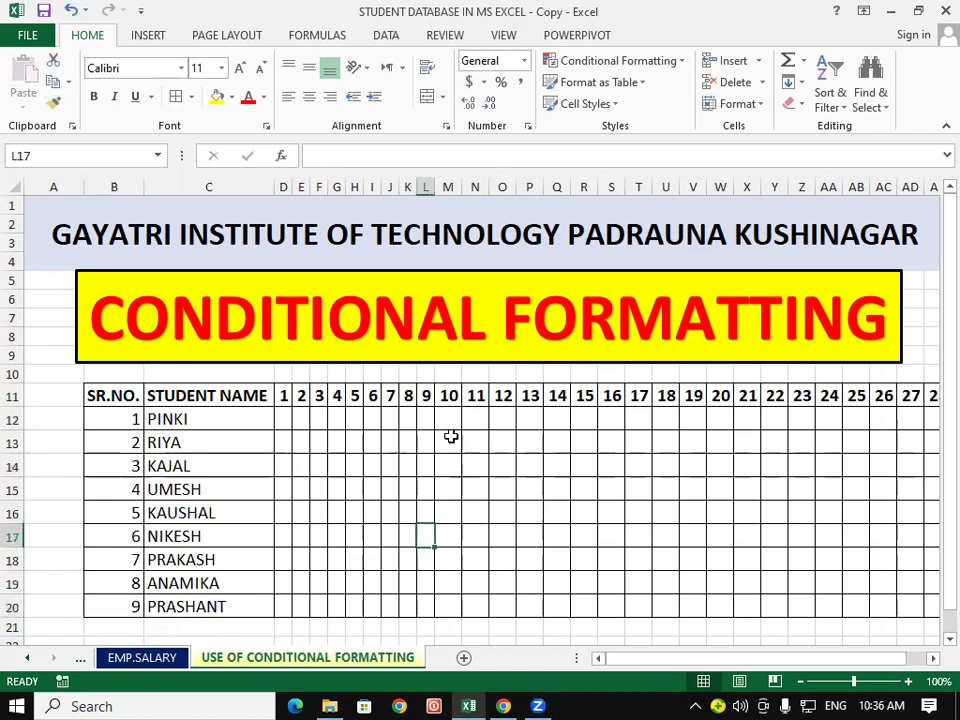
# Select the day 1–30 attendance cells D12:AG20 and open the Conditional Formatting menu.
pyautogui.click(281, 418)
pyautogui.moveTo(331, 479); pyautogui.dragTo(936, 604)
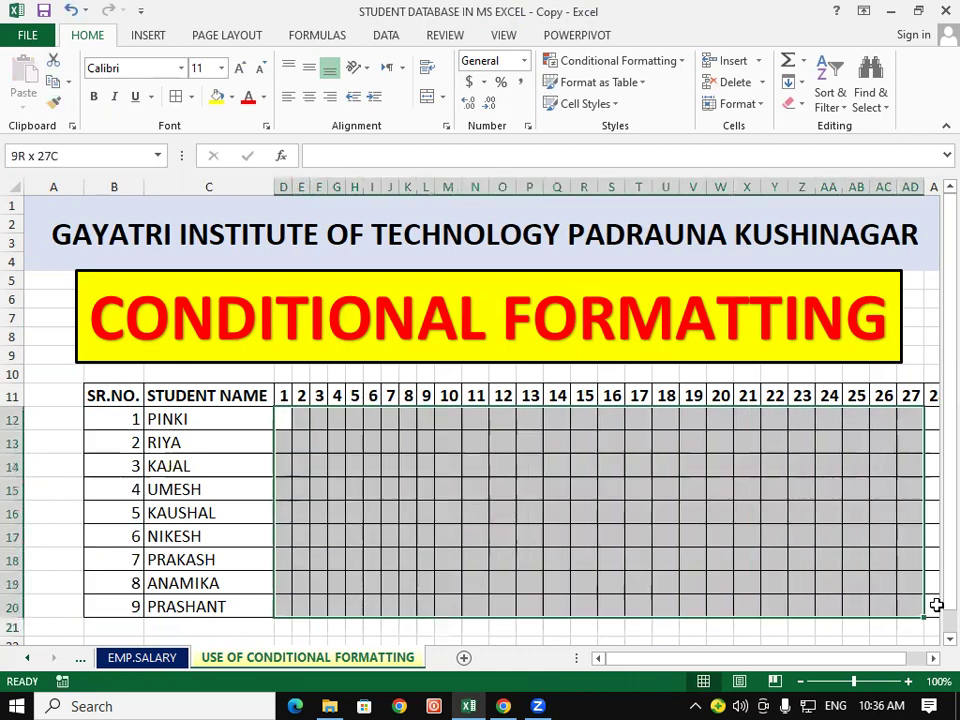
pyautogui.moveTo(936, 604); pyautogui.dragTo(741, 597)
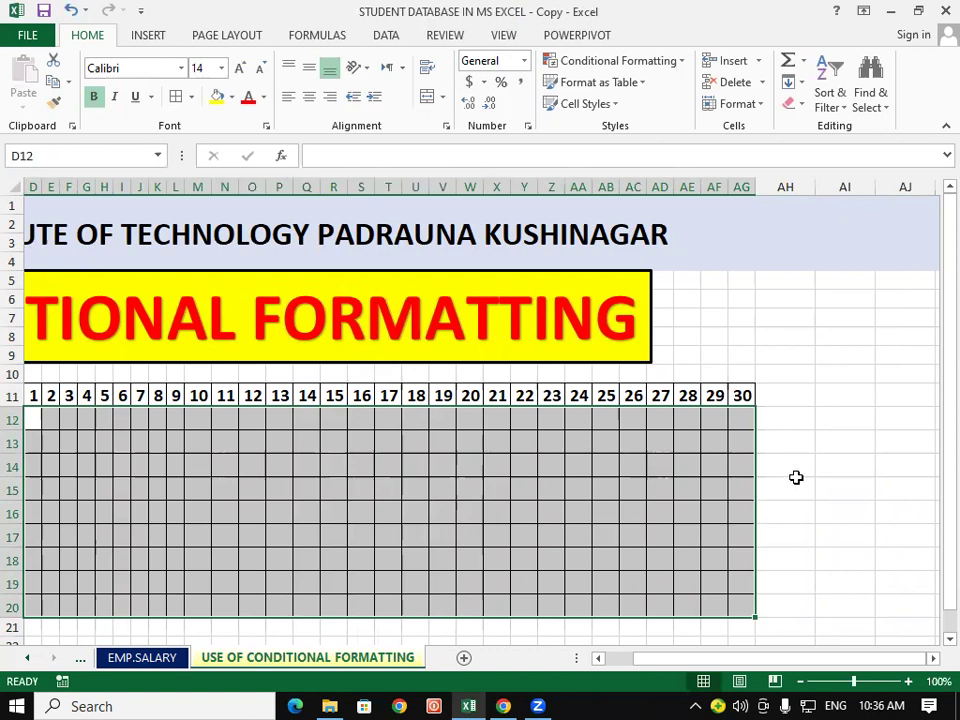
pyautogui.moveTo(787, 662); pyautogui.dragTo(760, 662)
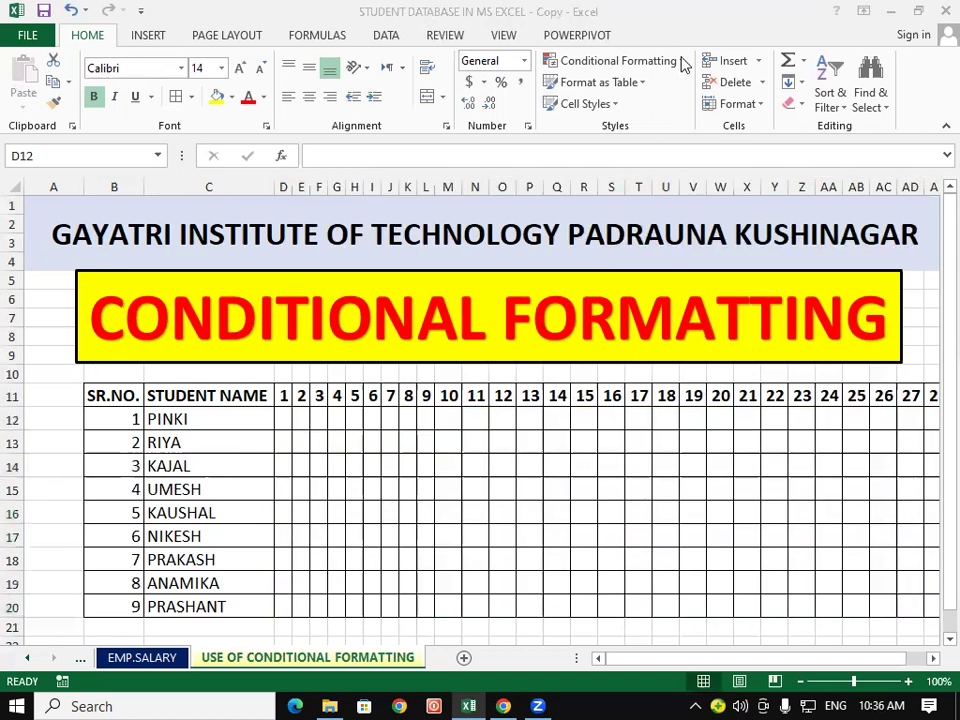
pyautogui.click(683, 64)
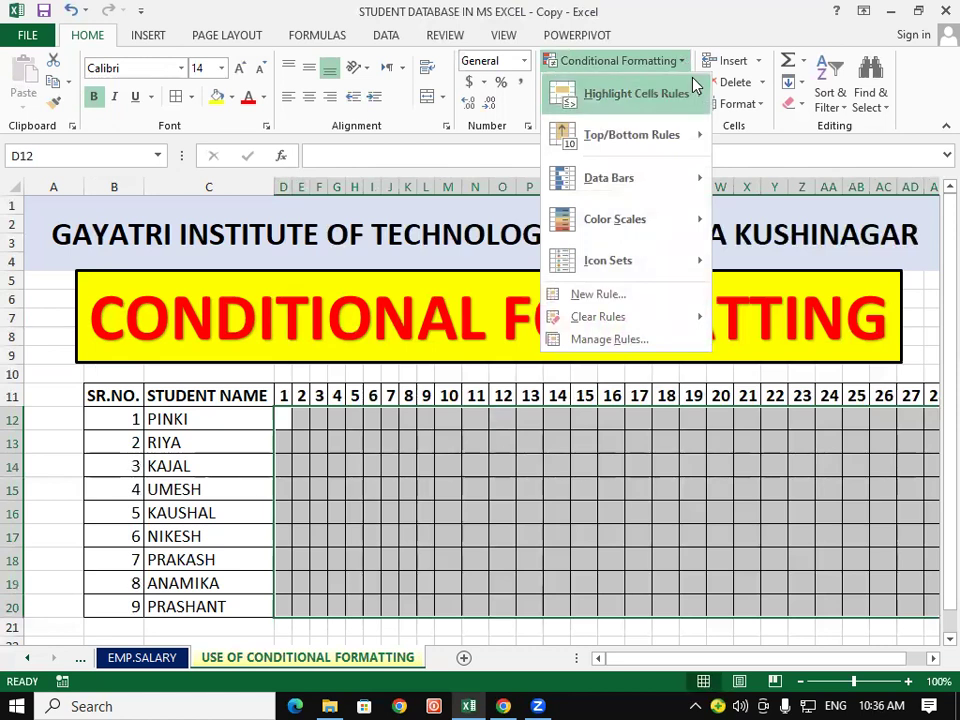
# Add a Text That Contains rule for P using a custom bold, white-text, green-fill format.
pyautogui.moveTo(635, 94)
pyautogui.click(797, 279)
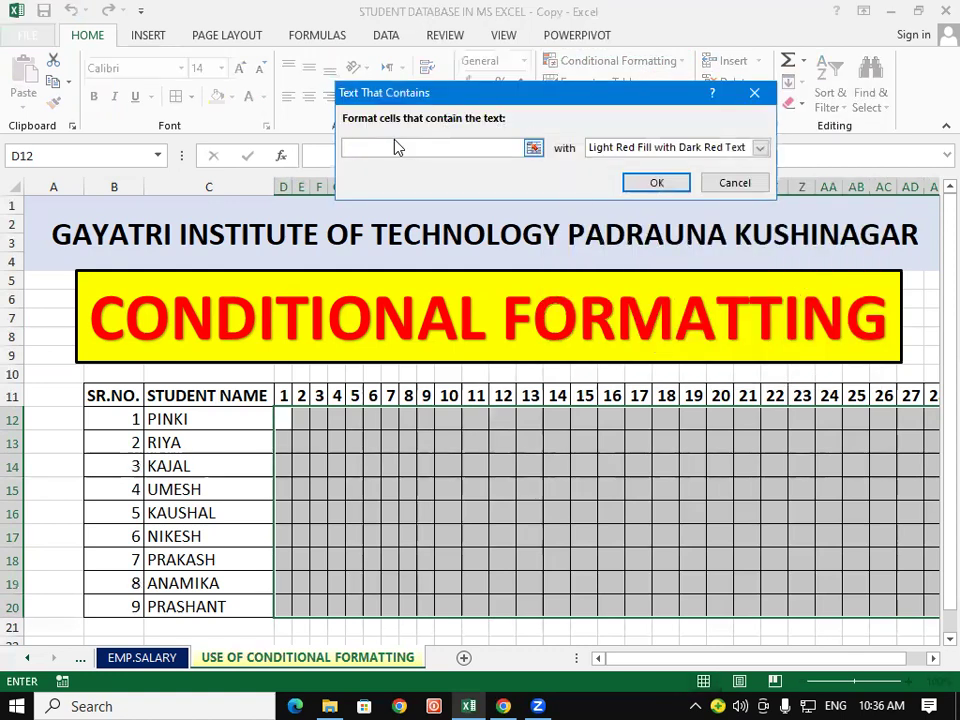
pyautogui.write('P')
pyautogui.click(759, 148)
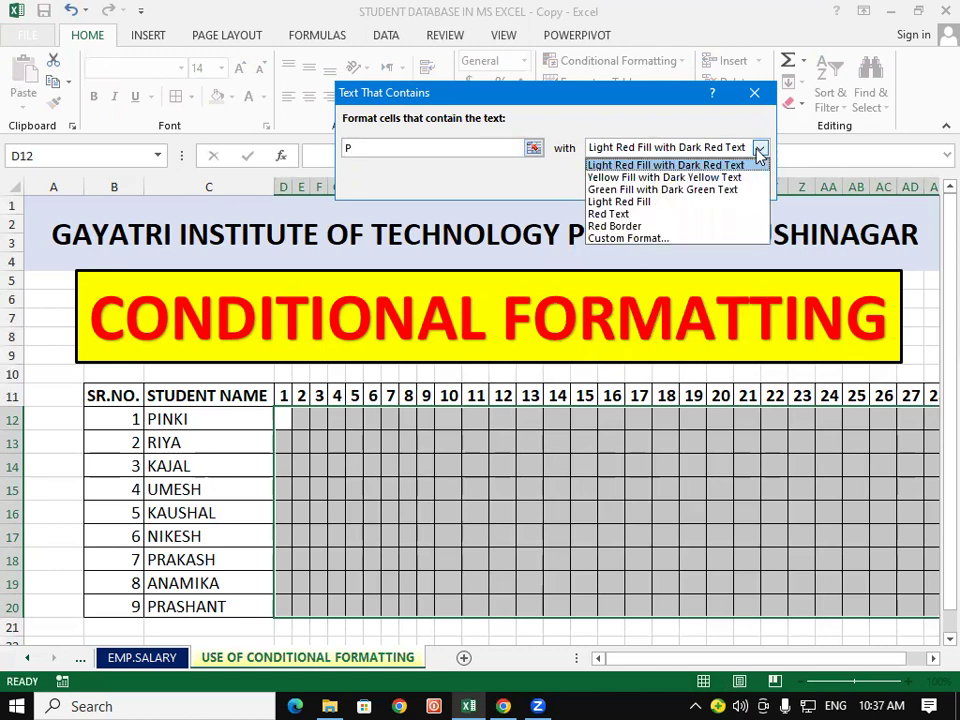
pyautogui.click(665, 238)
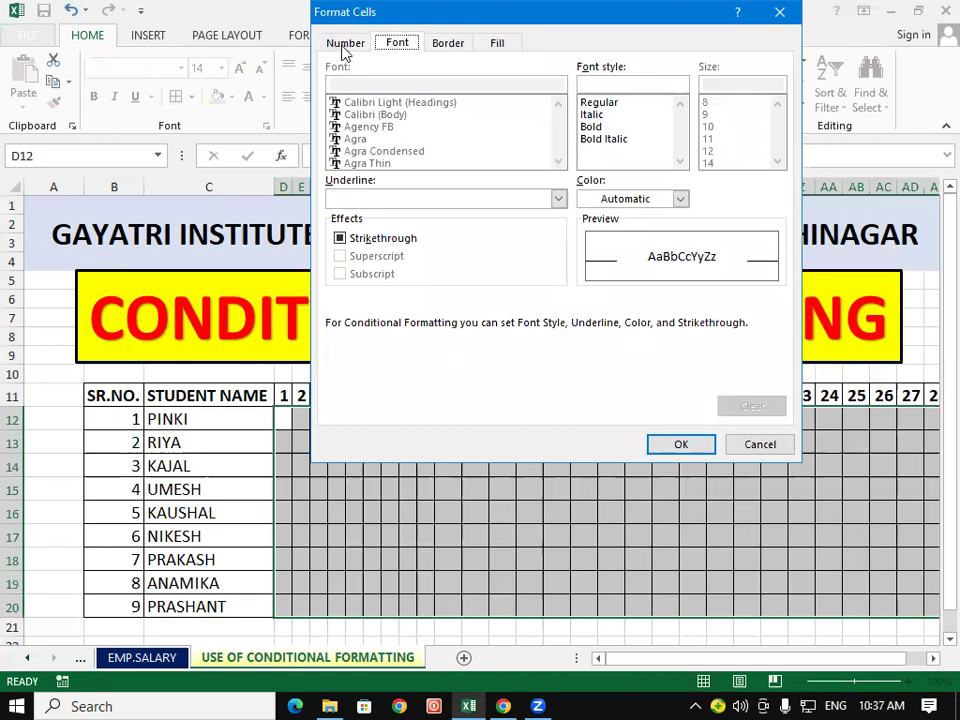
pyautogui.click(610, 127)
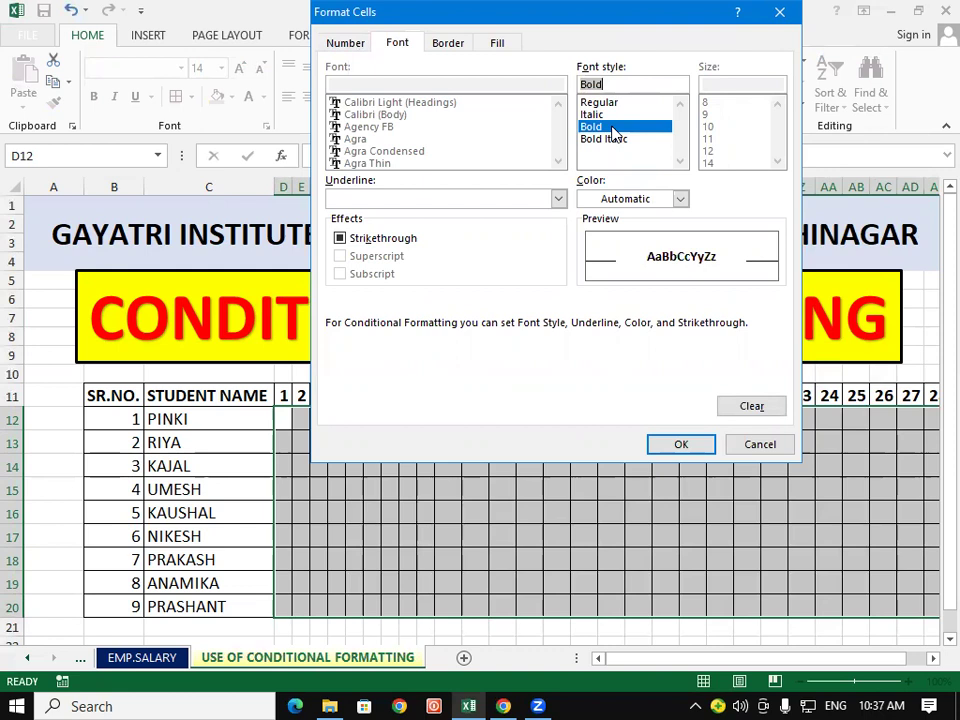
pyautogui.click(680, 200)
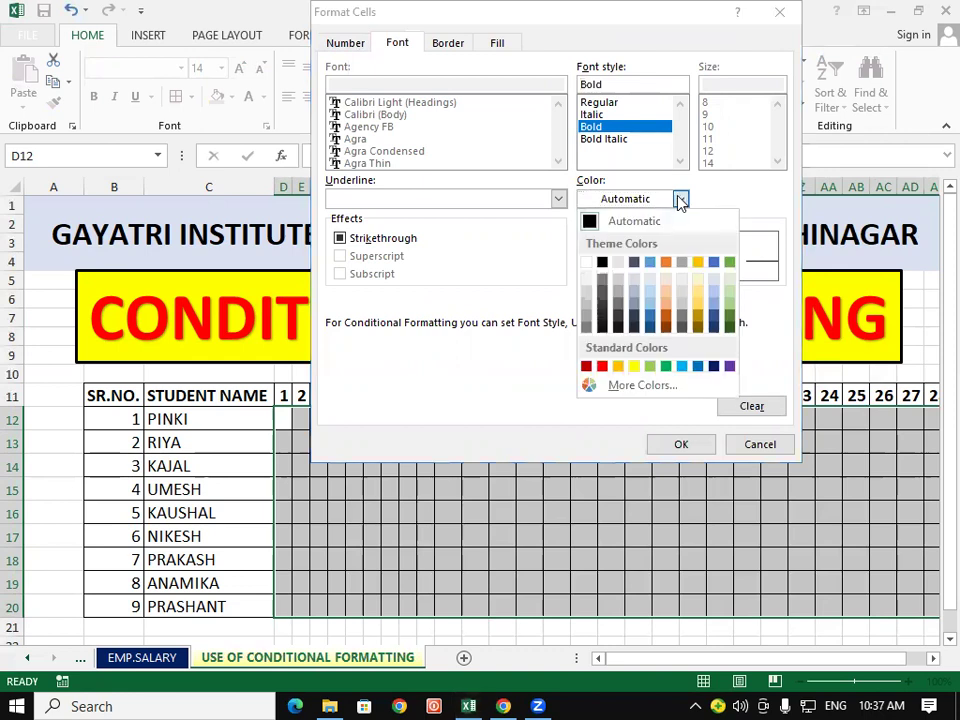
pyautogui.click(588, 262)
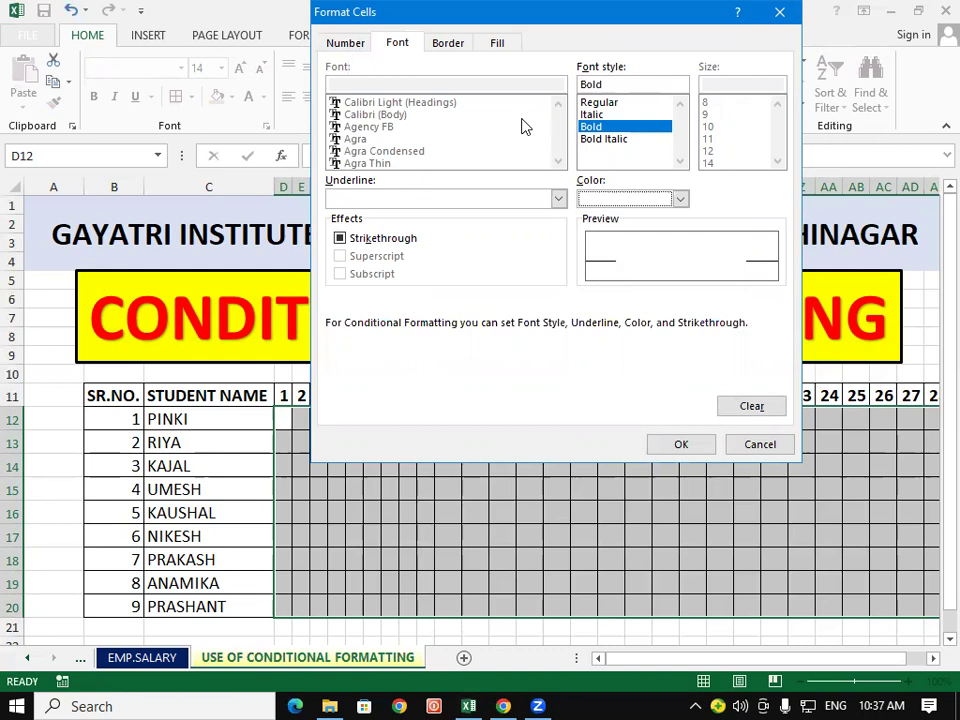
pyautogui.click(498, 43)
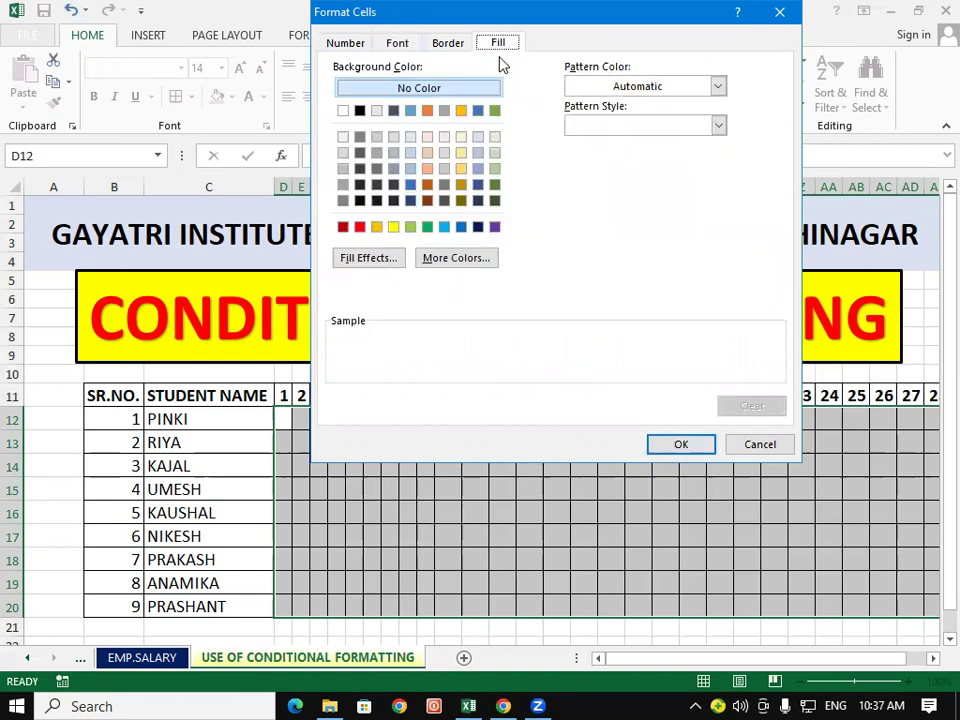
pyautogui.click(427, 227)
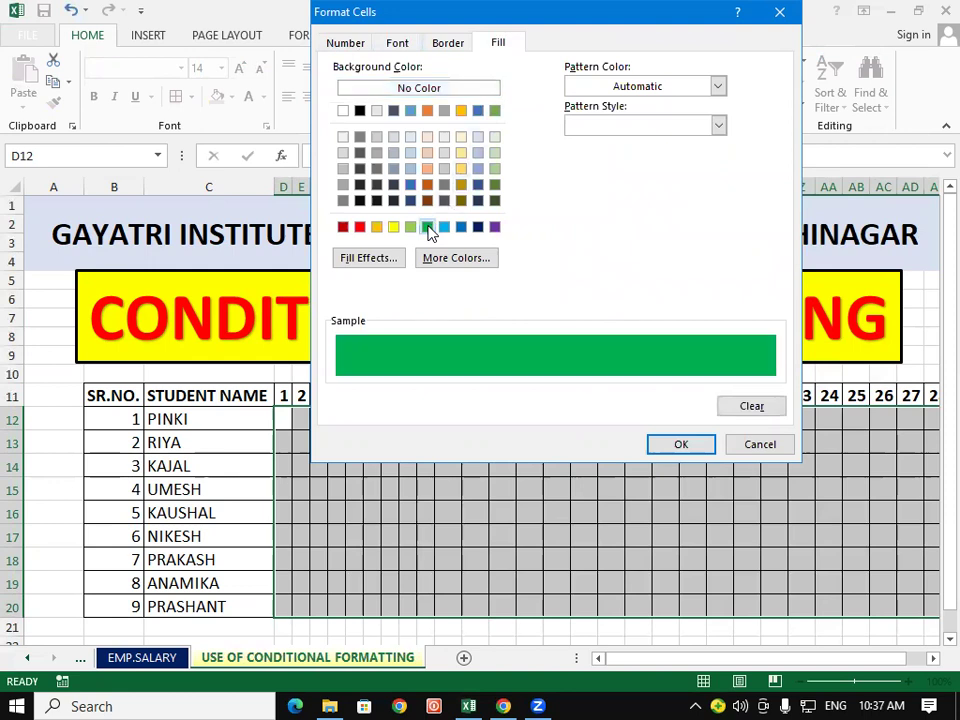
pyautogui.click(665, 450)
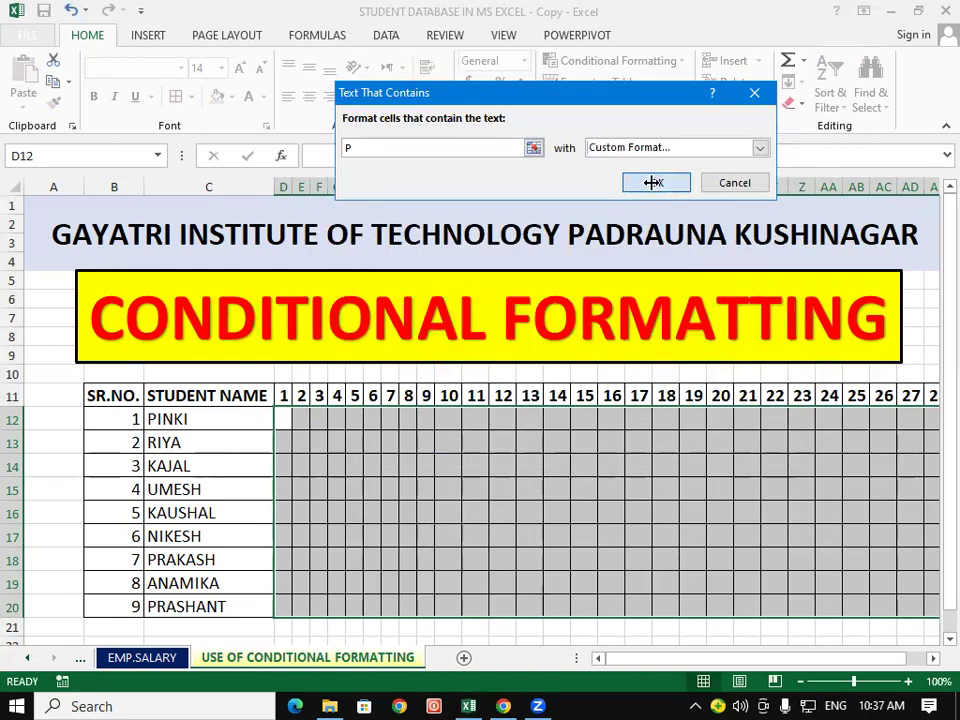
pyautogui.click(652, 182)
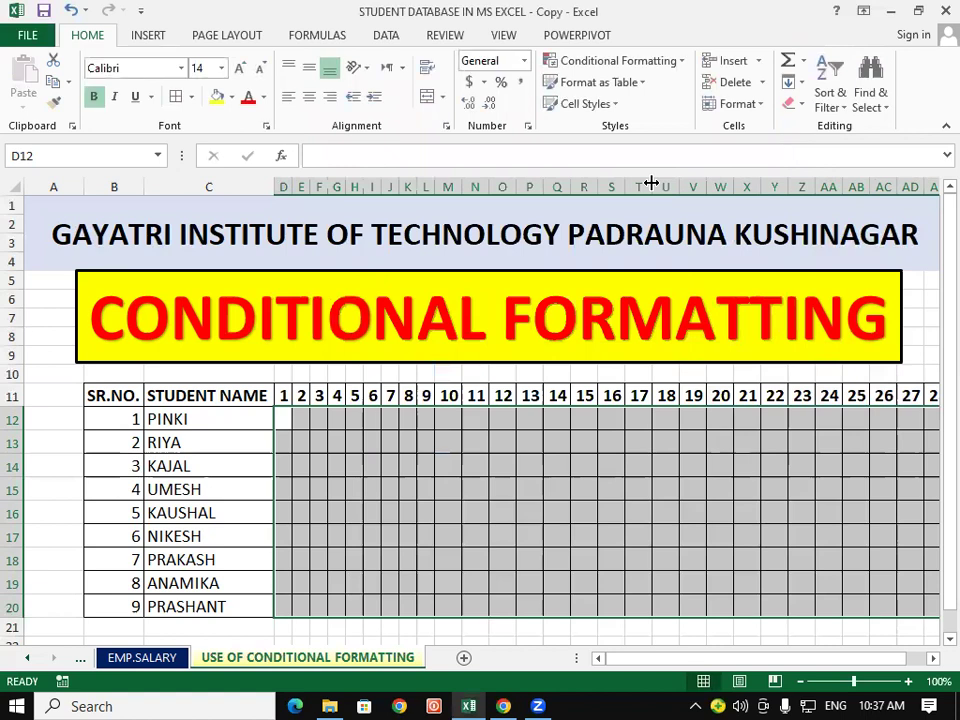
# Start a Text That Contains rule for A with a custom format.
pyautogui.click(680, 63)
pyautogui.moveTo(636, 94)
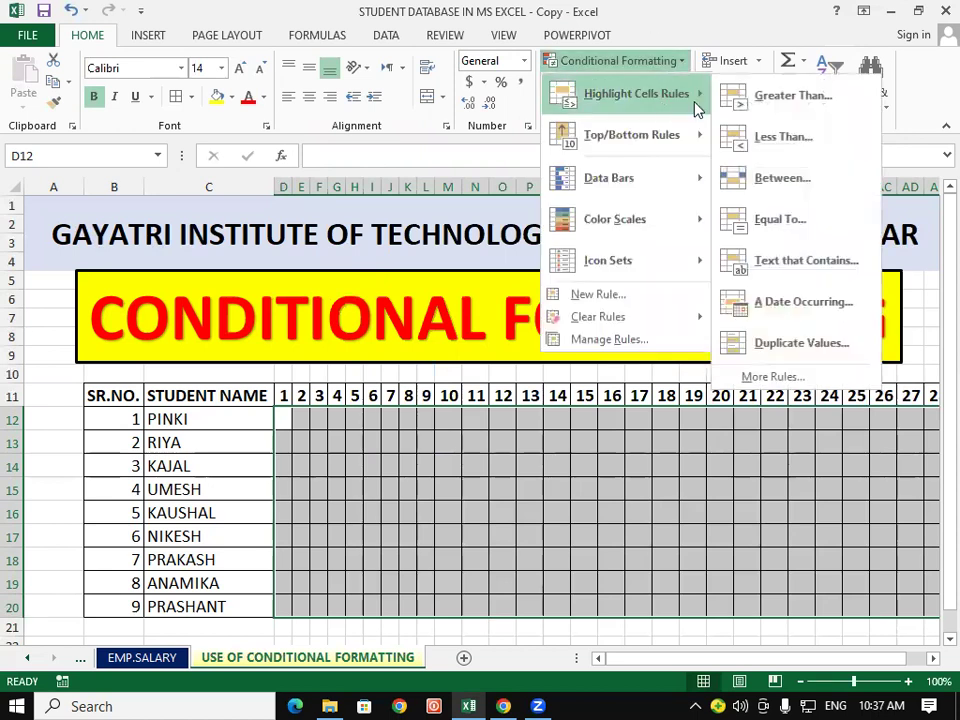
pyautogui.click(790, 265)
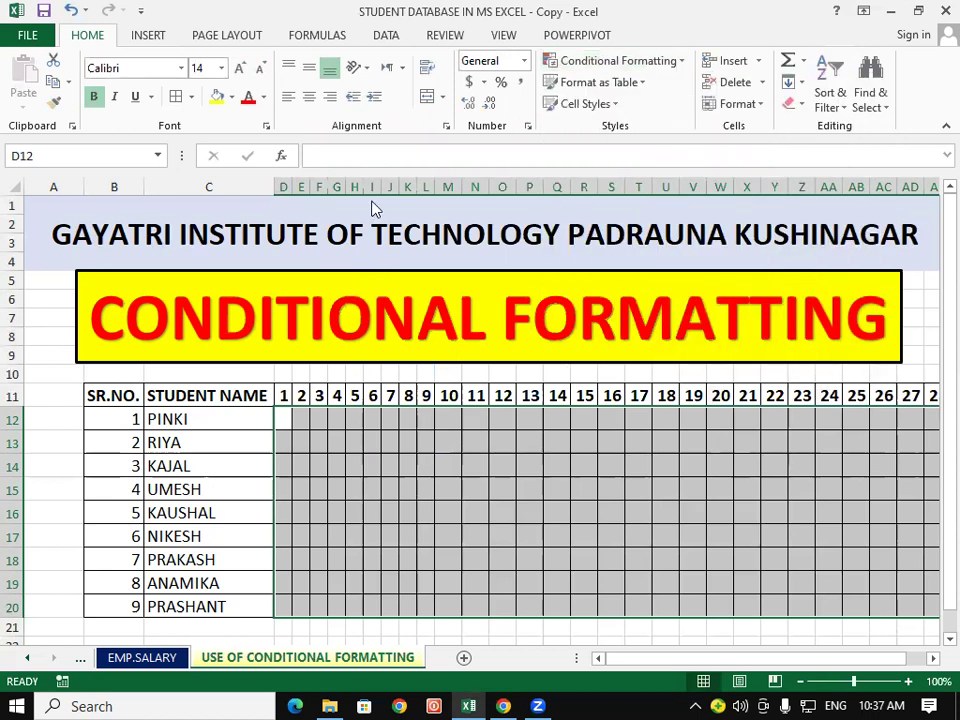
pyautogui.write('A')
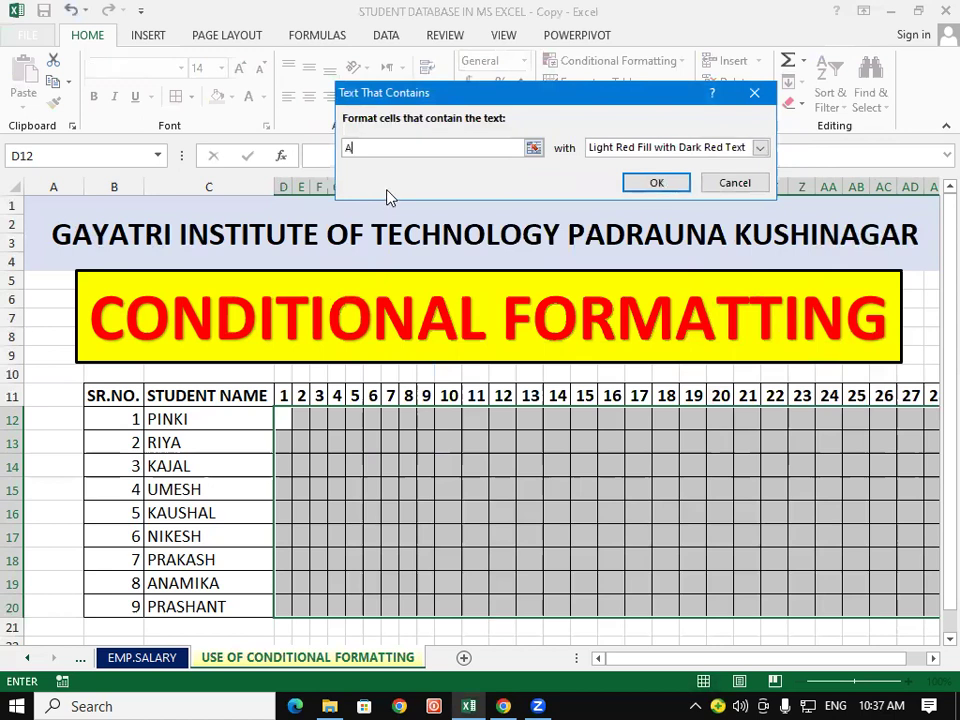
pyautogui.click(761, 148)
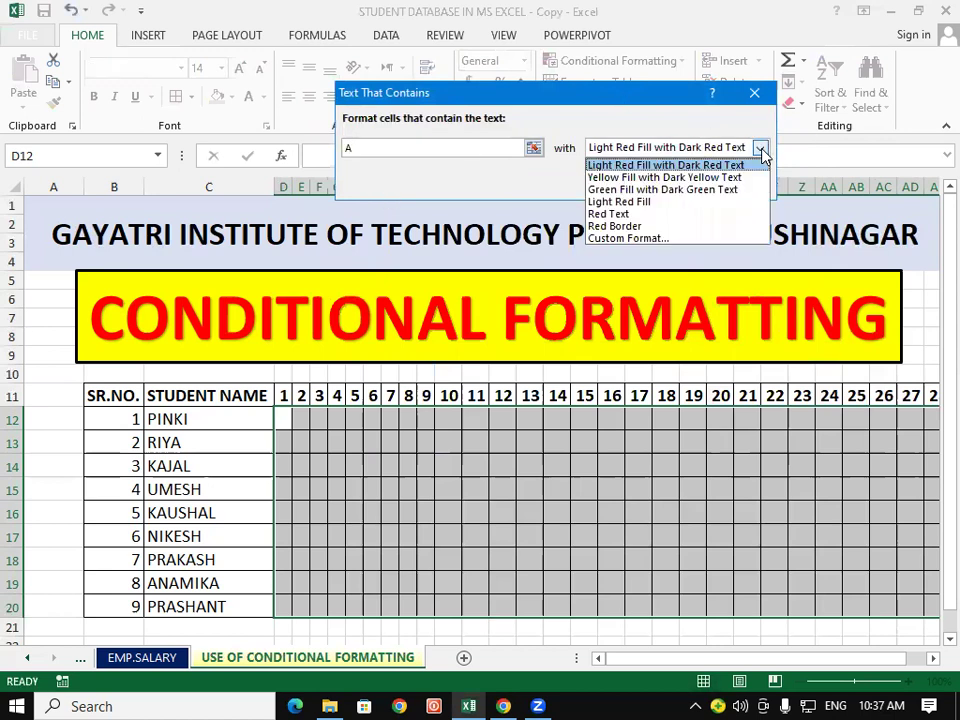
pyautogui.click(675, 238)
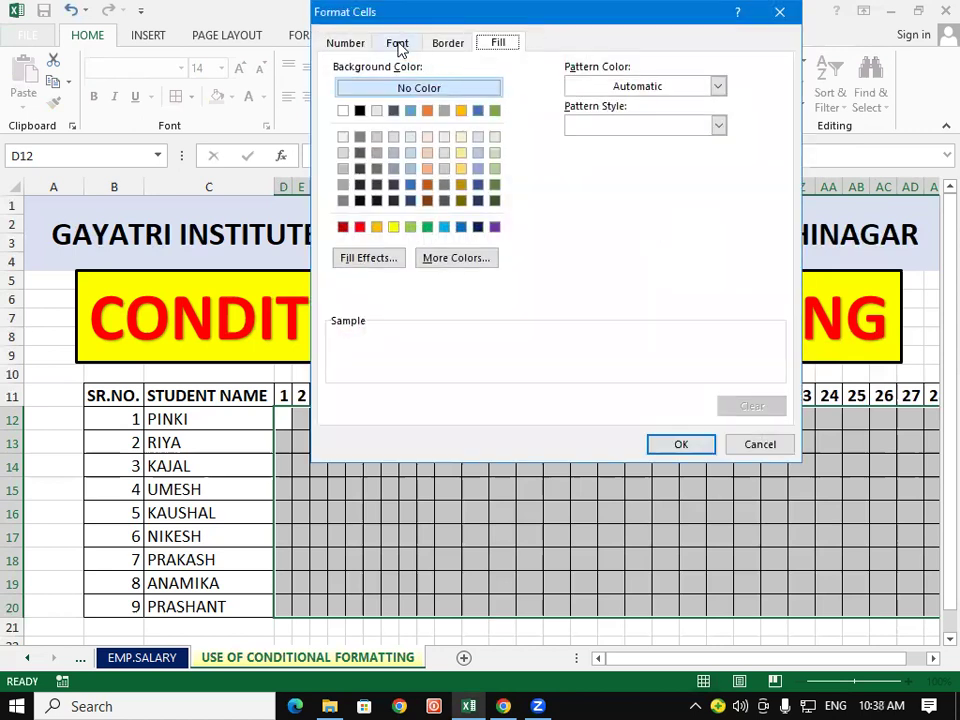
# Make A entries bold on a red fill and confirm the rule.
pyautogui.click(398, 44)
pyautogui.click(589, 127)
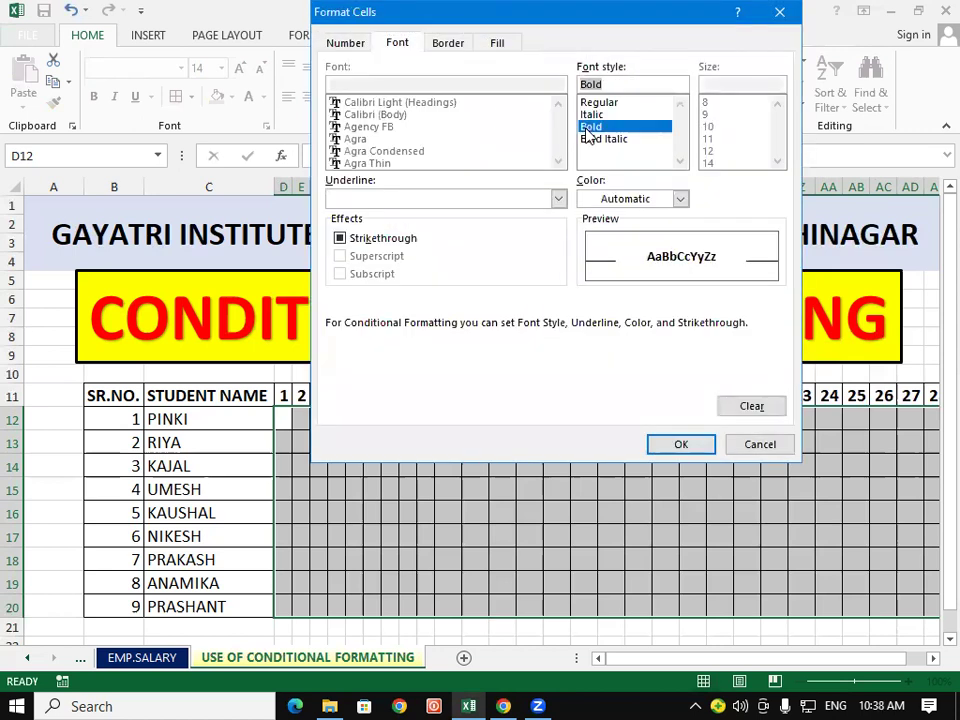
pyautogui.click(680, 198)
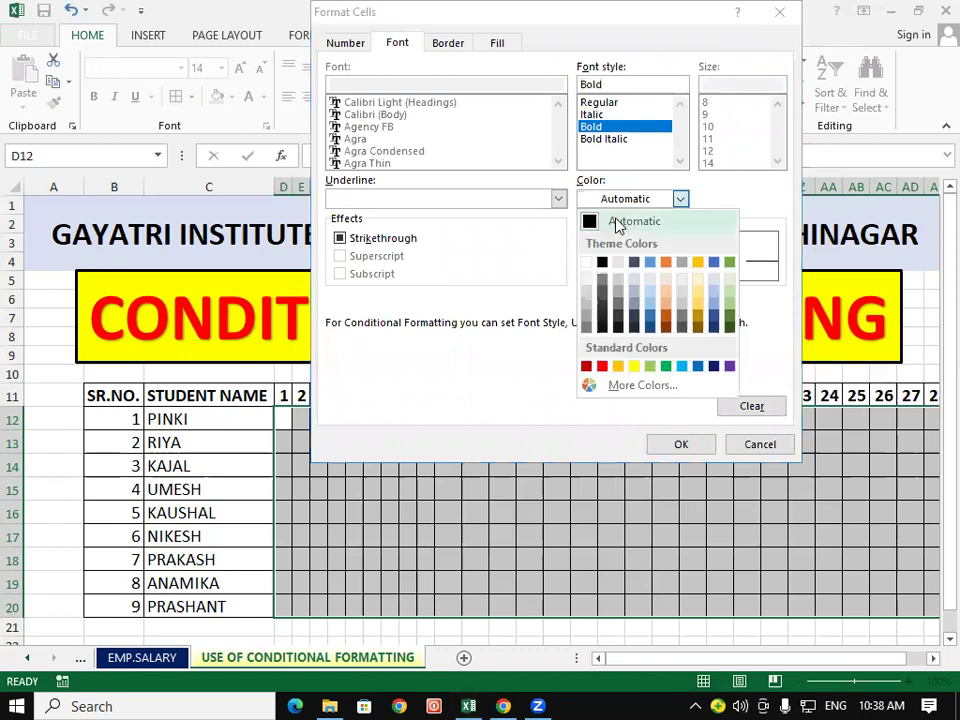
pyautogui.press('Escape')
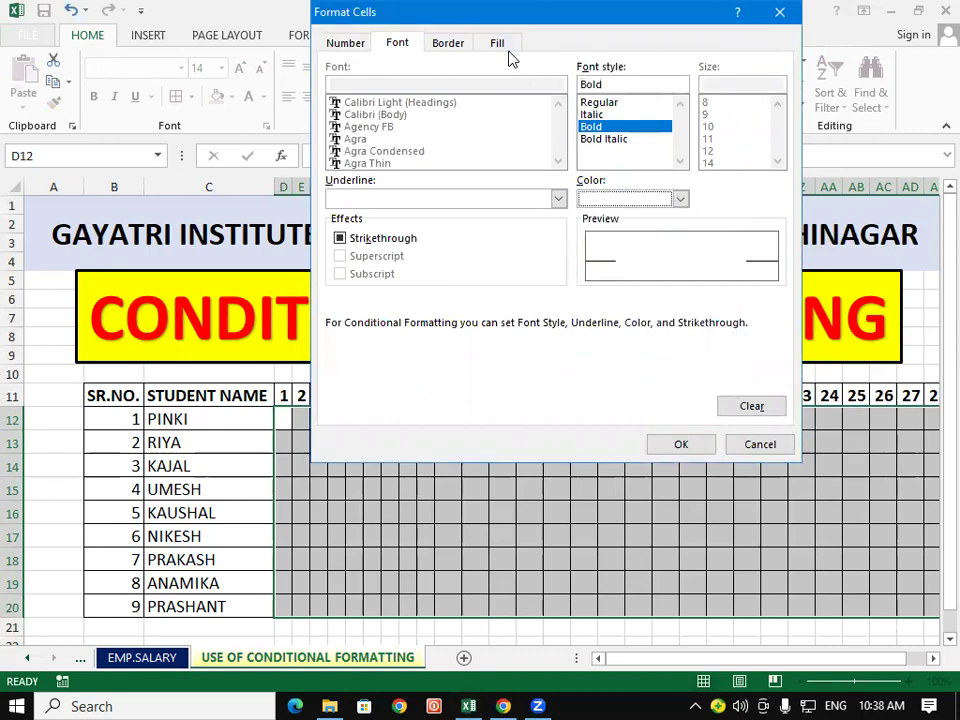
pyautogui.click(507, 50)
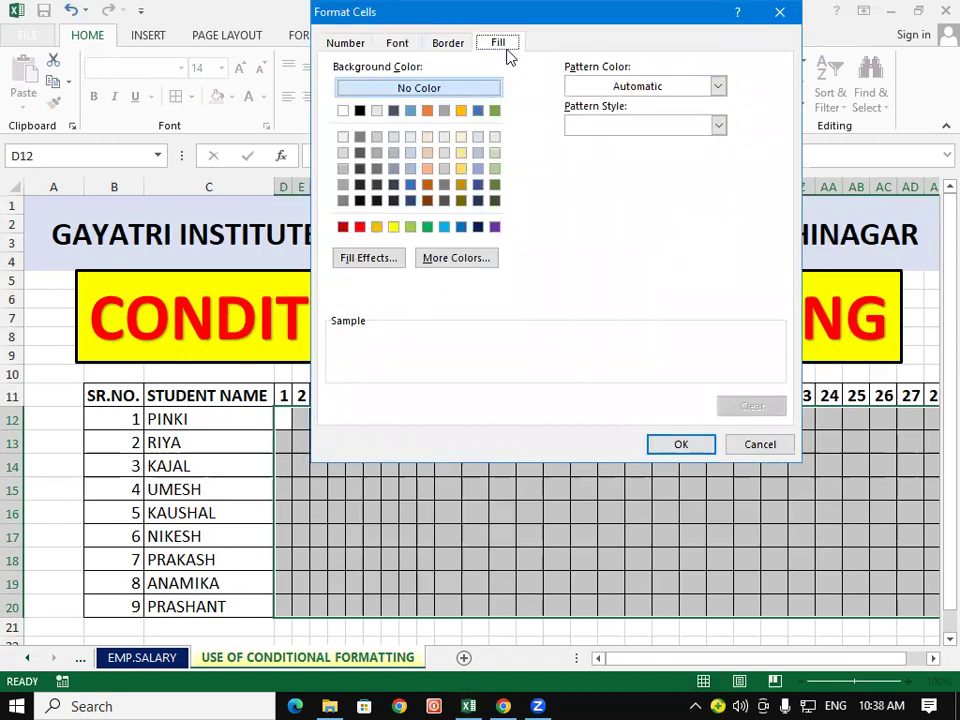
pyautogui.click(359, 228)
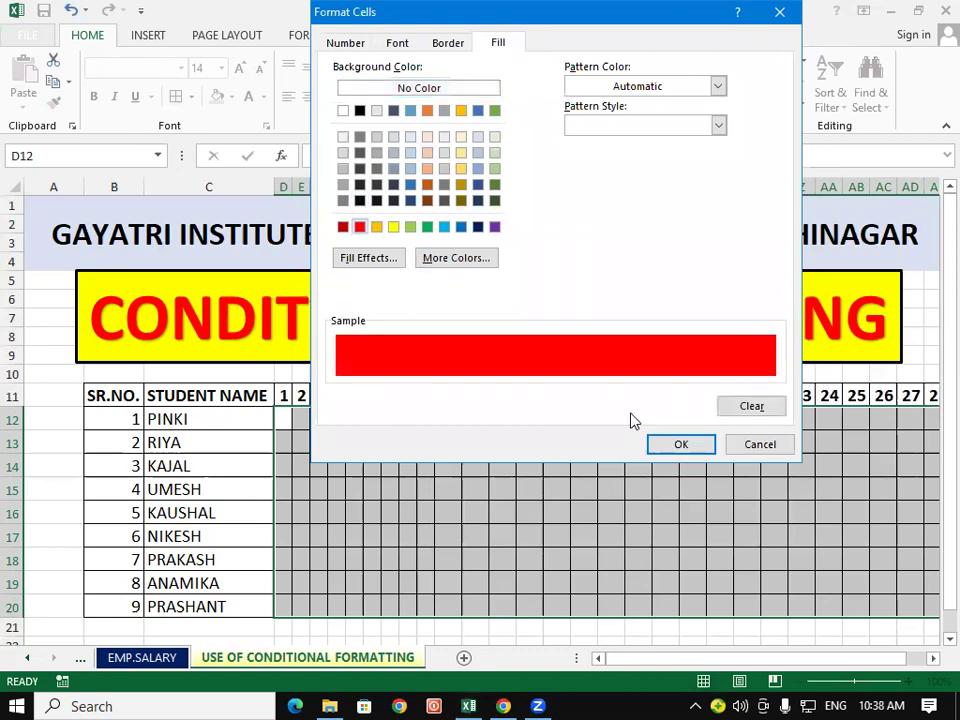
pyautogui.click(682, 452)
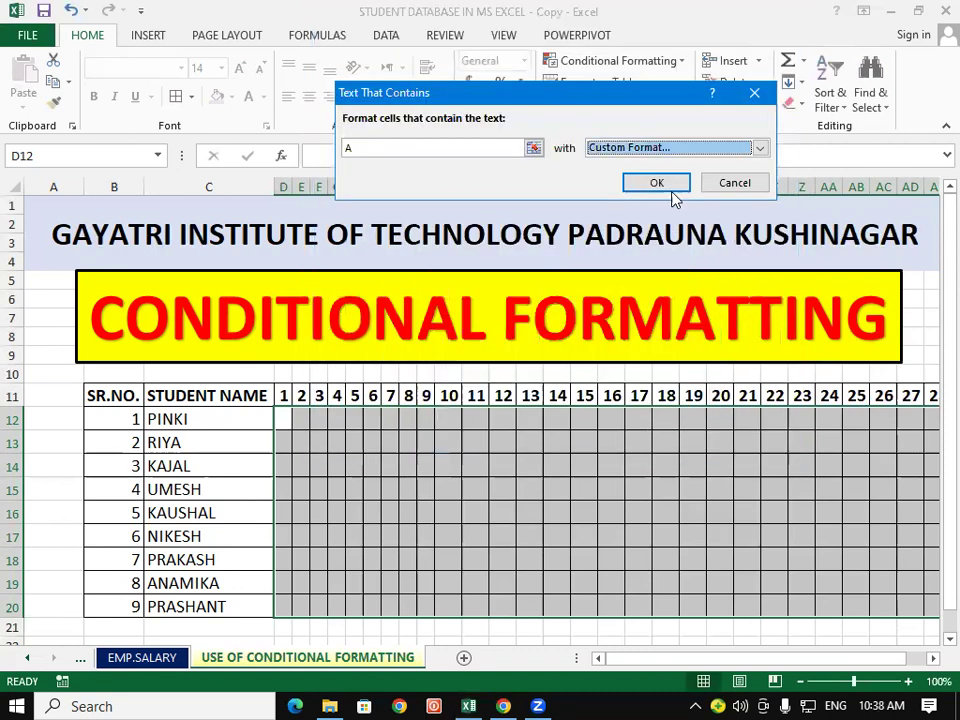
pyautogui.click(671, 185)
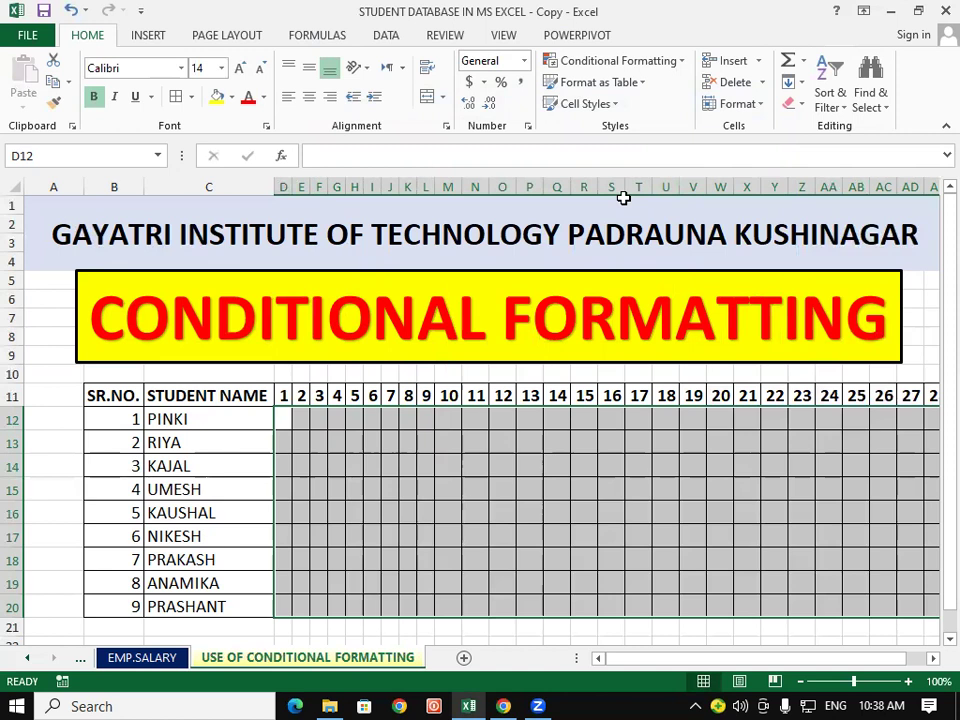
# Start a Text That Contains rule for L with a custom format.
pyautogui.click(680, 67)
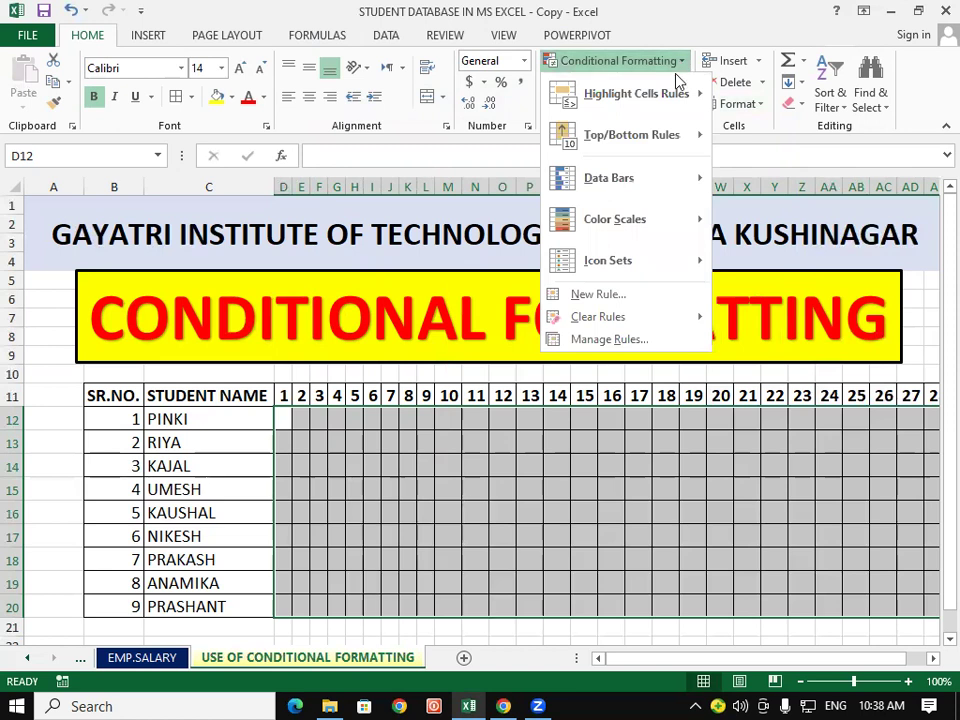
pyautogui.moveTo(636, 94)
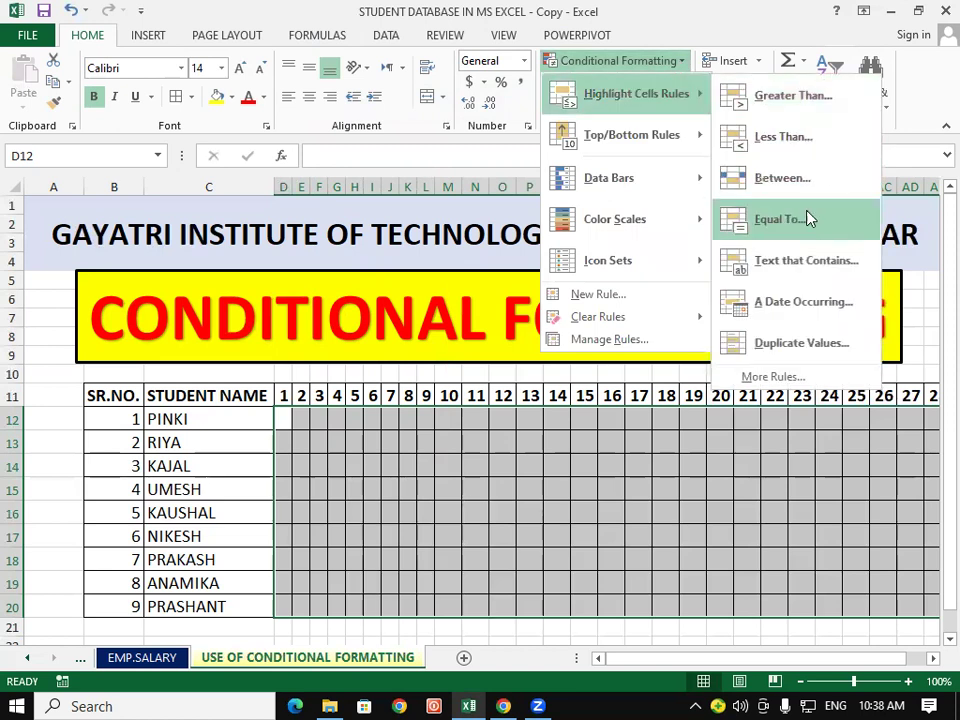
pyautogui.press('Escape')
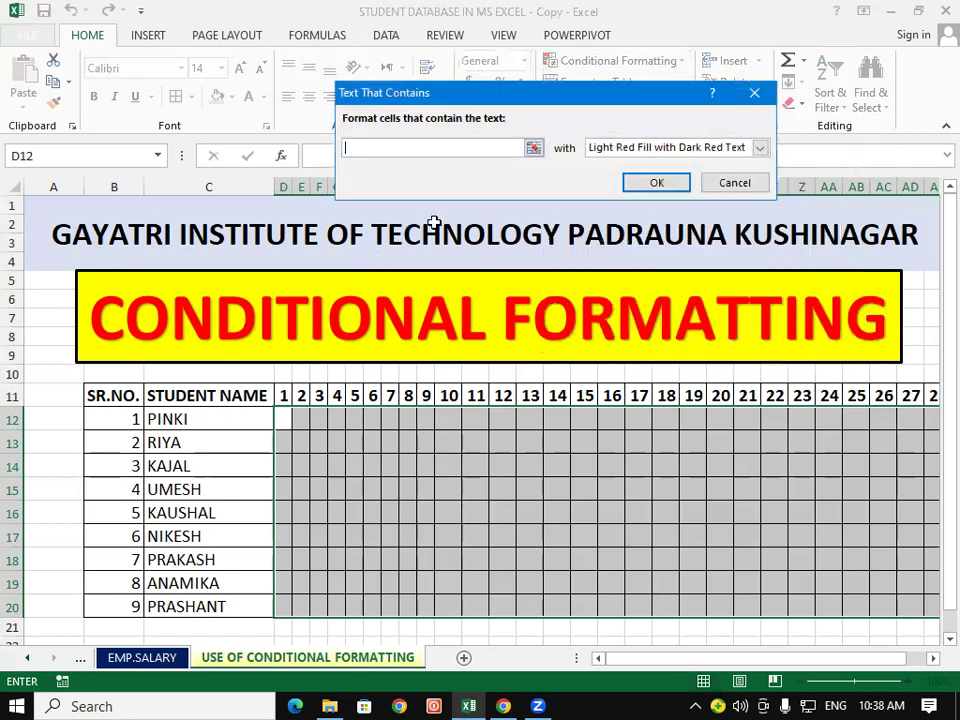
pyautogui.write('L')
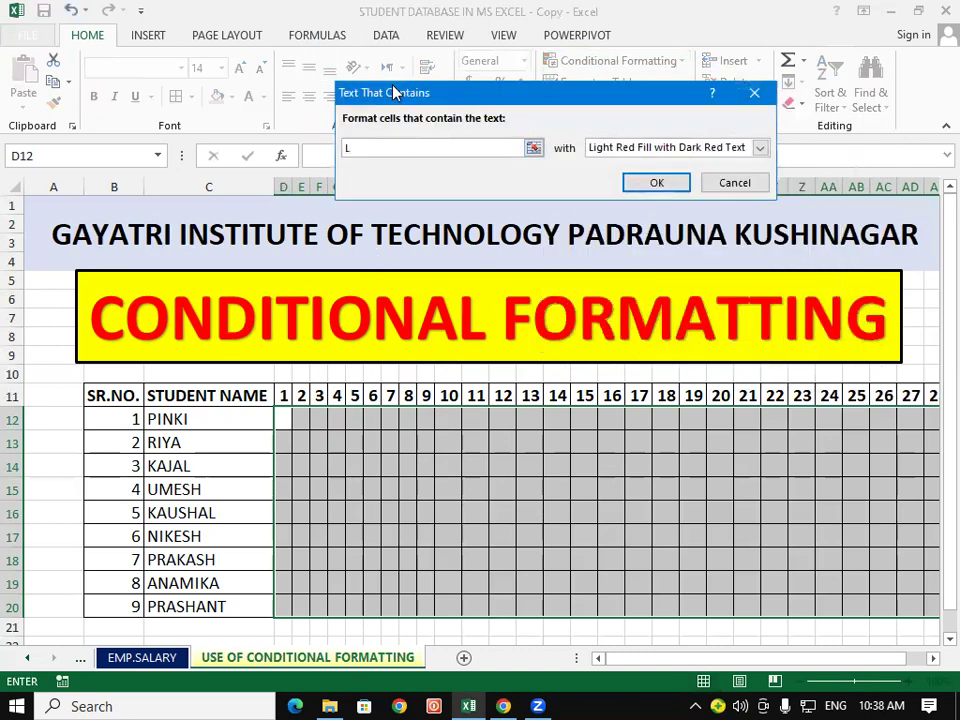
pyautogui.click(760, 148)
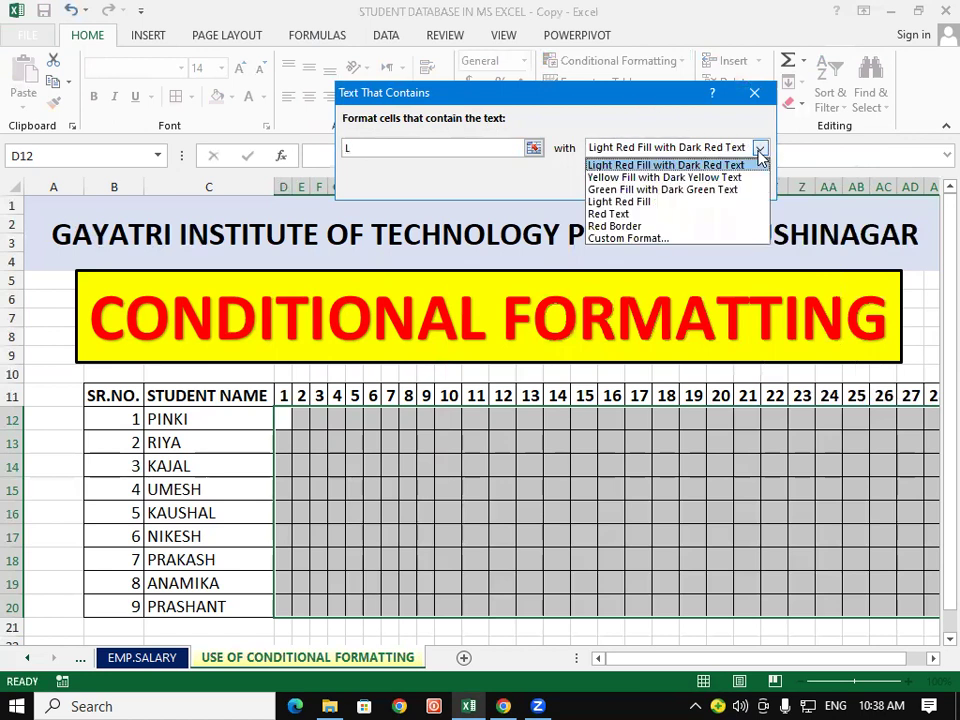
pyautogui.click(685, 240)
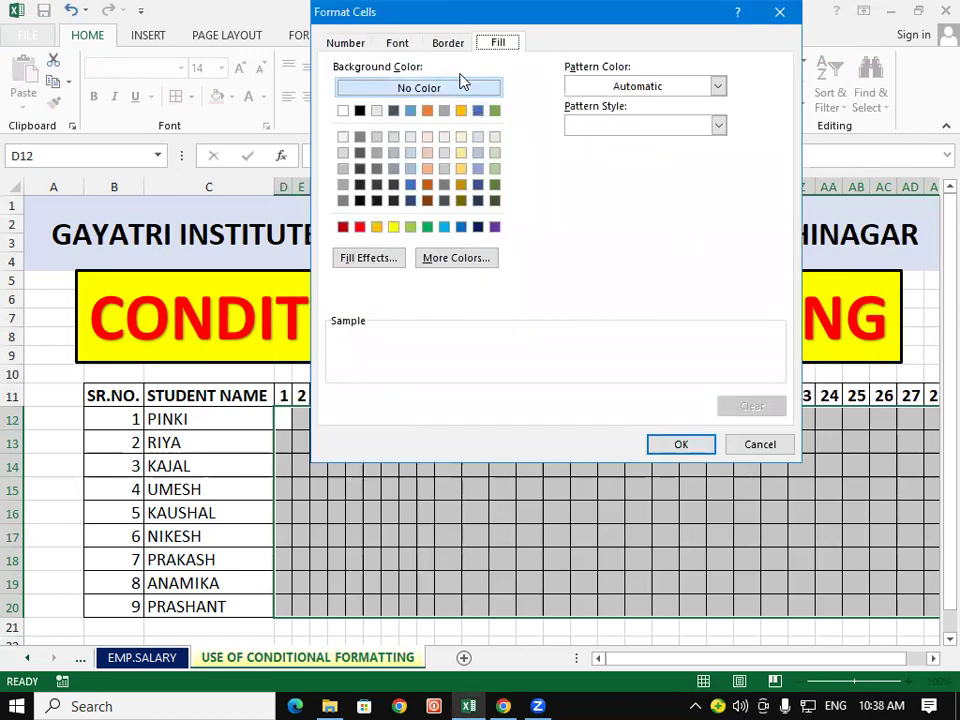
# Give L entries bold black text on a yellow fill and confirm the rule.
pyautogui.click(397, 43)
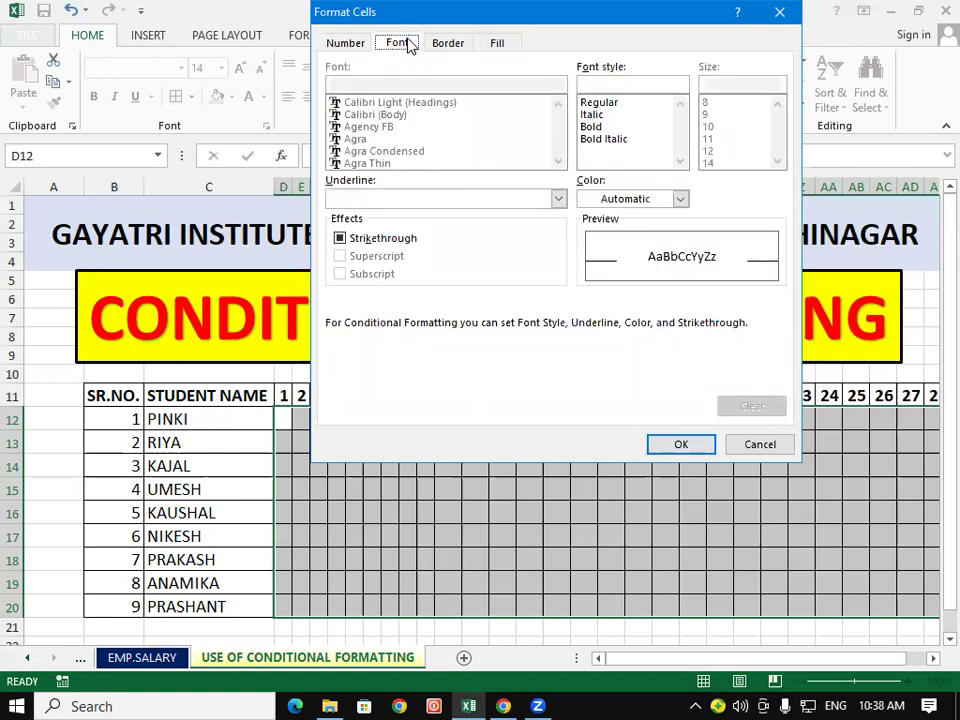
pyautogui.click(603, 130)
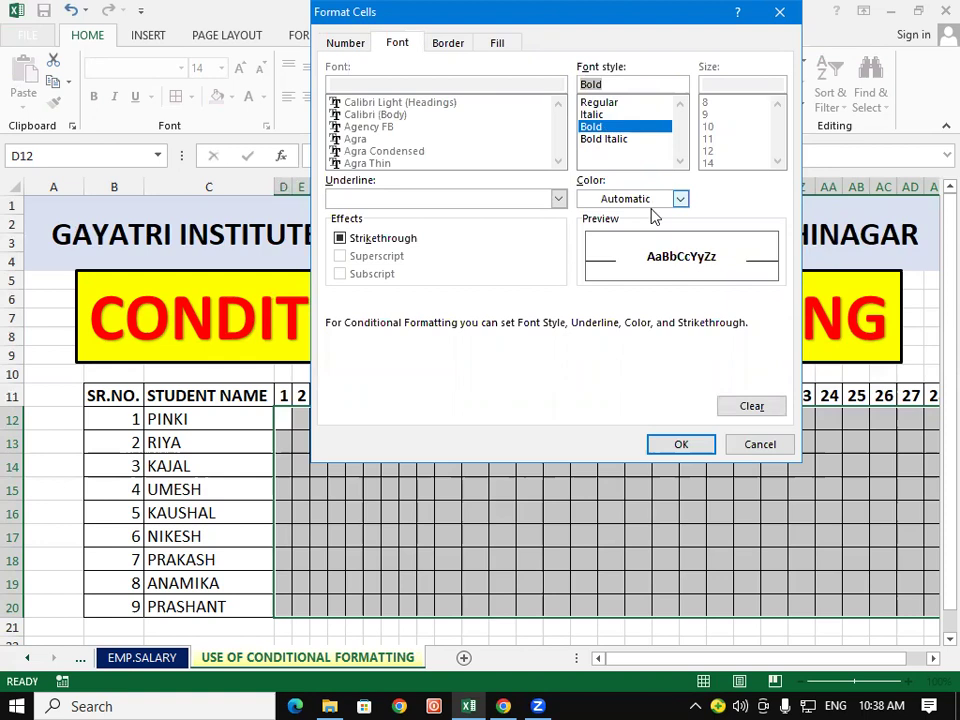
pyautogui.click(683, 200)
pyautogui.click(683, 200)
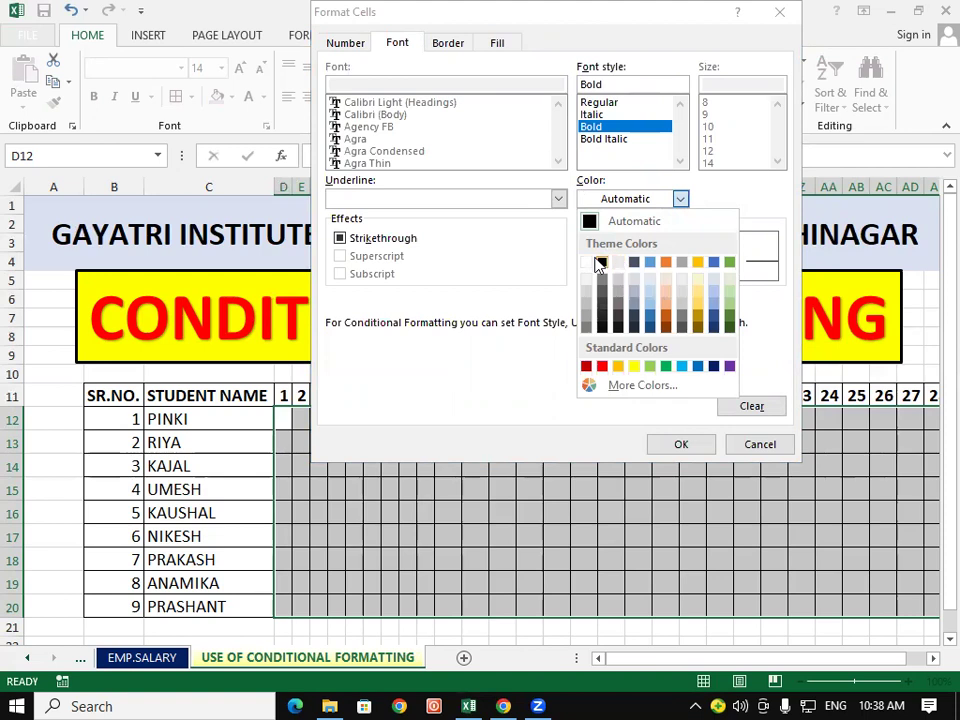
pyautogui.click(603, 266)
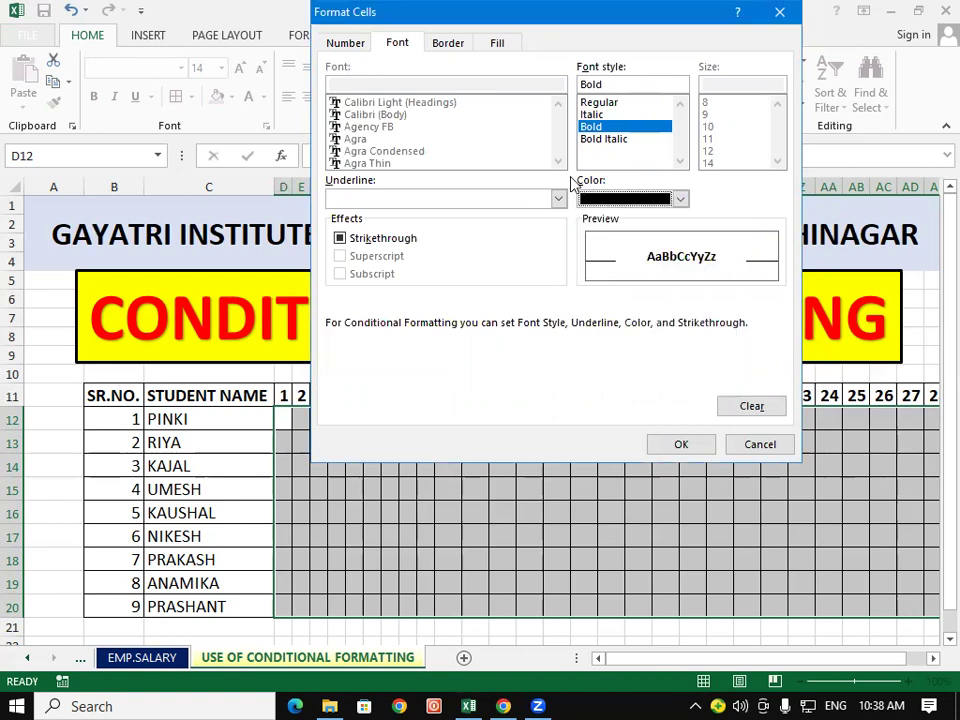
pyautogui.click(498, 45)
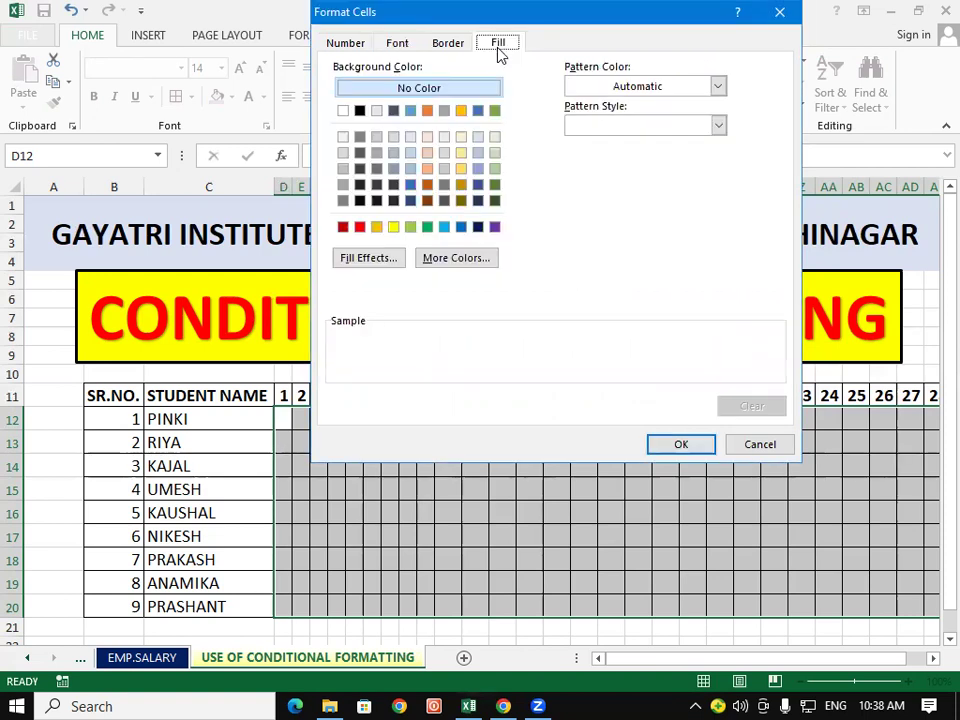
pyautogui.click(395, 228)
pyautogui.click(666, 451)
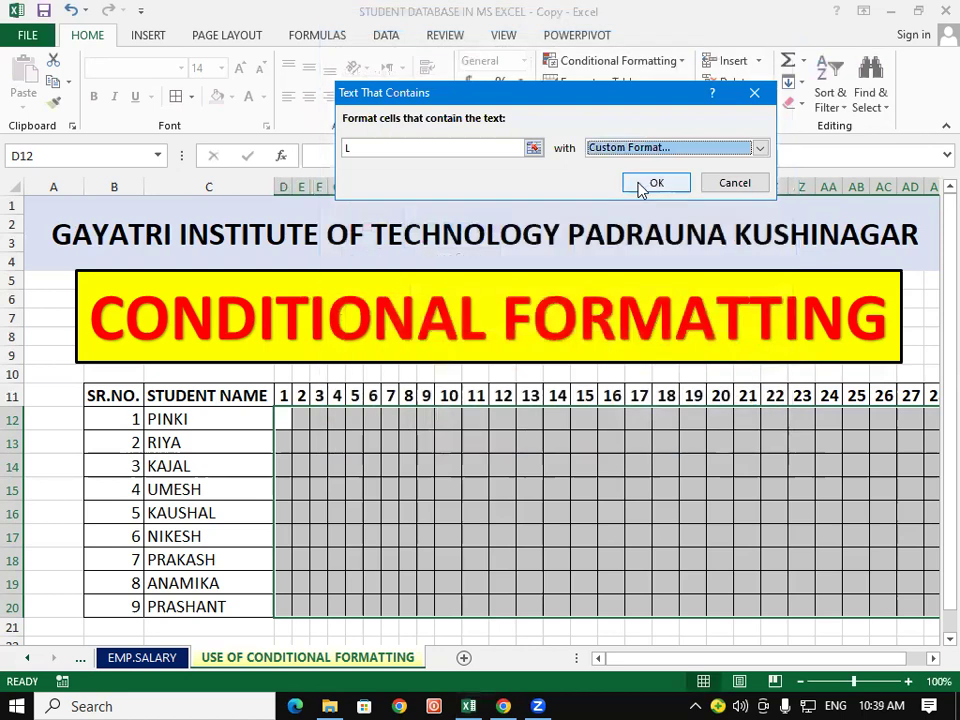
pyautogui.click(656, 182)
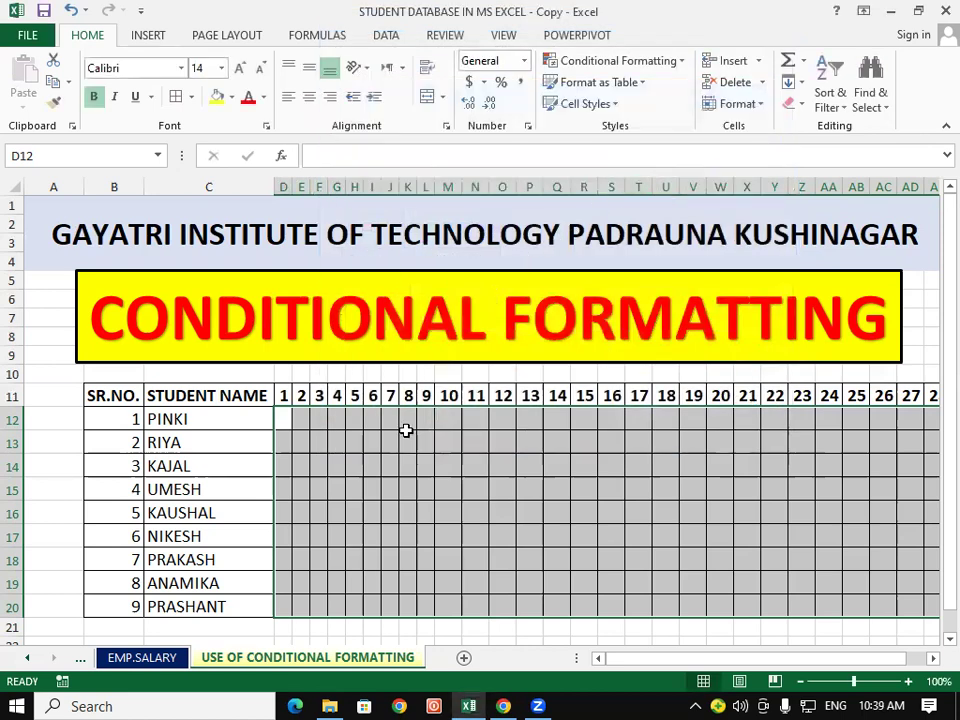
# Enter A, P and L attendance marks across PINKI's row starting at D12.
pyautogui.click(358, 513)
pyautogui.click(283, 419)
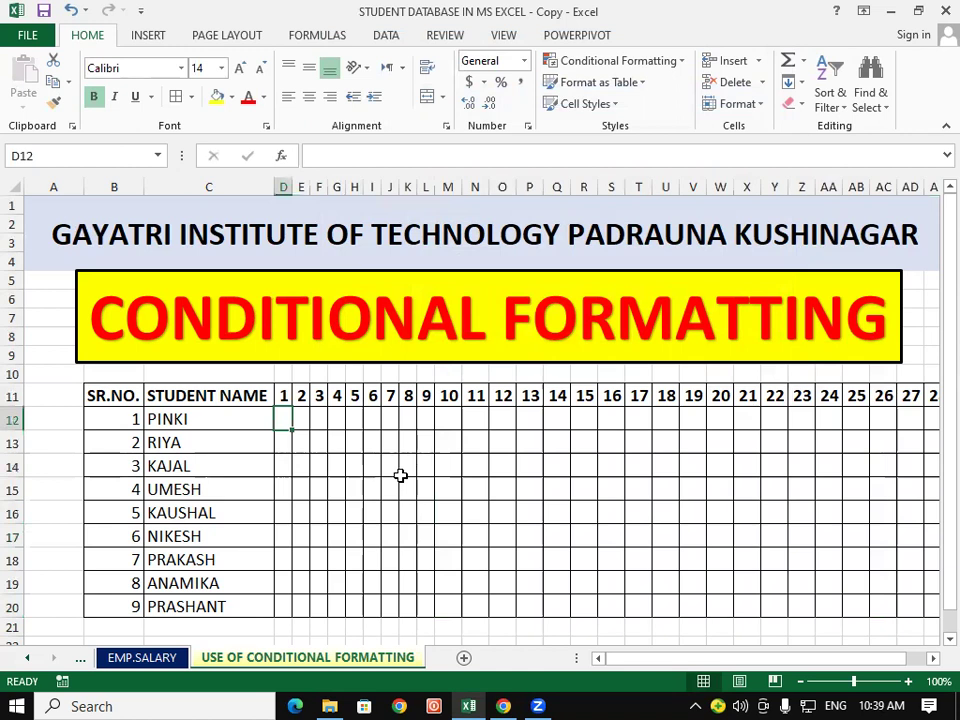
pyautogui.write('A')
pyautogui.press('Tab')
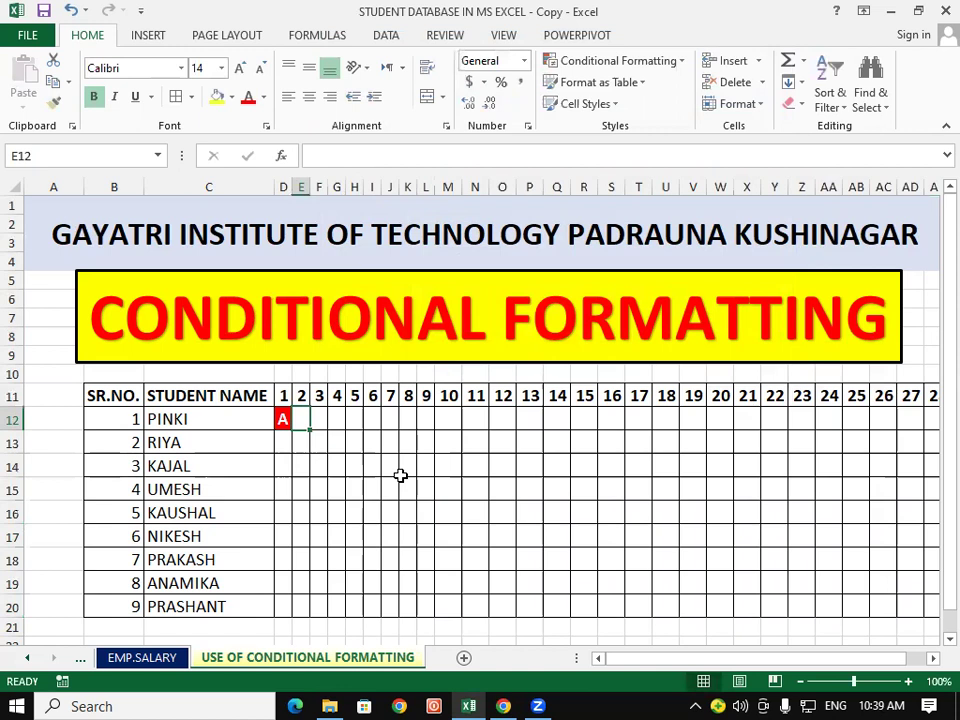
pyautogui.write('P')
pyautogui.press('Tab')
pyautogui.write('P')
pyautogui.press('Tab')
pyautogui.write('P')
pyautogui.press('Tab')
pyautogui.write('P')
pyautogui.press('Tab')
pyautogui.write('L')
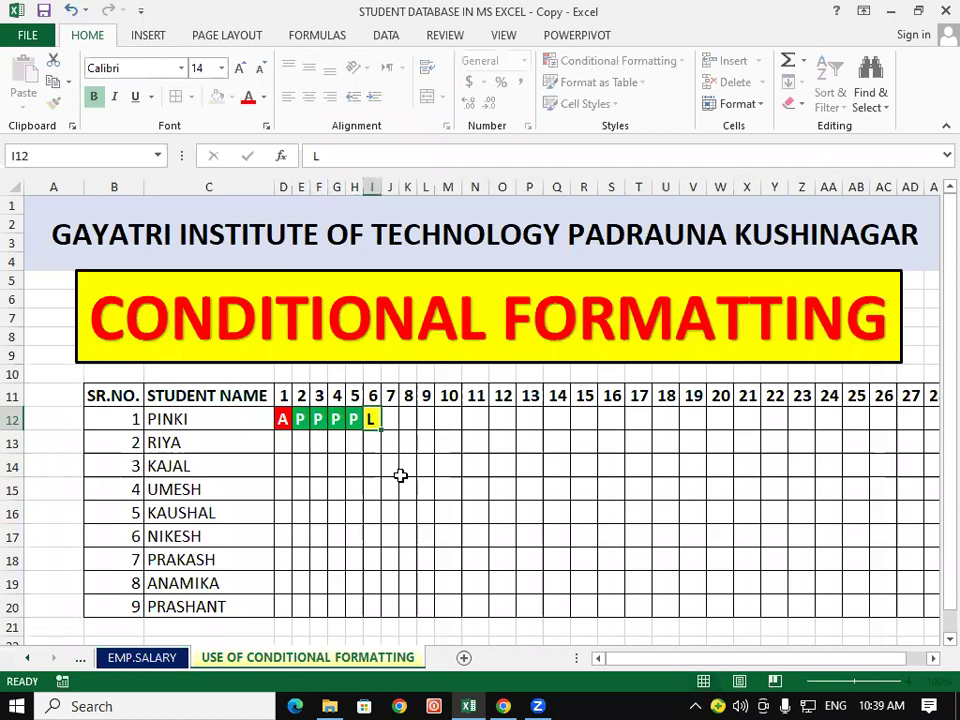
pyautogui.press('Tab')
pyautogui.write('L')
pyautogui.press('Tab')
pyautogui.write('L')
pyautogui.press('Tab')
pyautogui.write('L')
pyautogui.press('Tab')
pyautogui.write('L')
pyautogui.press('Tab')
pyautogui.write('L')
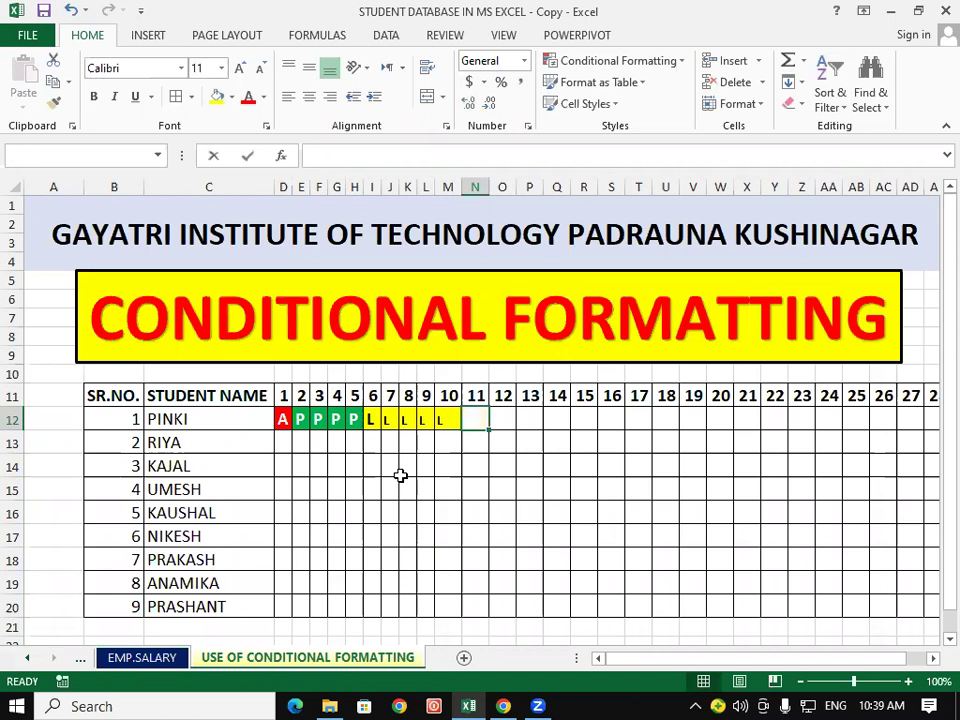
pyautogui.press('Tab')
pyautogui.write('L')
pyautogui.press('Tab')
pyautogui.write('L')
pyautogui.press('Tab')
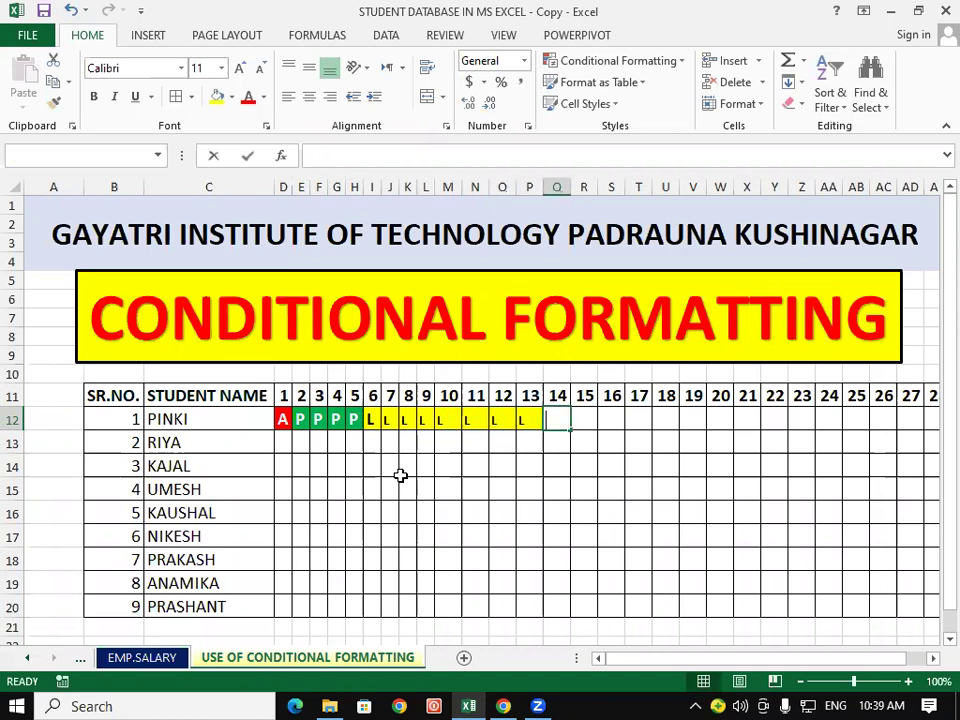
pyautogui.write('L')
# Fill RIYA's row from day 1 with L, P and A entries.
pyautogui.press('Left')
pyautogui.press('Left')
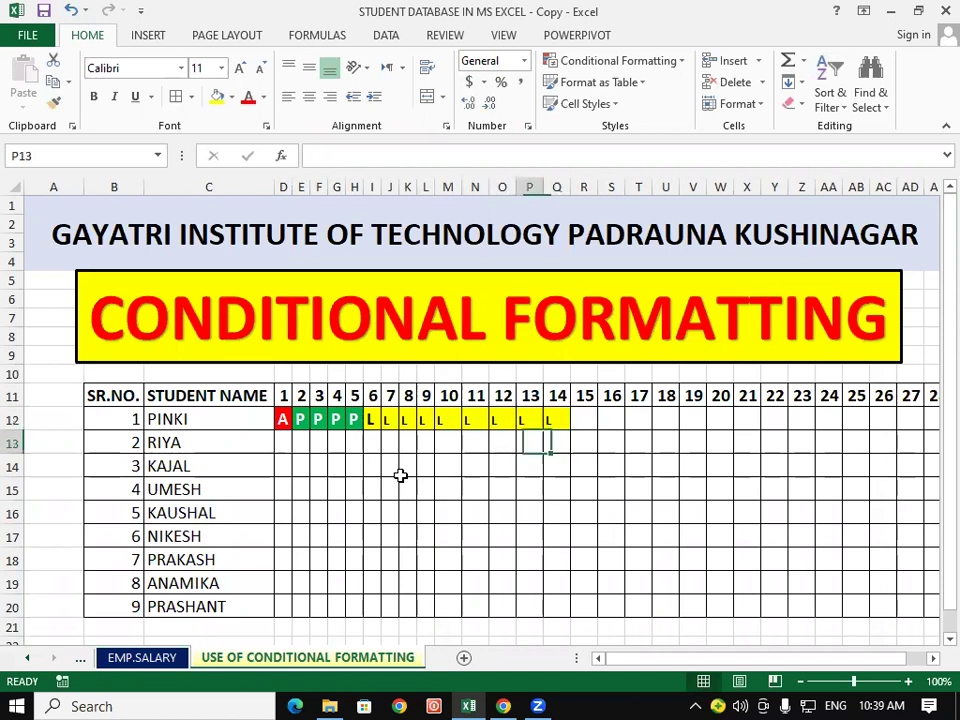
pyautogui.hotkey('ctrl', 'Left')
pyautogui.press('Right')
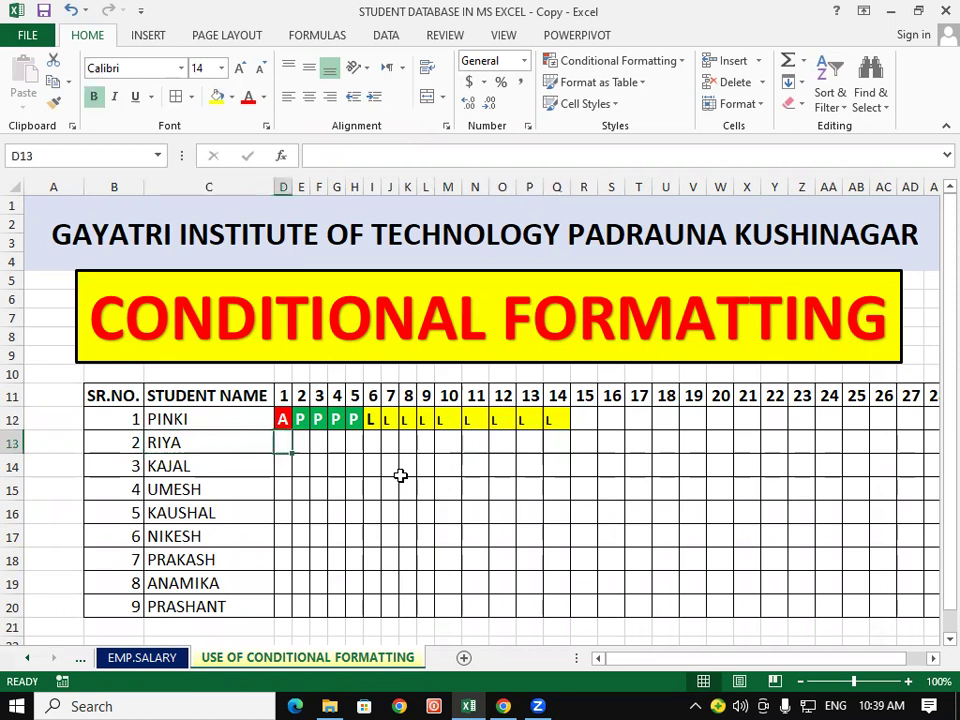
pyautogui.write('L')
pyautogui.press('Tab')
pyautogui.write('L')
pyautogui.press('Tab')
pyautogui.write('LL')
pyautogui.press('Tab')
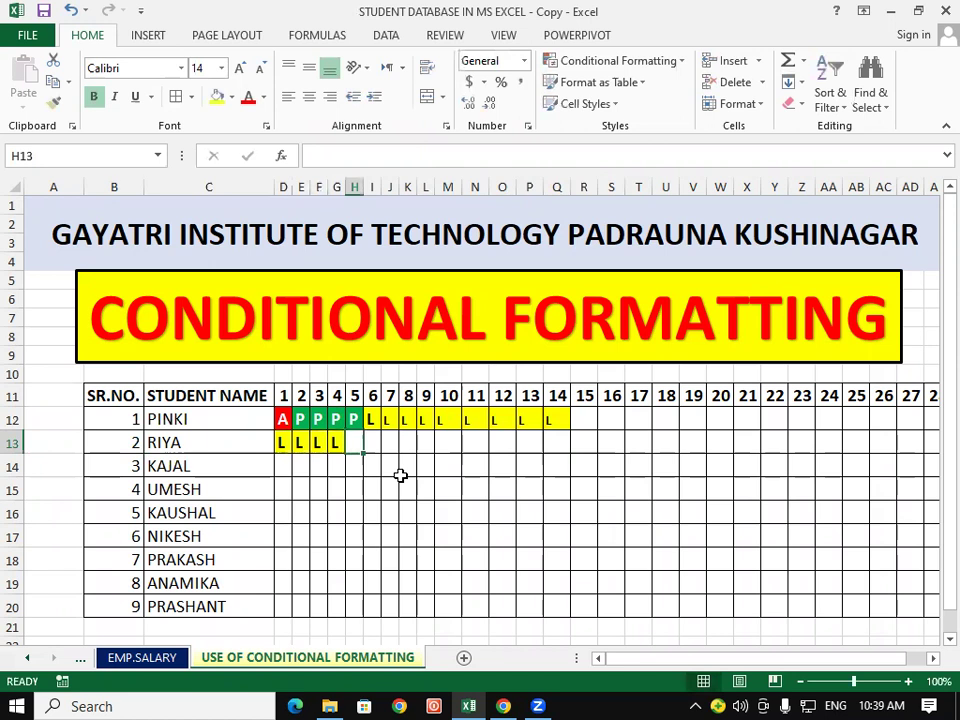
pyautogui.write('P')
pyautogui.press('Tab')
pyautogui.write('P')
pyautogui.press('Tab')
pyautogui.write('P')
pyautogui.press('Tab')
pyautogui.write('P')
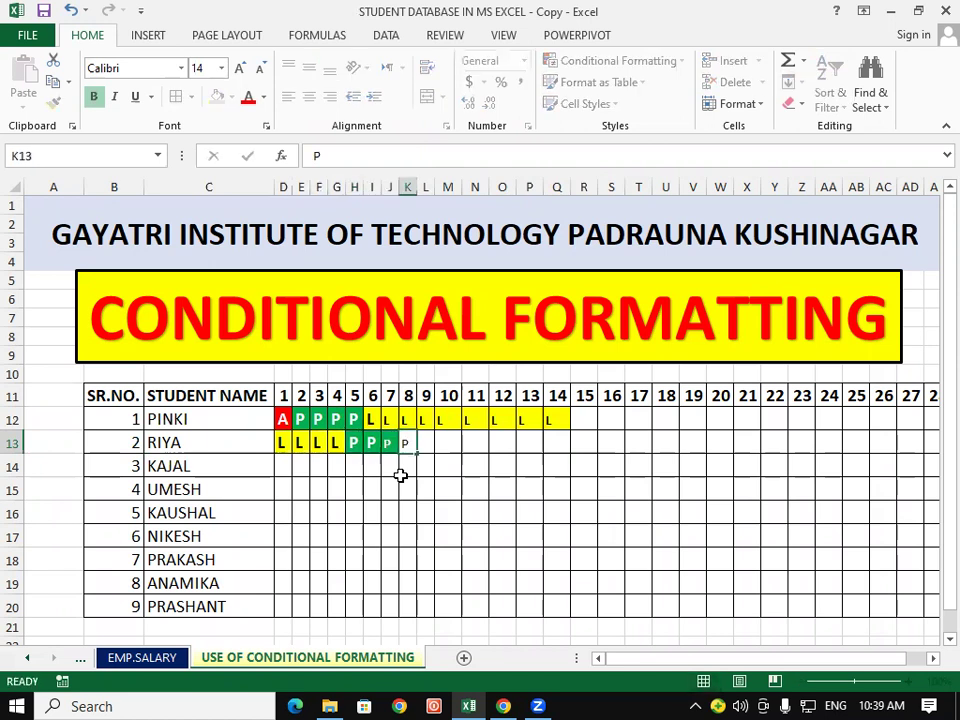
pyautogui.press('Tab')
pyautogui.write('P')
pyautogui.press('Tab')
pyautogui.write('P')
pyautogui.press('Tab')
pyautogui.write('P')
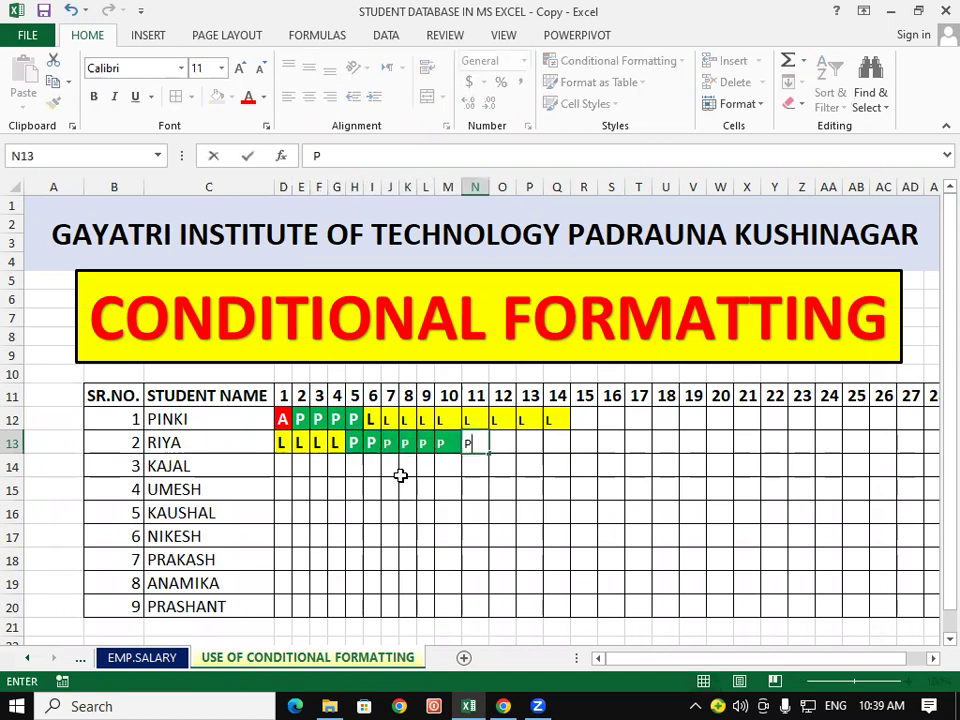
pyautogui.write('\tP\tP\tP')
pyautogui.press('Tab')
pyautogui.press('Tab')
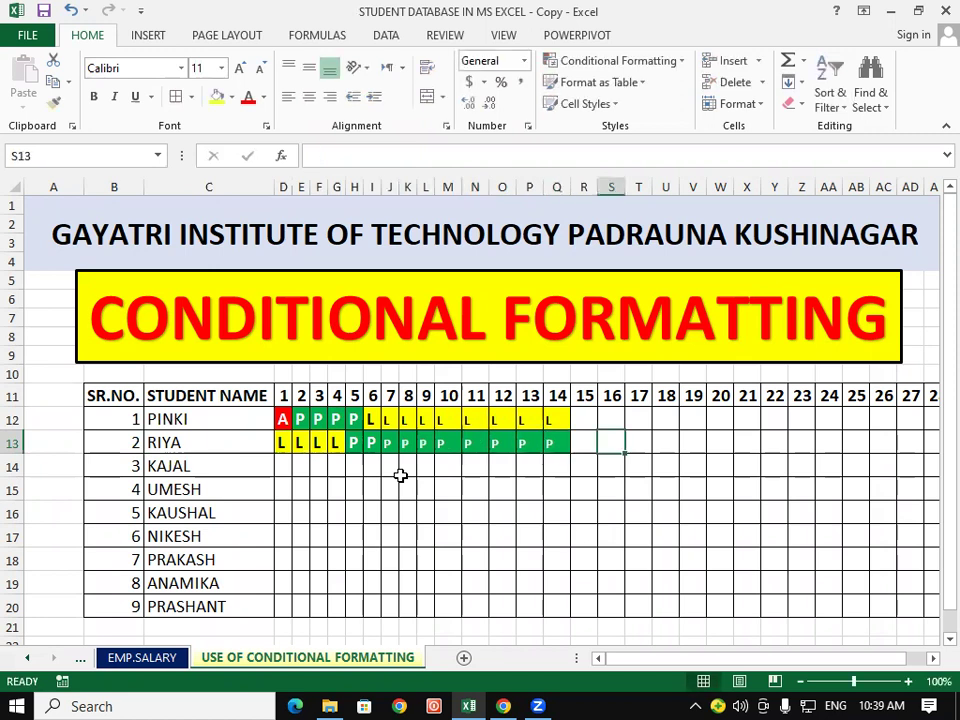
pyautogui.write('A\tA')
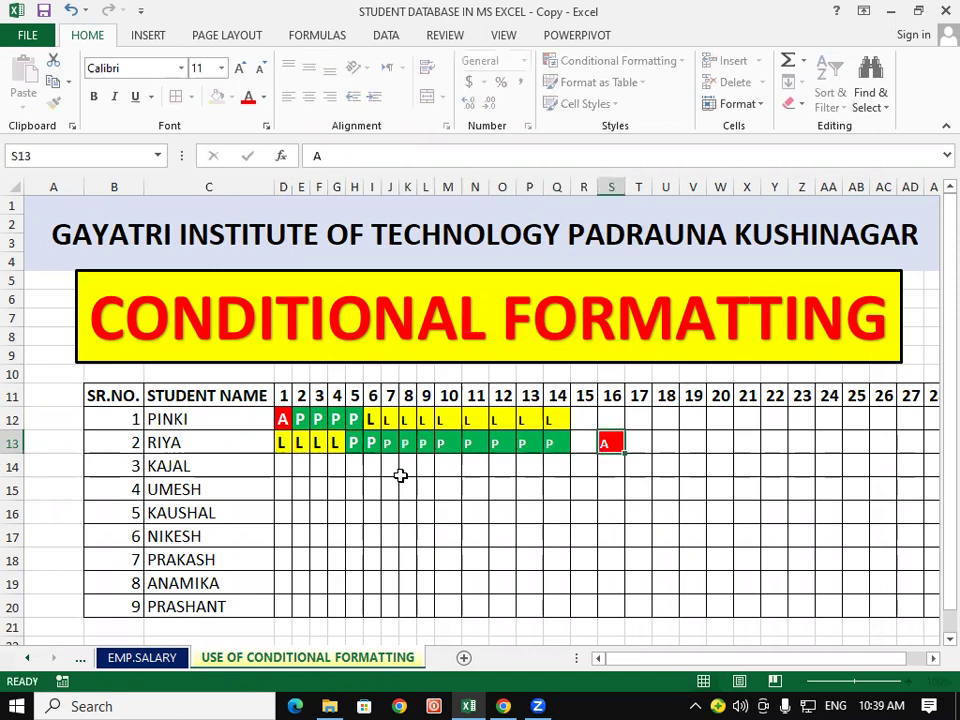
pyautogui.write('\tA\tA\tA')
pyautogui.press('Tab')
pyautogui.press('Down')
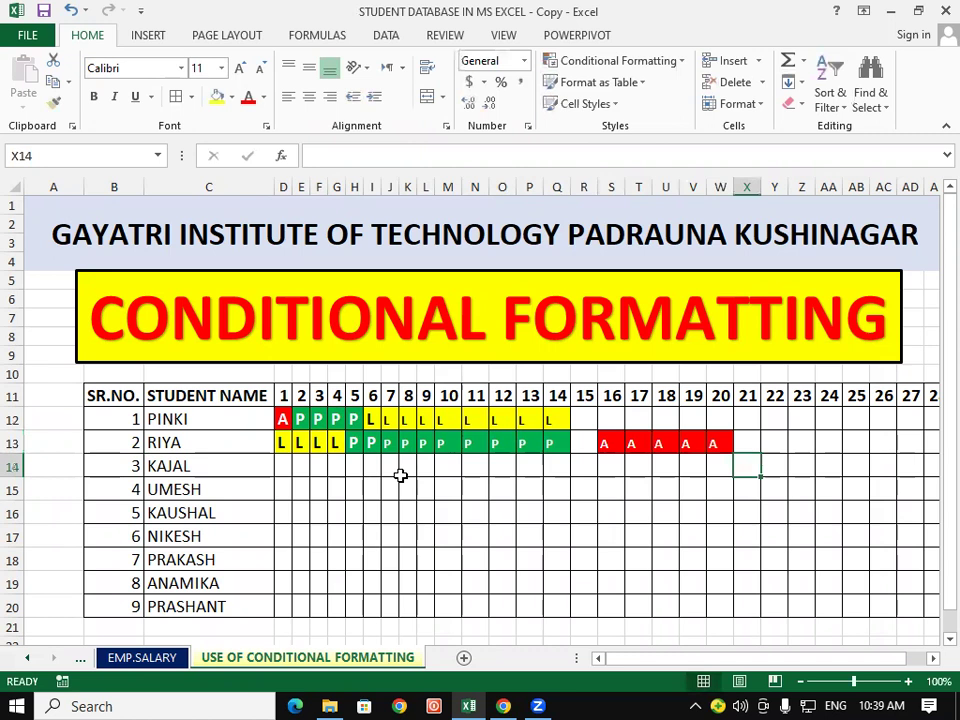
pyautogui.press('Left')
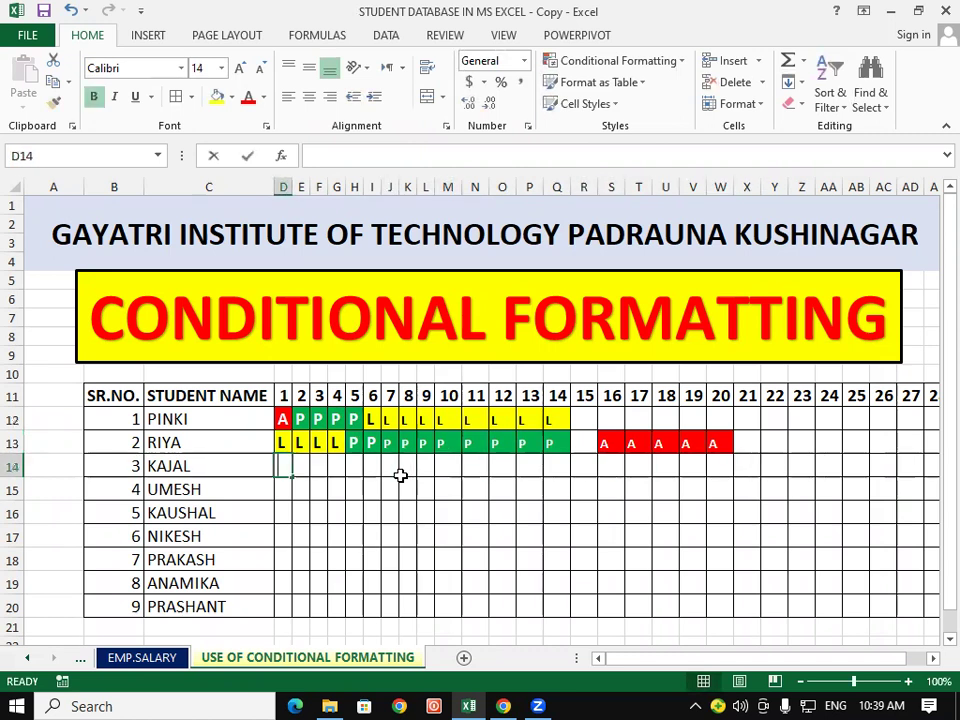
# Type six P's, then A's and L's across KAJAL's row 14.
pyautogui.write('P\tP\tP\tP\tP\tP\t')
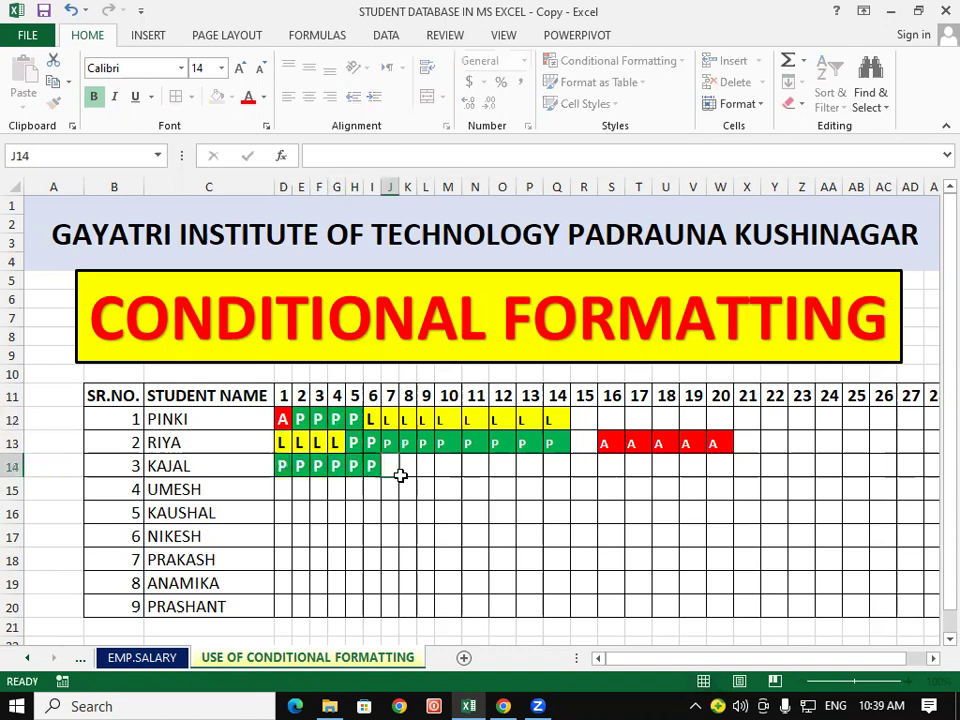
pyautogui.write('A')
pyautogui.press('Tab')
pyautogui.write('A')
pyautogui.press('Tab')
pyautogui.write('A')
pyautogui.press('Tab')
pyautogui.write('A')
pyautogui.press('Tab')
pyautogui.write('A')
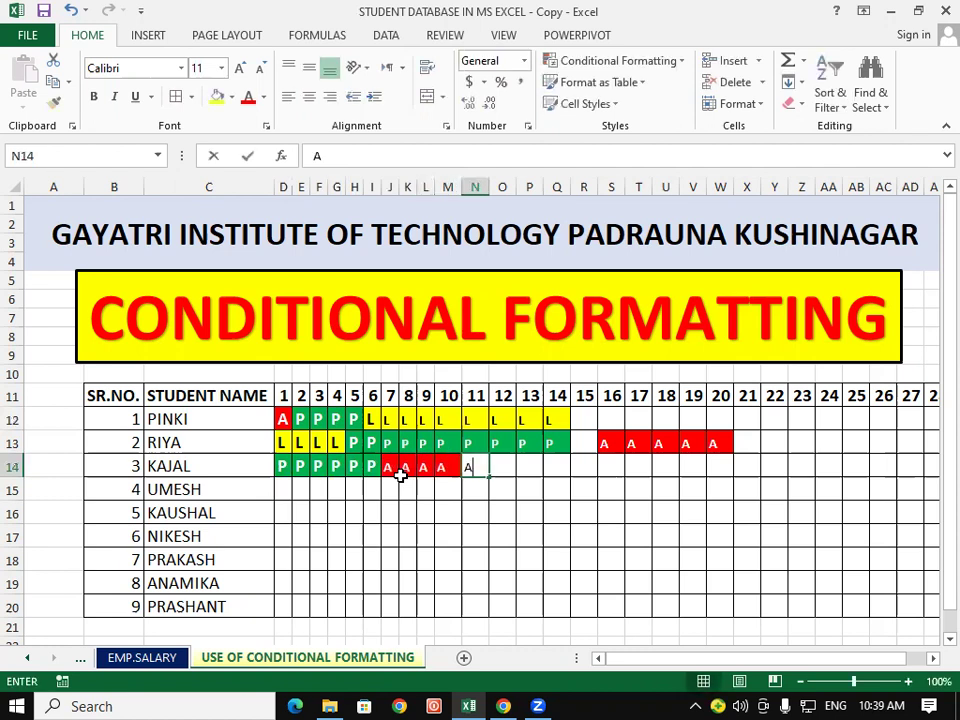
pyautogui.write('L')
pyautogui.press('Tab')
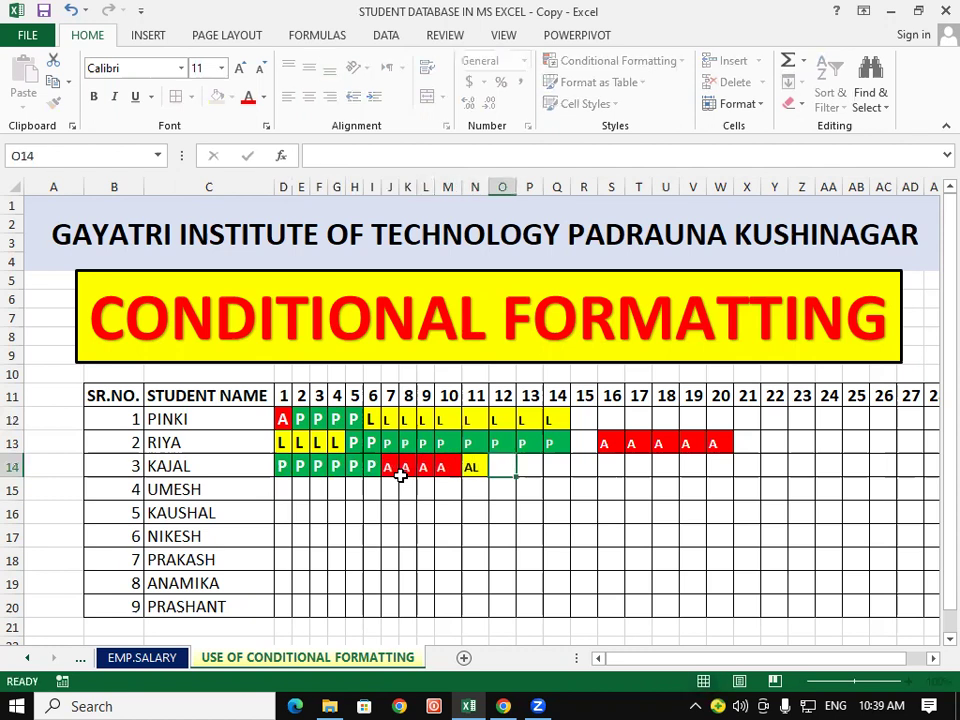
pyautogui.write('L')
pyautogui.press('Tab')
pyautogui.write('L')
pyautogui.press('Tab')
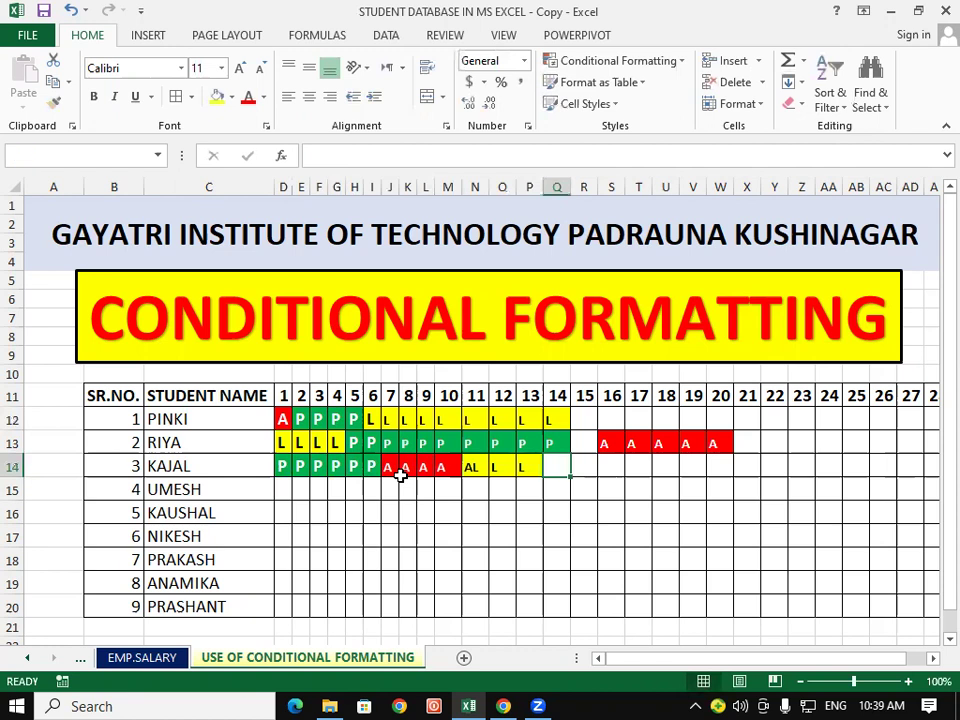
pyautogui.write('L')
pyautogui.press('Tab')
# Replace the mistyped AL entry in N14 with L.
pyautogui.click(480, 469)
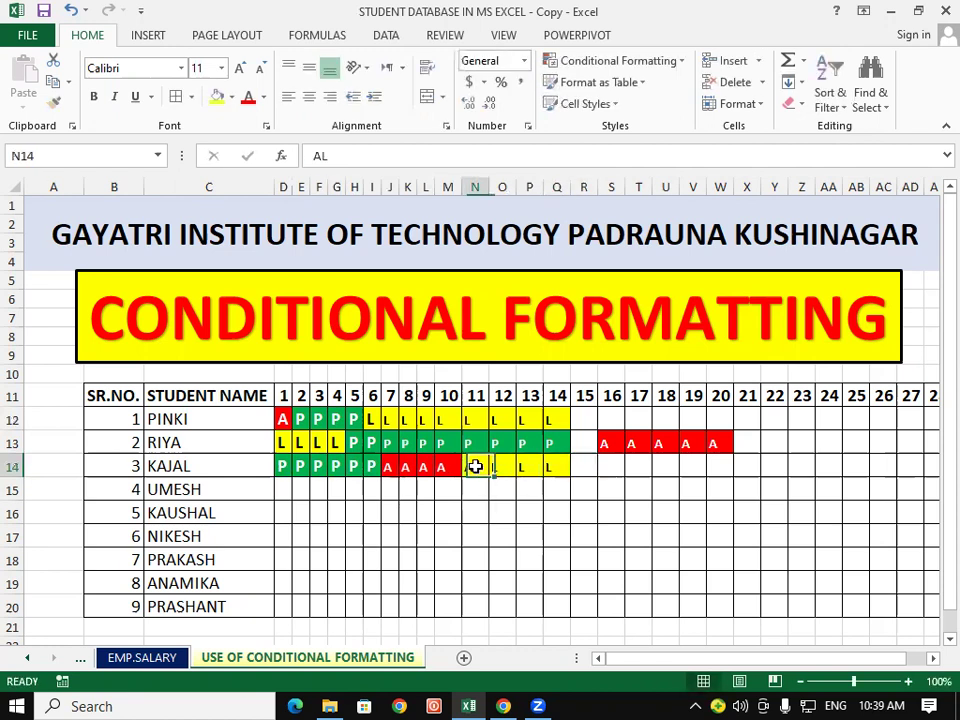
pyautogui.press('Delete')
pyautogui.write('L')
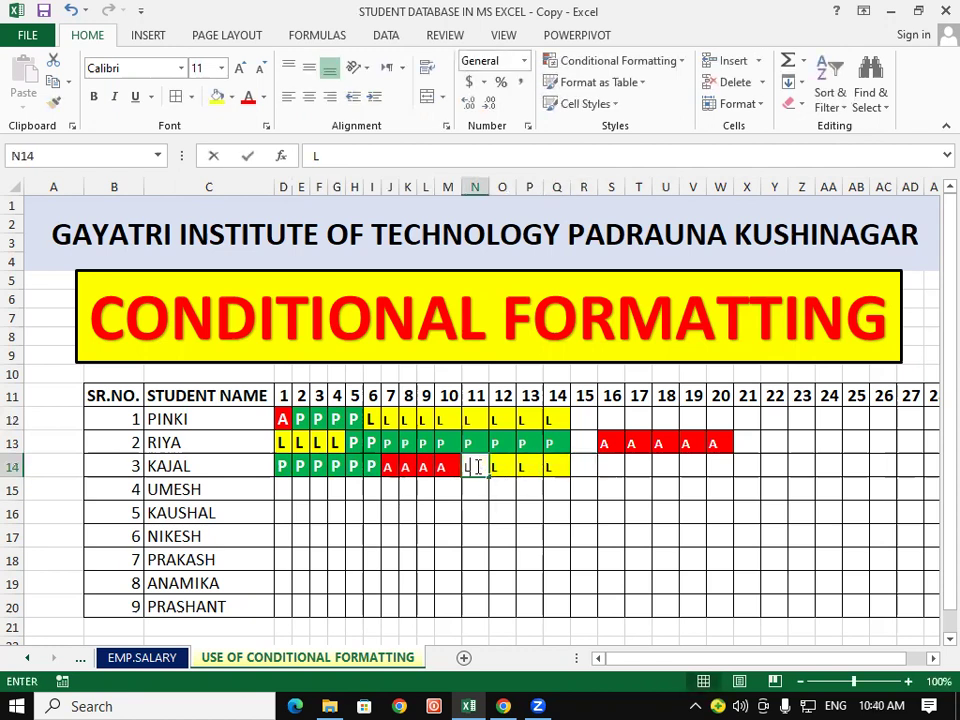
pyautogui.press('Tab')
pyautogui.click(642, 566)
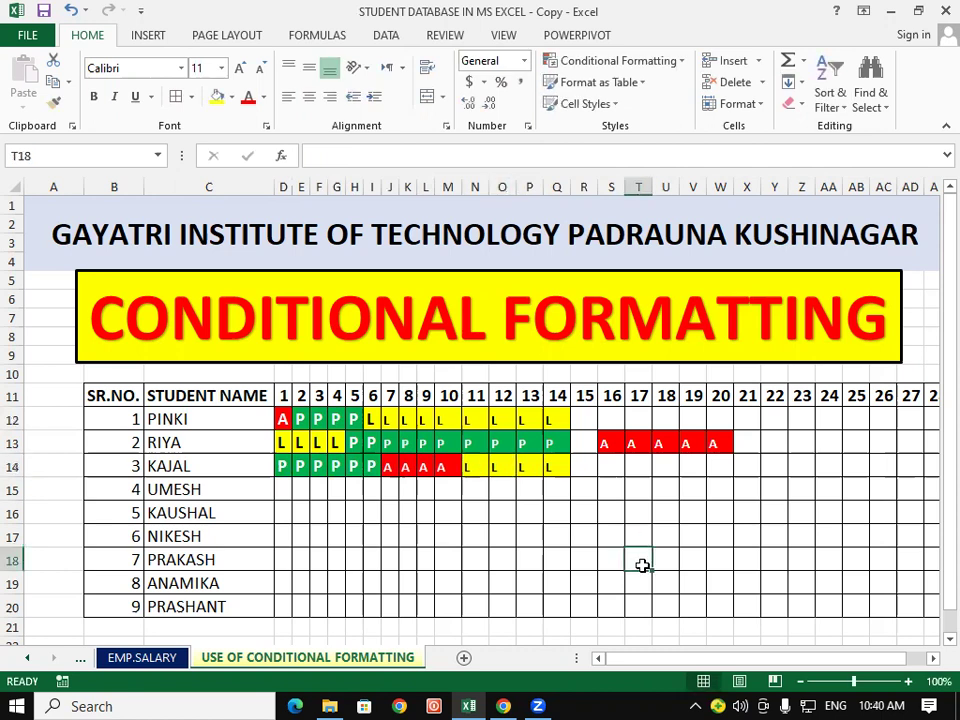
pyautogui.click(607, 61)
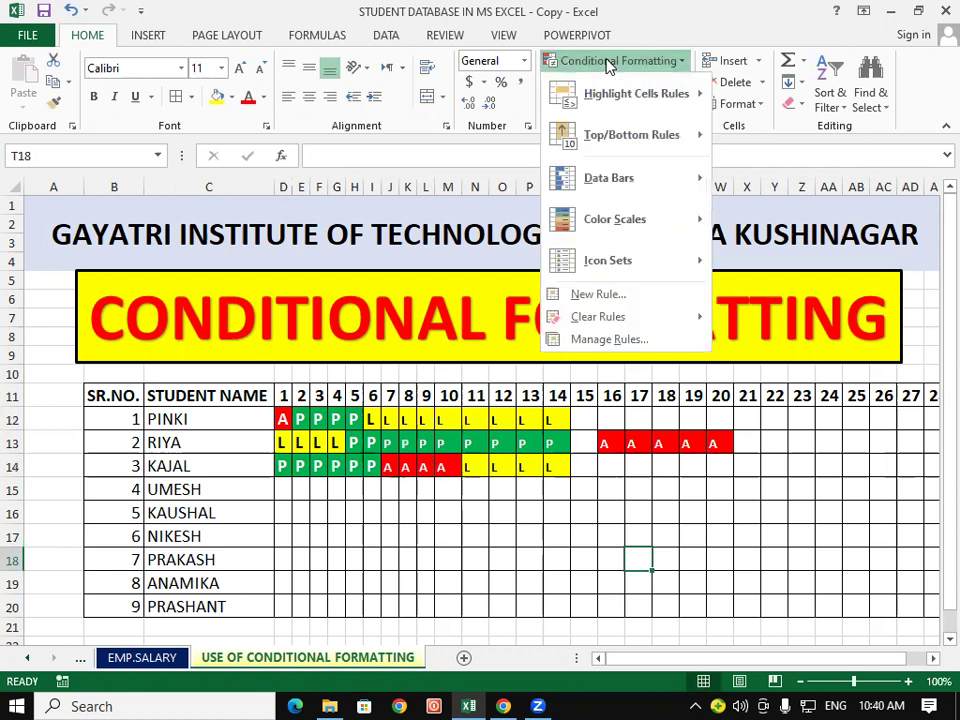
pyautogui.moveTo(636, 94)
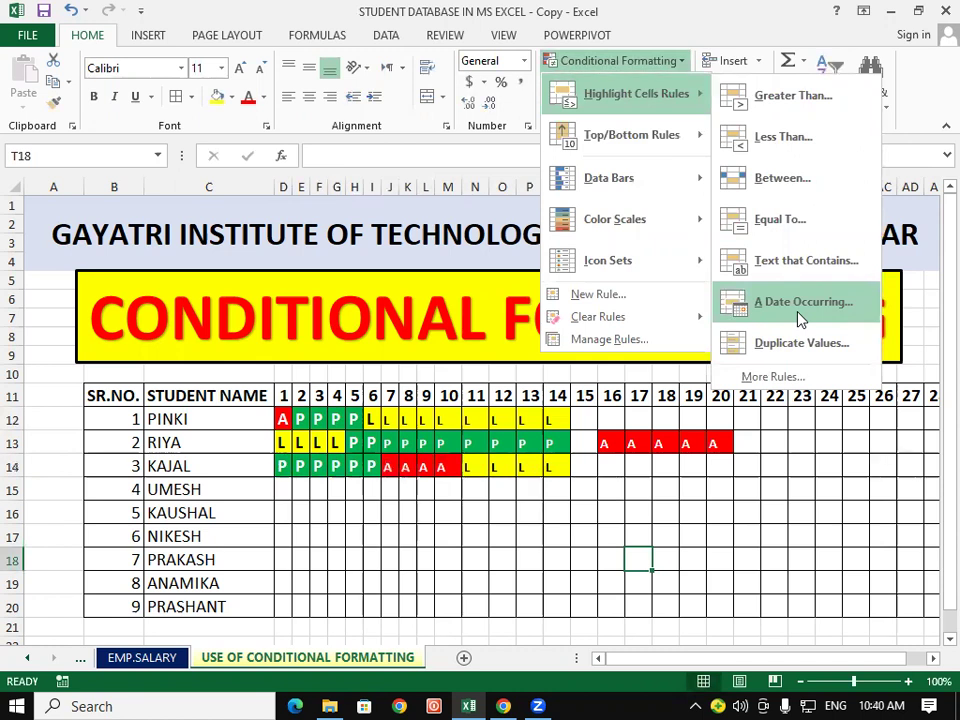
pyautogui.click(257, 401)
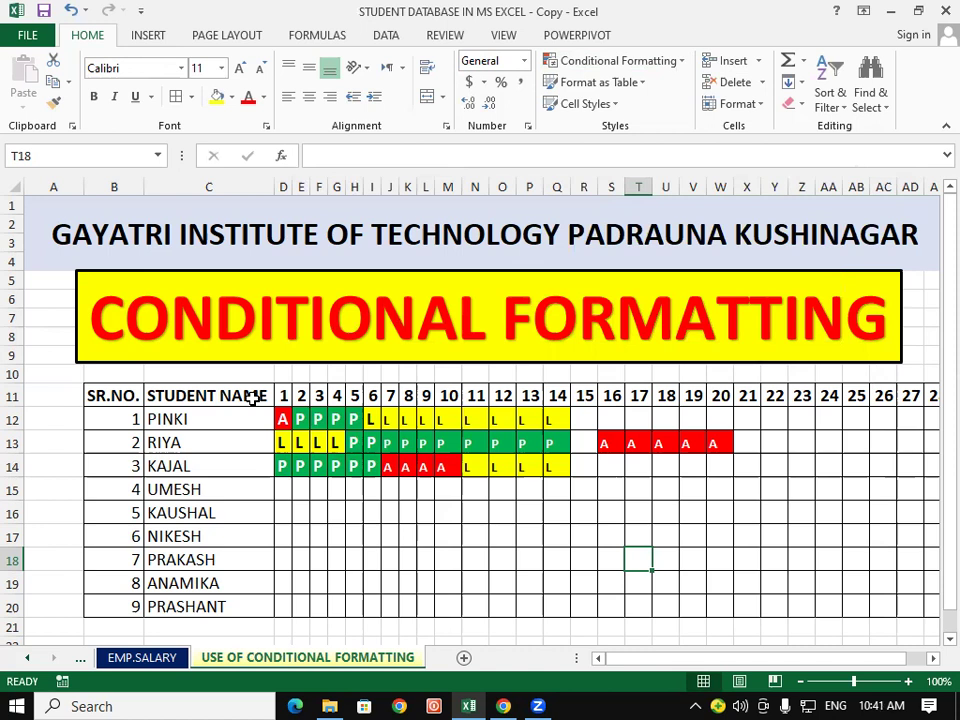
# Try inserting an entire column at day 1 header D11, then dismiss the cannot-shift warning.
pyautogui.click(253, 396)
pyautogui.click(319, 510)
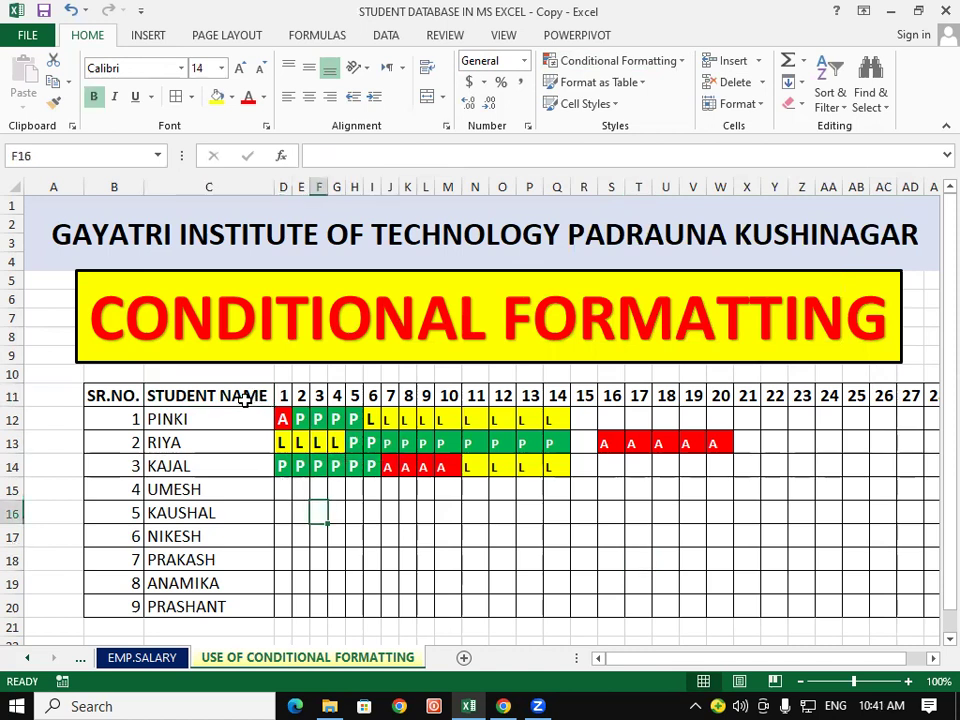
pyautogui.click(244, 399)
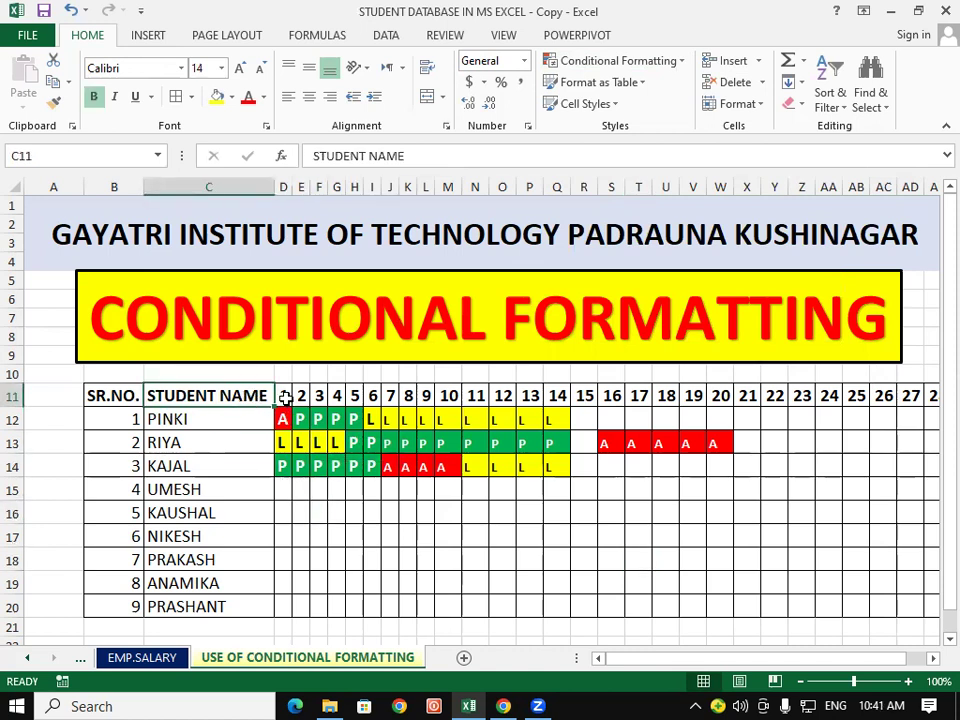
pyautogui.click(285, 398)
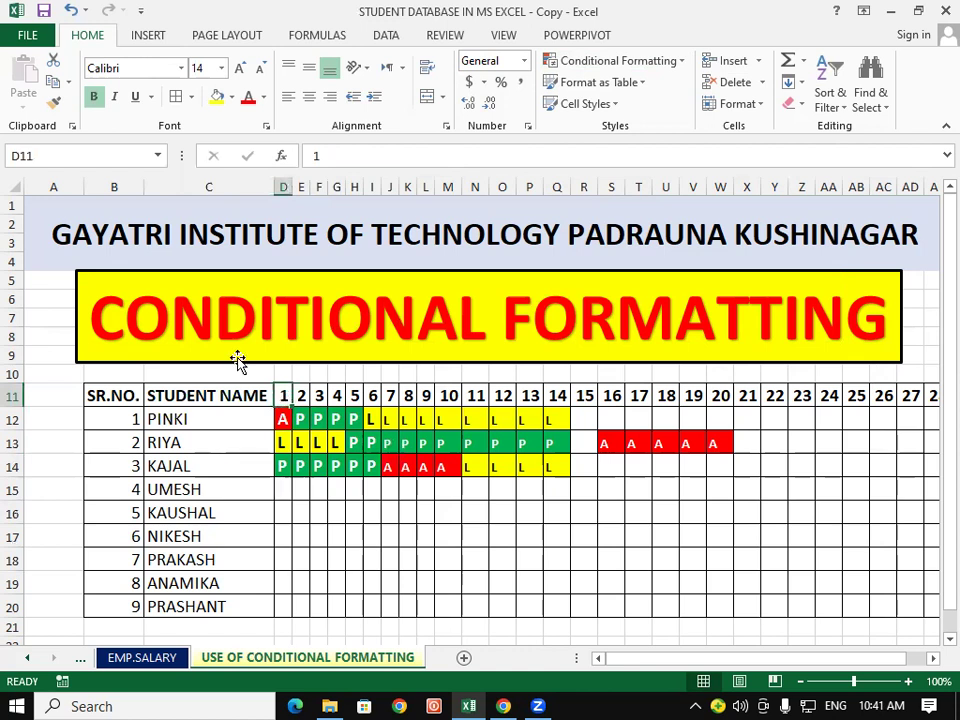
pyautogui.click(156, 395)
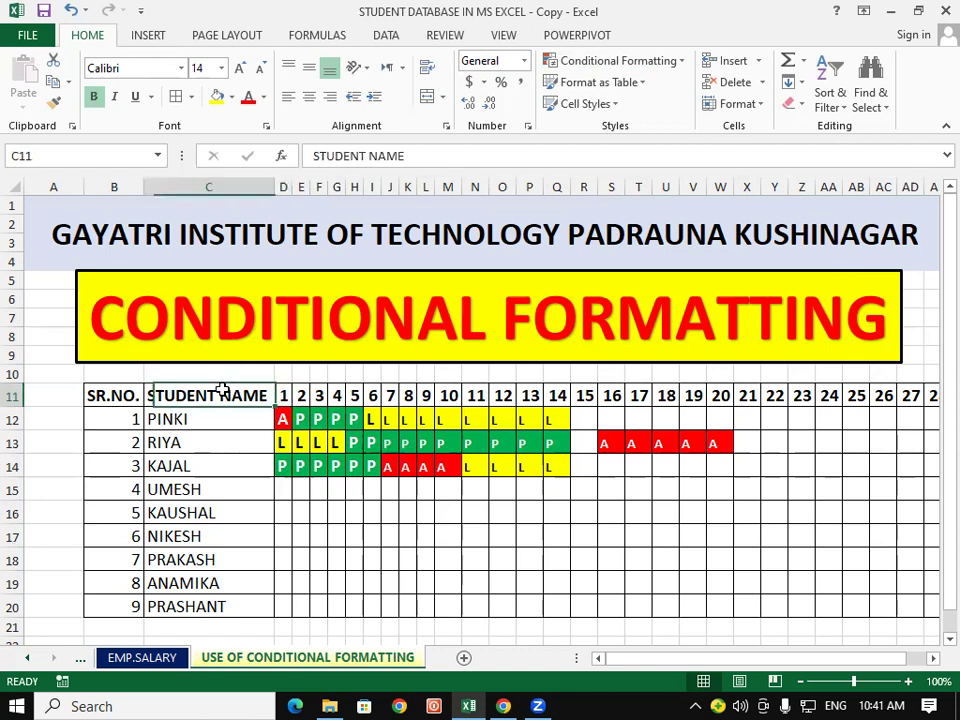
pyautogui.click(284, 395)
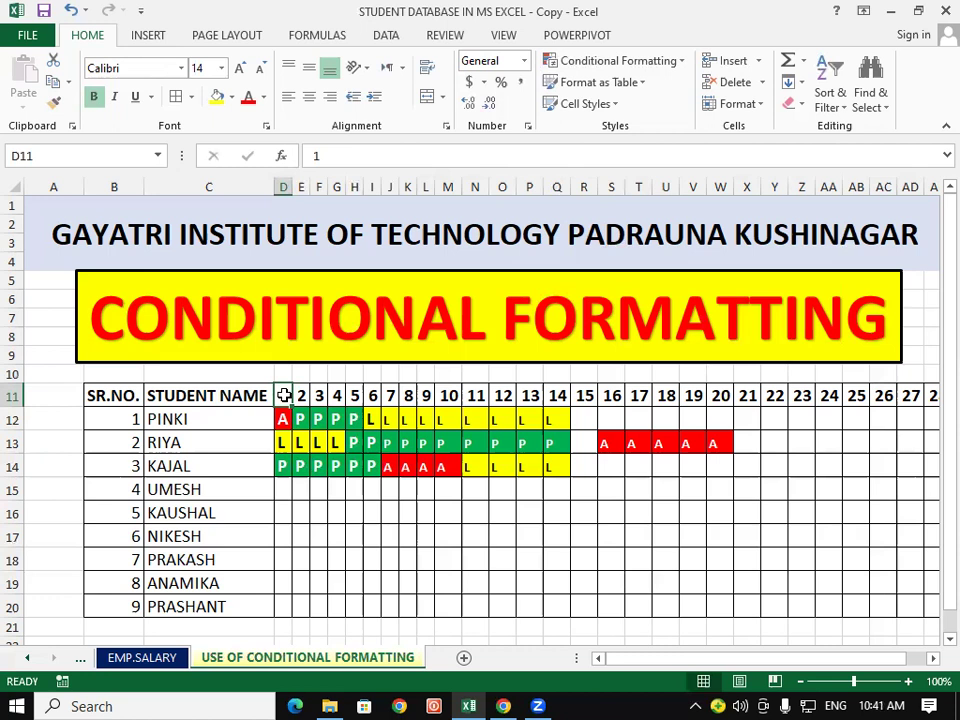
pyautogui.rightClick(284, 396)
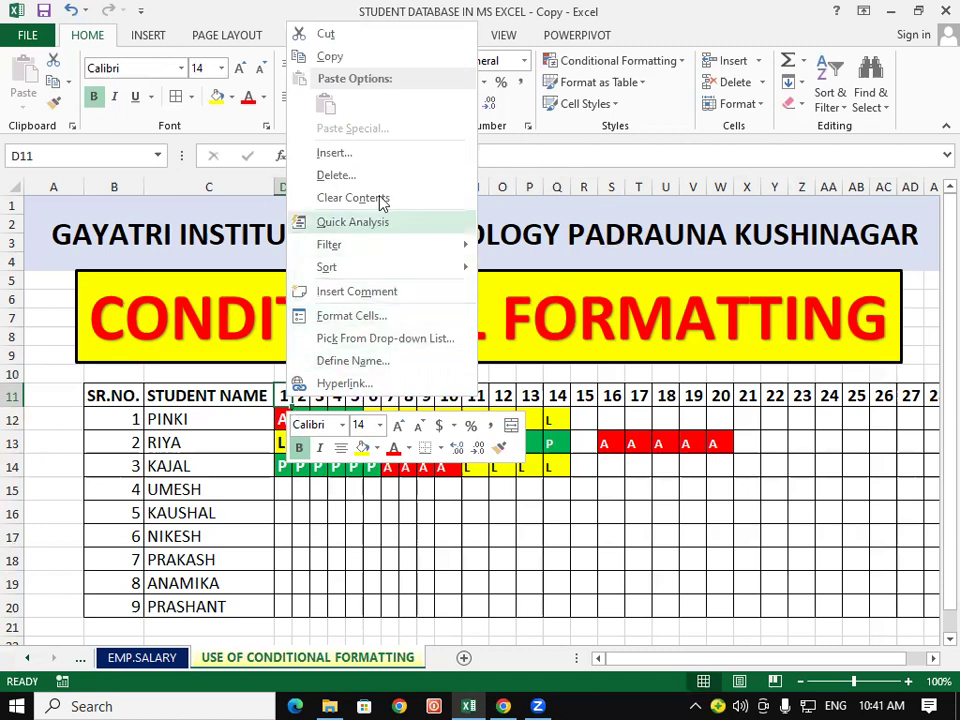
pyautogui.click(379, 156)
pyautogui.click(355, 174)
pyautogui.click(338, 208)
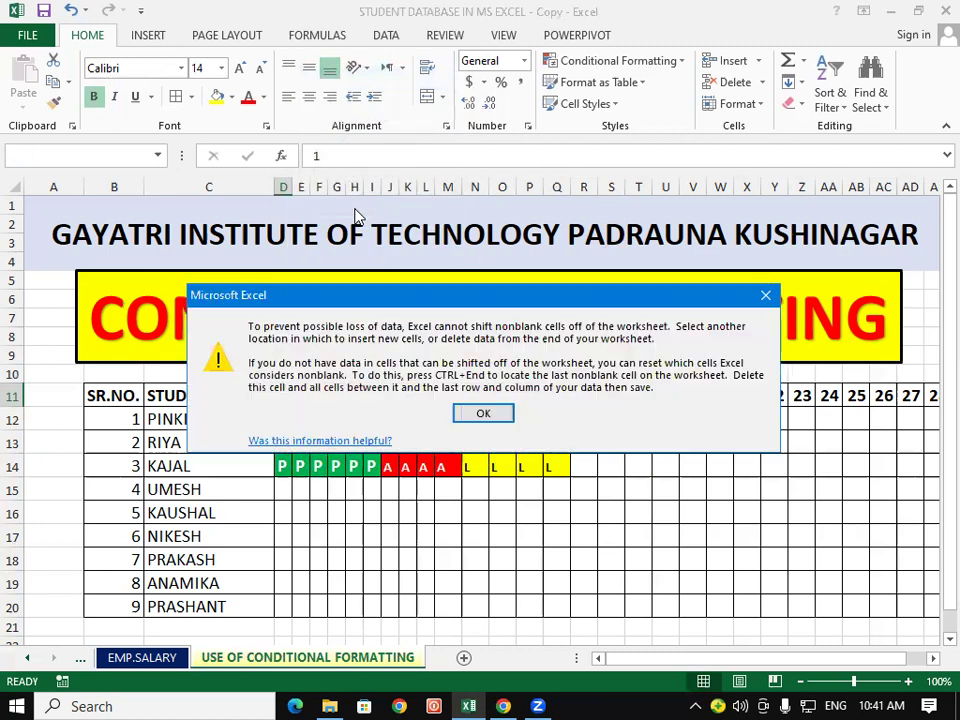
pyautogui.click(764, 294)
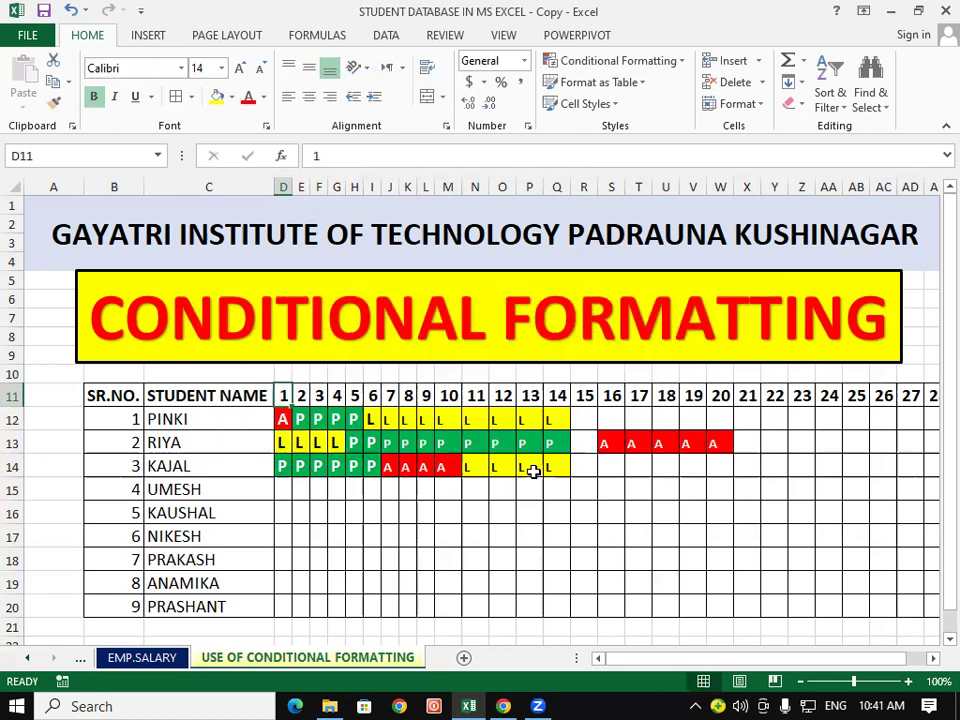
# Retry inserting an entire column at D11, triggering the nonblank-cells warning again.
pyautogui.click(503, 520)
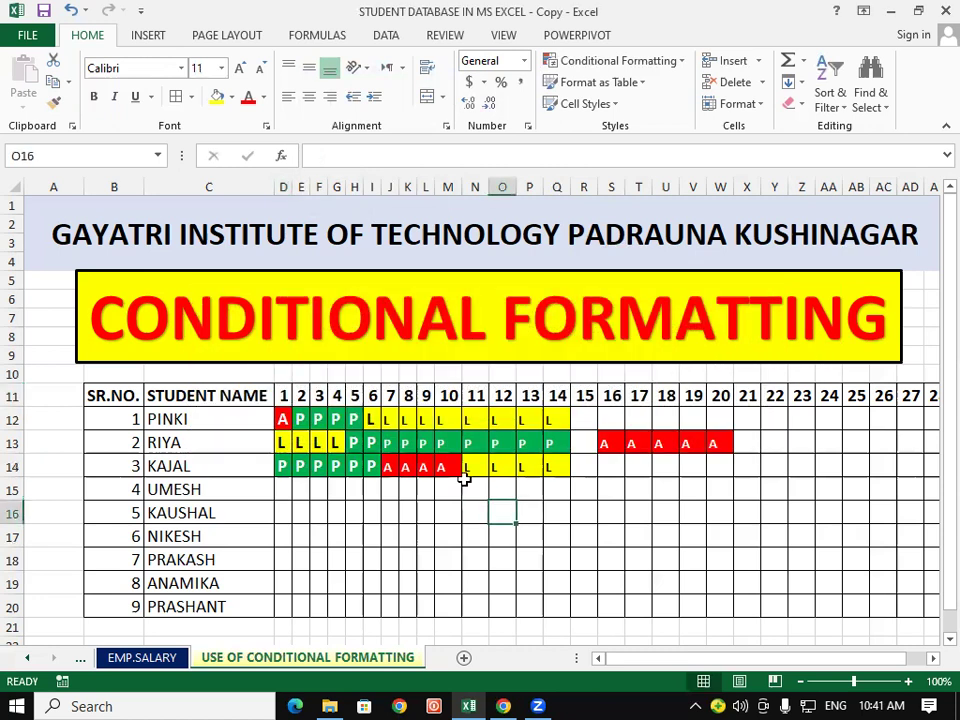
pyautogui.click(281, 396)
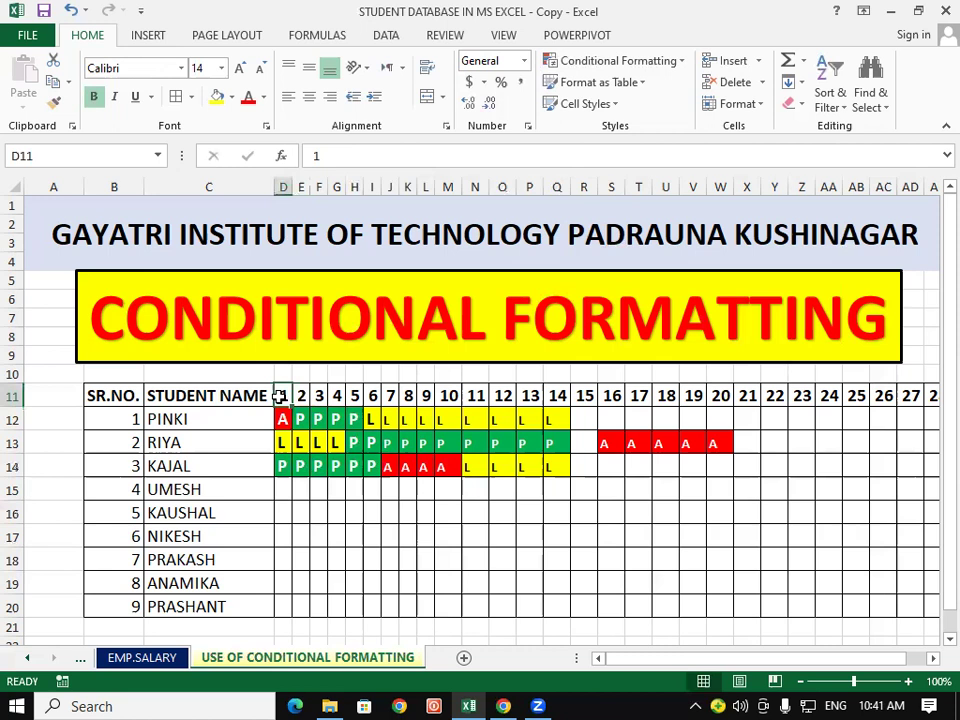
pyautogui.rightClick(281, 396)
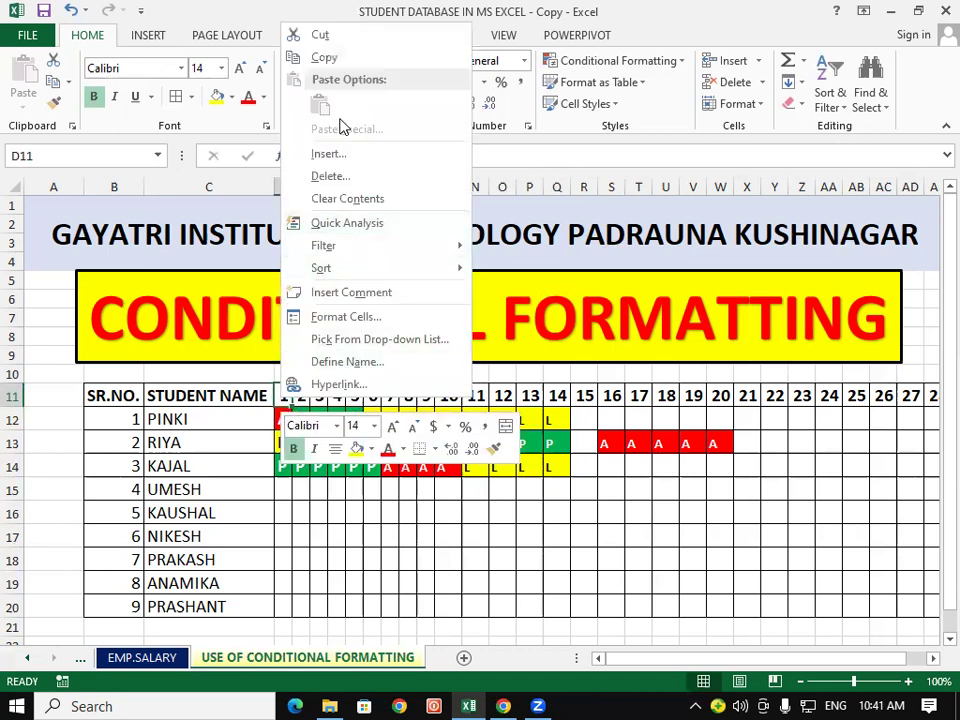
pyautogui.click(322, 152)
pyautogui.click(318, 176)
pyautogui.click(315, 208)
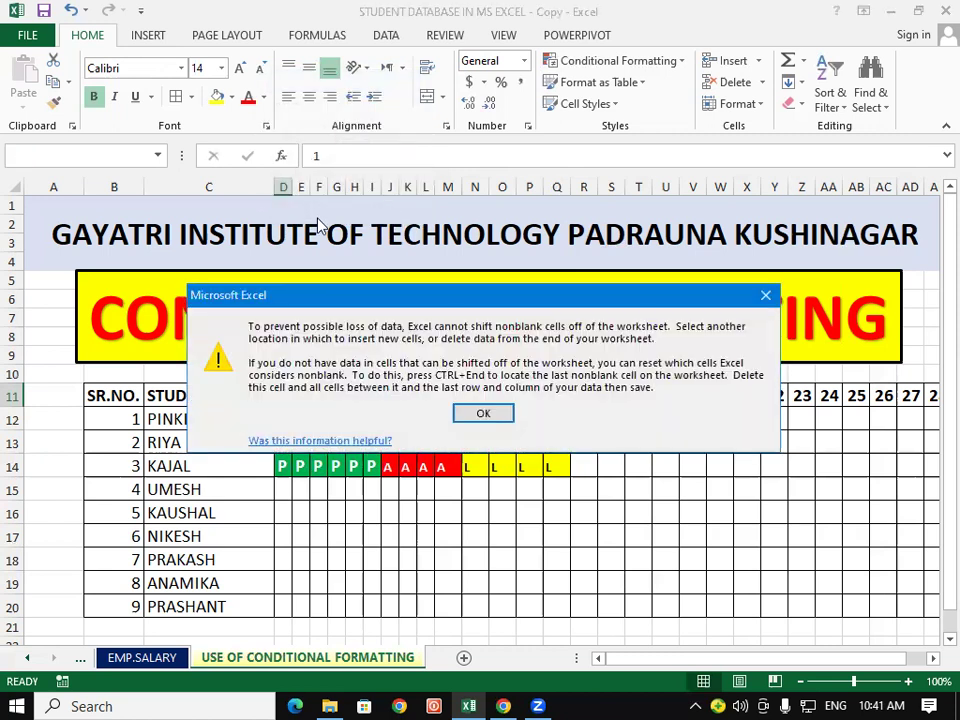
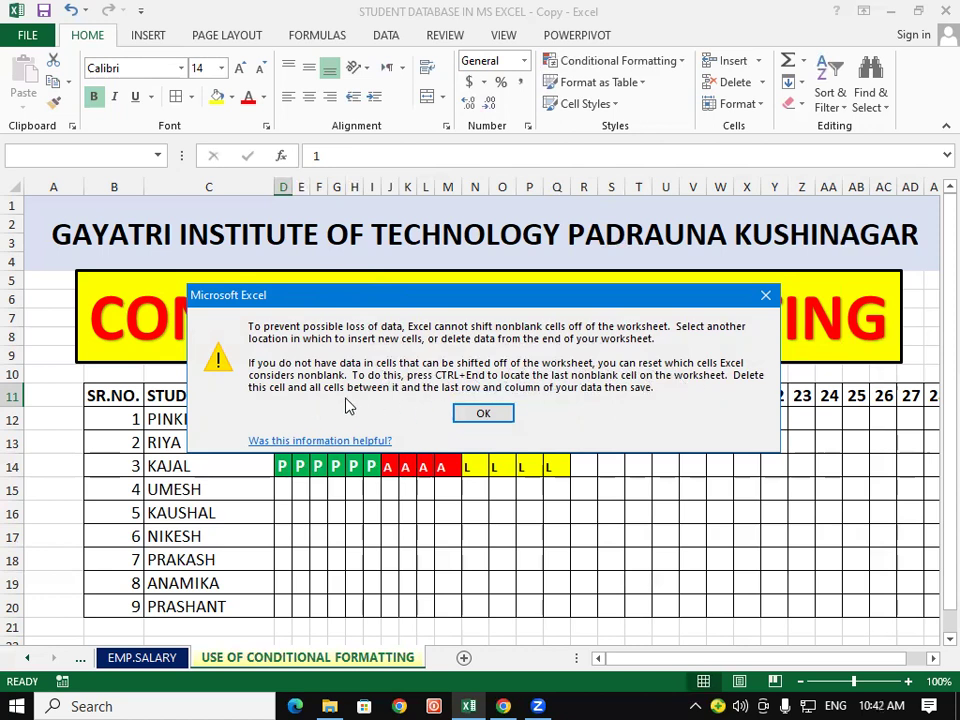
# Dismiss the cannot-shift-cells warning and reselect cells in the attendance grid and names column.
pyautogui.click(766, 295)
pyautogui.click(510, 460)
pyautogui.moveTo(283, 419); pyautogui.dragTo(692, 514)
pyautogui.click(208, 489)
# Retry inserting an entire column at the STUDENT NAME heading, then dismiss the repeated warning.
pyautogui.click(240, 397)
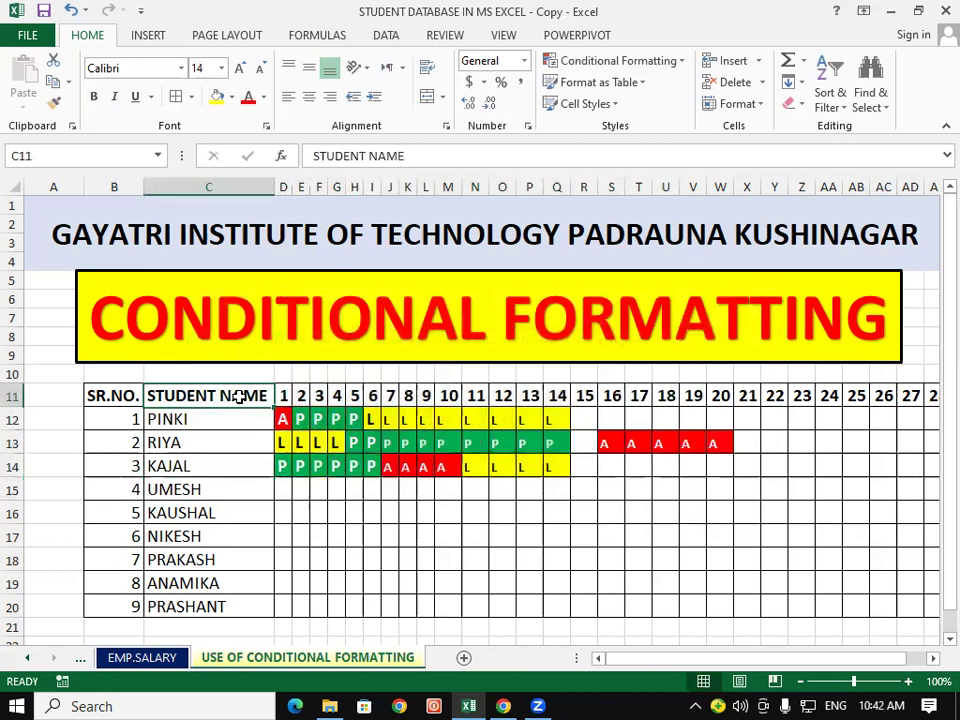
pyautogui.rightClick(240, 397)
pyautogui.click(311, 154)
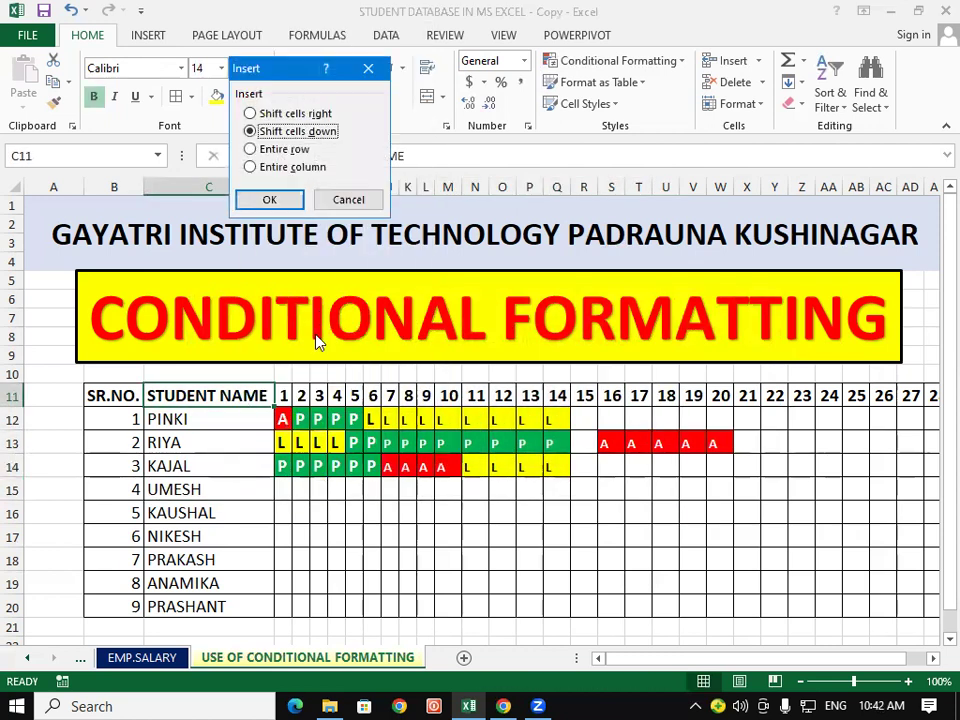
pyautogui.click(262, 167)
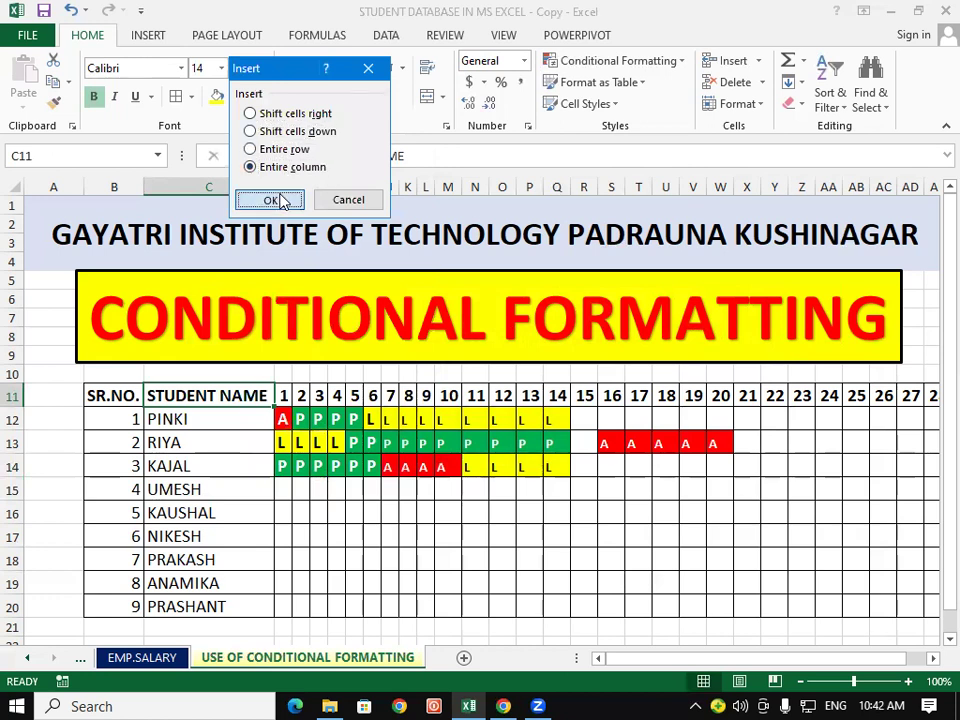
pyautogui.click(282, 201)
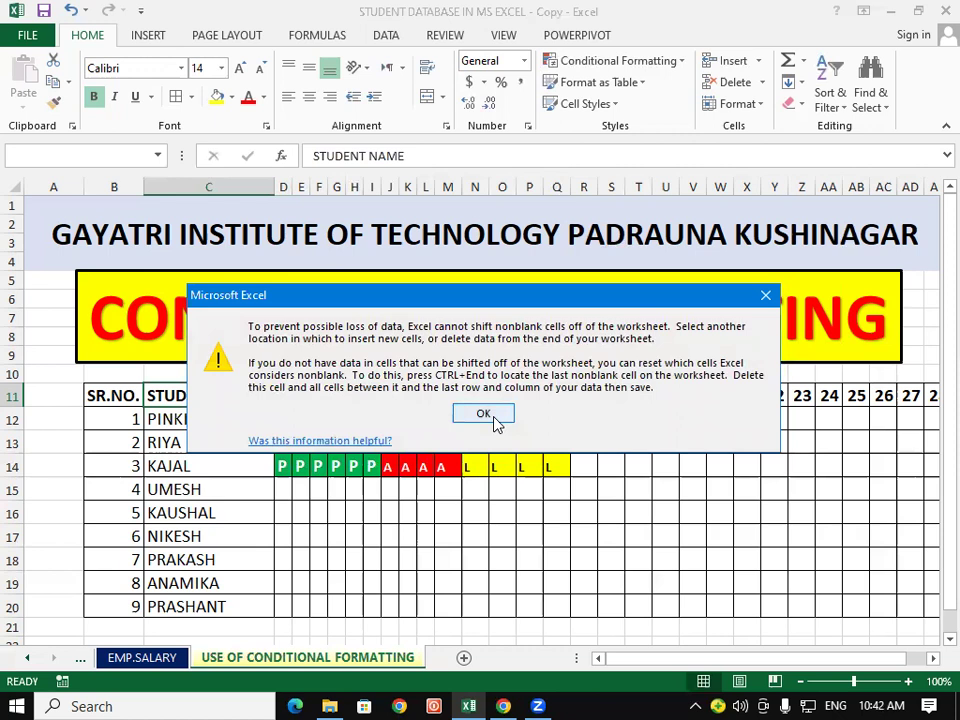
pyautogui.click(483, 414)
# Select the whole attendance grid, day headings included.
pyautogui.click(424, 514)
pyautogui.click(283, 397)
pyautogui.moveTo(283, 414)
pyautogui.mouseDown()
pyautogui.moveTo(421, 563)
pyautogui.moveTo(936, 596)
pyautogui.moveTo(900, 612)
pyautogui.moveTo(679, 610)
pyautogui.moveTo(741, 604)
pyautogui.mouseUp()
# Cut the attendance grid and paste it at cell E11.
pyautogui.rightClick(472, 444)
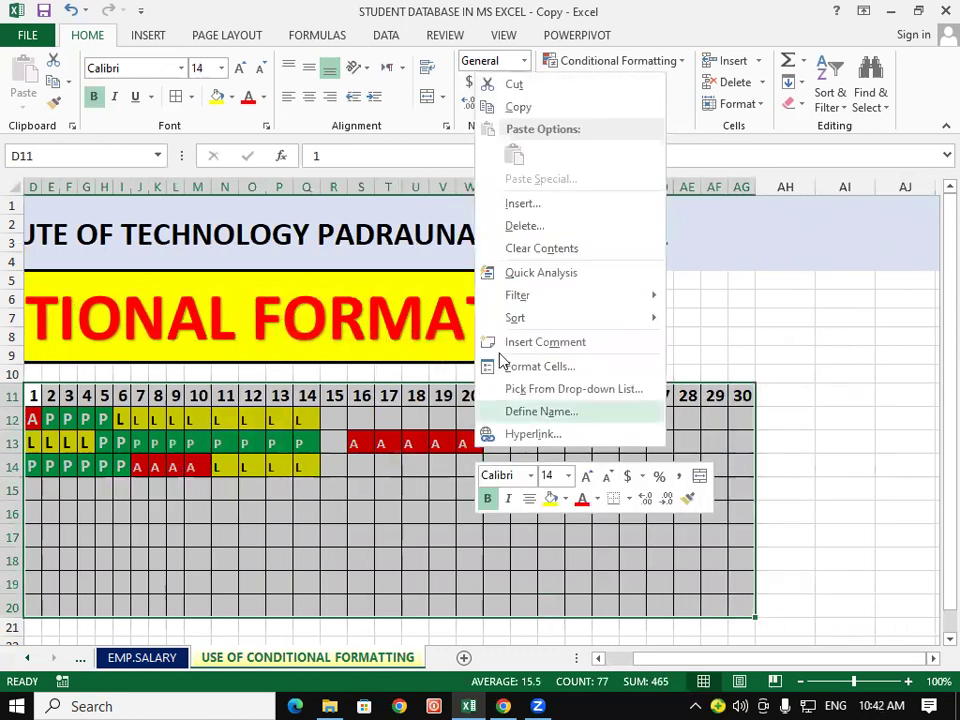
pyautogui.click(512, 84)
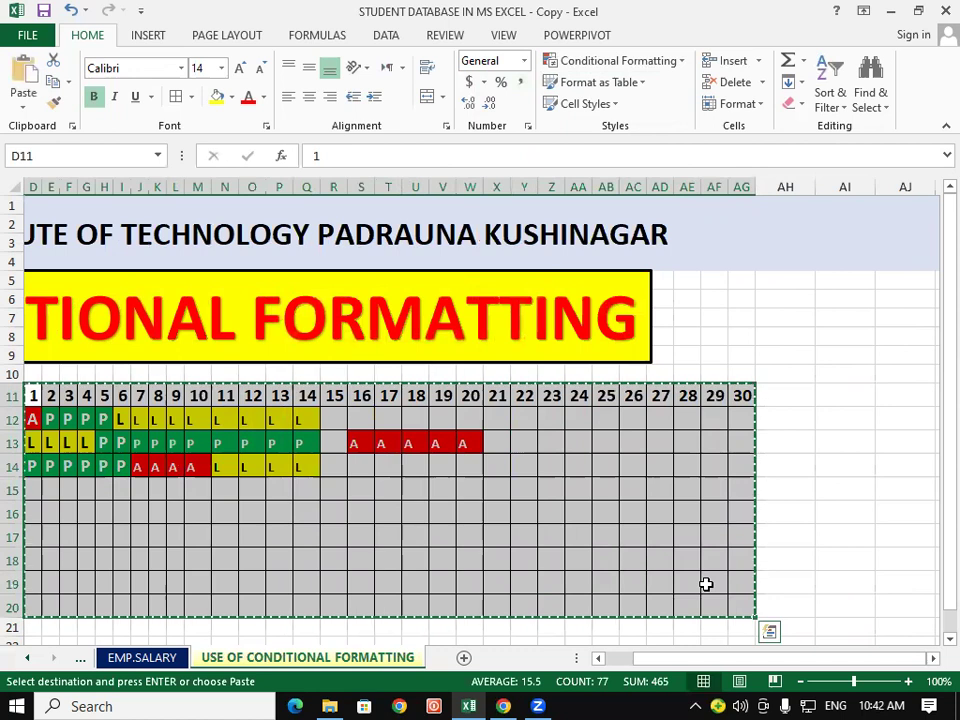
pyautogui.moveTo(880, 664); pyautogui.dragTo(620, 664)
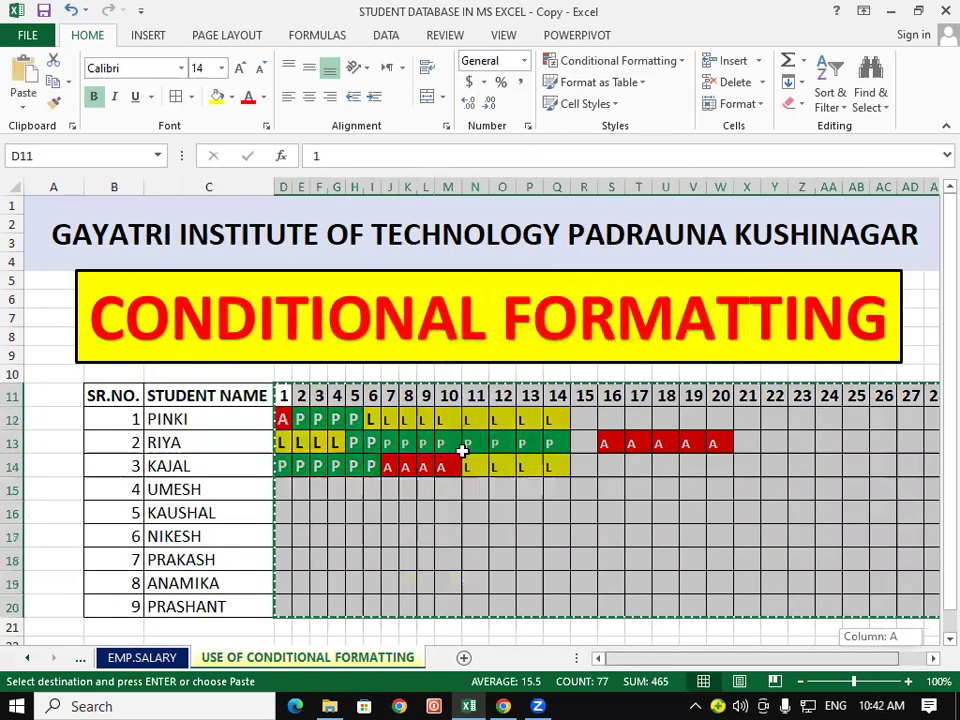
pyautogui.click(299, 391)
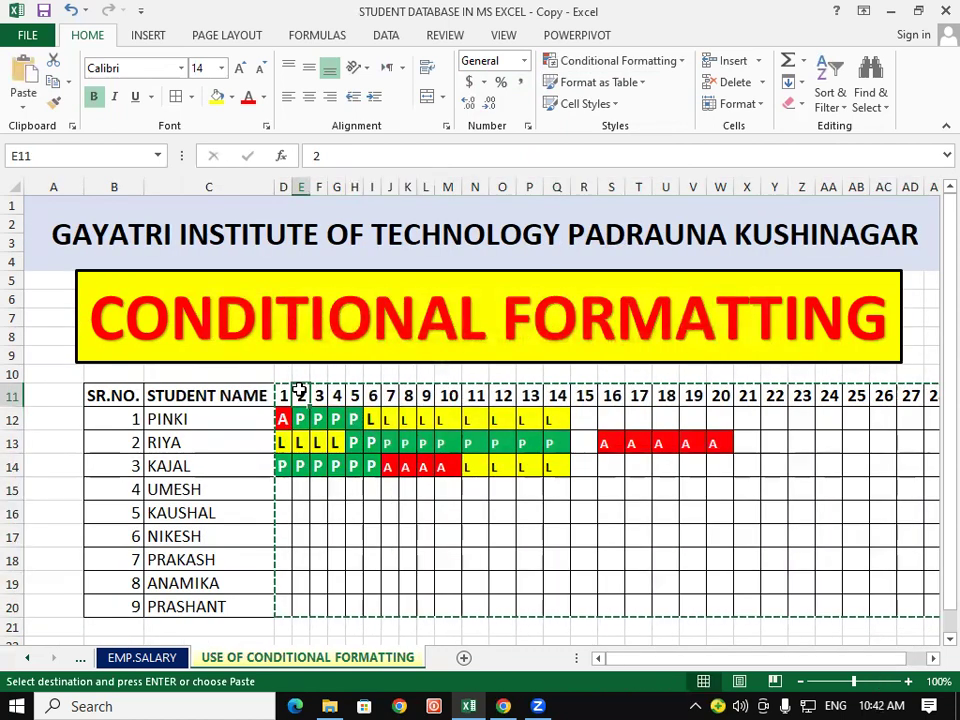
pyautogui.press('Return')
# Enter P in cell D12, then select the names and first day columns.
pyautogui.click(354, 510)
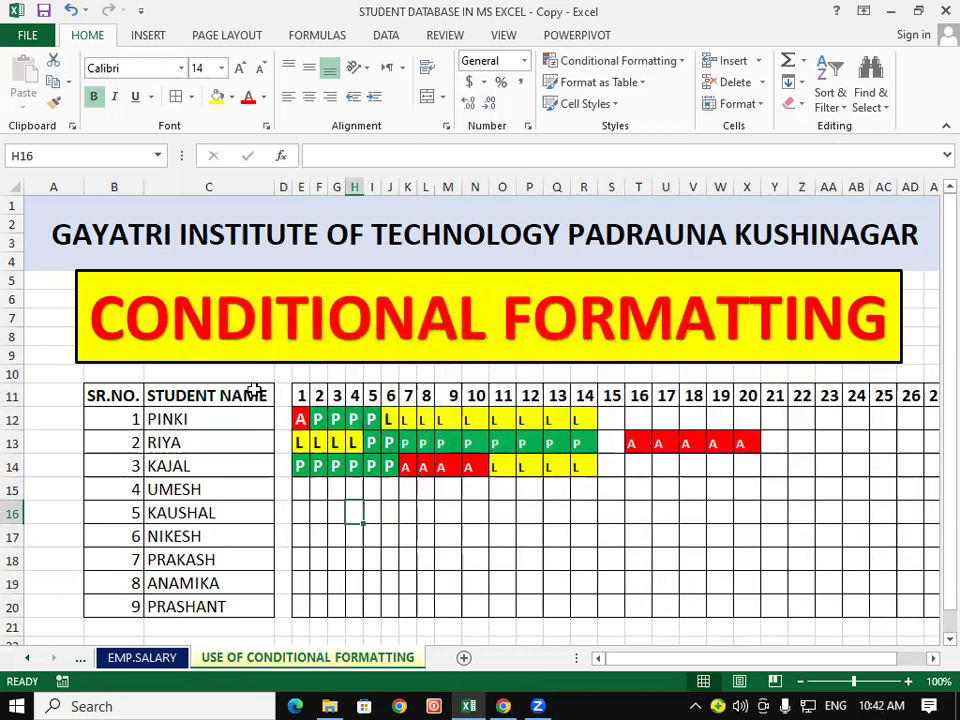
pyautogui.click(281, 422)
pyautogui.write('P')
pyautogui.press('Return')
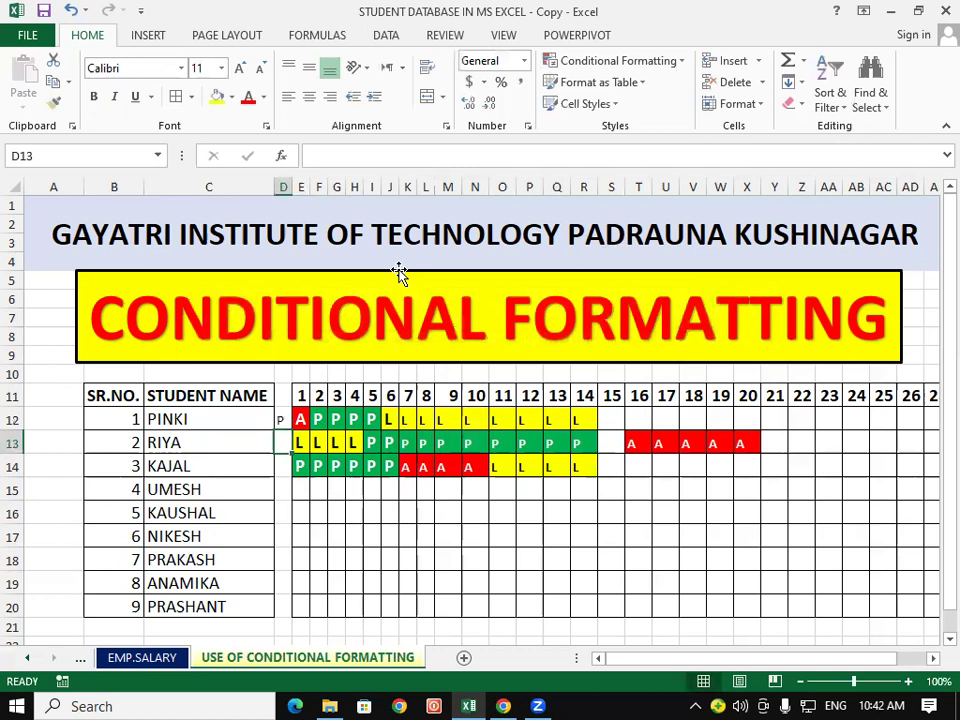
pyautogui.click(334, 505)
pyautogui.click(284, 418)
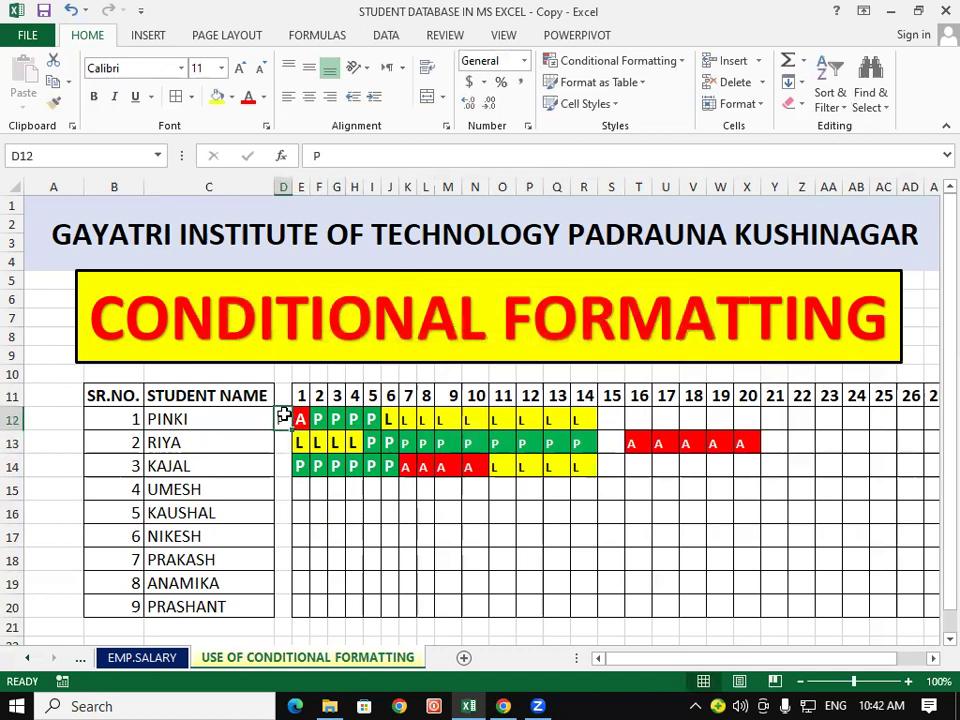
pyautogui.click(354, 488)
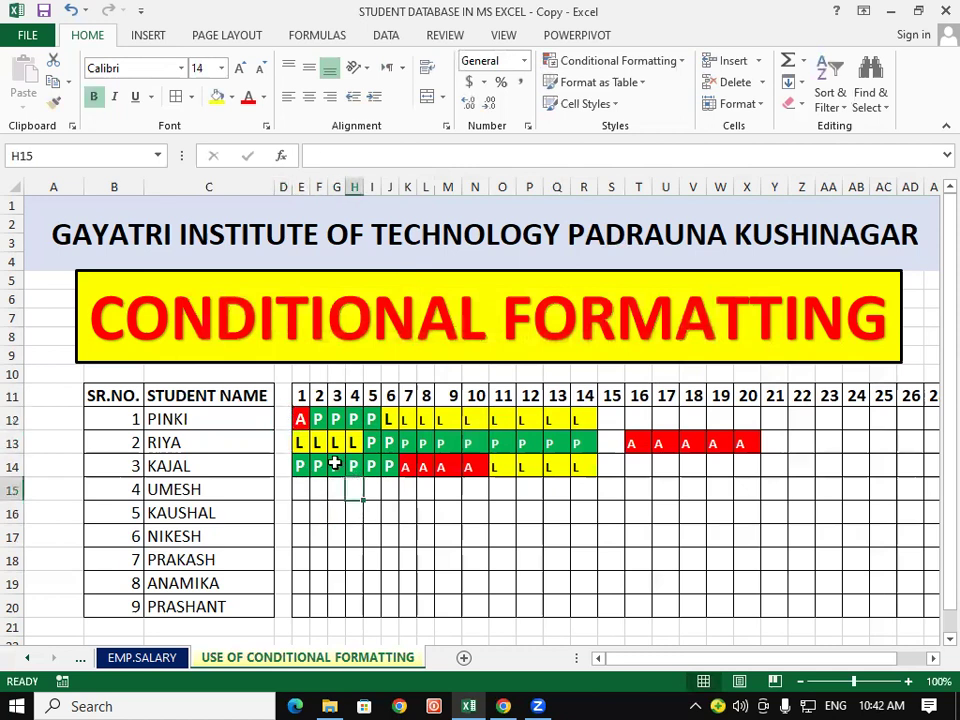
pyautogui.moveTo(231, 394); pyautogui.dragTo(327, 605)
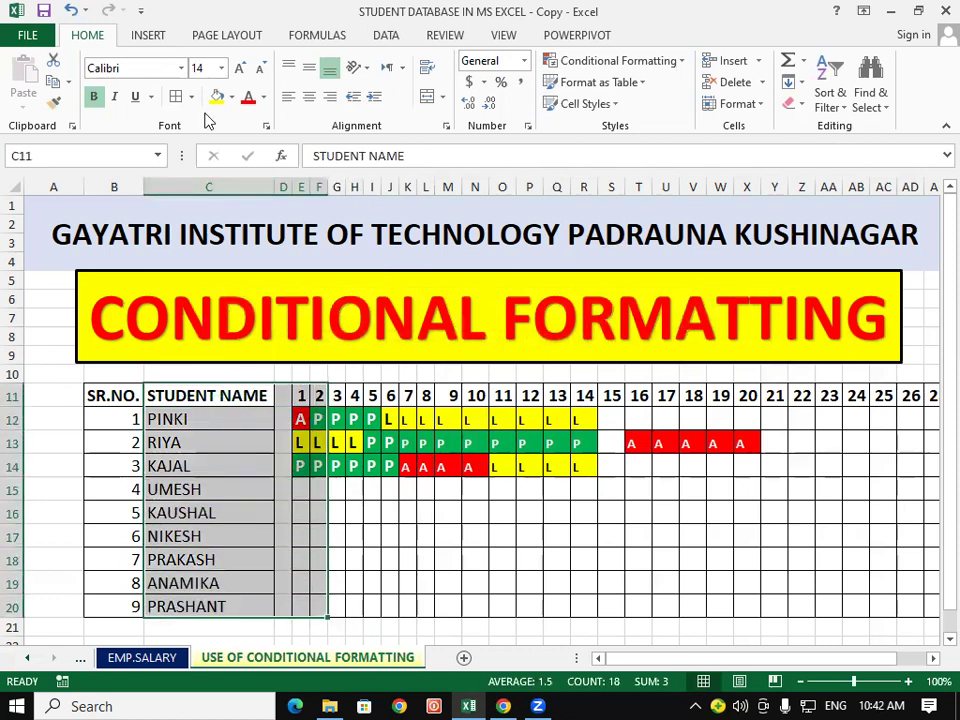
# Enter the heading DATE in cell D11 and widen column D.
pyautogui.click(381, 536)
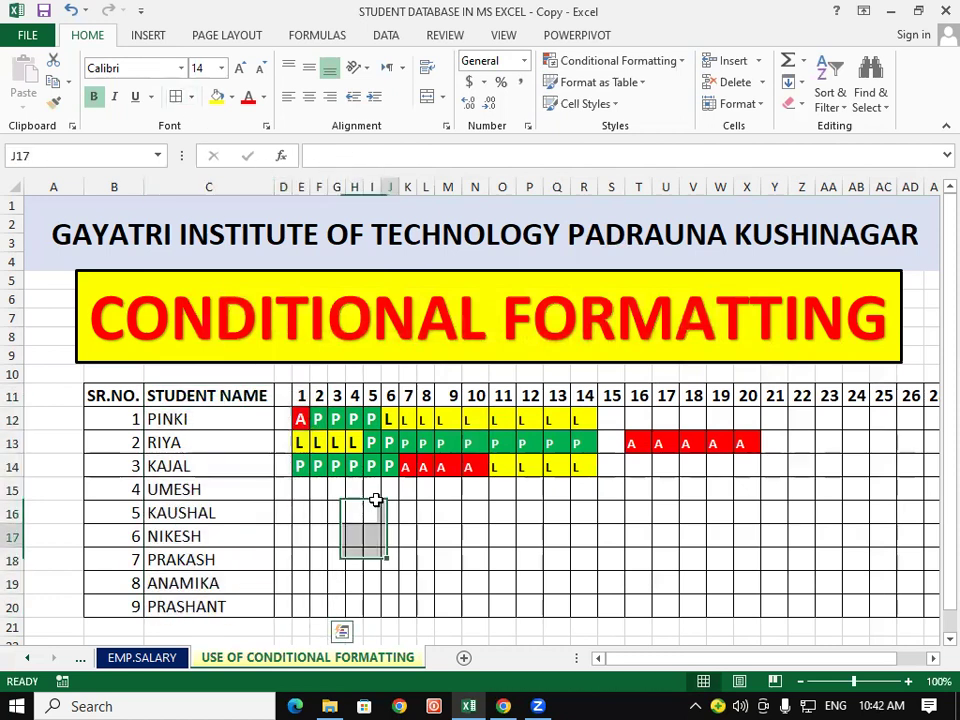
pyautogui.doubleClick(283, 394)
pyautogui.write('DATE')
pyautogui.click(330, 530)
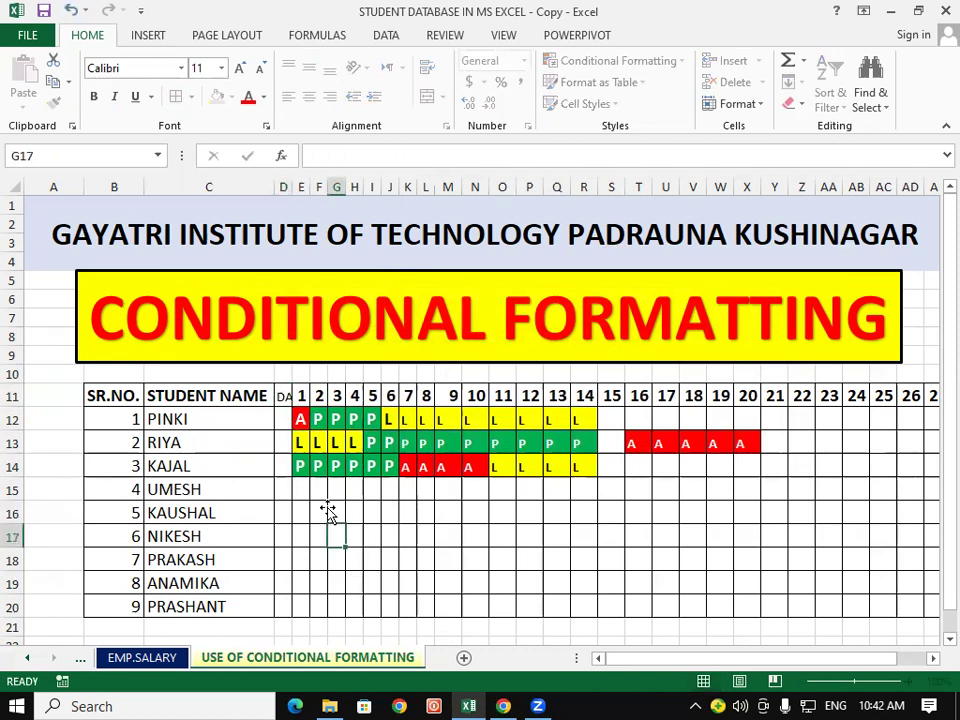
pyautogui.moveTo(287, 187); pyautogui.dragTo(310, 187)
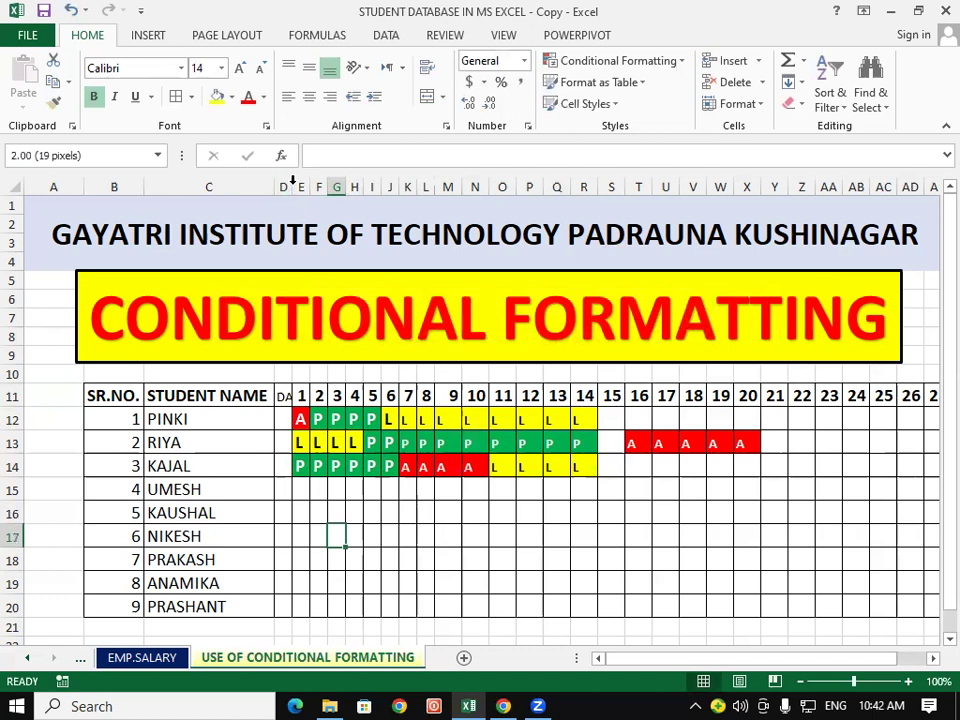
# Copy the STUDENT NAME heading format onto DATE with Format Painter and autofit column D.
pyautogui.click(257, 396)
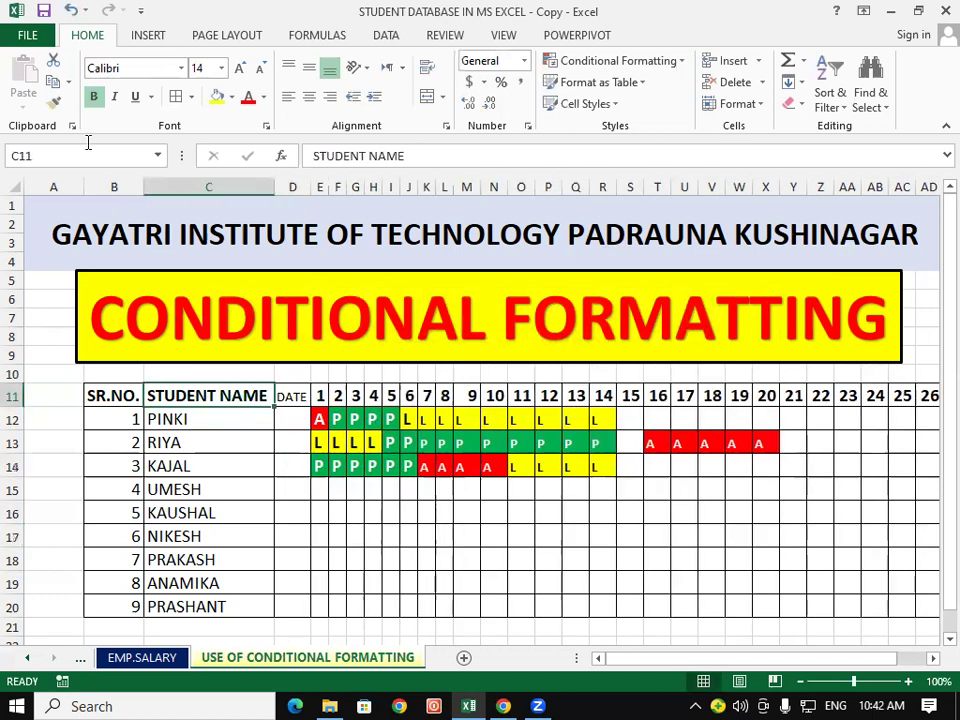
pyautogui.click(54, 103)
pyautogui.click(292, 396)
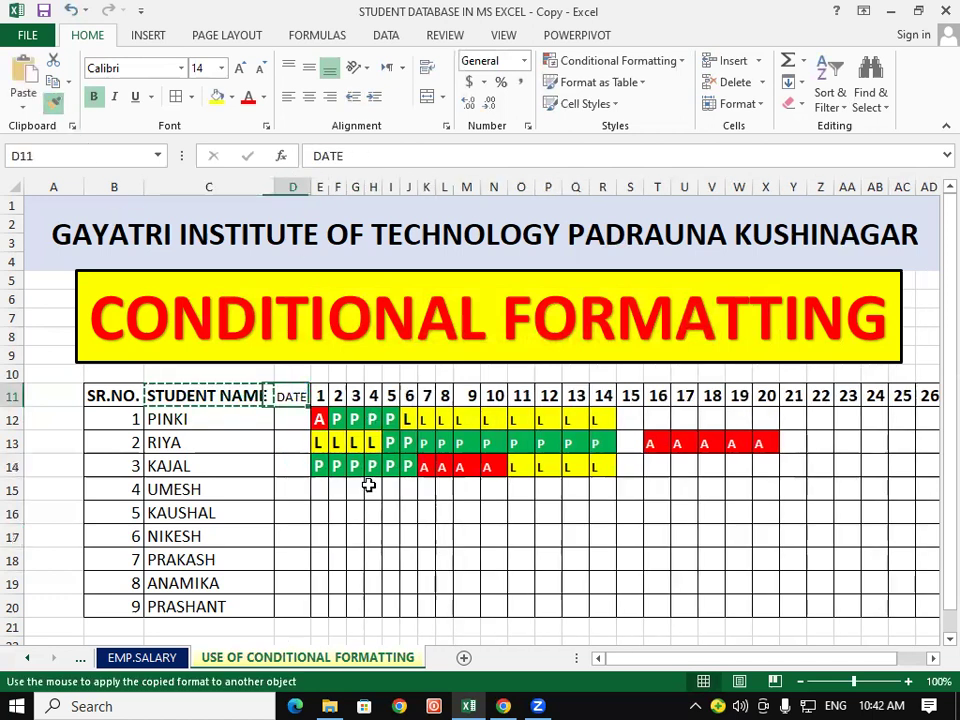
pyautogui.moveTo(426, 560); pyautogui.dragTo(426, 536)
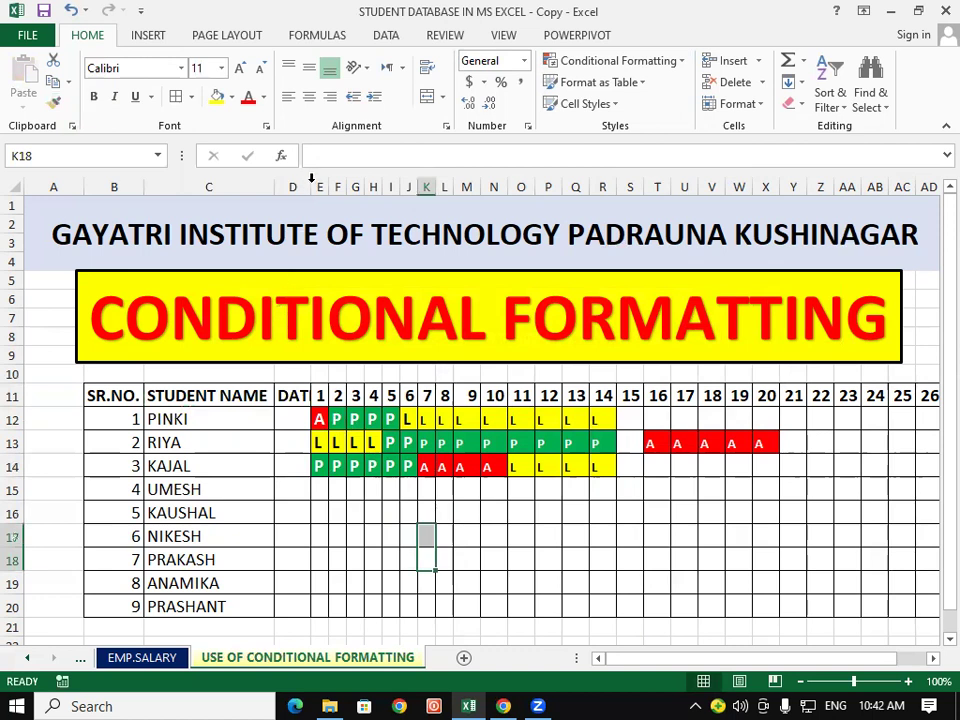
pyautogui.doubleClick(311, 187)
pyautogui.click(400, 540)
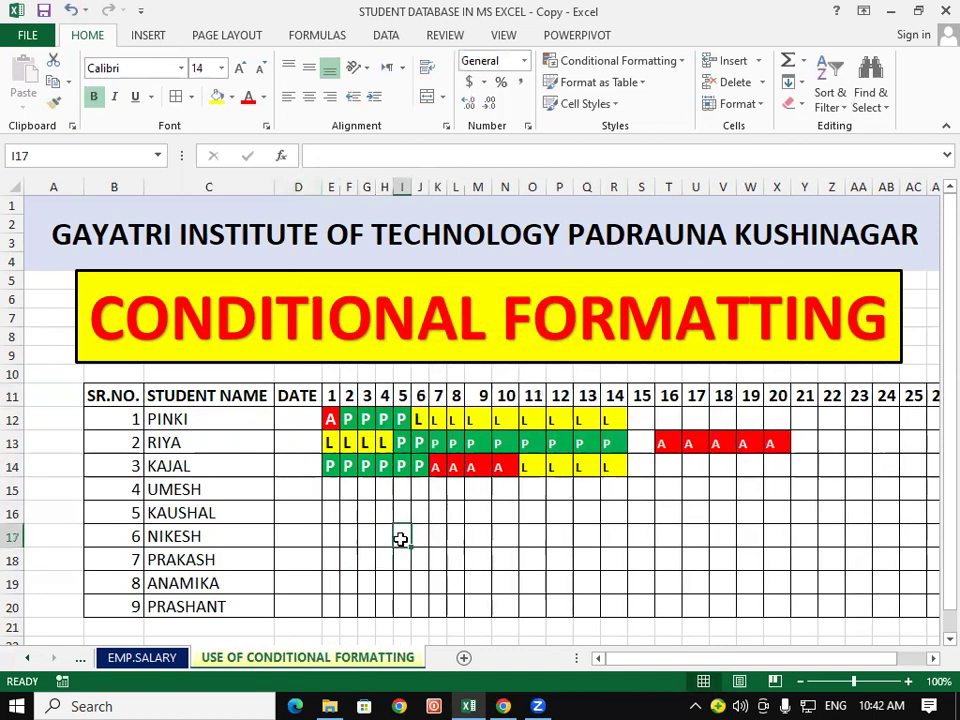
# Enter 14/07/2023 in D12 and fill the following days down the date column.
pyautogui.click(279, 419)
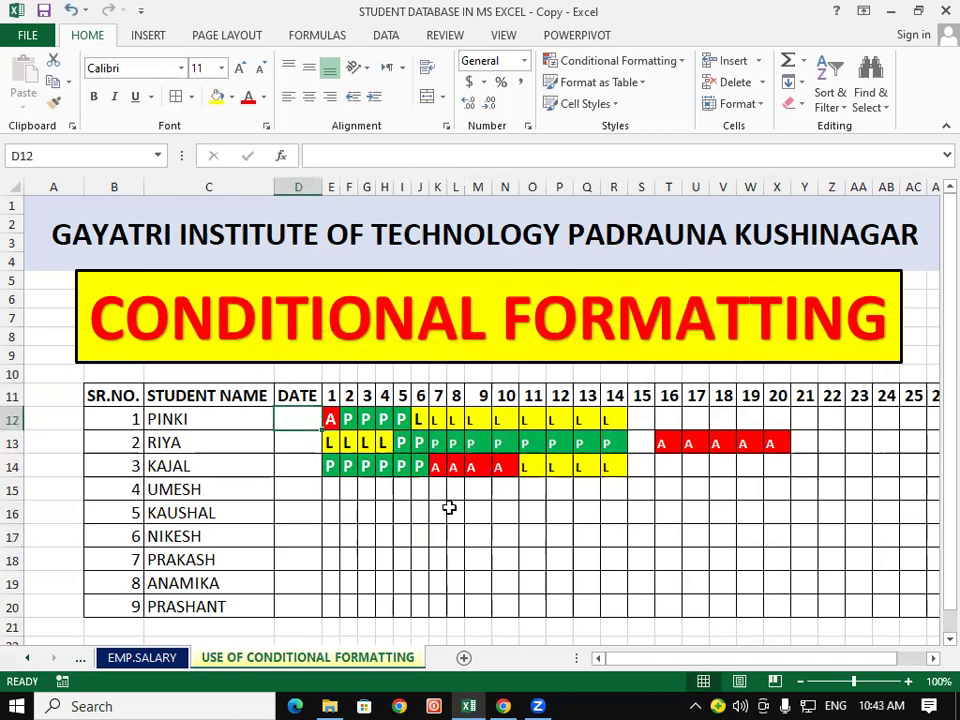
pyautogui.write('14/07/2023')
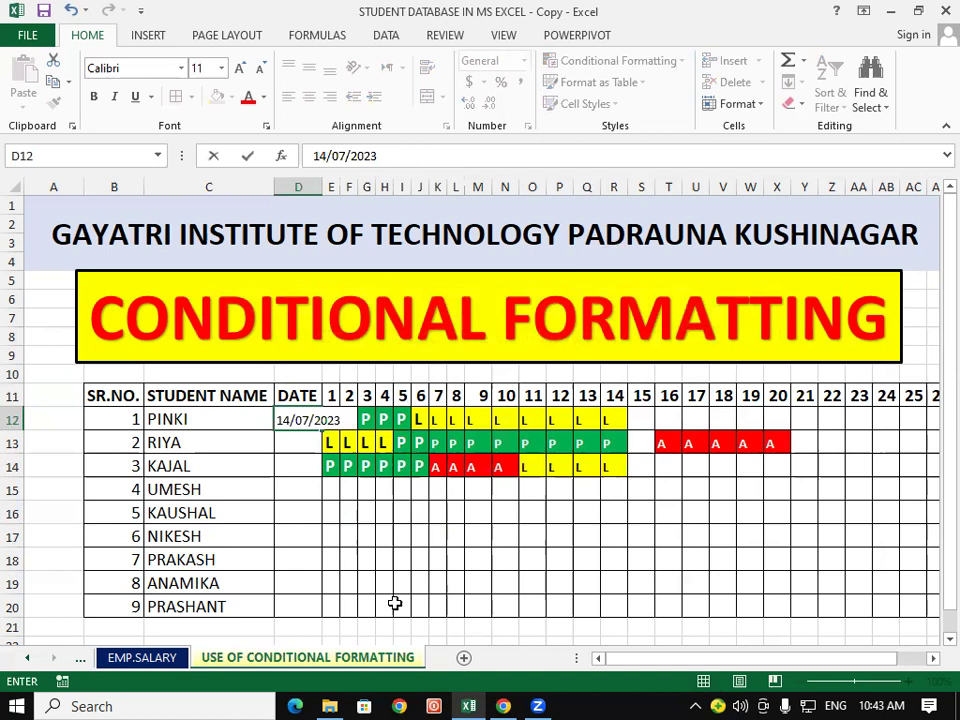
pyautogui.click(398, 600)
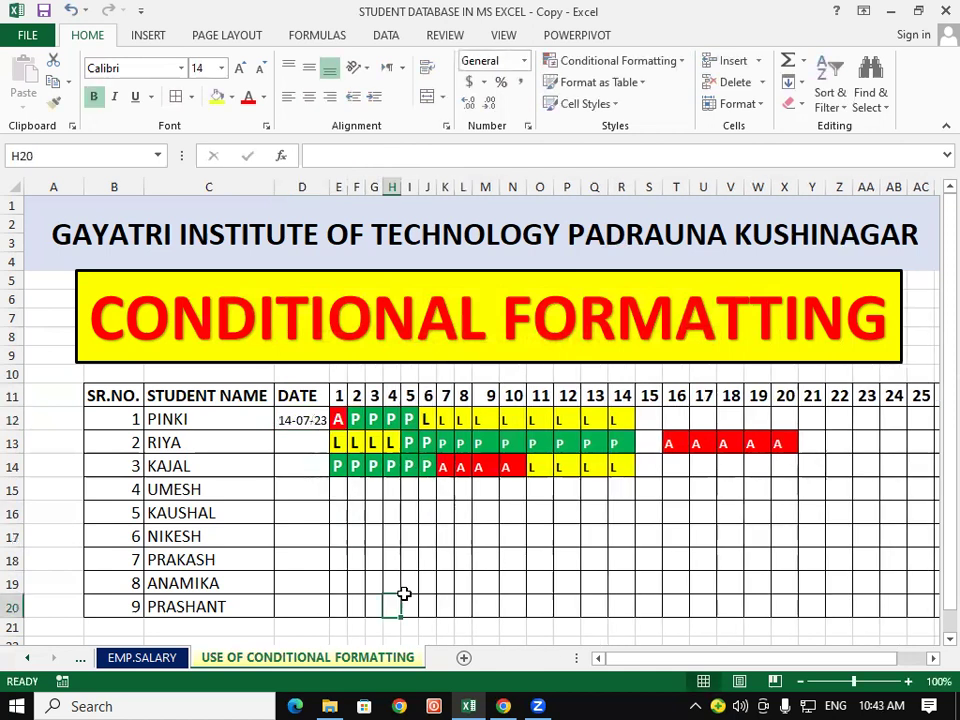
pyautogui.click(306, 420)
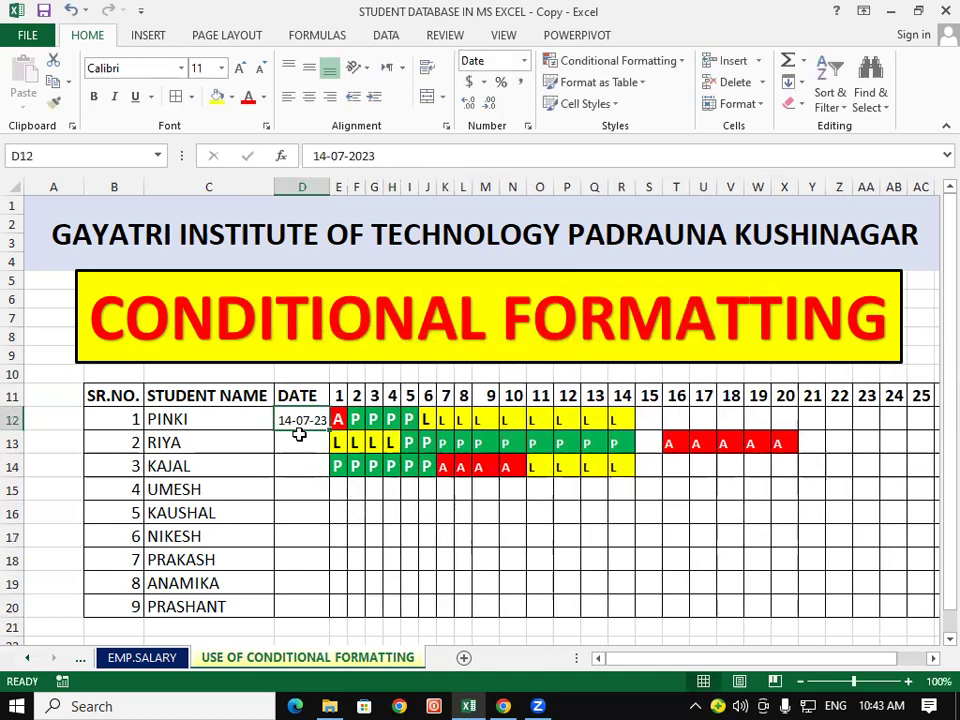
pyautogui.press('Return')
pyautogui.click(313, 420)
pyautogui.moveTo(329, 430); pyautogui.dragTo(316, 508)
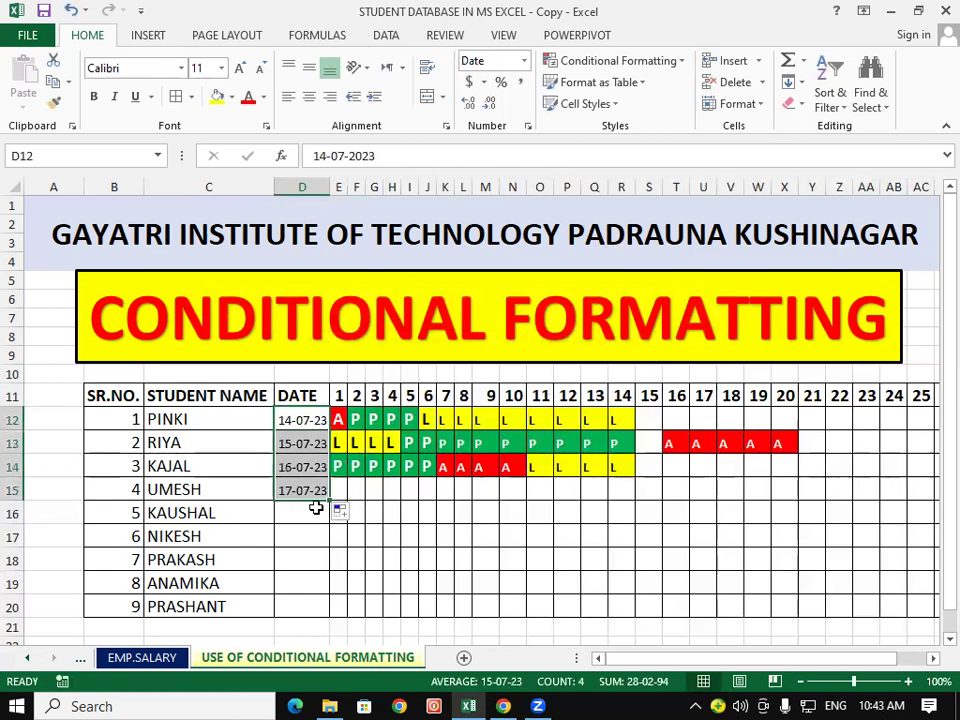
pyautogui.click(392, 561)
# Enter dates 13/07/2023, 15/07/2023, 10/06/2023, 15/08/2023 and 15/10/2023 into D16–D20.
pyautogui.click(293, 516)
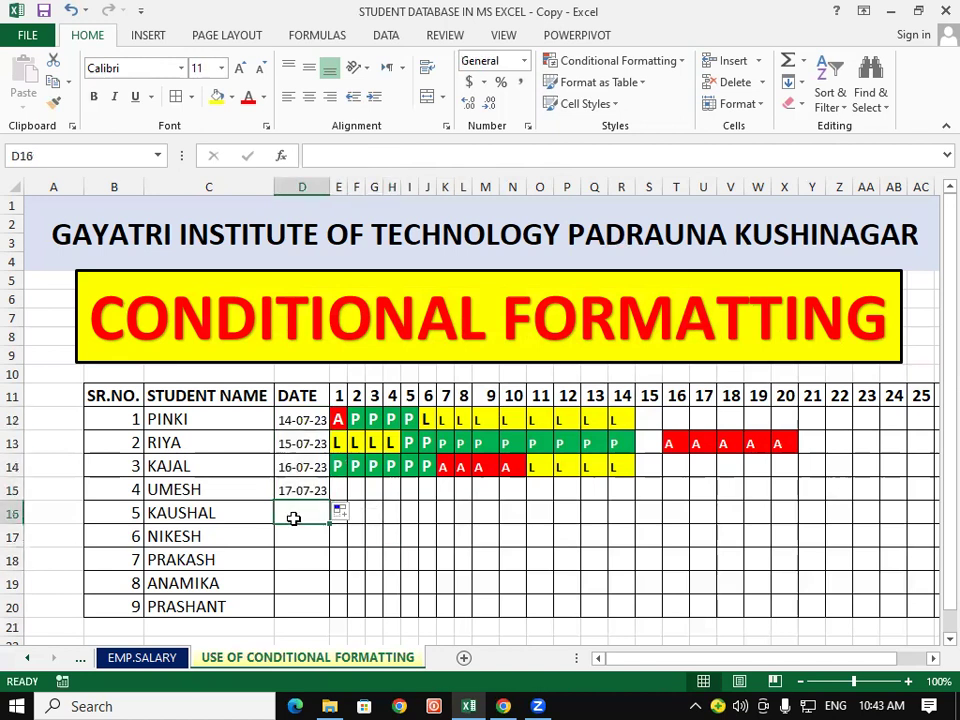
pyautogui.write('13/07/2023')
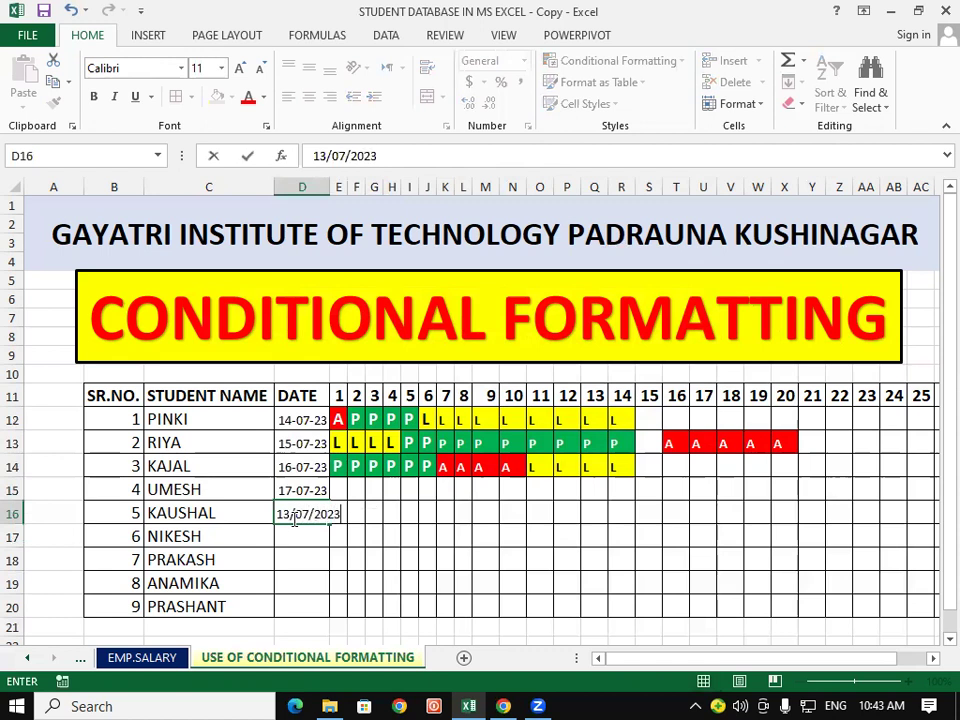
pyautogui.click(291, 542)
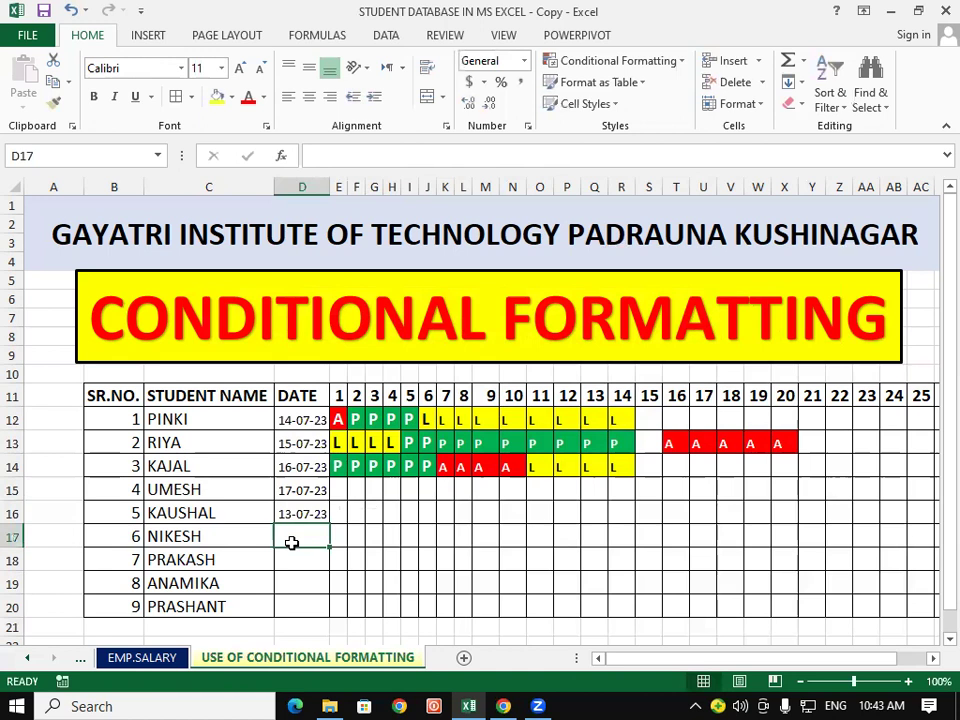
pyautogui.write('15')
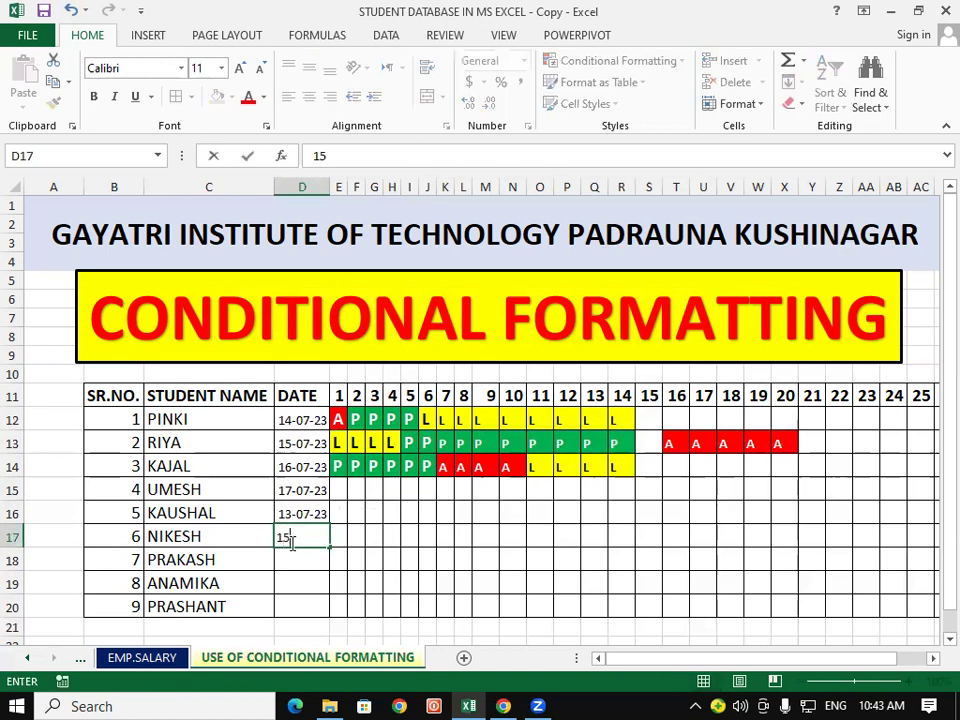
pyautogui.write('/07/2023')
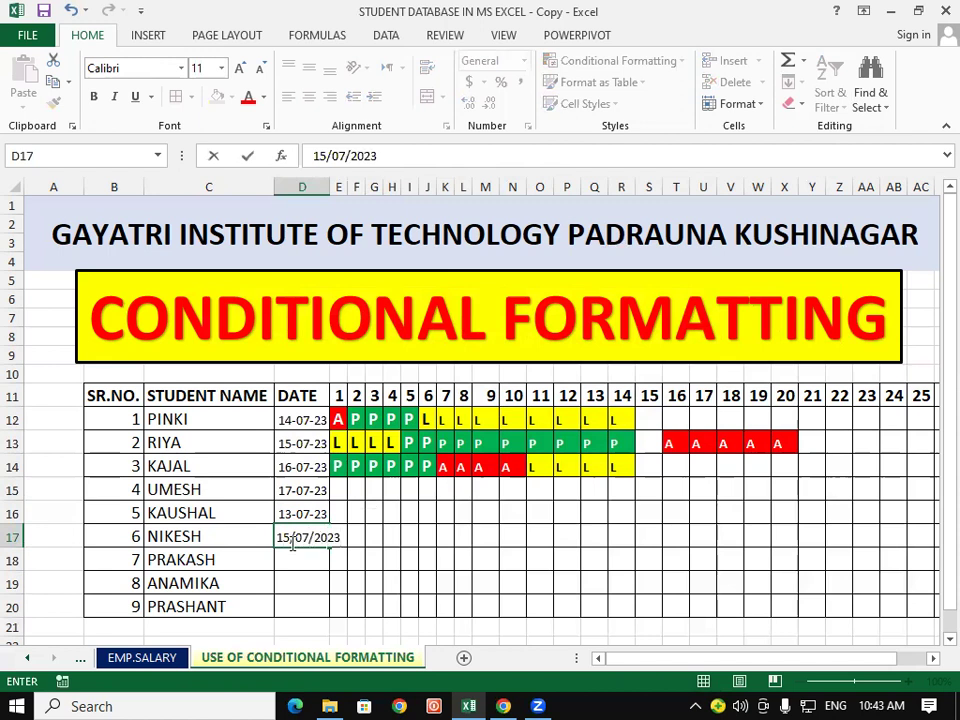
pyautogui.click(297, 561)
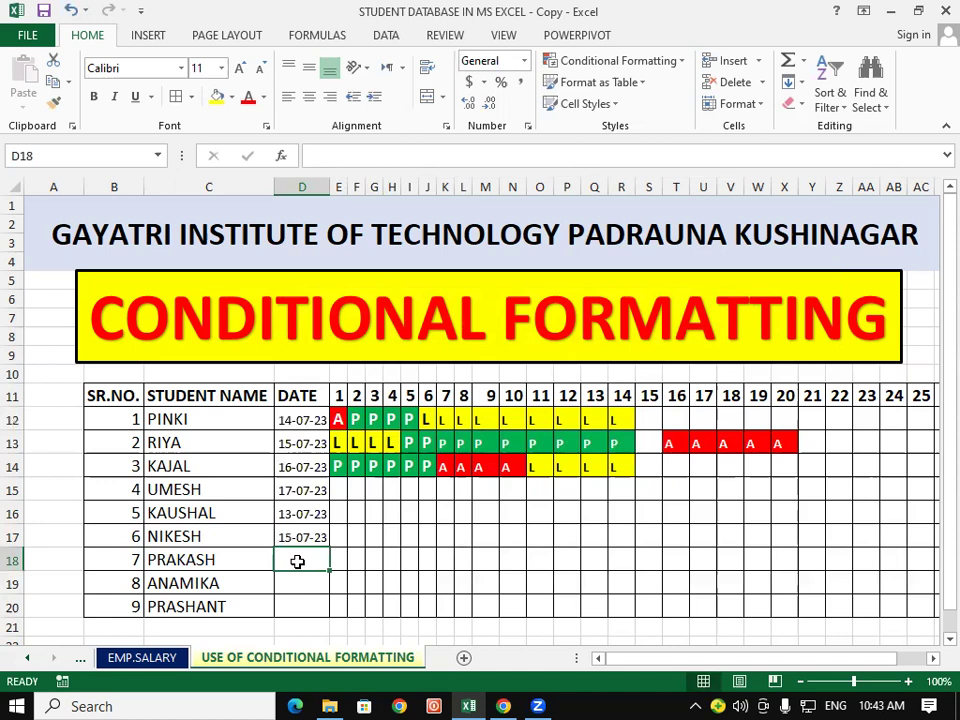
pyautogui.write('10')
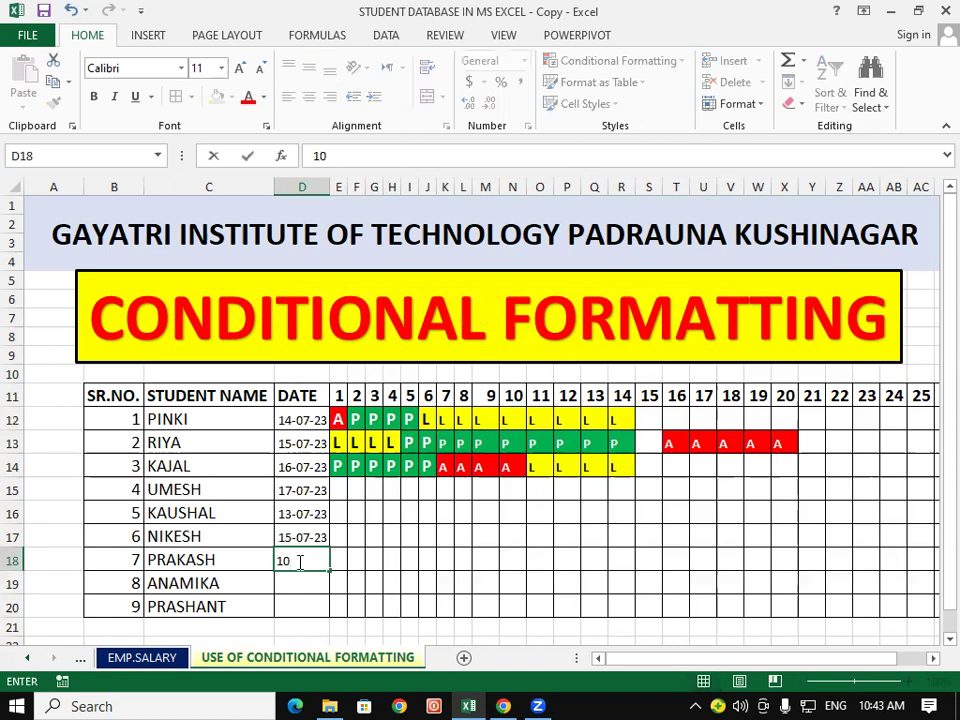
pyautogui.write('/06/2023')
pyautogui.click(293, 580)
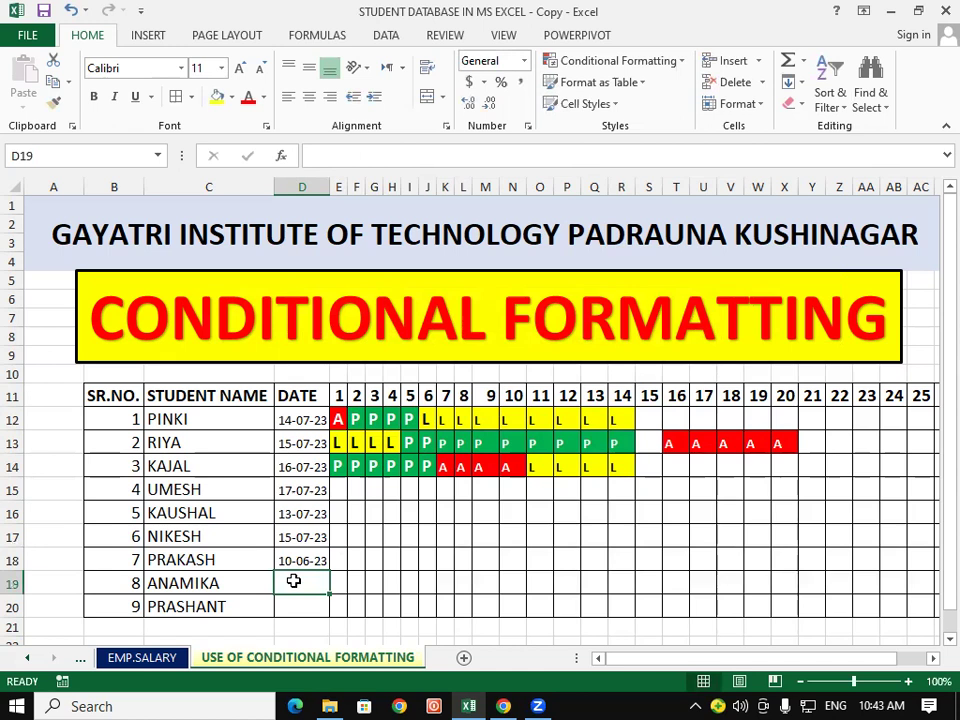
pyautogui.write('15/08/2023')
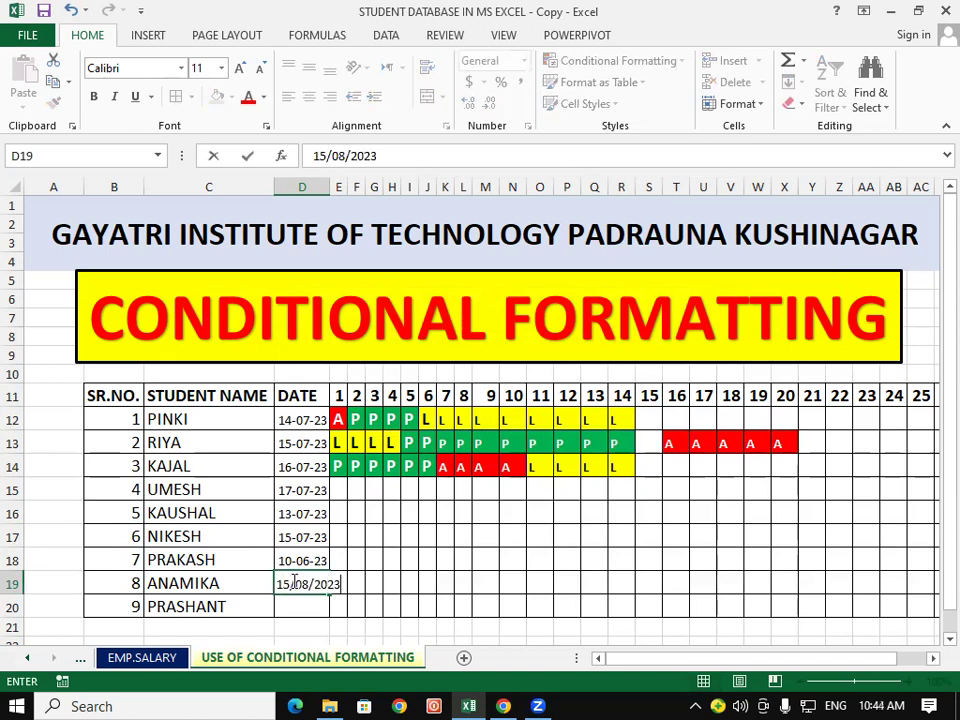
pyautogui.click(494, 560)
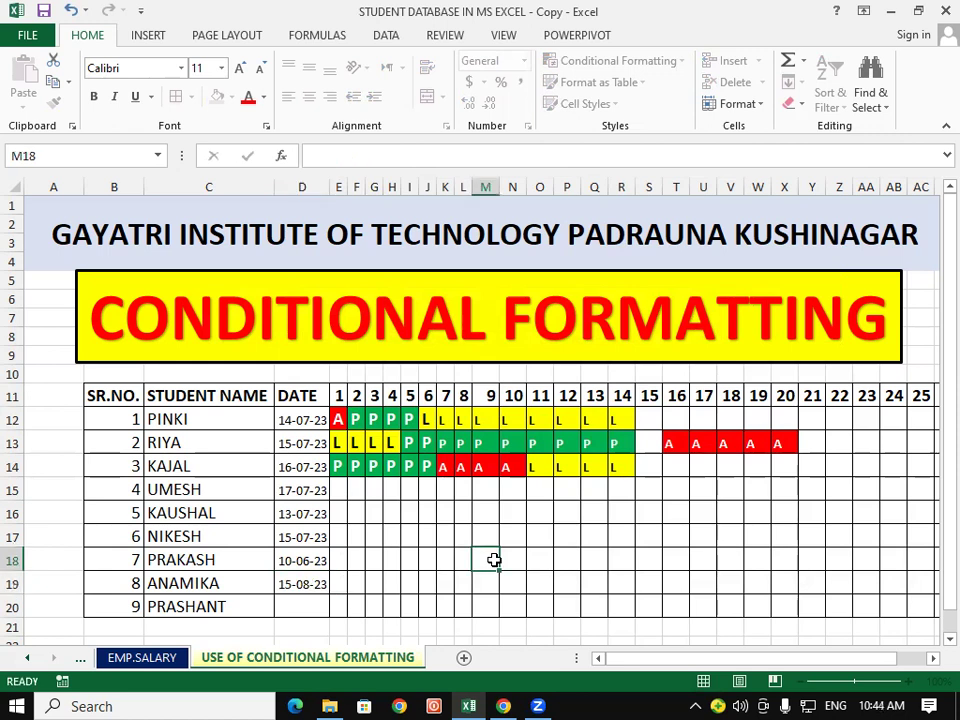
pyautogui.click(312, 599)
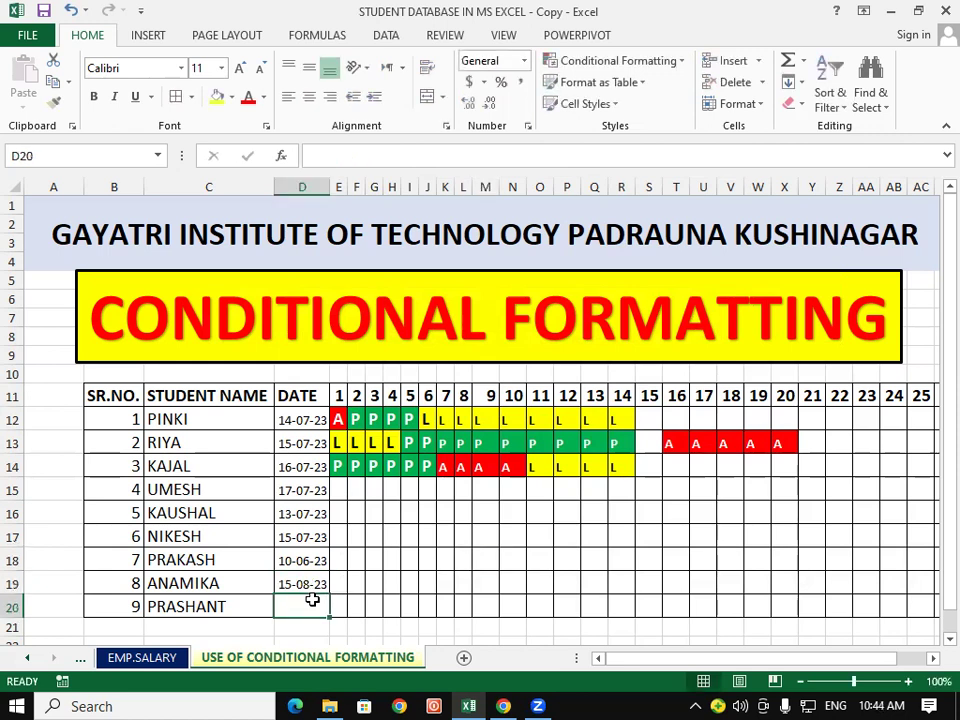
pyautogui.write('15')
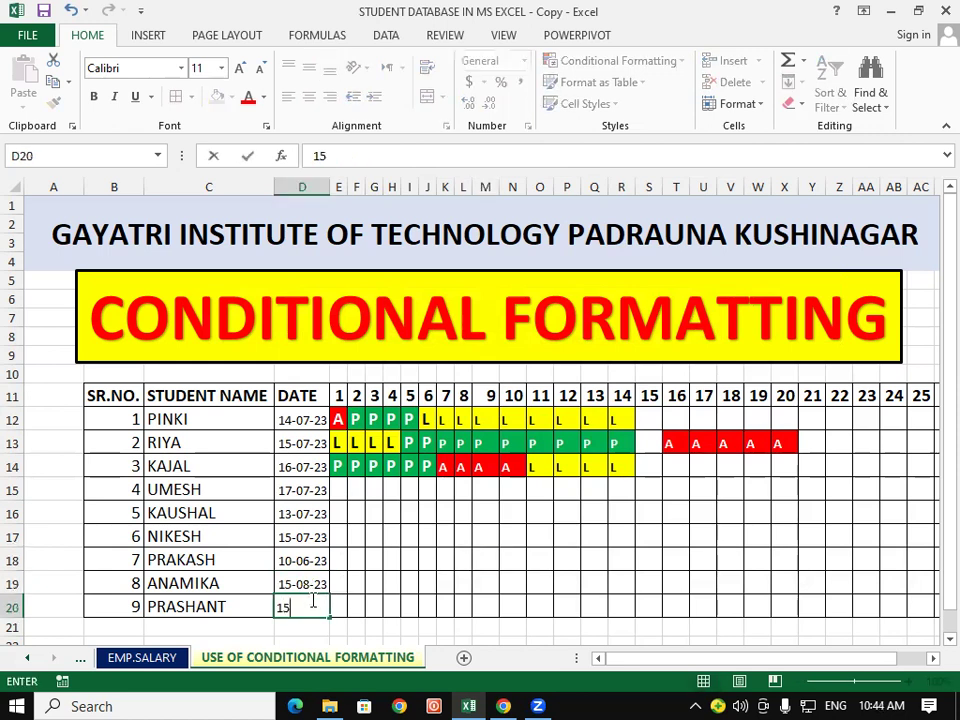
pyautogui.write('/10/2023')
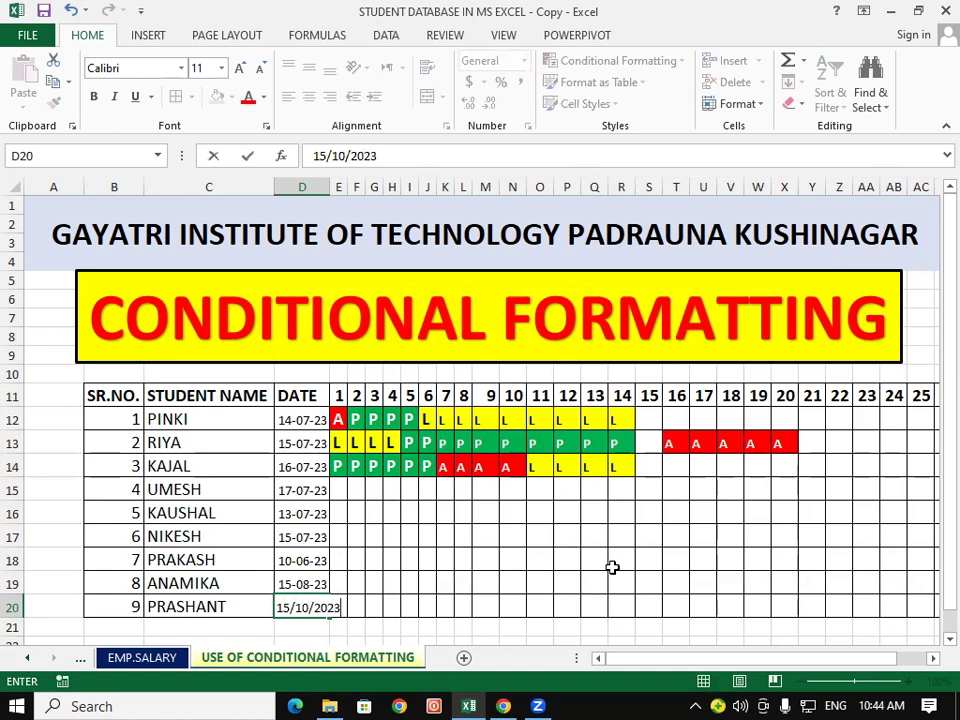
pyautogui.click(614, 563)
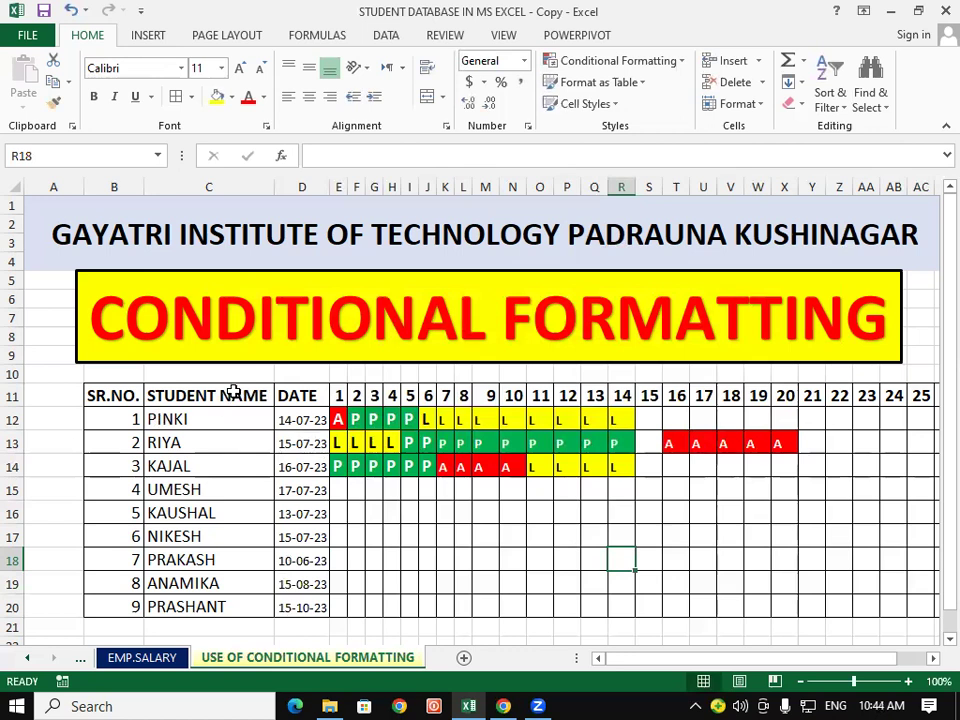
# Try copying the name cell's format onto the dates, then undo it.
pyautogui.click(213, 422)
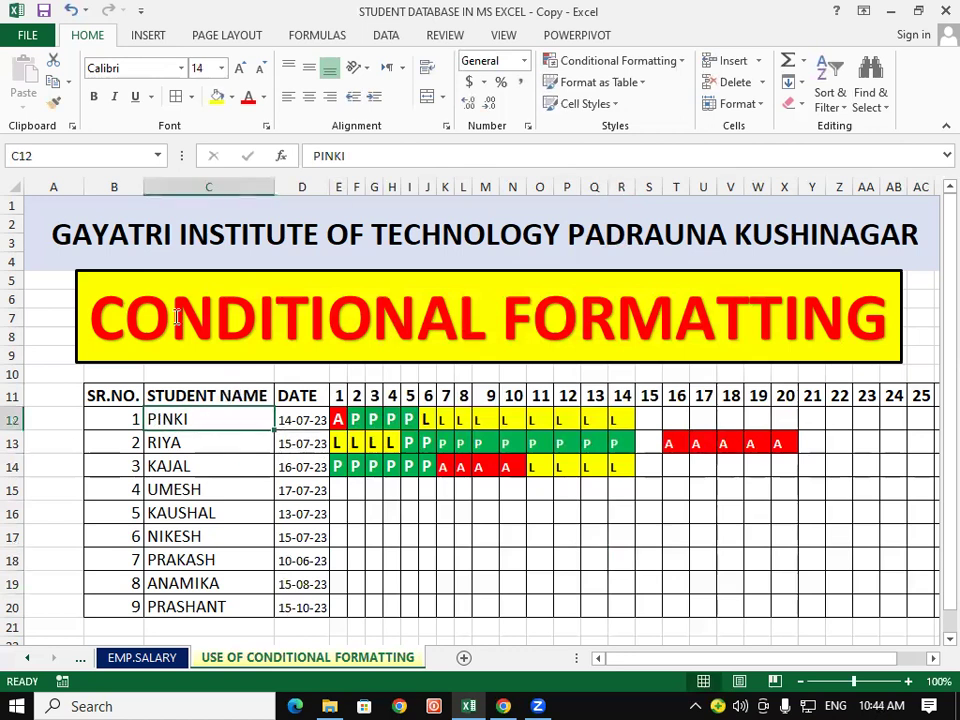
pyautogui.click(57, 111)
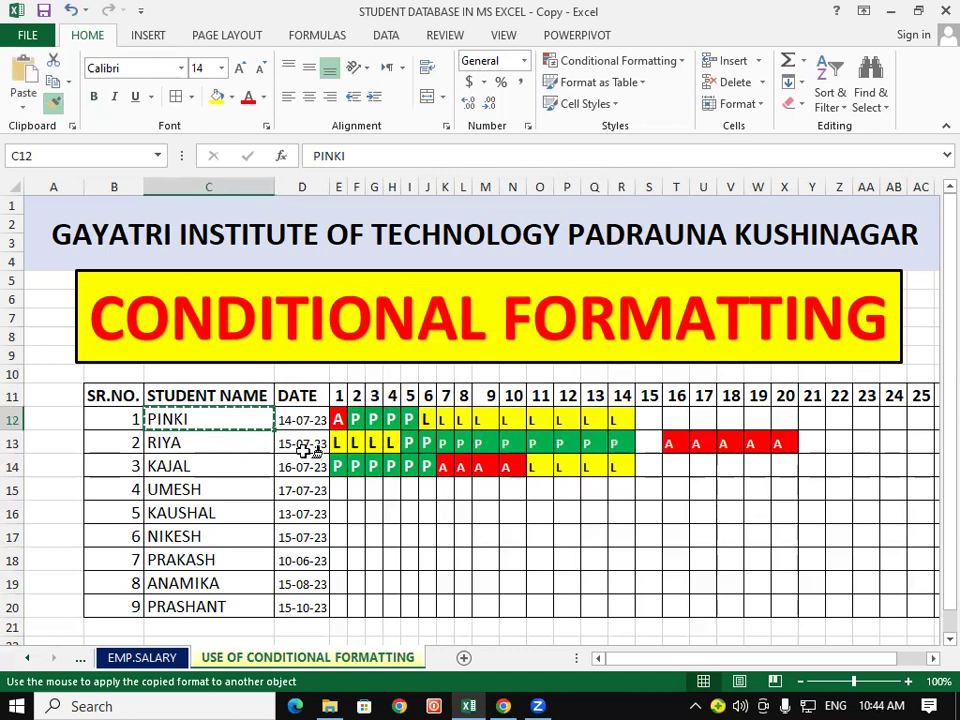
pyautogui.moveTo(305, 420); pyautogui.dragTo(305, 606)
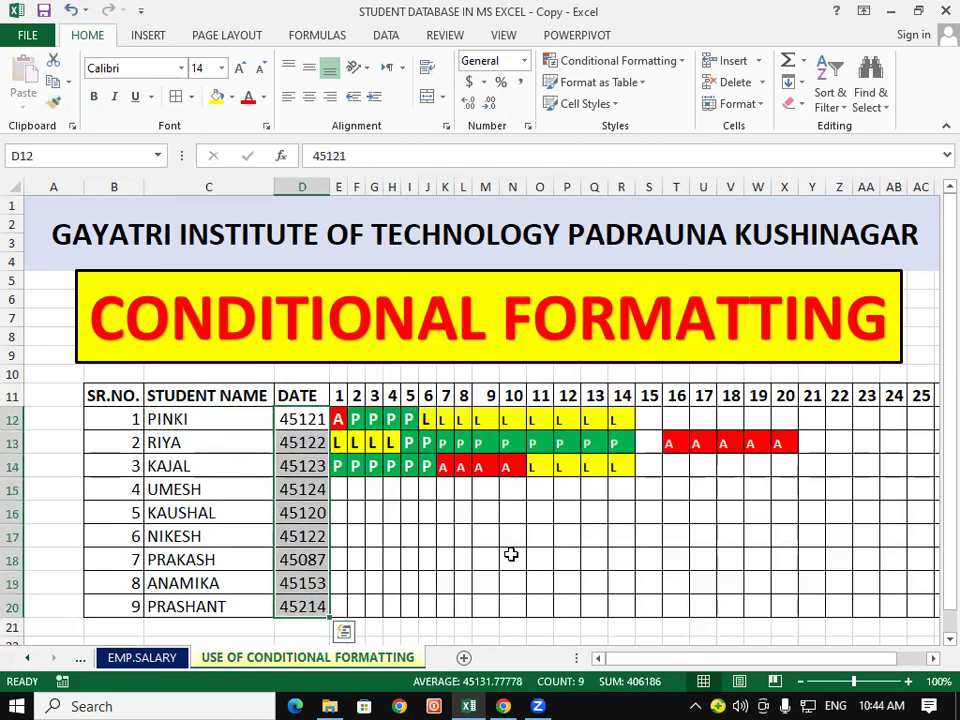
pyautogui.hotkey('ctrl', 'z')
pyautogui.click(511, 554)
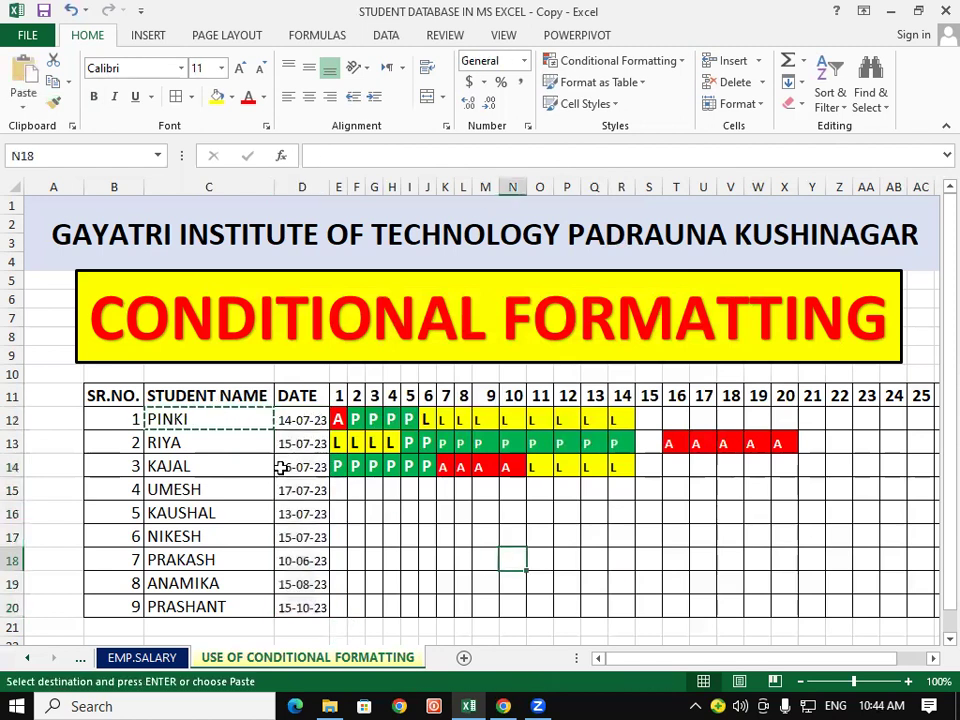
# Make the nine dates in D12:D20 bold at font size 14.
pyautogui.moveTo(301, 425); pyautogui.dragTo(312, 606)
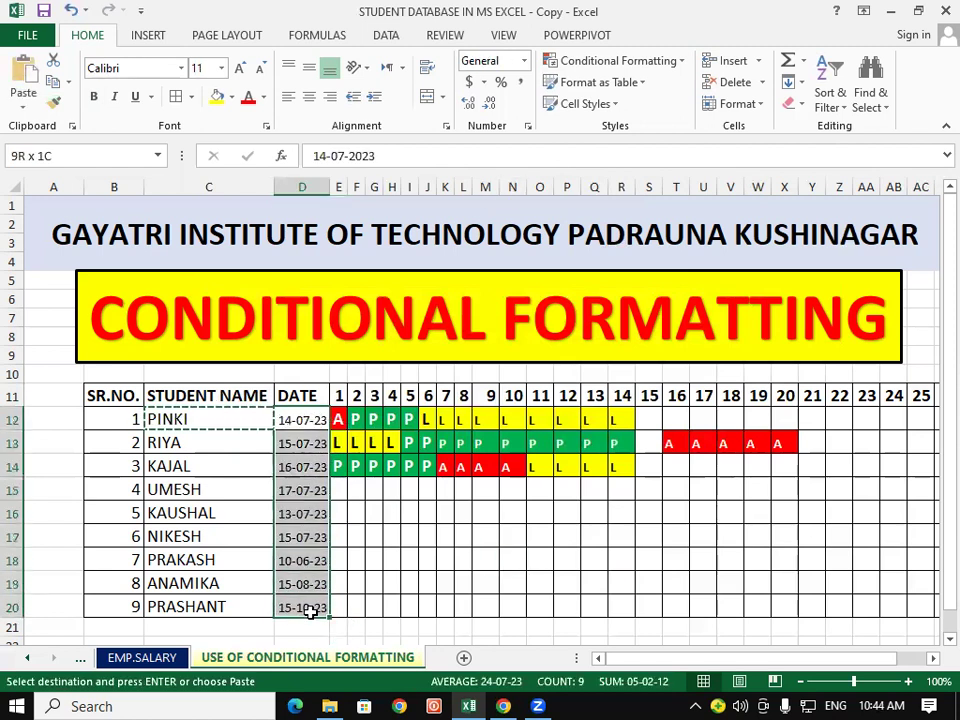
pyautogui.click(240, 68)
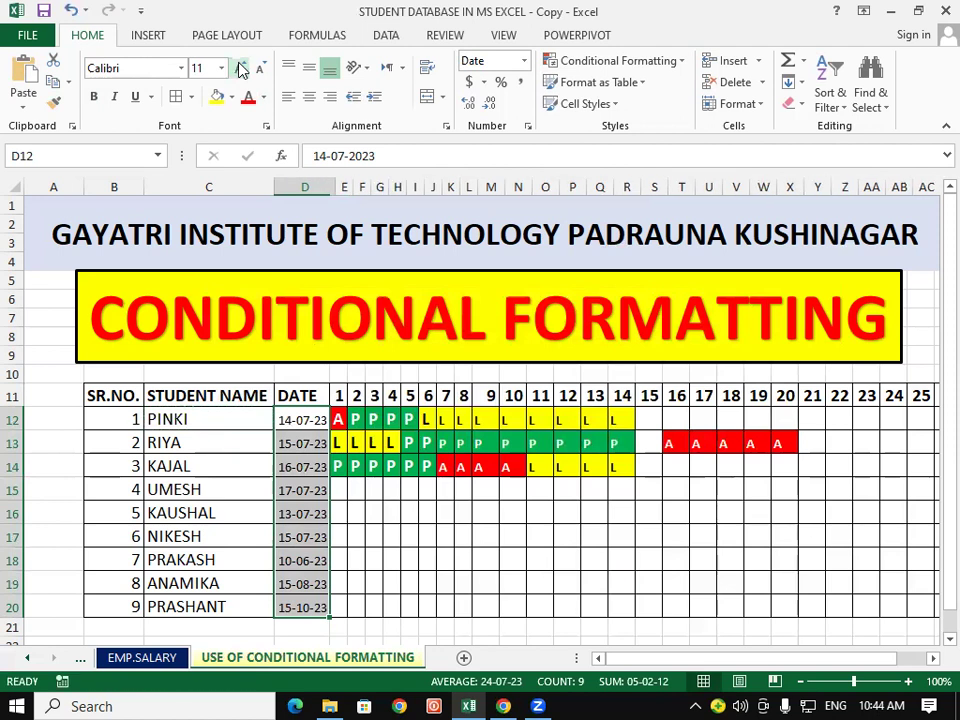
pyautogui.click(240, 68)
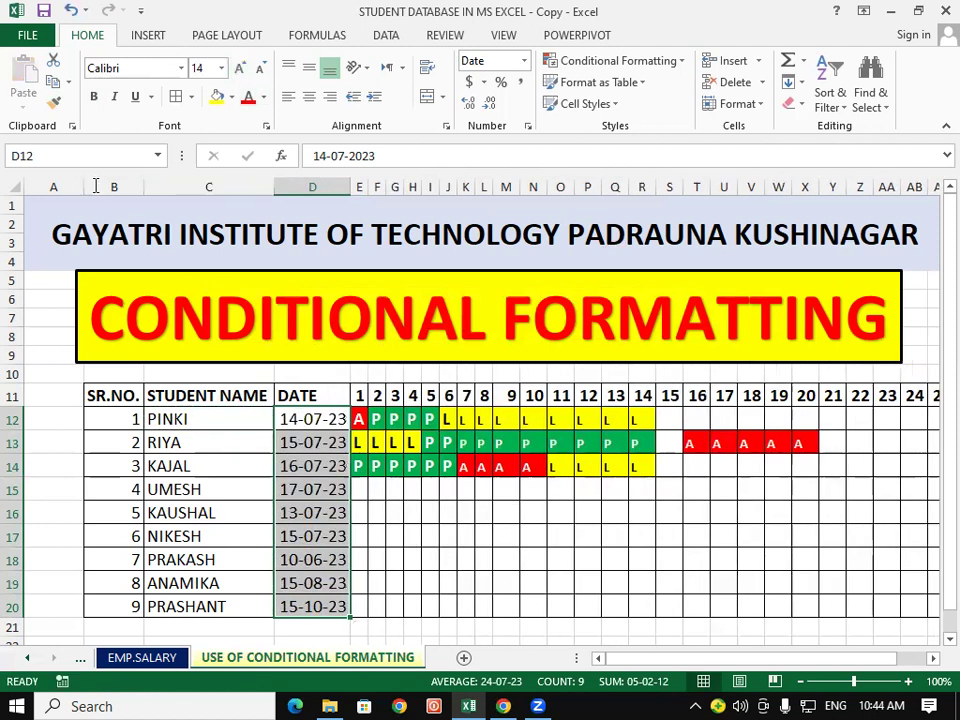
pyautogui.click(94, 97)
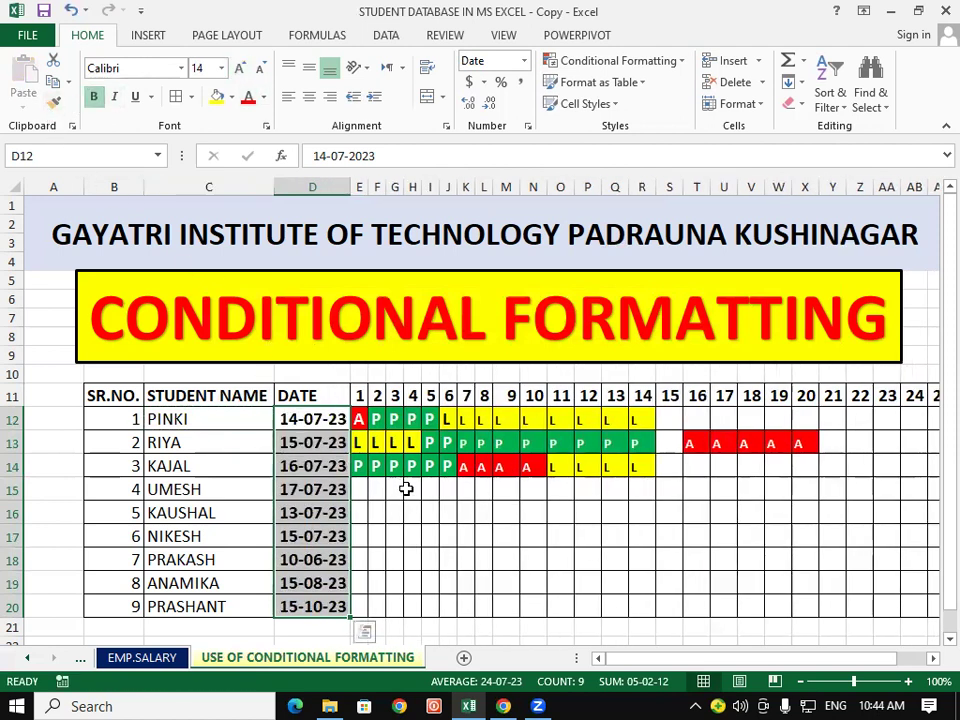
pyautogui.click(478, 518)
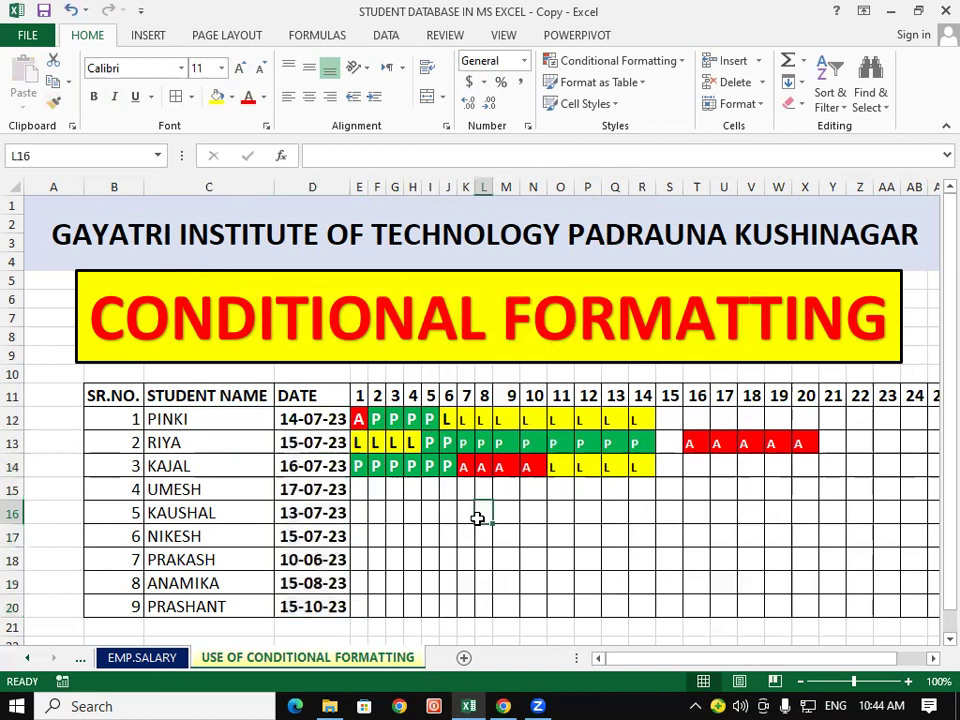
pyautogui.moveTo(316, 420); pyautogui.dragTo(326, 603)
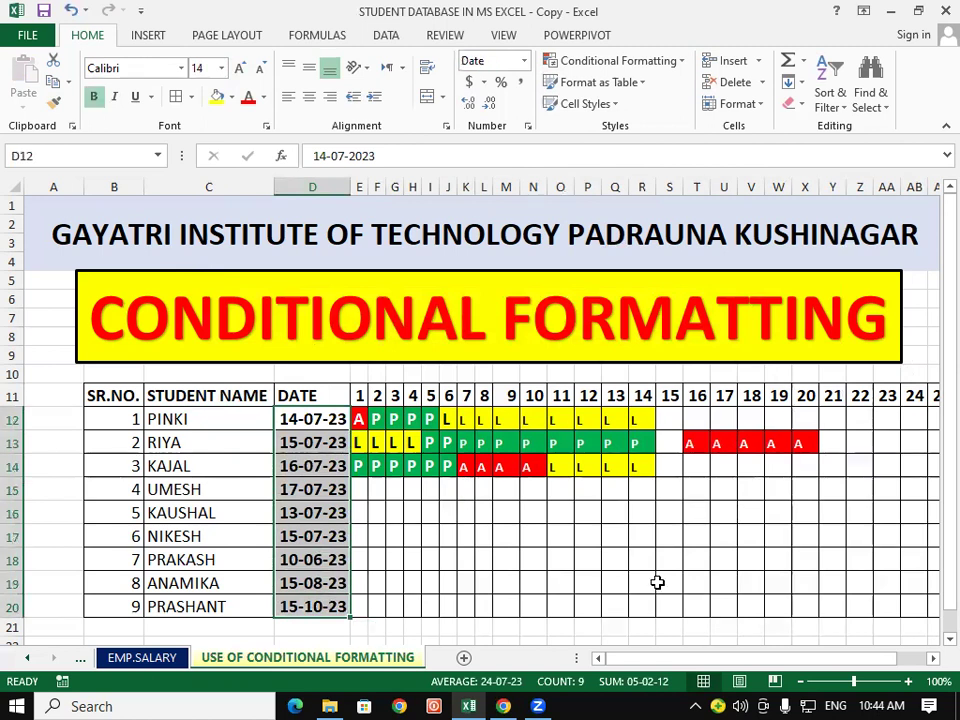
# Add an A Date Occurring rule highlighting Yesterday's dates with Light Red Fill and dark red text.
pyautogui.click(670, 61)
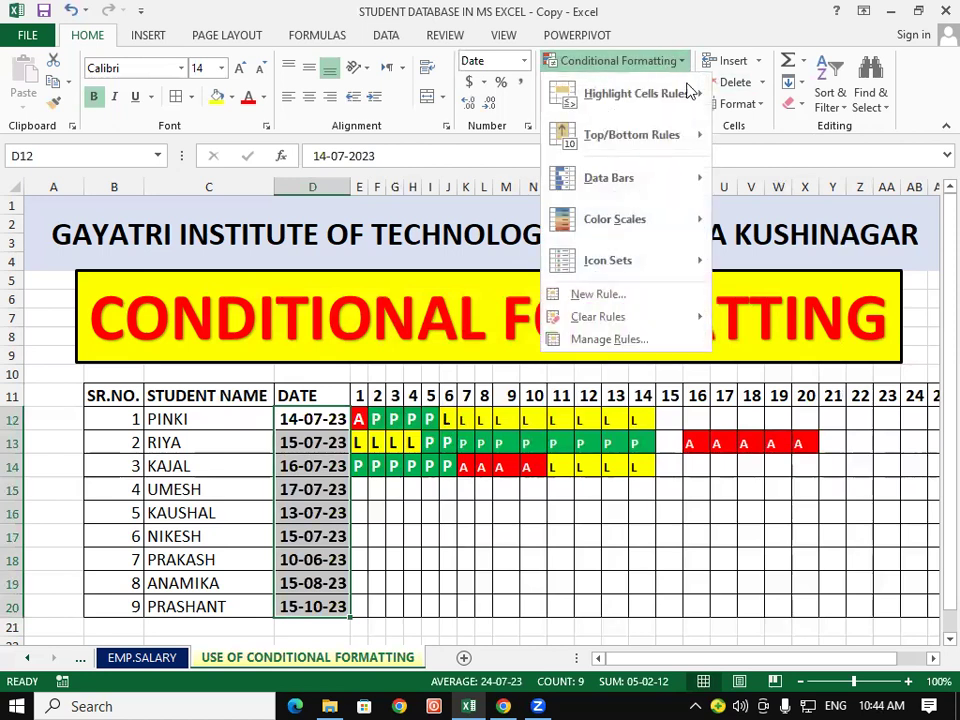
pyautogui.moveTo(636, 94)
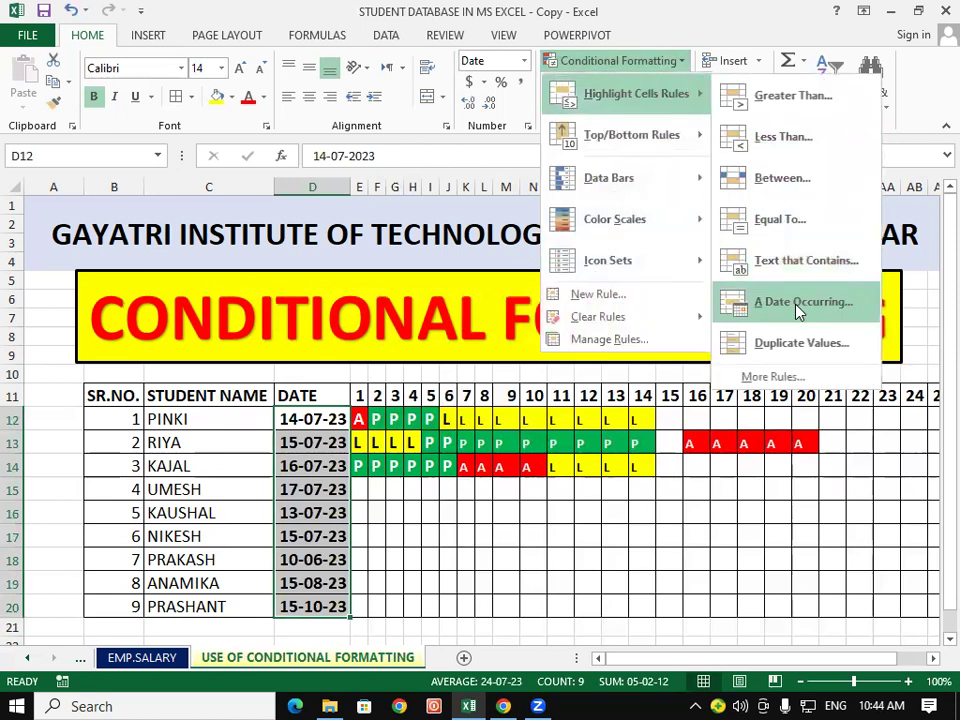
pyautogui.click(797, 308)
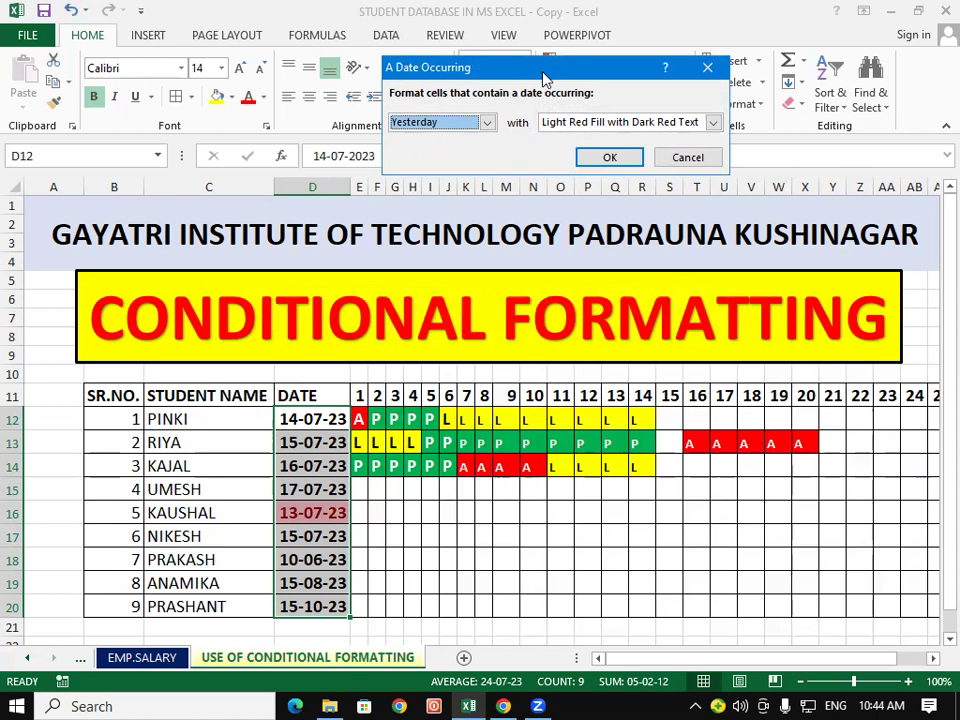
pyautogui.moveTo(545, 78); pyautogui.dragTo(517, 228)
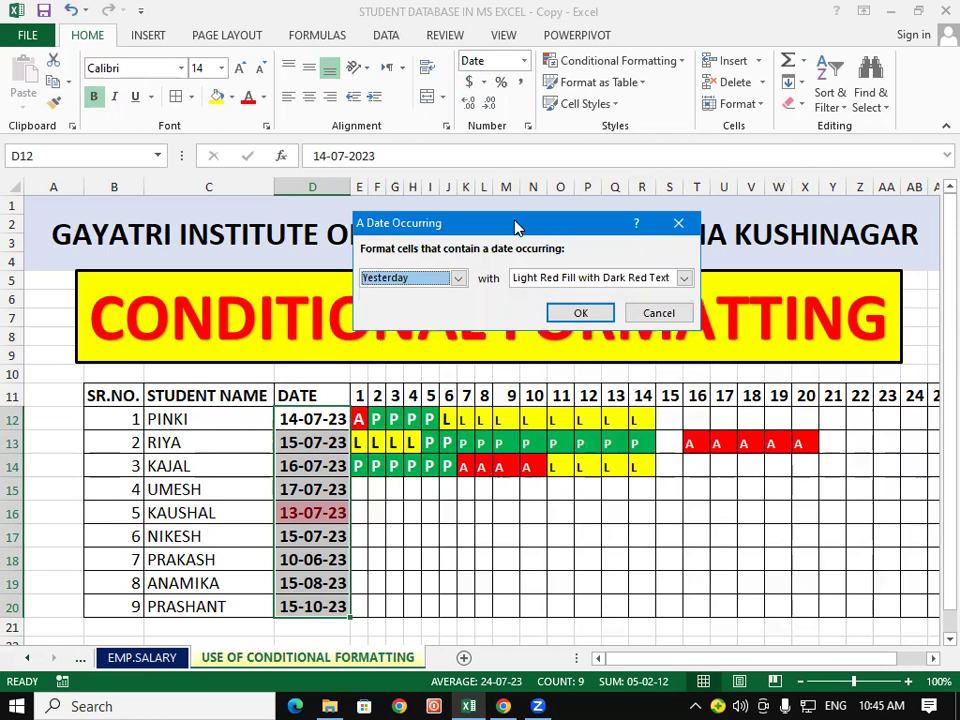
pyautogui.click(577, 314)
pyautogui.click(537, 553)
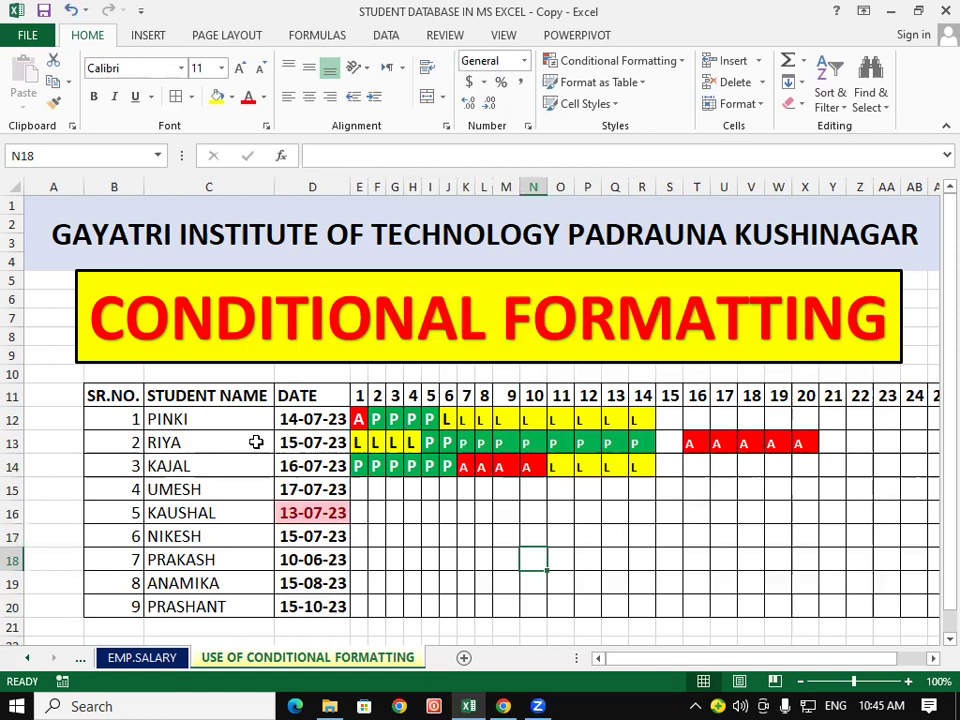
# Clear the conditional formatting rules from the dates in D12:D20.
pyautogui.moveTo(285, 419); pyautogui.dragTo(288, 606)
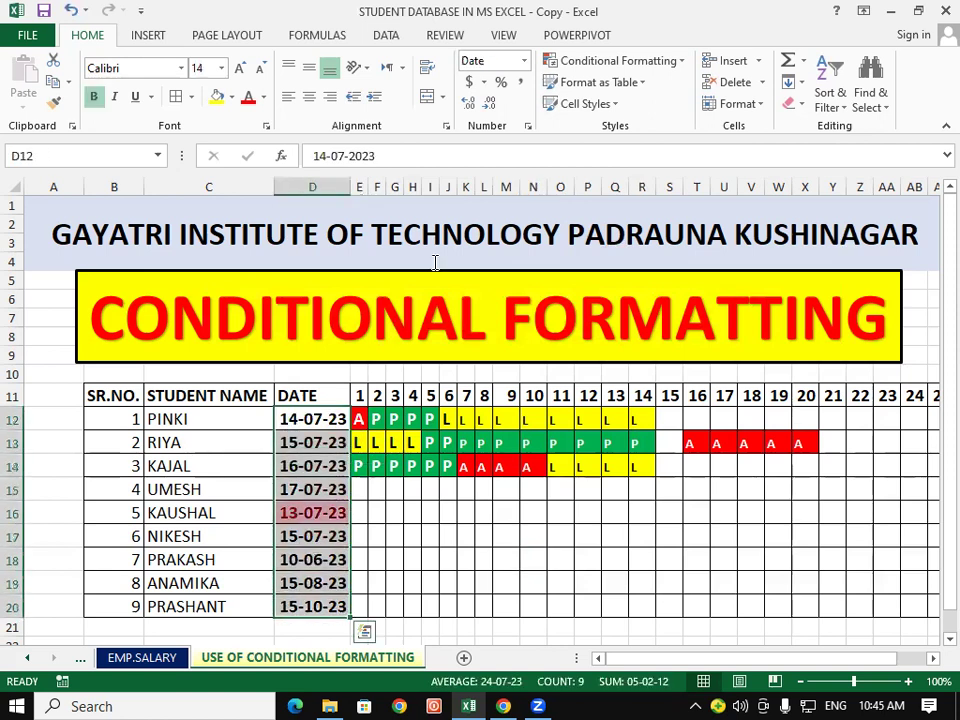
pyautogui.click(652, 62)
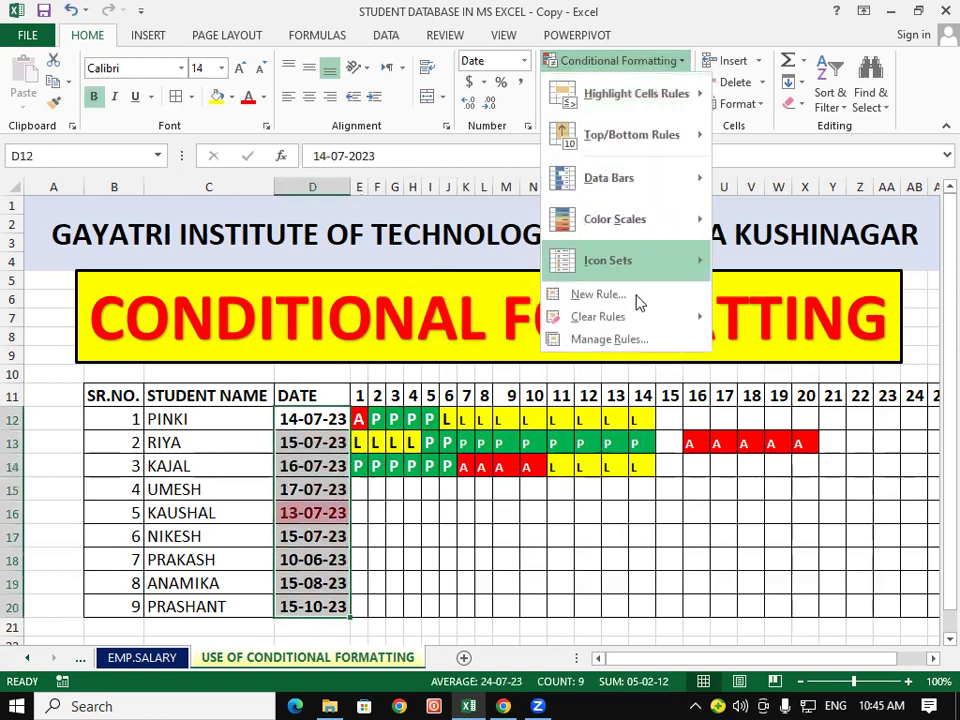
pyautogui.moveTo(598, 317)
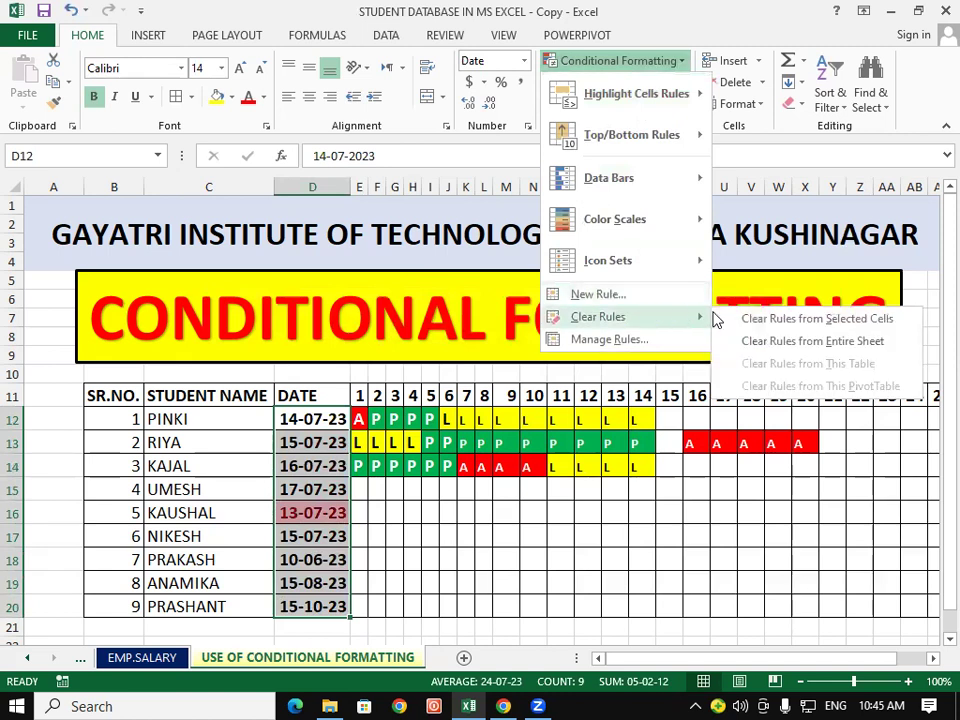
pyautogui.click(746, 317)
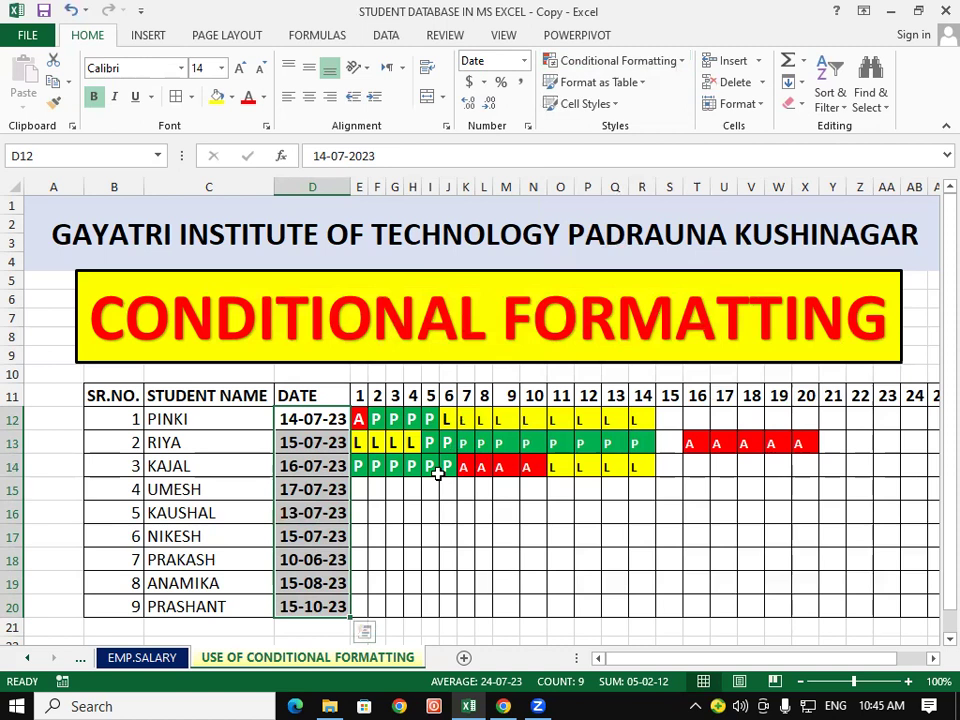
# Start an A Date Occurring rule on the dates, previewing Today, Tomorrow, then This Month.
pyautogui.click(678, 64)
pyautogui.moveTo(636, 94)
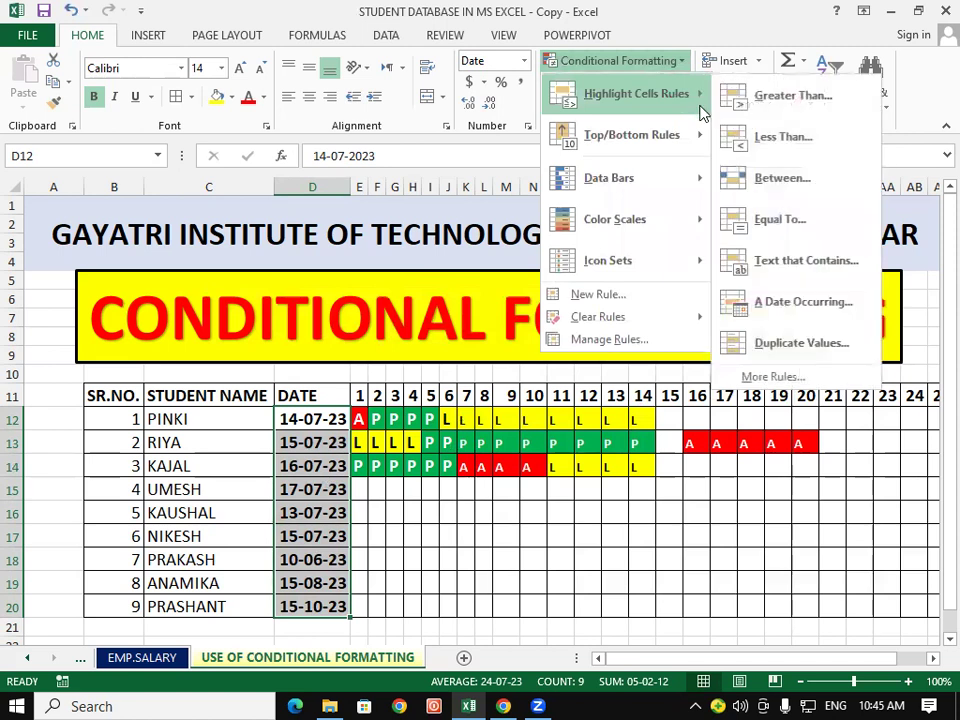
pyautogui.click(805, 302)
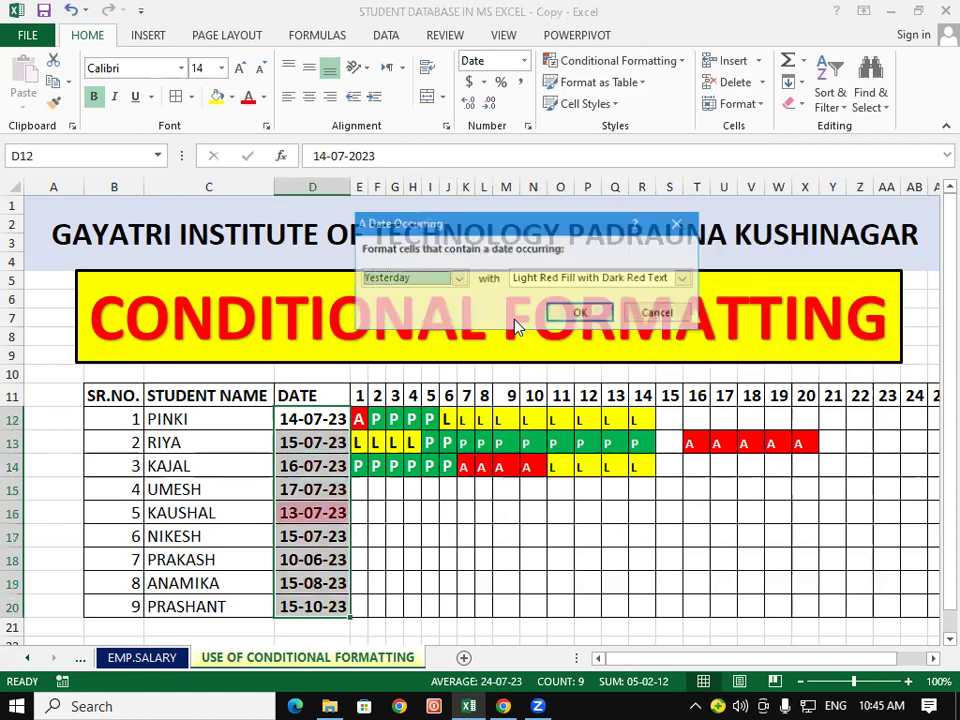
pyautogui.click(459, 284)
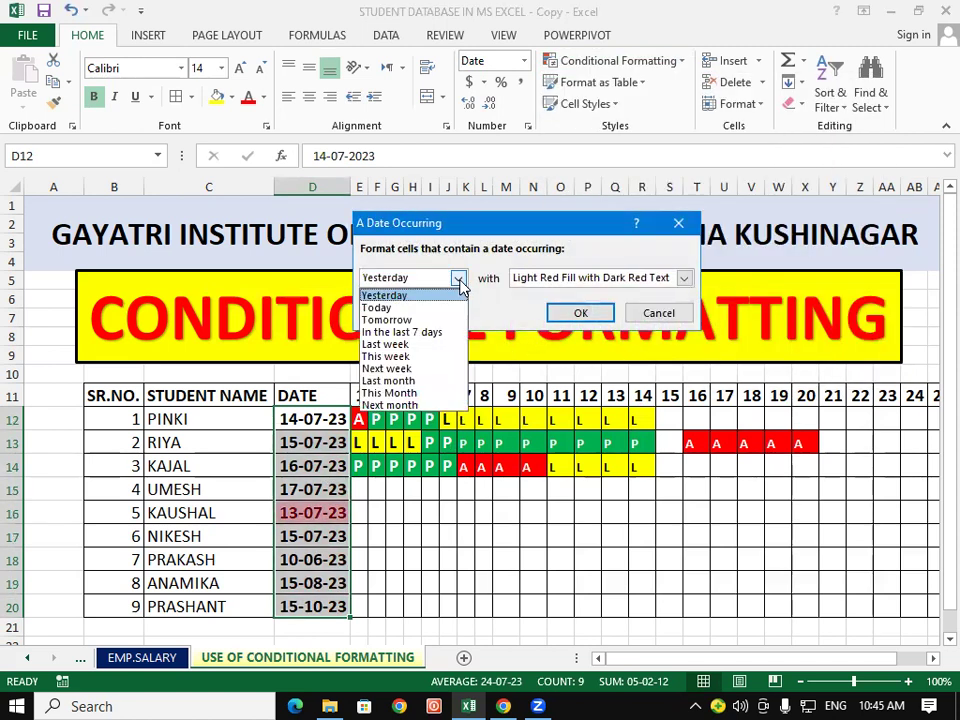
pyautogui.click(419, 311)
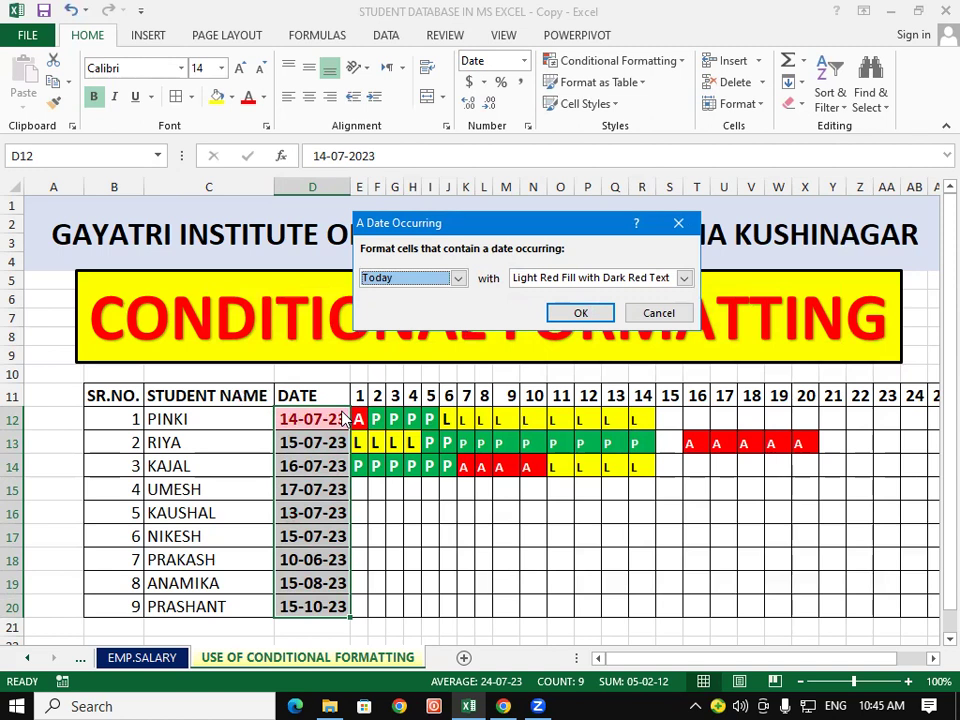
pyautogui.click(458, 279)
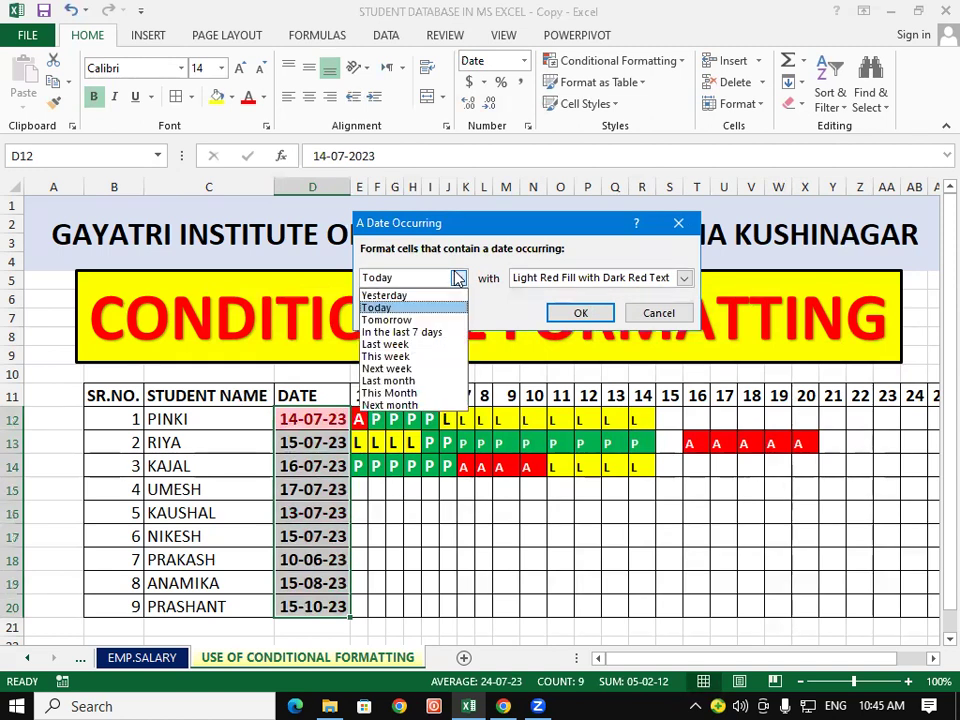
pyautogui.click(405, 320)
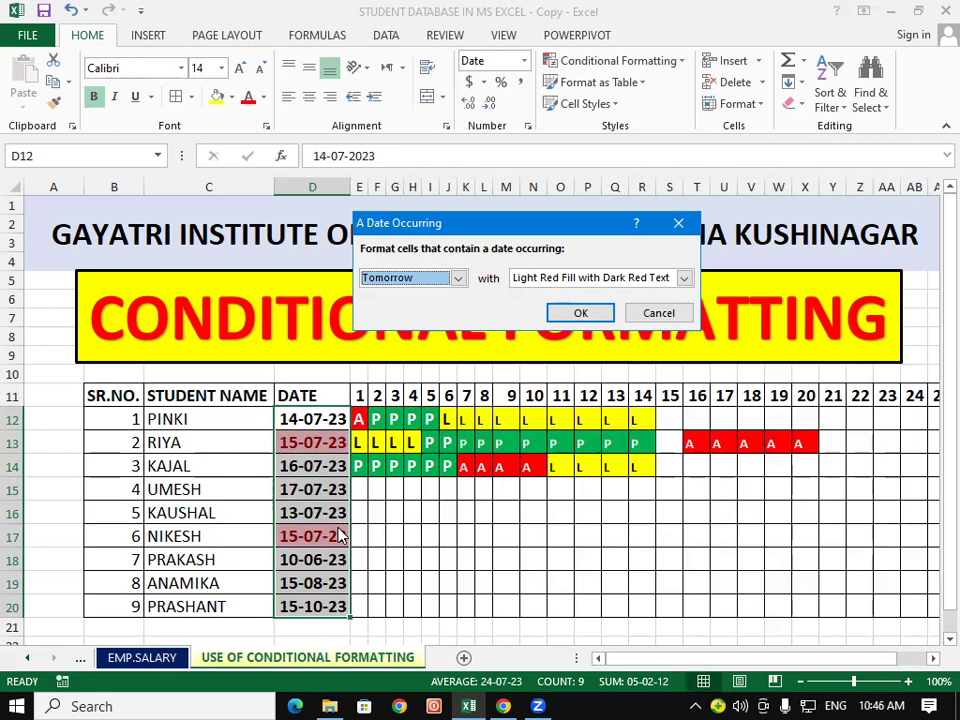
pyautogui.click(457, 278)
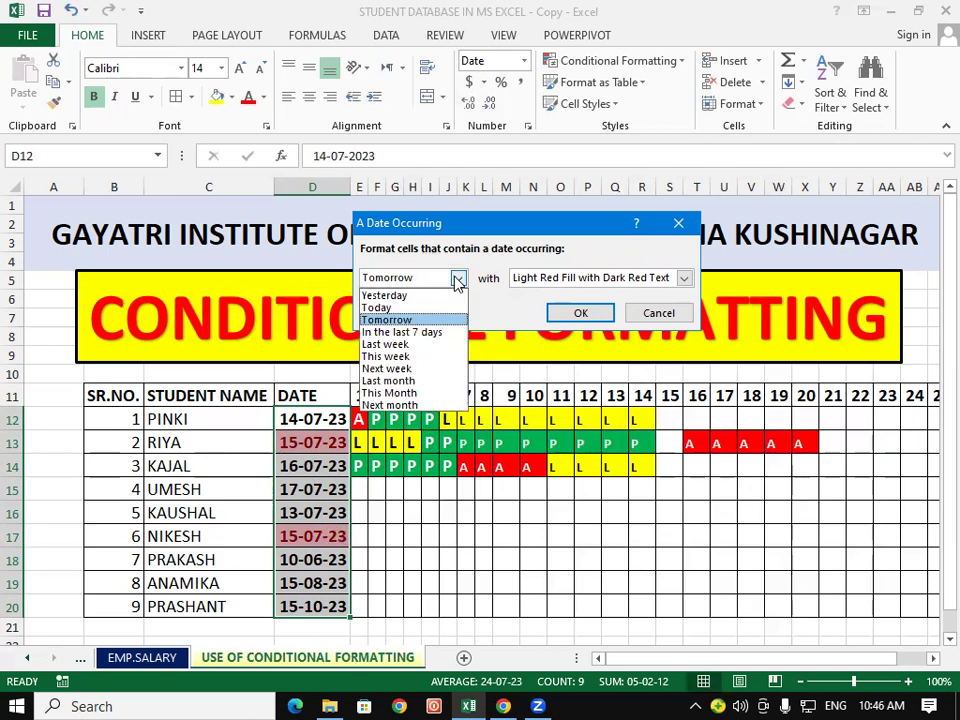
pyautogui.click(416, 395)
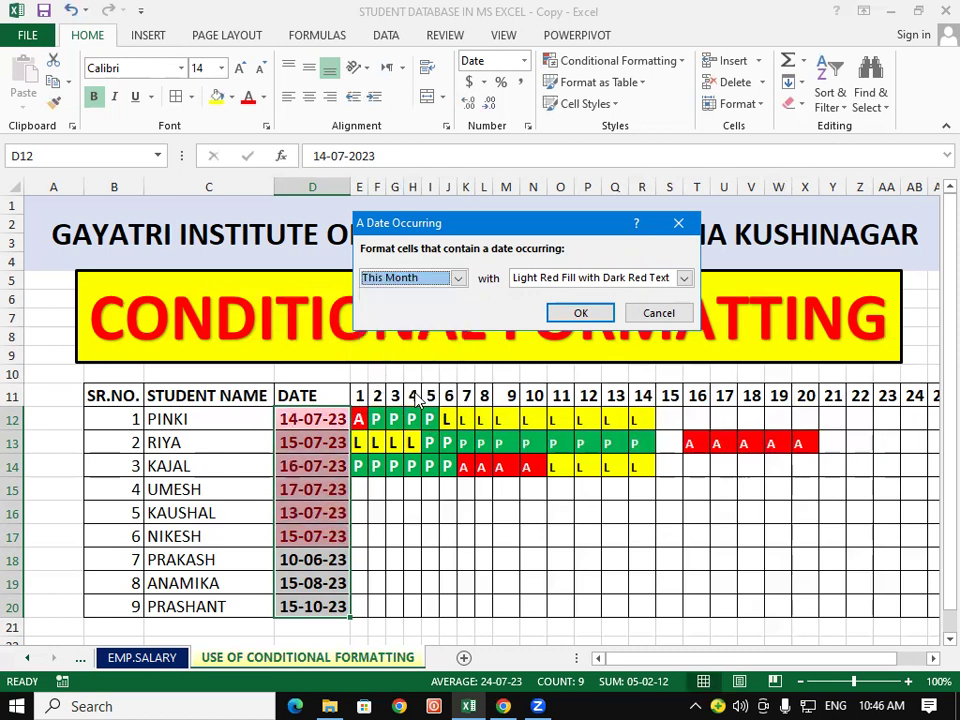
# Preview Next month, In the last 7 days, This week, Next week, This Month and Last month.
pyautogui.click(458, 279)
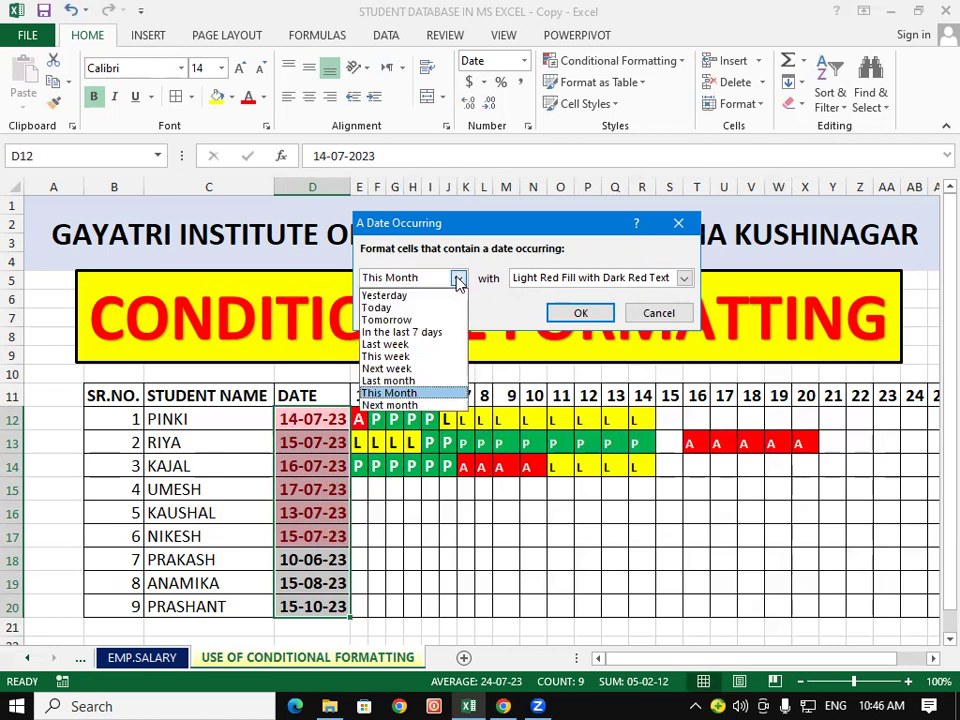
pyautogui.click(407, 406)
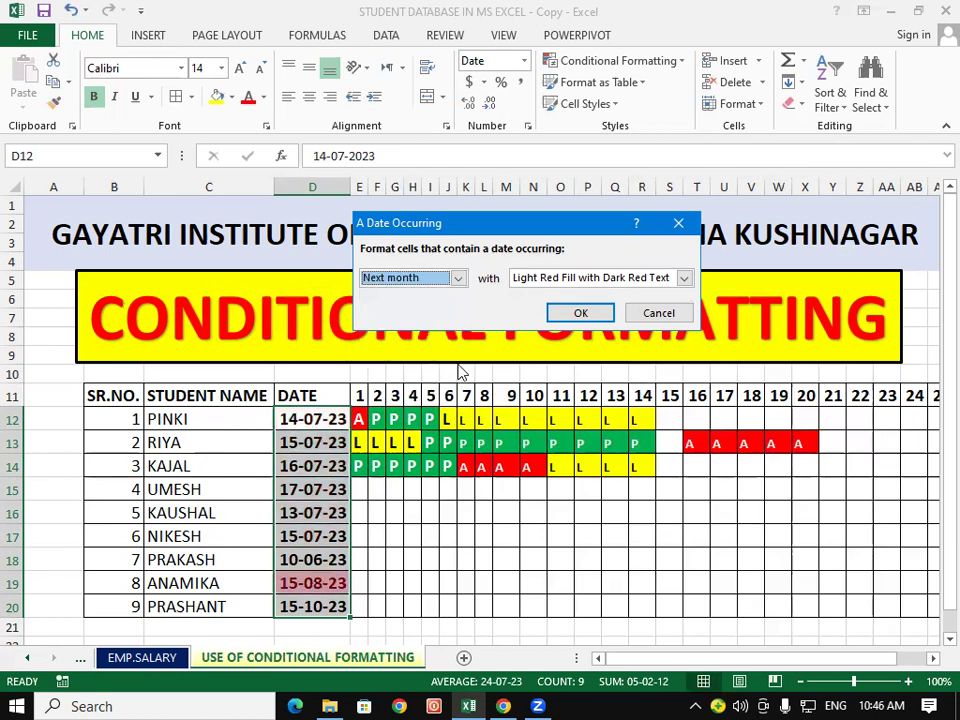
pyautogui.click(457, 278)
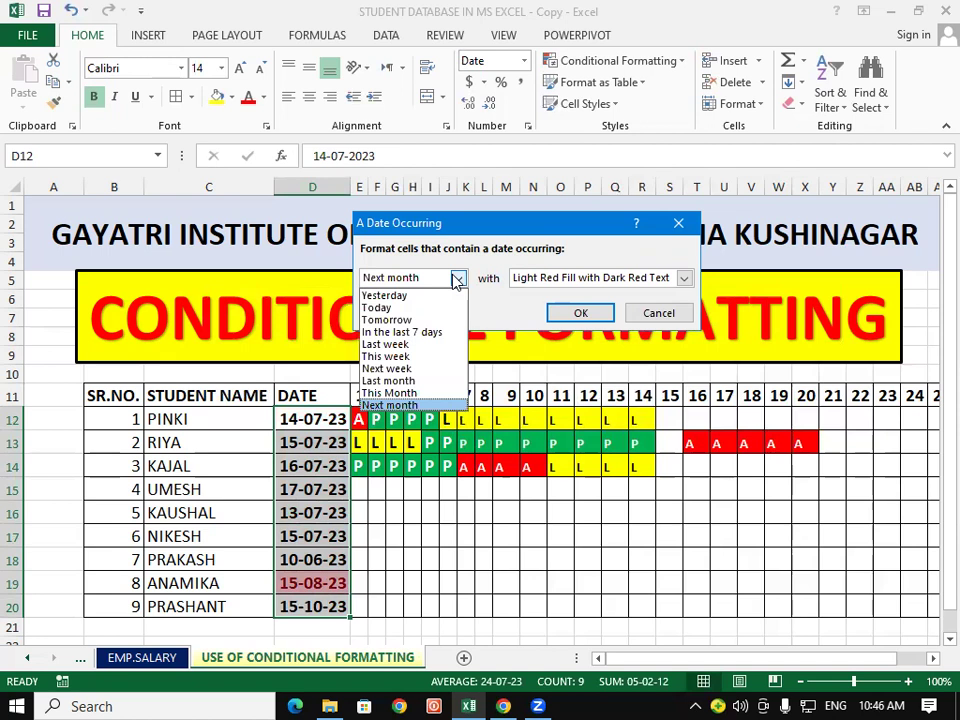
pyautogui.click(428, 332)
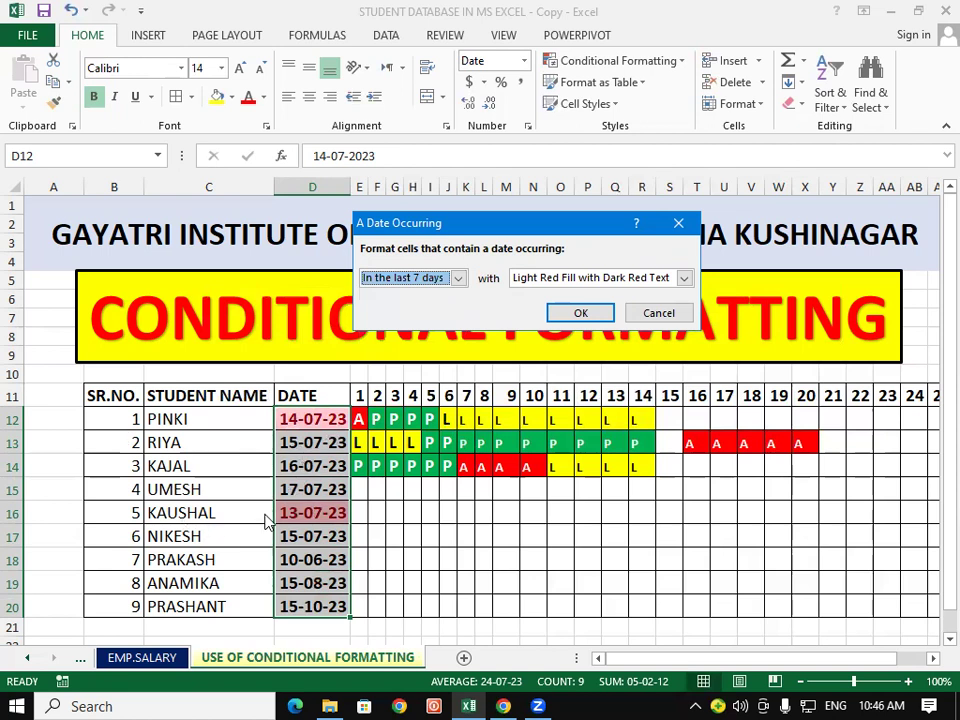
pyautogui.click(457, 278)
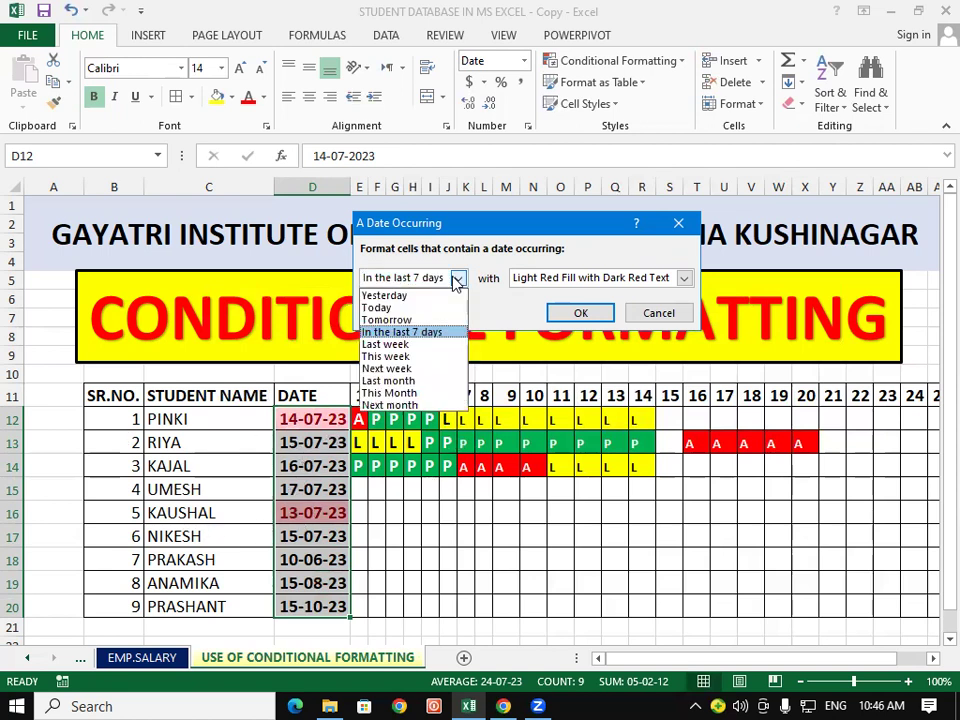
pyautogui.click(417, 358)
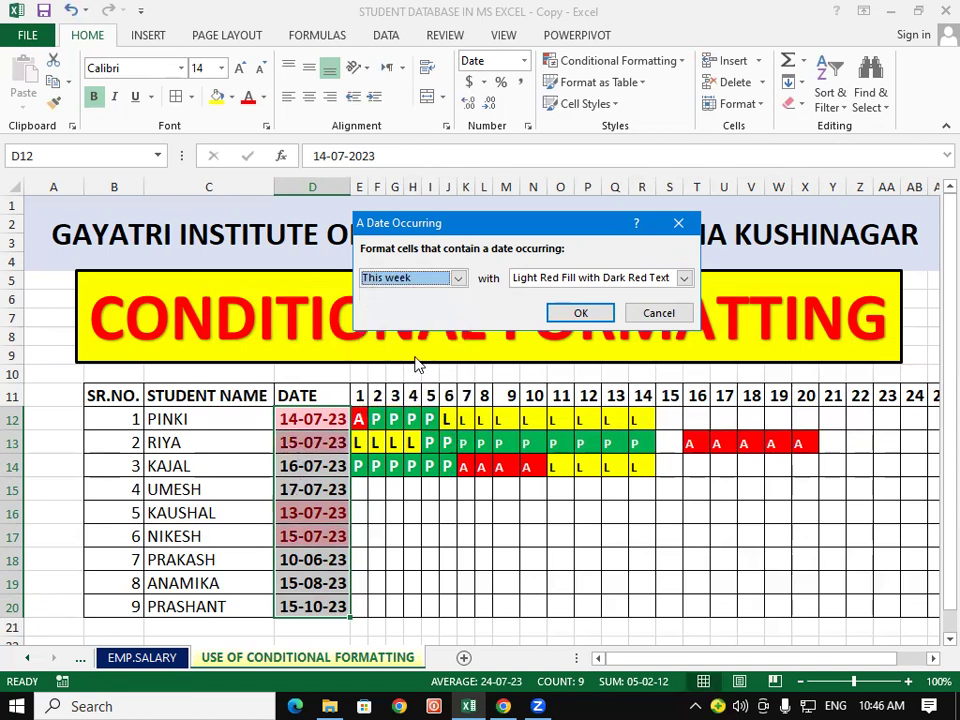
pyautogui.click(458, 280)
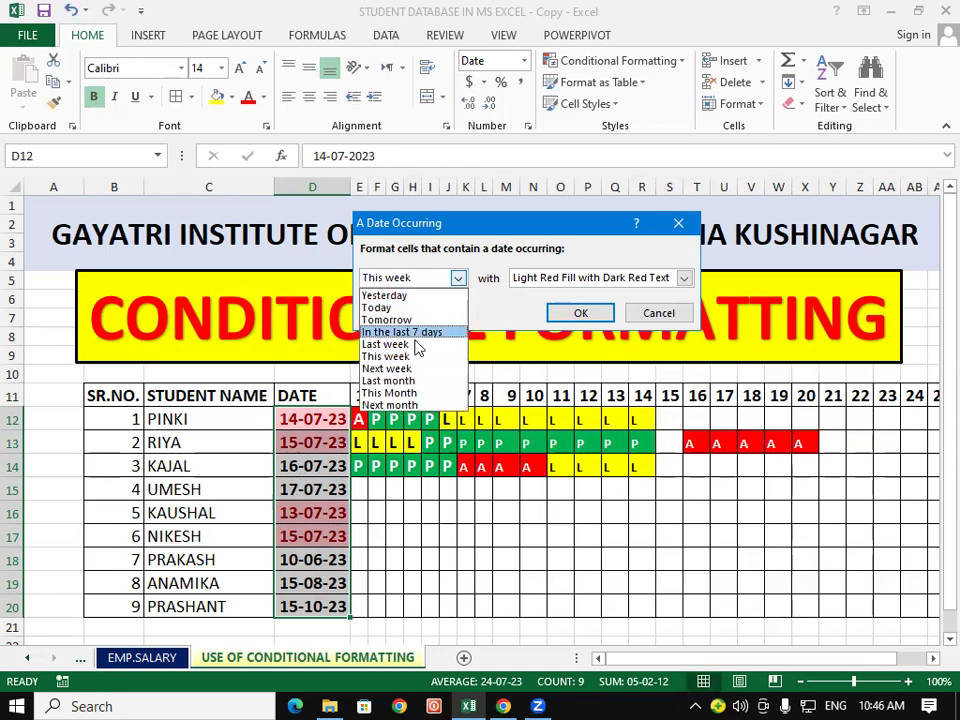
pyautogui.click(407, 369)
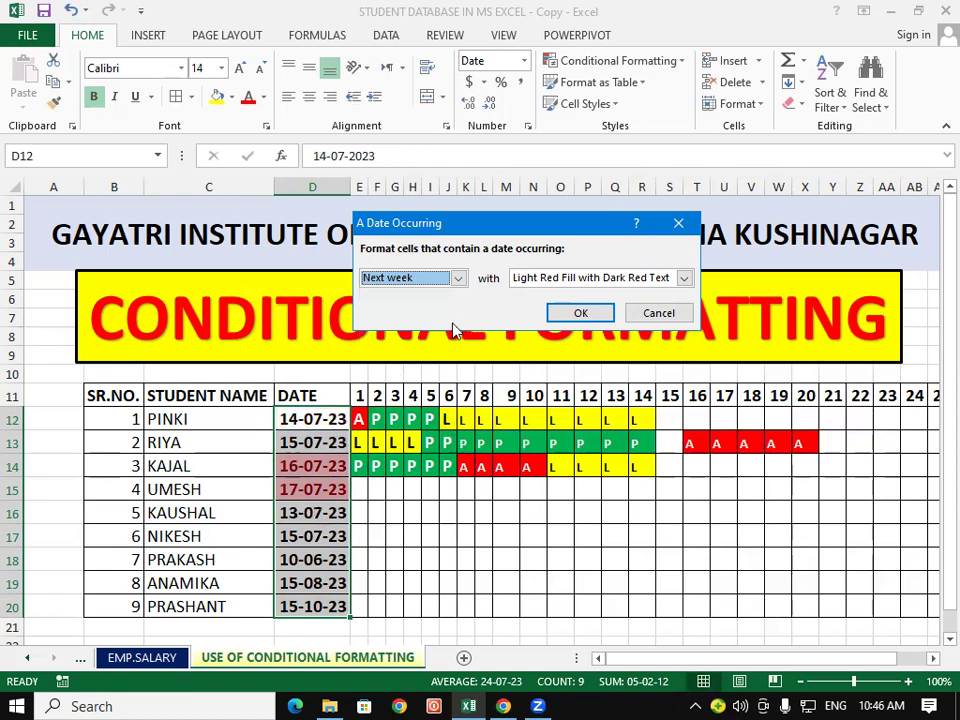
pyautogui.click(458, 278)
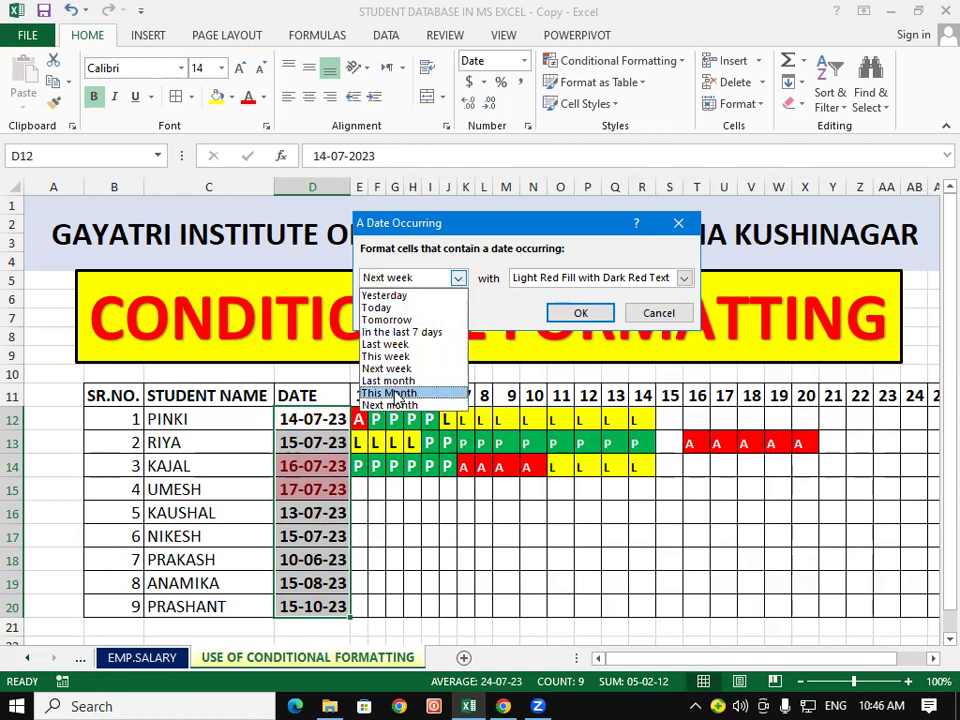
pyautogui.click(398, 394)
pyautogui.click(458, 278)
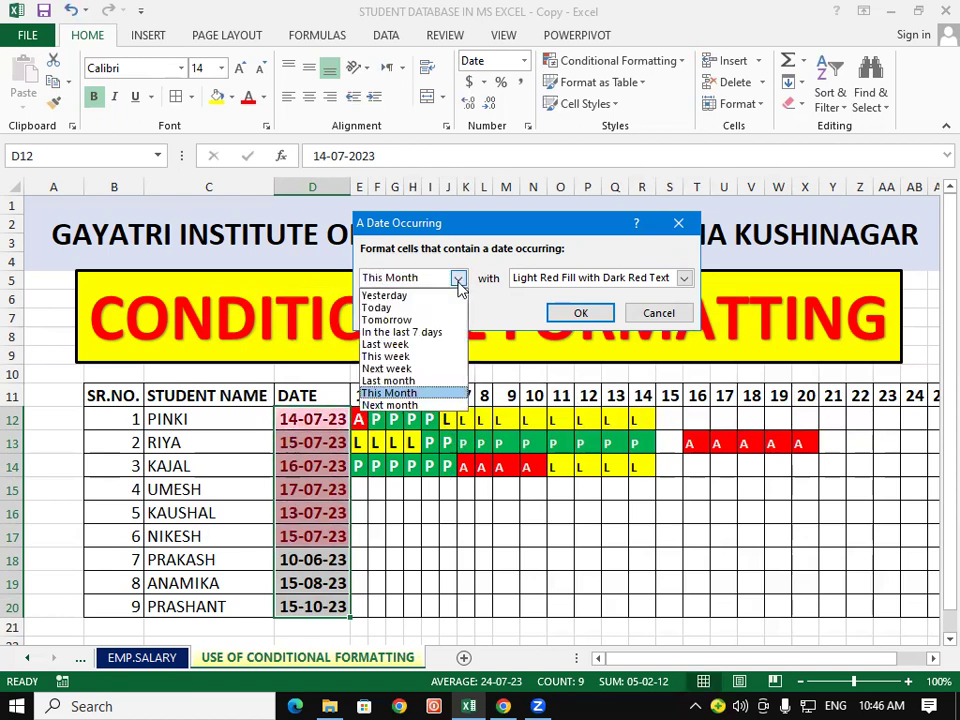
pyautogui.click(410, 381)
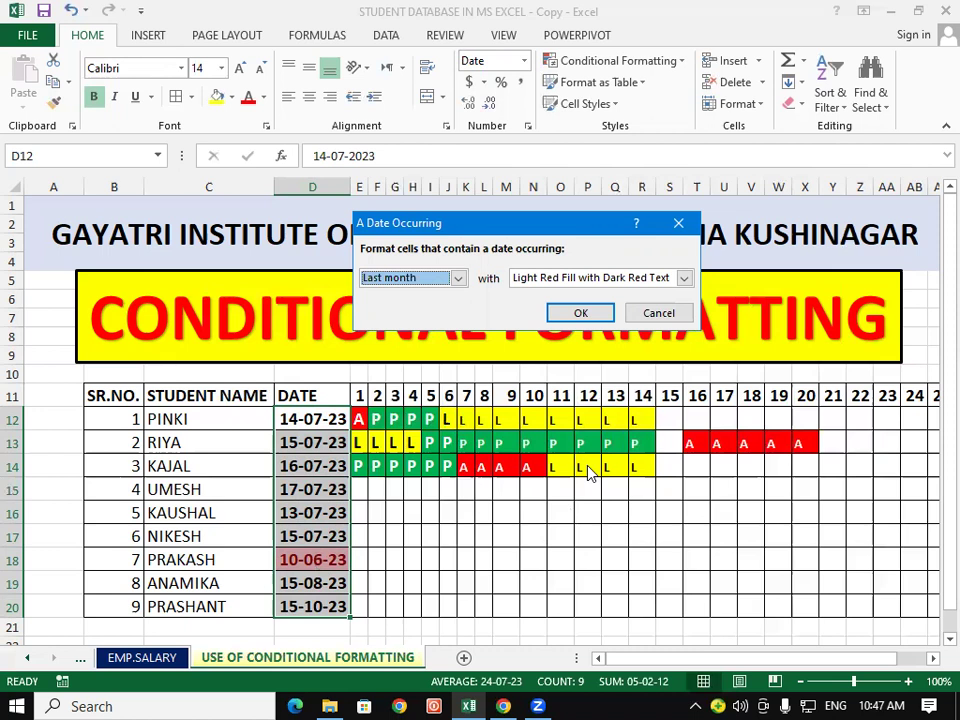
# Close the date rule without applying it and dismiss the Conditional Formatting menu.
pyautogui.click(679, 223)
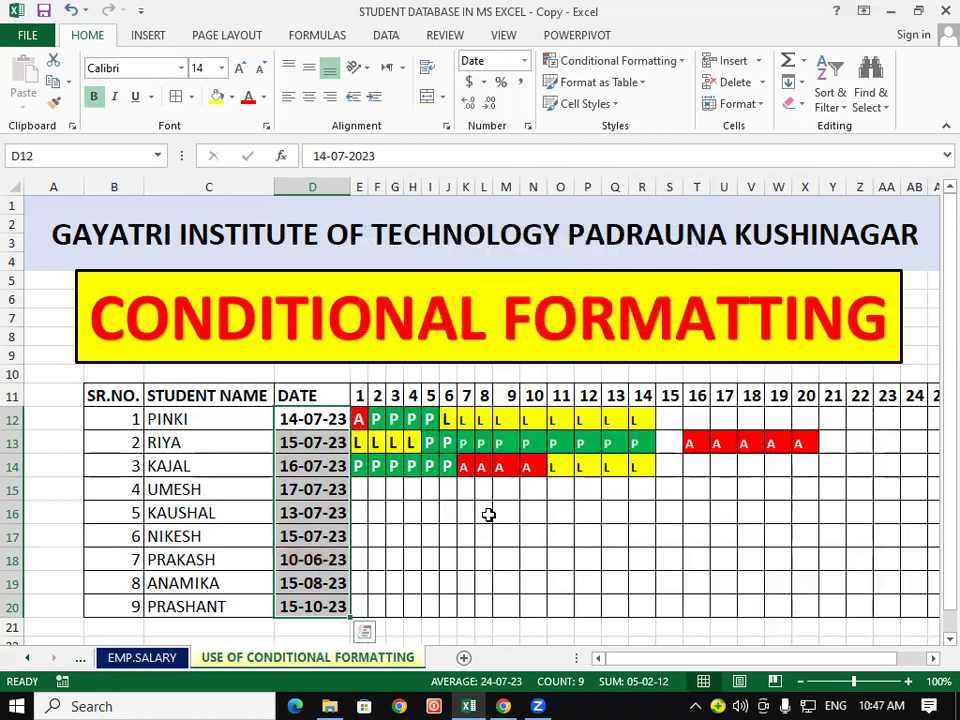
pyautogui.click(683, 66)
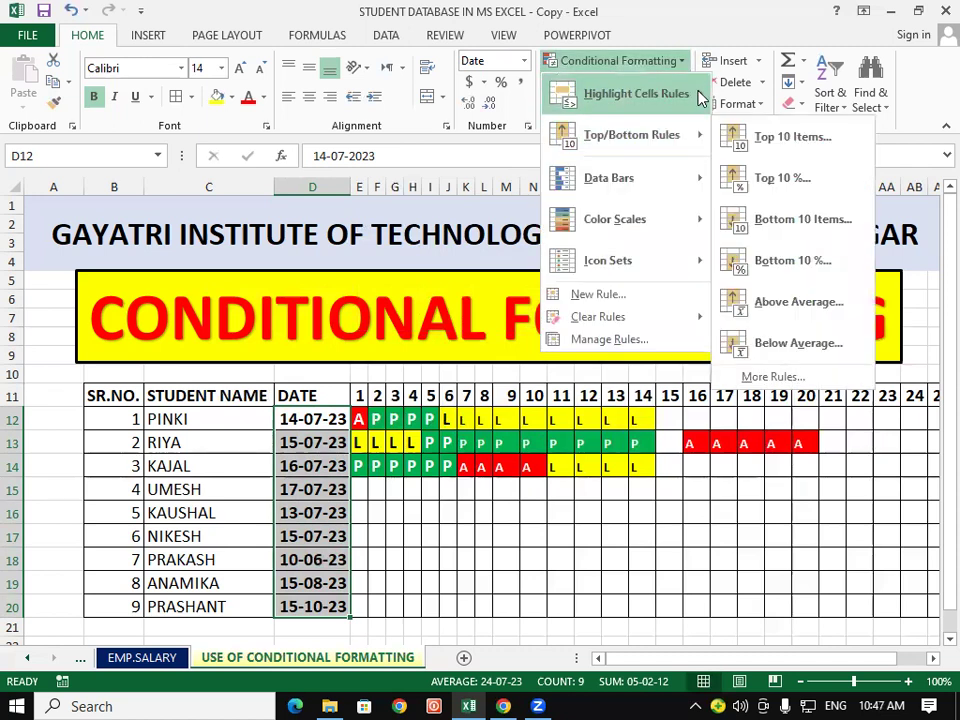
pyautogui.moveTo(636, 94)
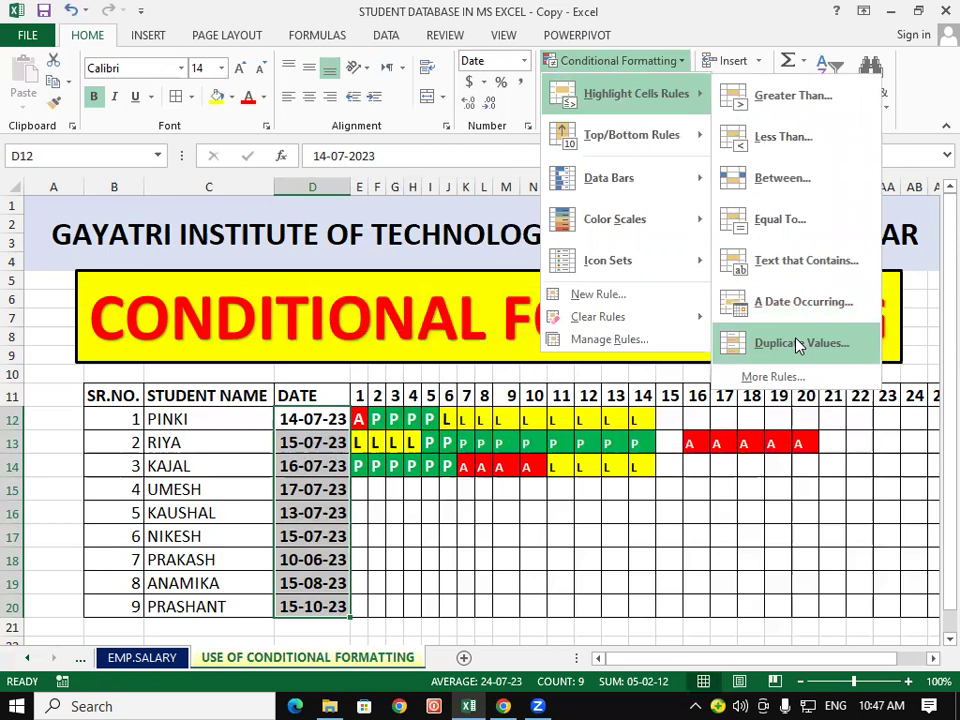
pyautogui.click(439, 536)
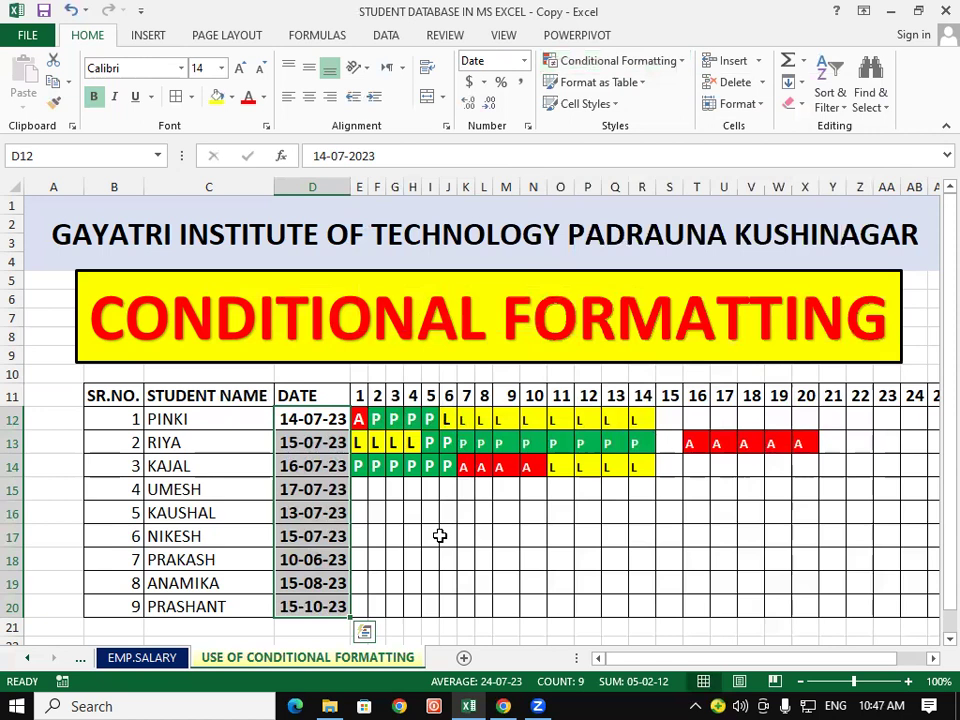
pyautogui.moveTo(934, 330); pyautogui.dragTo(933, 472)
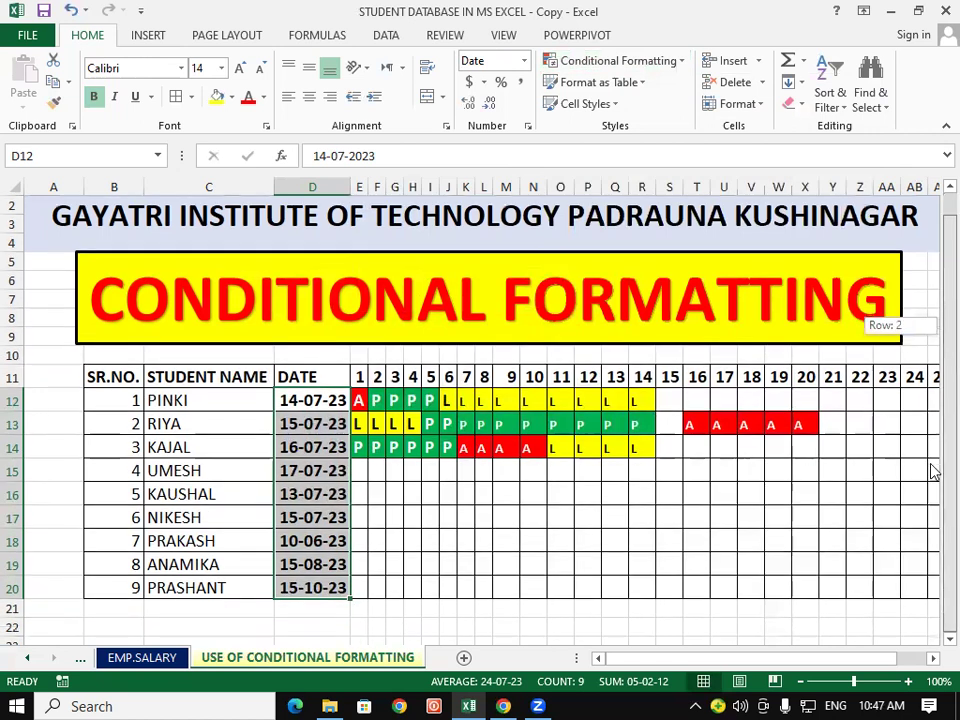
# Replace the name KAUSHAL in C16 with PINKI.
pyautogui.moveTo(216, 398)
pyautogui.mouseDown()
pyautogui.moveTo(211, 452)
pyautogui.moveTo(262, 587)
pyautogui.mouseUp()
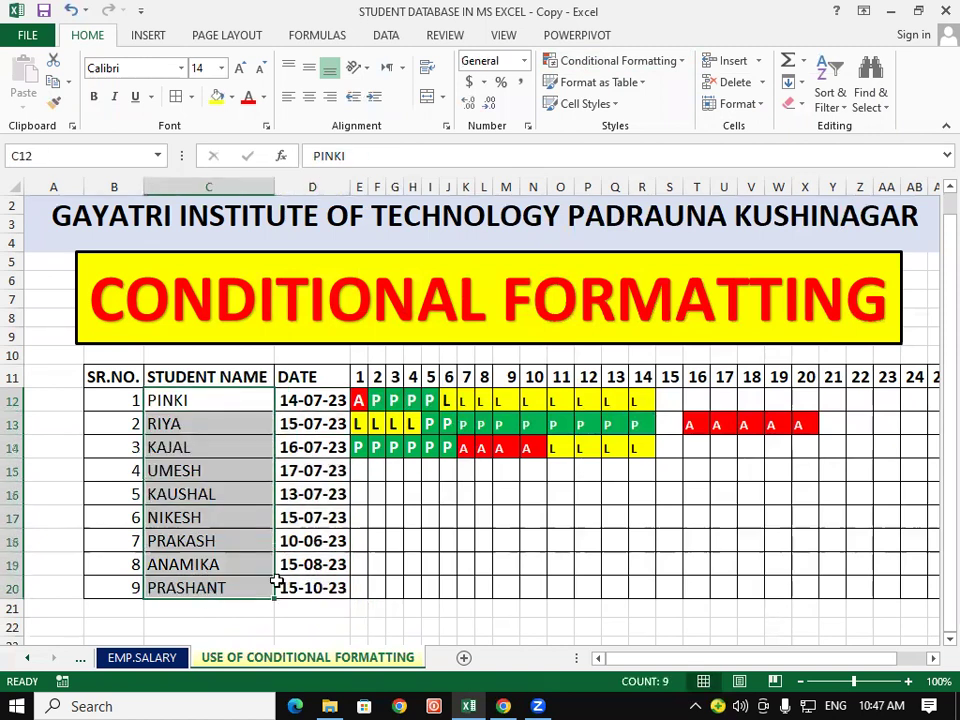
pyautogui.click(404, 564)
pyautogui.doubleClick(224, 492)
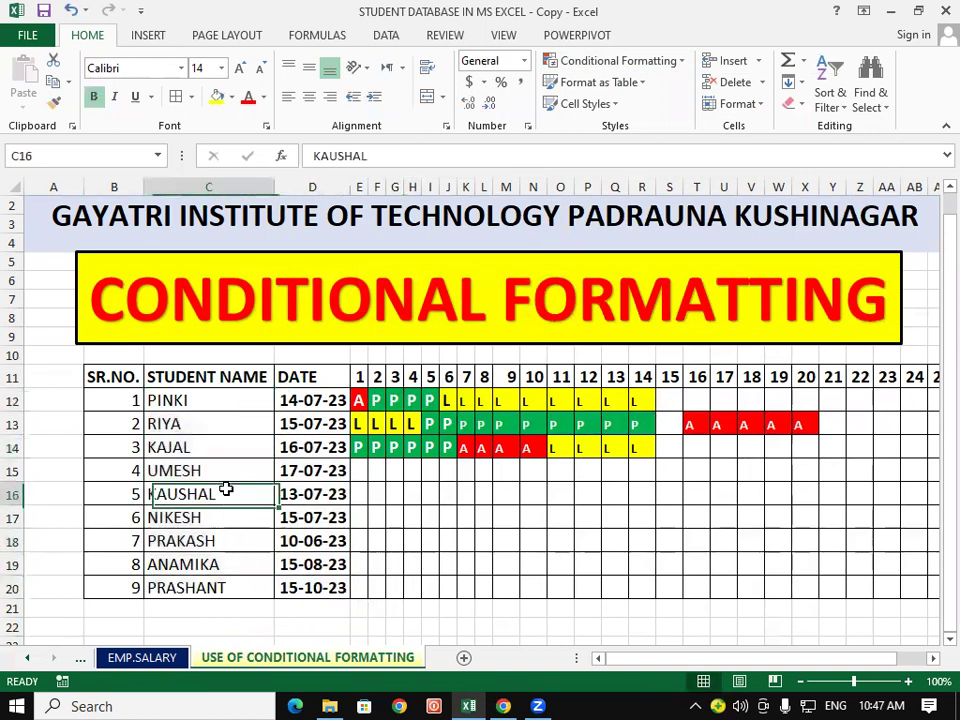
pyautogui.press('BackSpace')
pyautogui.press('BackSpace')
pyautogui.press('BackSpace')
pyautogui.press('BackSpace')
pyautogui.press('BackSpace')
pyautogui.press('BackSpace')
pyautogui.press('BackSpace')
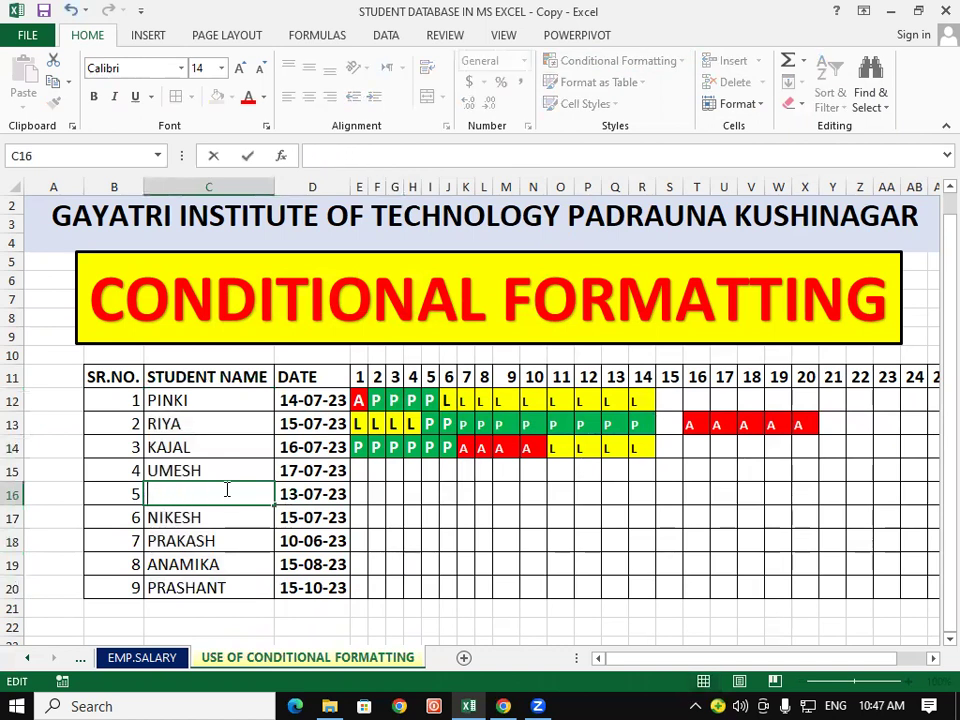
pyautogui.write('PINKI')
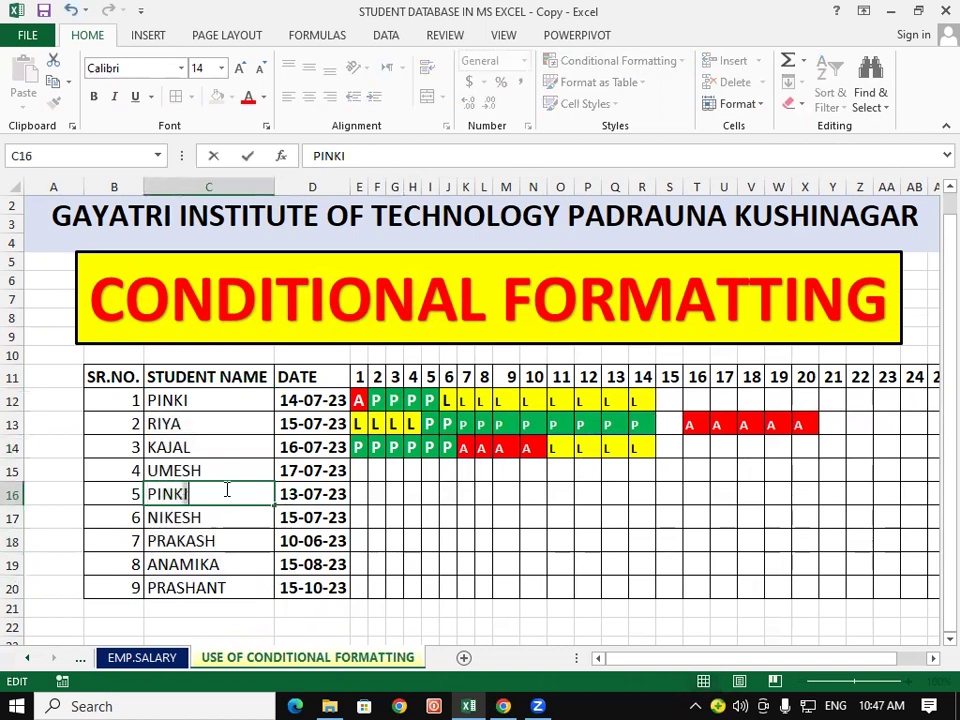
# Rename ANAMIKA to RIYA and UMESH to PRAKASH, then select the names in C12:C20.
pyautogui.click(207, 556)
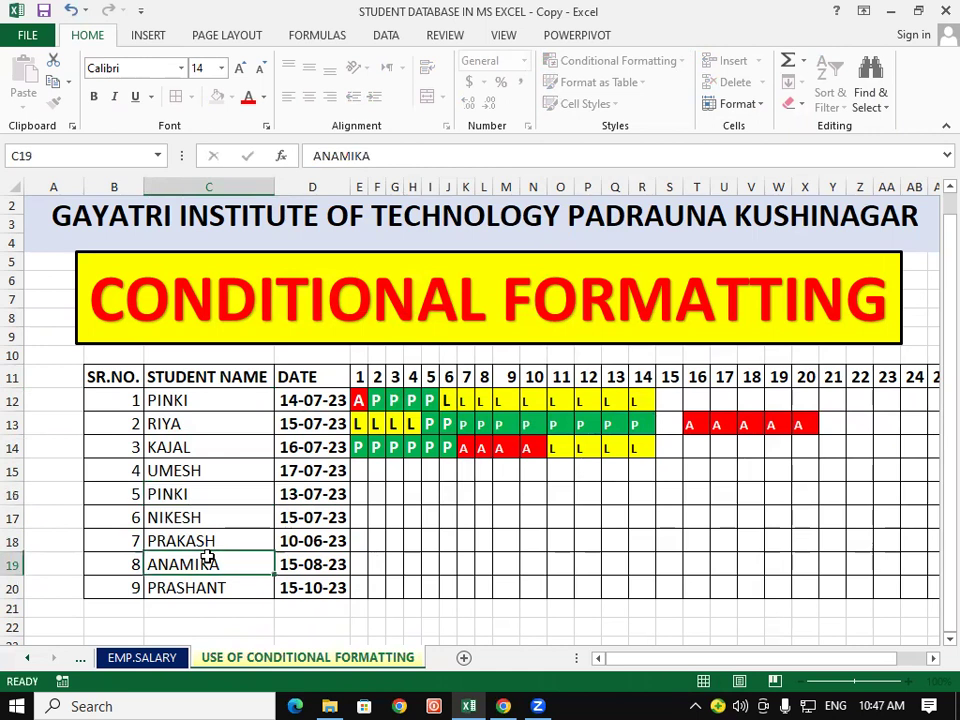
pyautogui.write('RIYA')
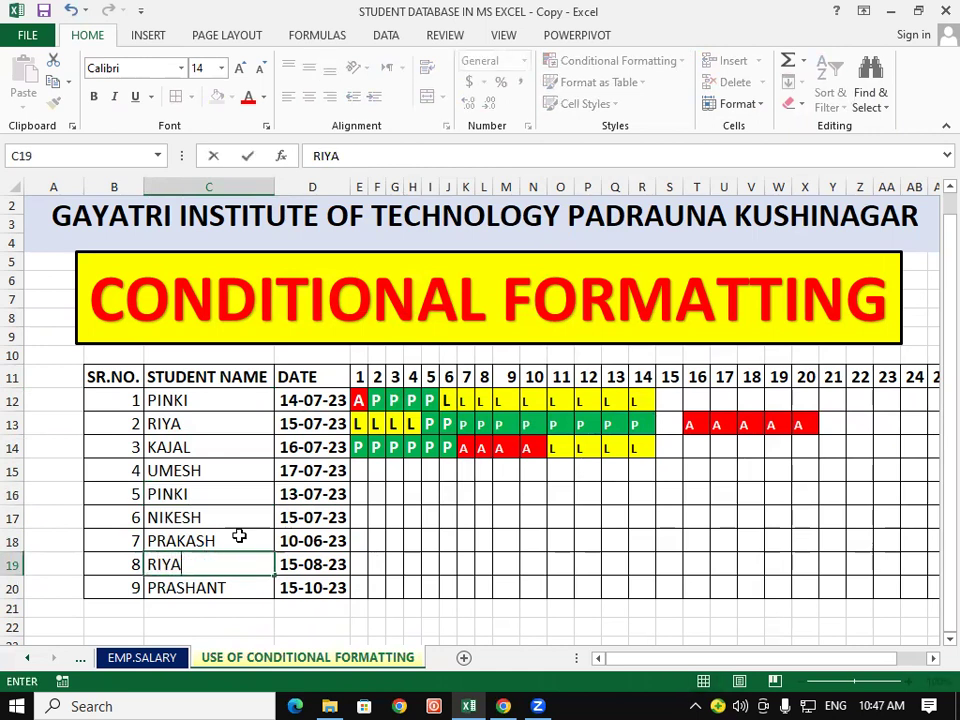
pyautogui.click(208, 480)
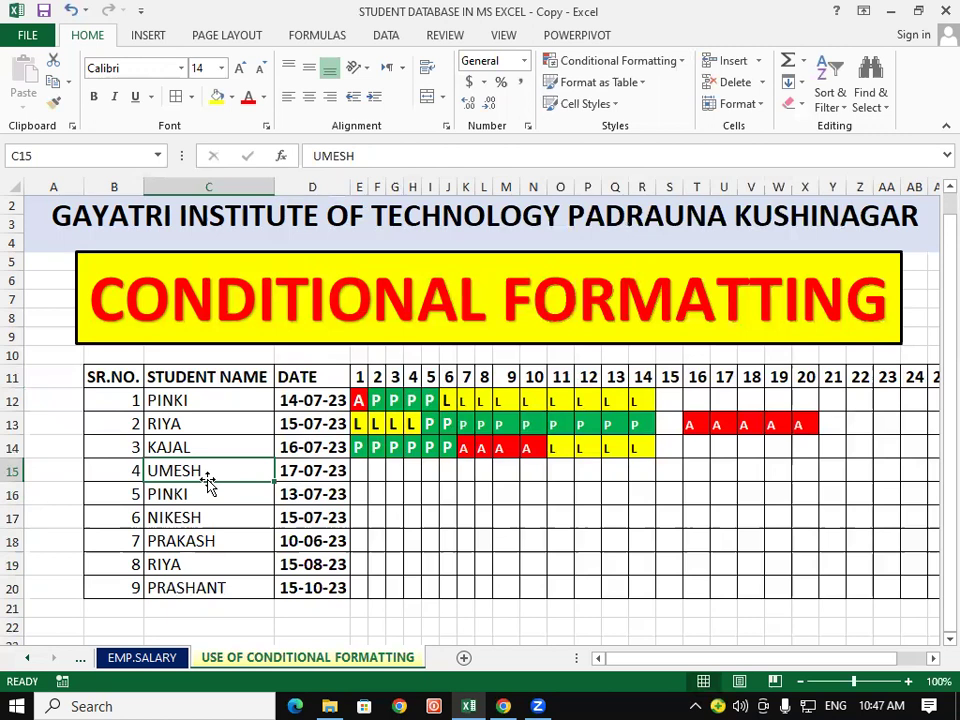
pyautogui.write('O')
pyautogui.press('BackSpace')
pyautogui.write('PRAKA')
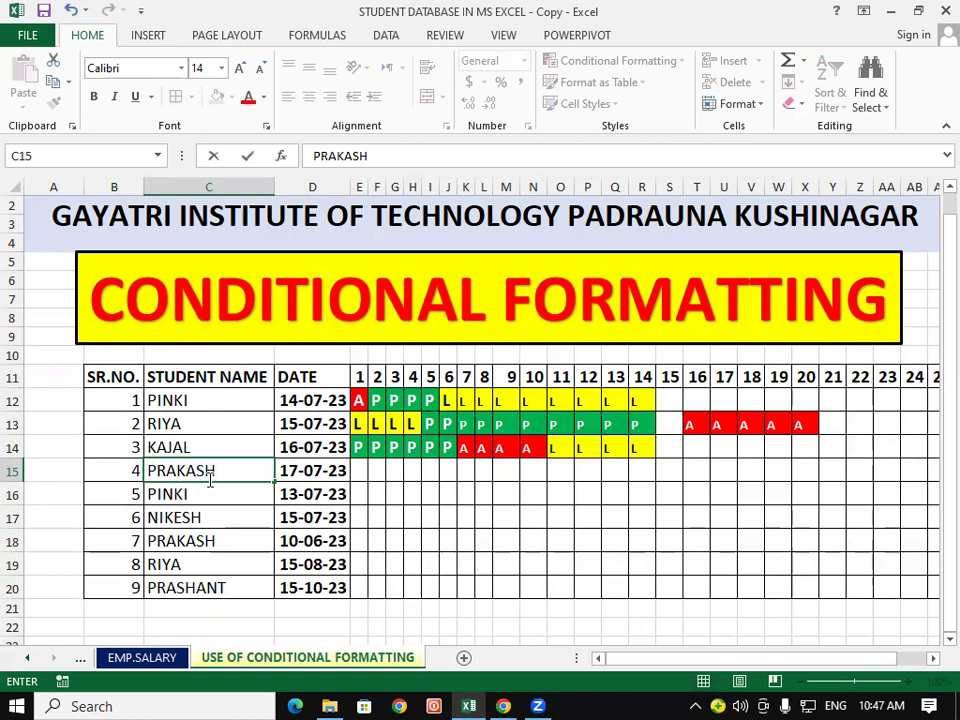
pyautogui.click(494, 512)
pyautogui.moveTo(188, 400); pyautogui.dragTo(197, 585)
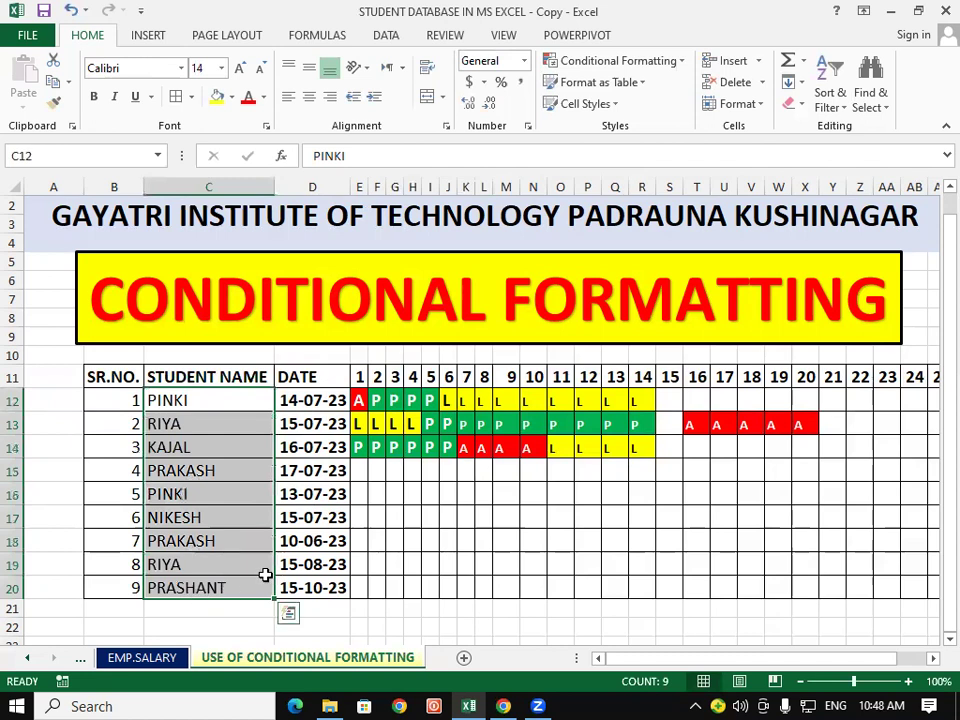
pyautogui.click(417, 540)
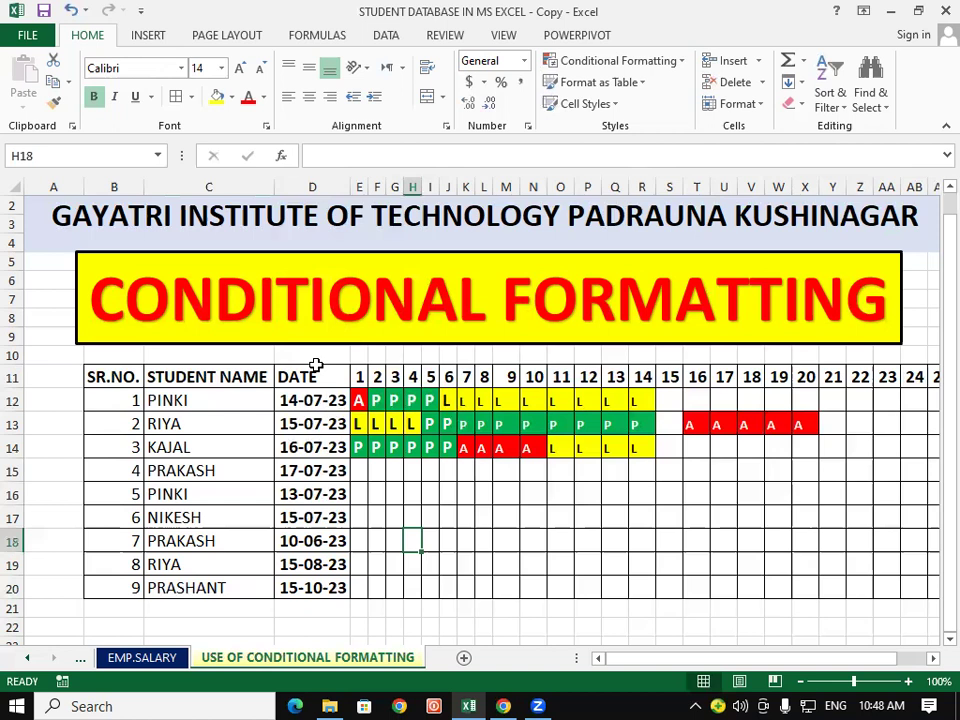
pyautogui.click(470, 512)
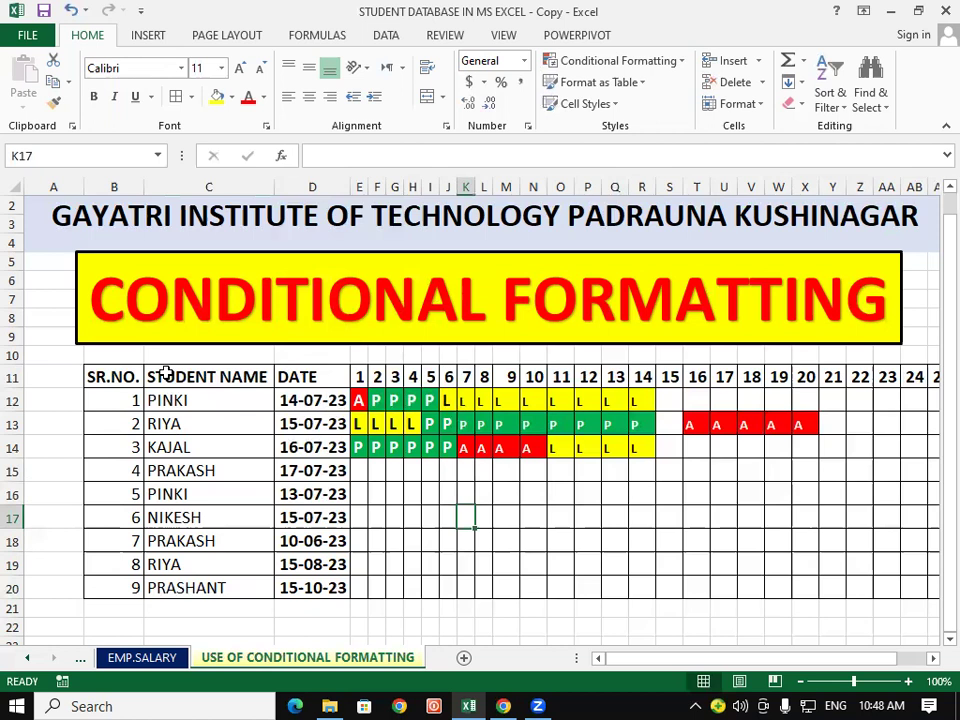
pyautogui.moveTo(166, 400); pyautogui.dragTo(188, 582)
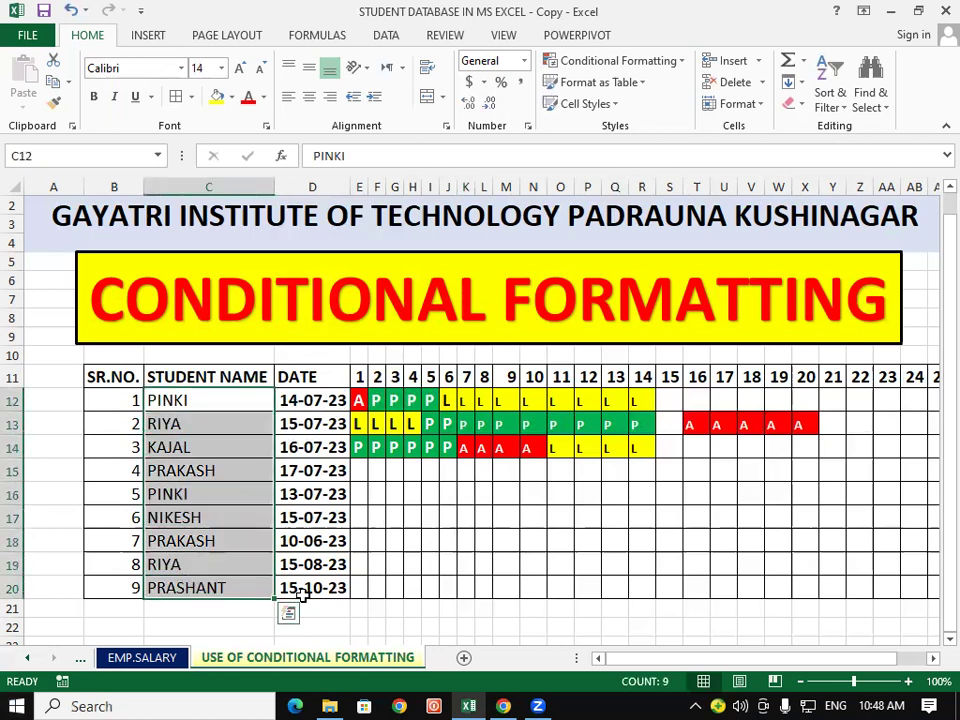
# Apply a Duplicate Values rule with Light Red Fill and Dark Red Text to the student names.
pyautogui.click(666, 61)
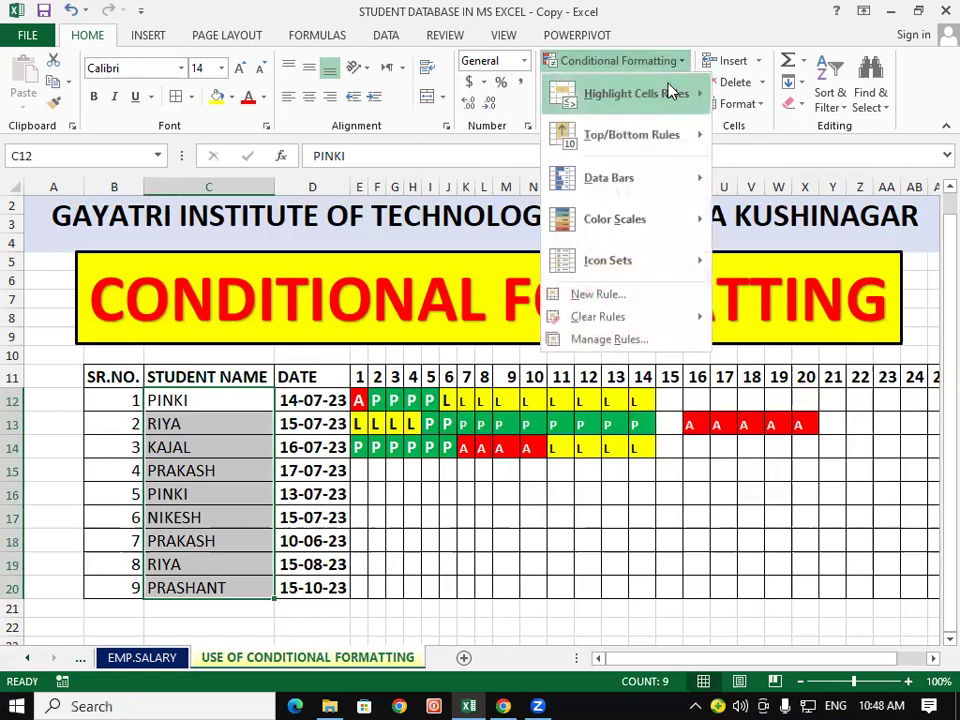
pyautogui.moveTo(636, 93)
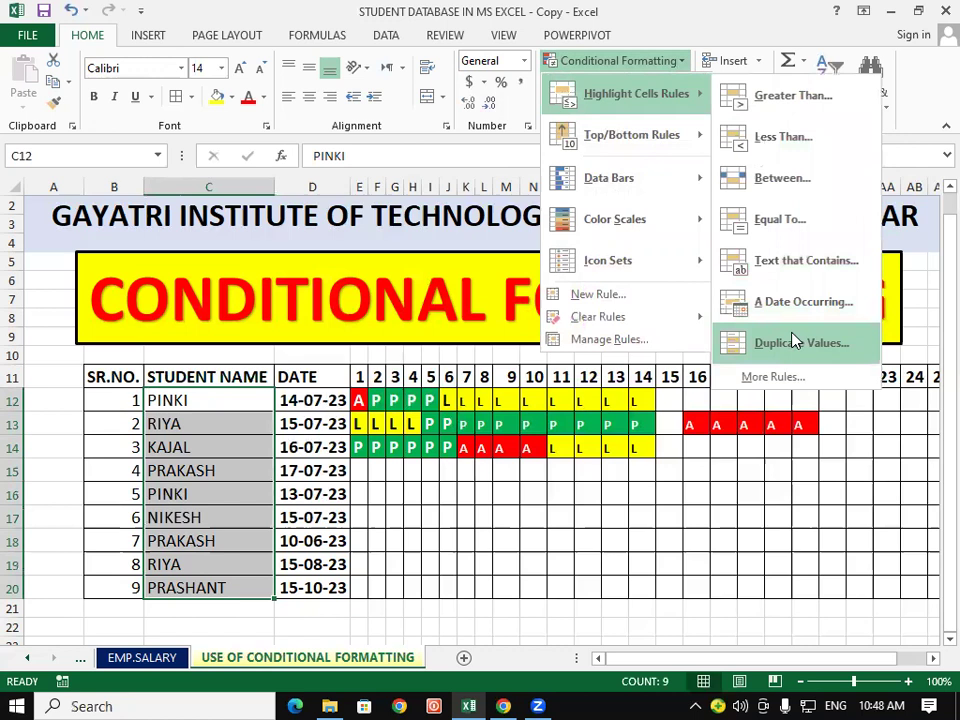
pyautogui.click(793, 341)
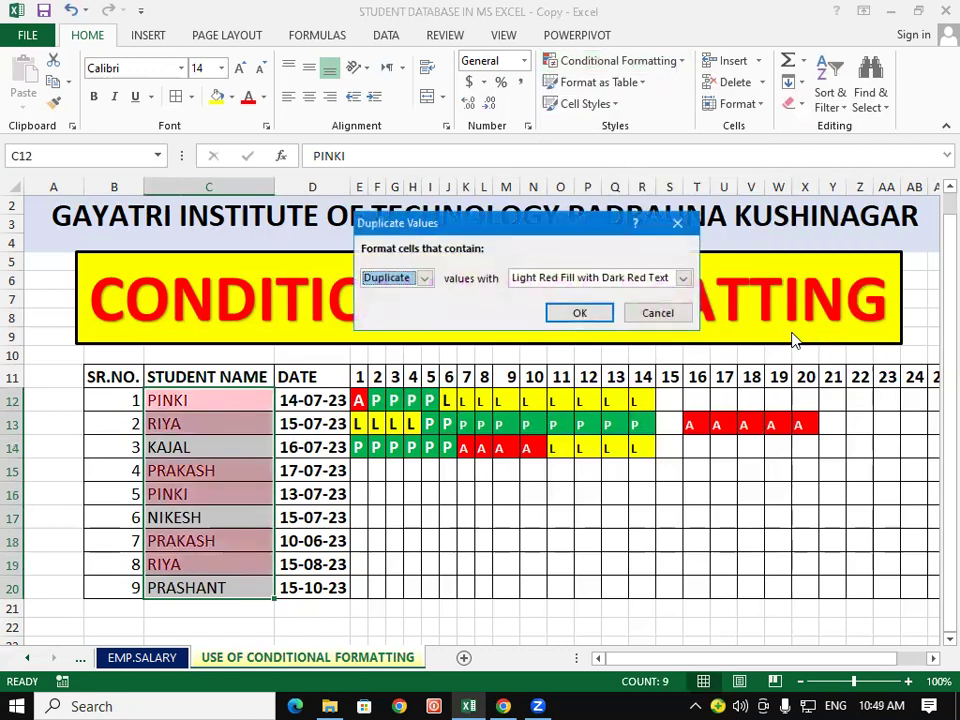
pyautogui.click(580, 316)
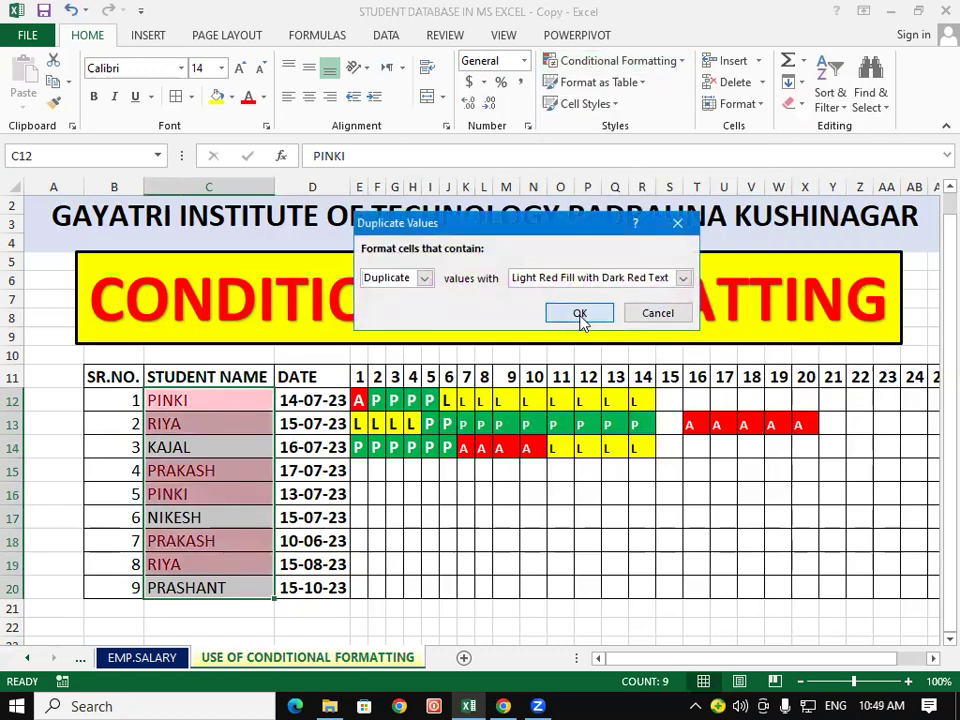
pyautogui.click(588, 540)
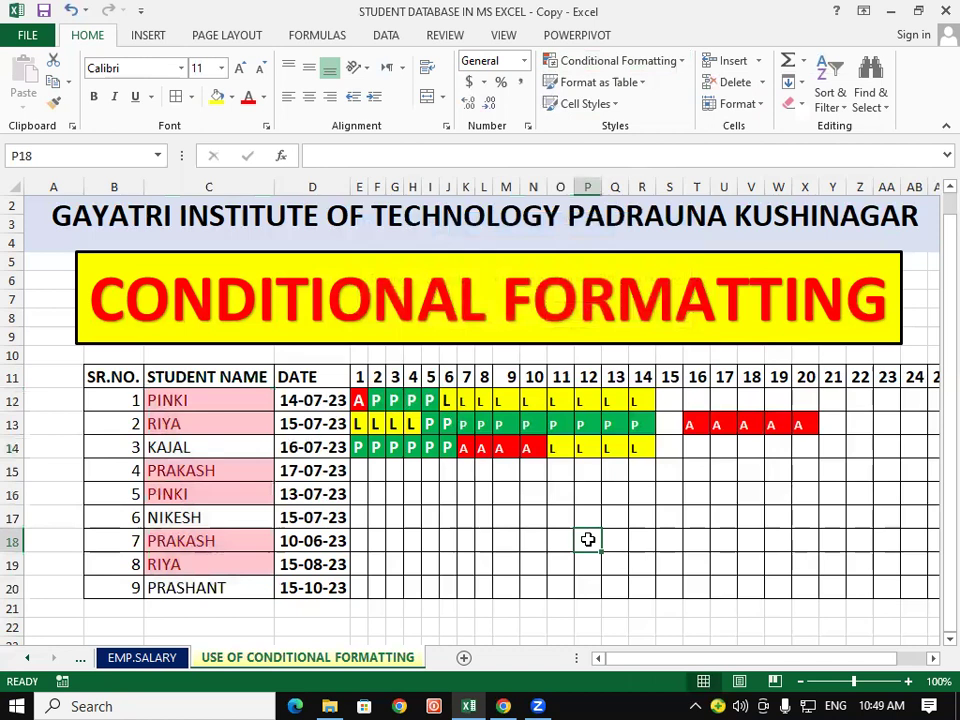
# Check that unique names KAJAL, NIKESH and PRASHANT remain unhighlighted.
pyautogui.click(198, 449)
pyautogui.click(222, 517)
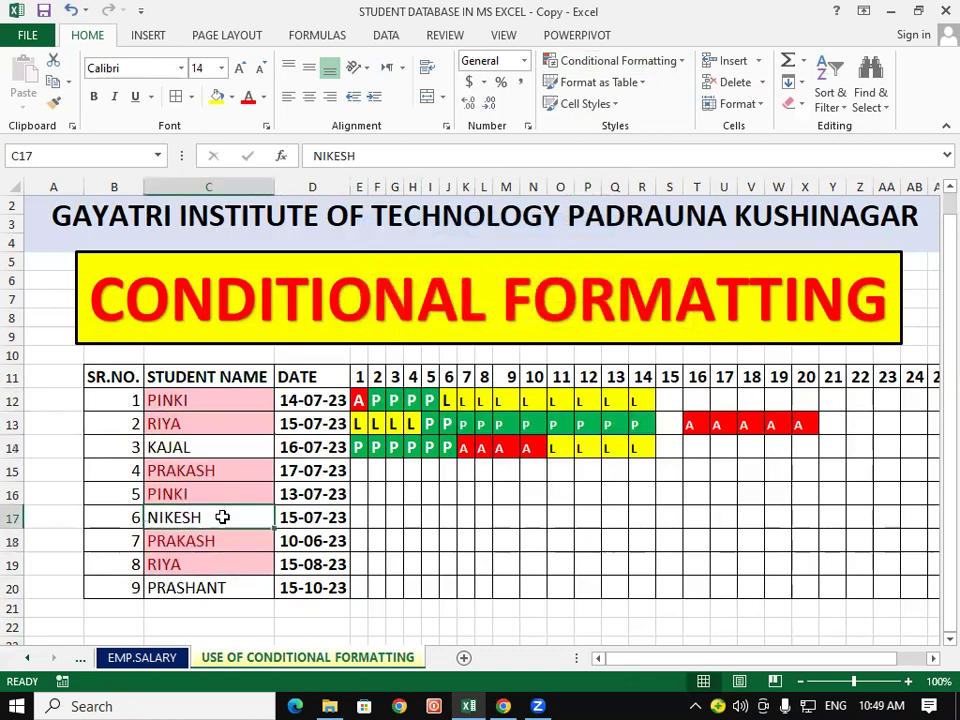
pyautogui.click(205, 587)
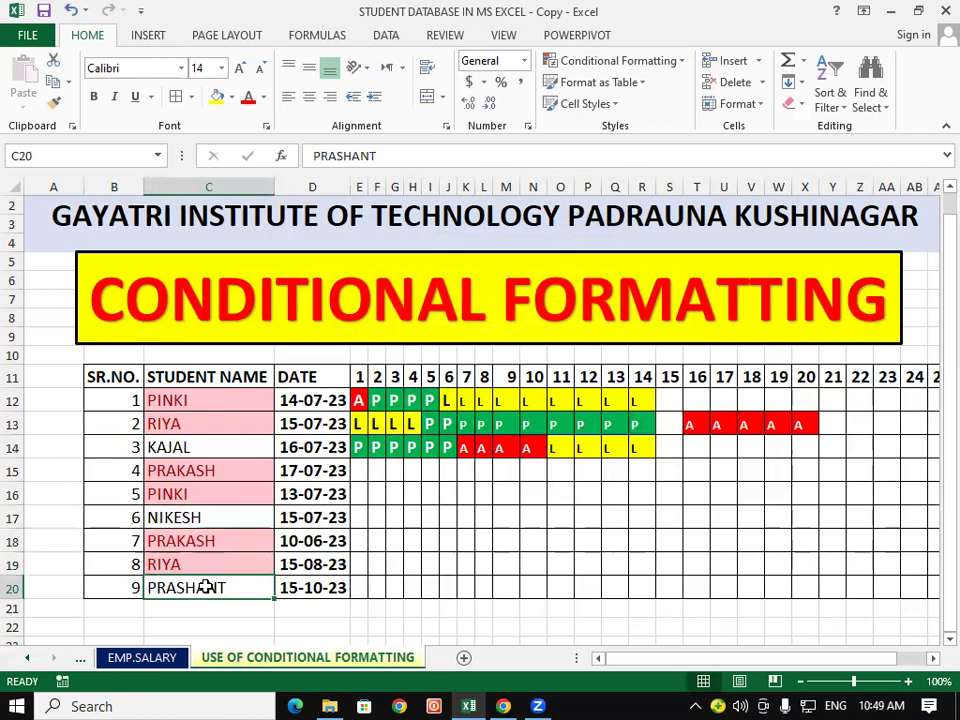
pyautogui.click(597, 518)
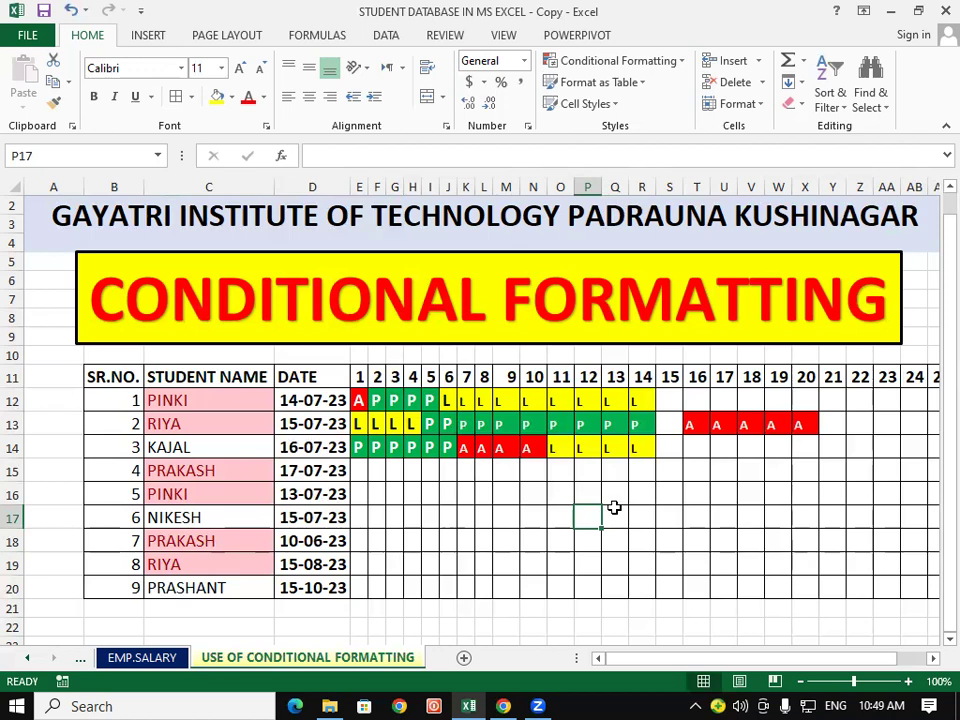
# Try Remove Duplicates on C12:C20 with the selection expanded, then cancel without removing anything.
pyautogui.moveTo(235, 403); pyautogui.dragTo(229, 588)
pyautogui.hotkey('ctrl', 'c')
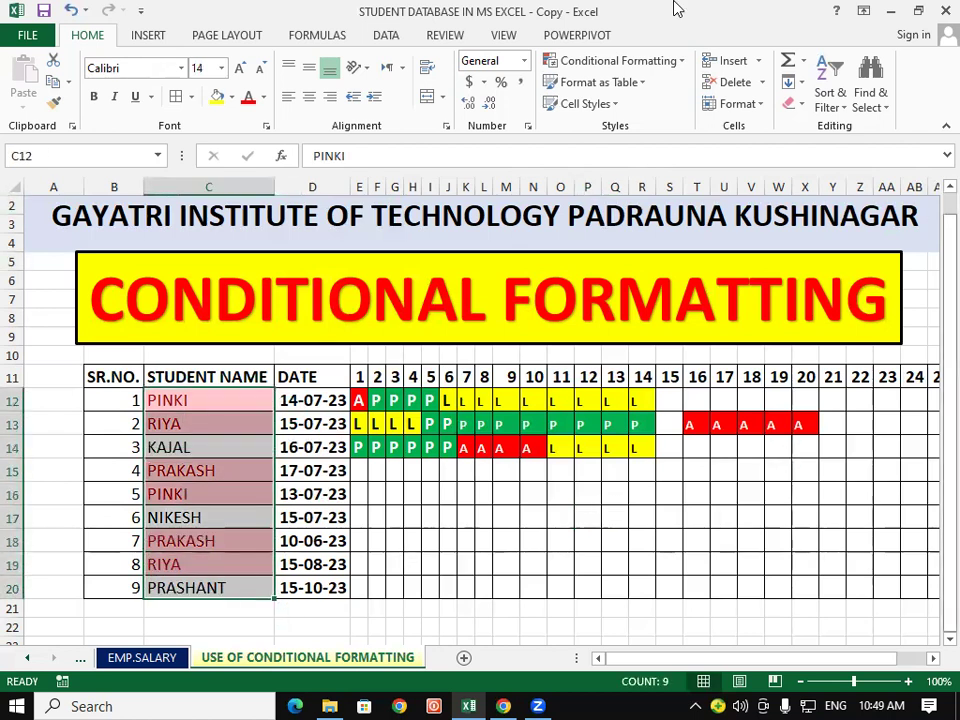
pyautogui.click(403, 37)
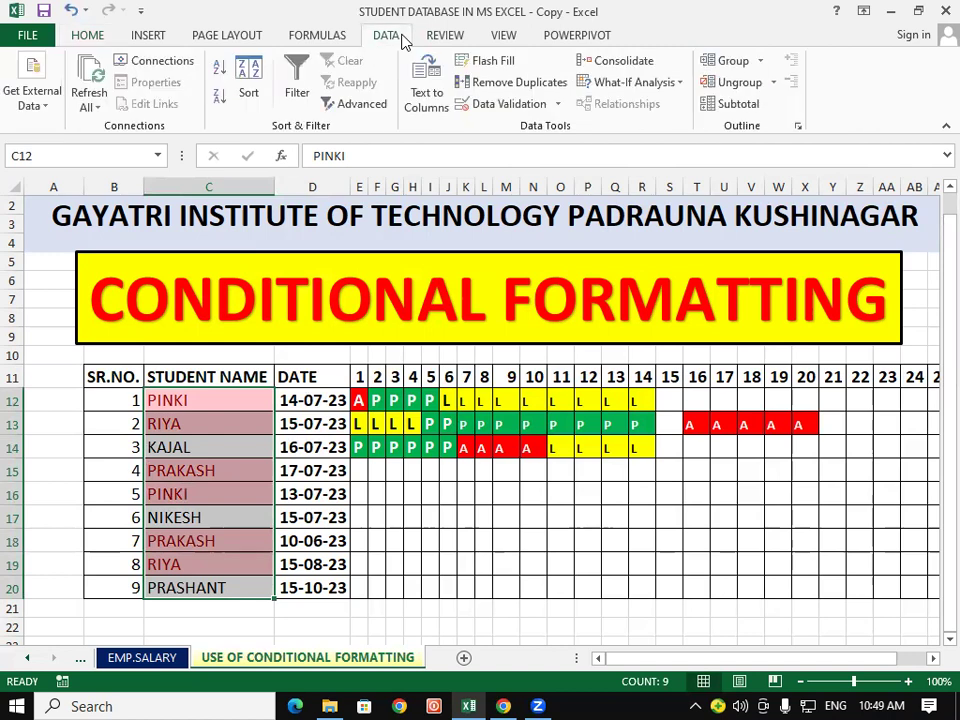
pyautogui.click(492, 86)
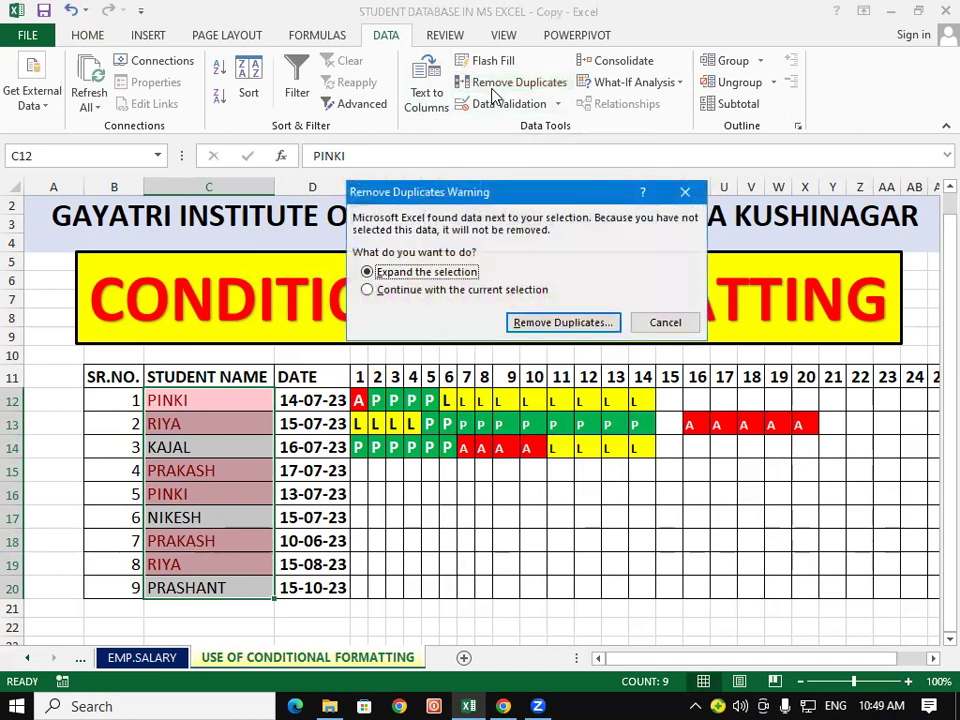
pyautogui.click(558, 323)
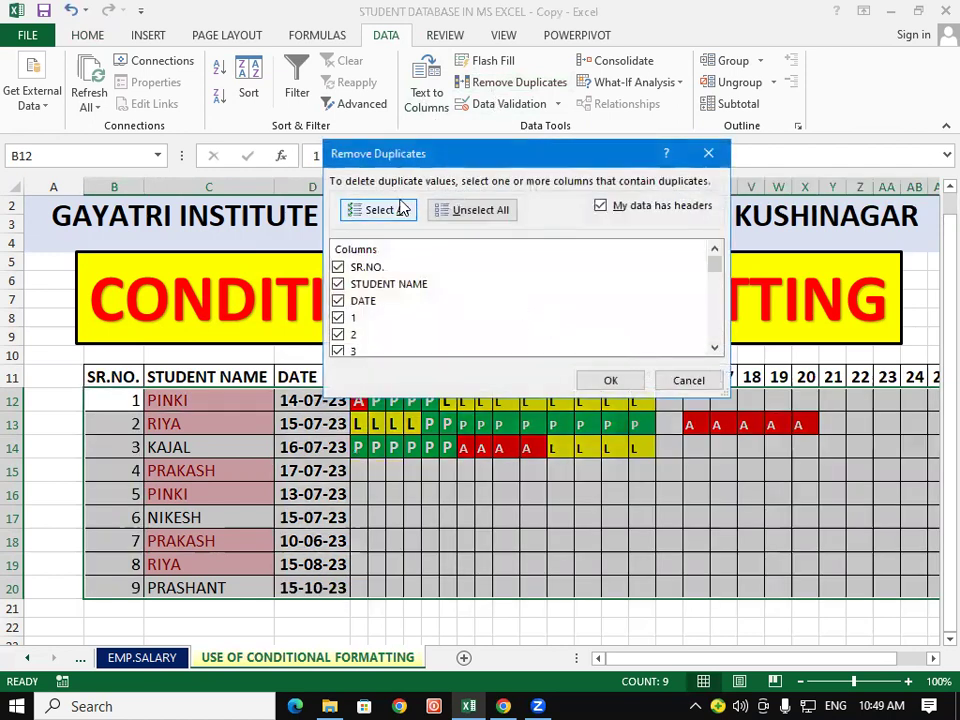
pyautogui.click(708, 155)
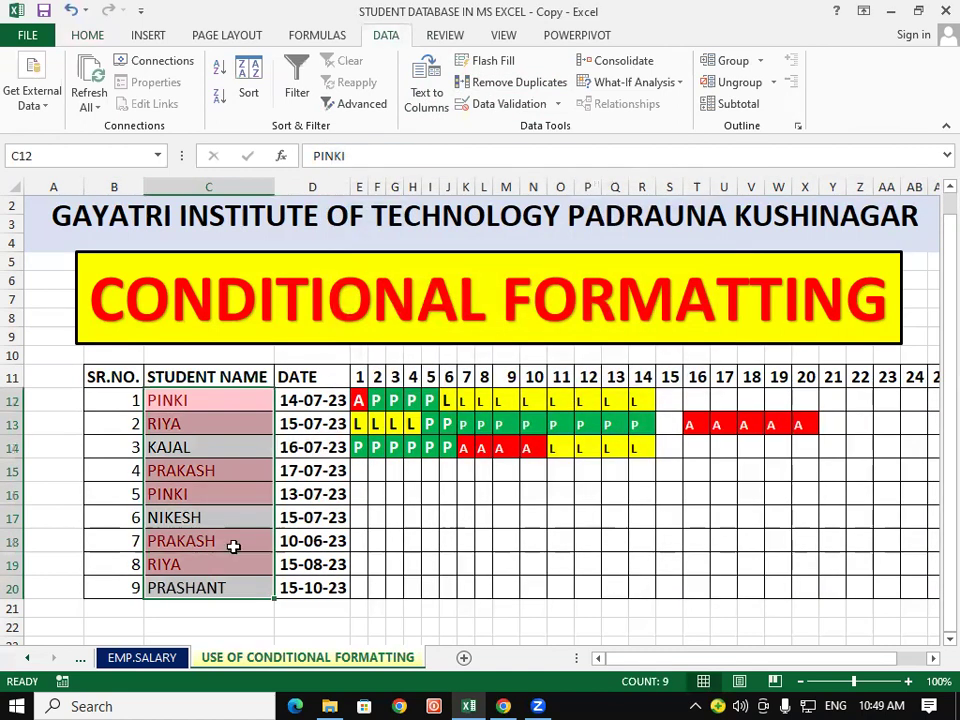
# Remove duplicates from the current selection only with STUDENT NAME checked, leaving six unique names.
pyautogui.click(521, 82)
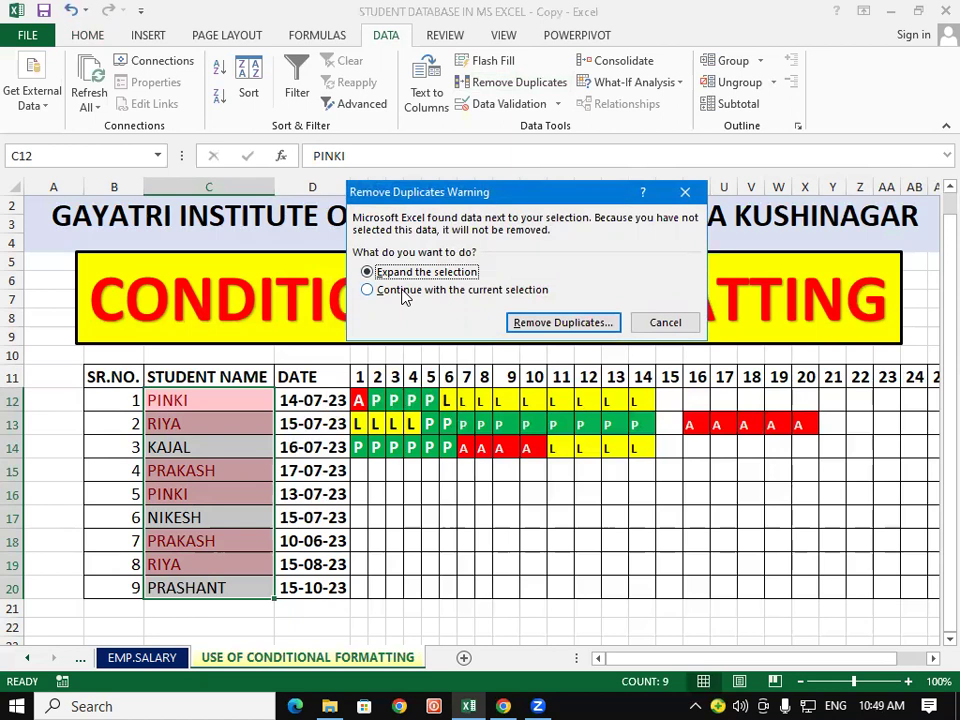
pyautogui.click(403, 290)
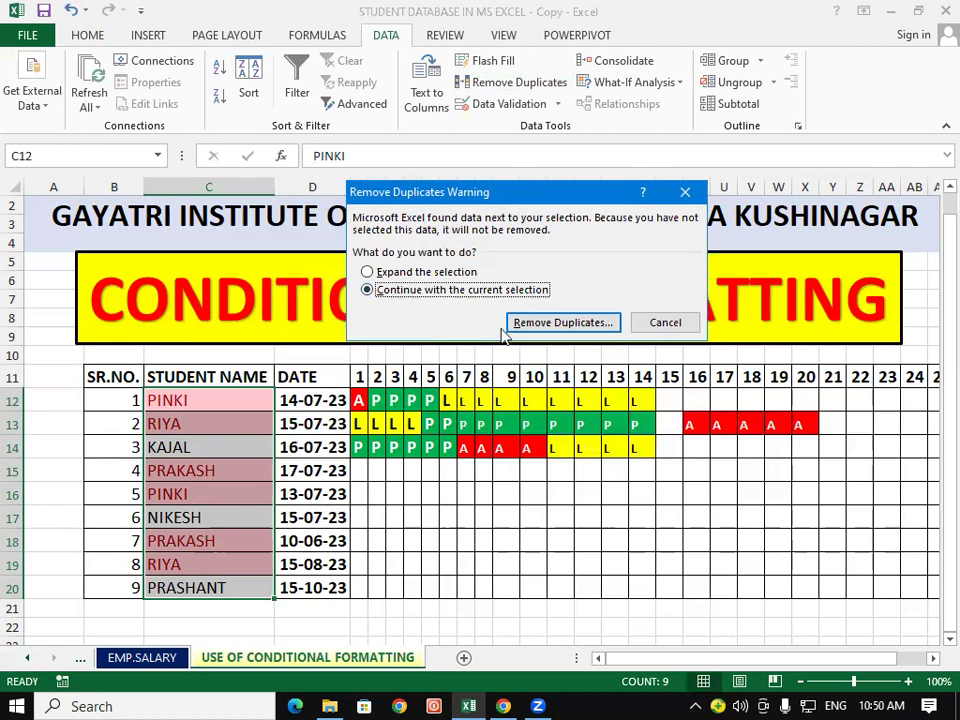
pyautogui.click(563, 322)
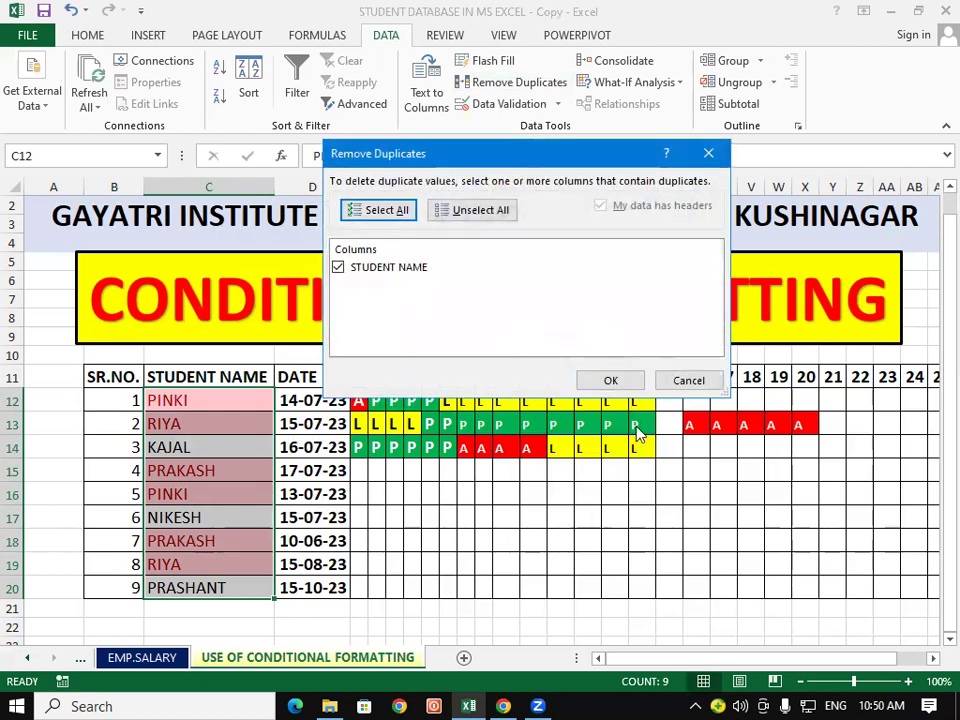
pyautogui.click(612, 380)
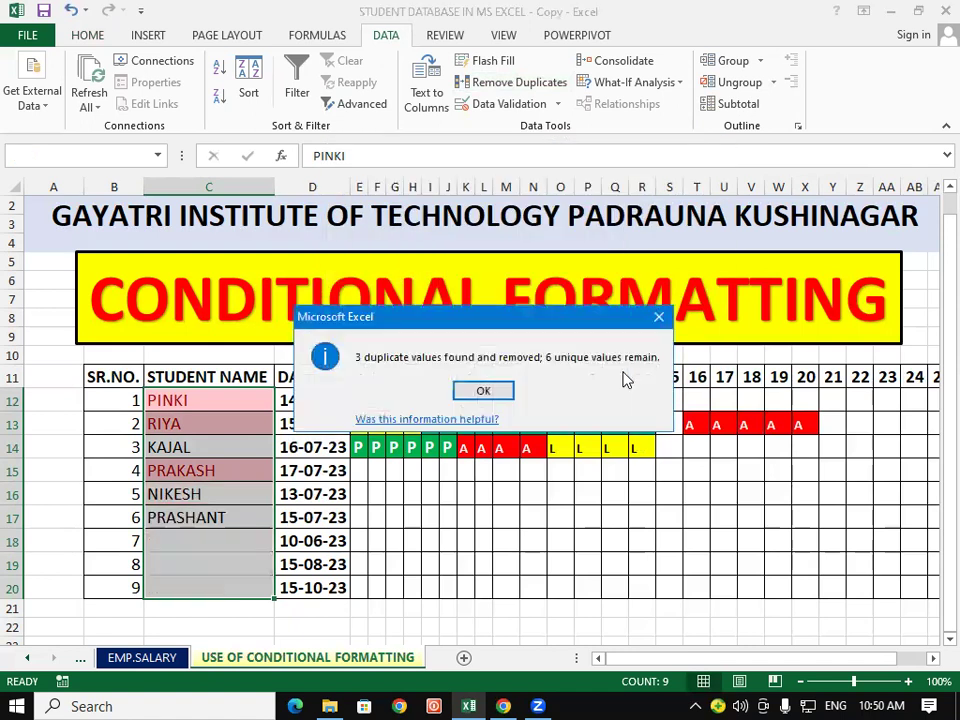
pyautogui.click(483, 391)
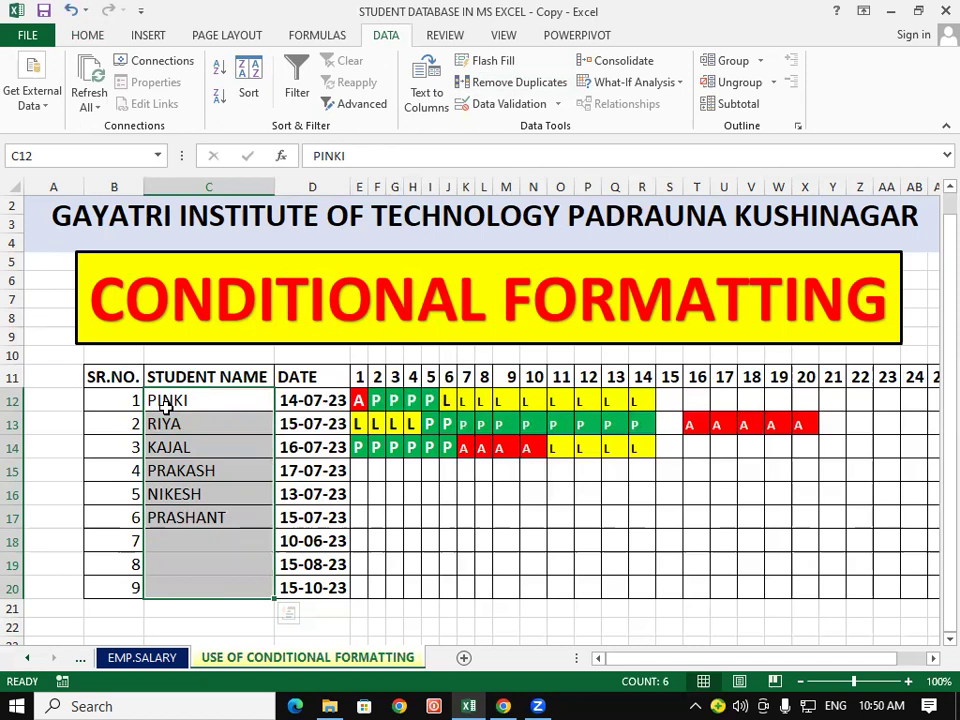
# Undo the duplicate removal to restore all nine names, then open Conditional Formatting on Home.
pyautogui.hotkey('ctrl', 'v')
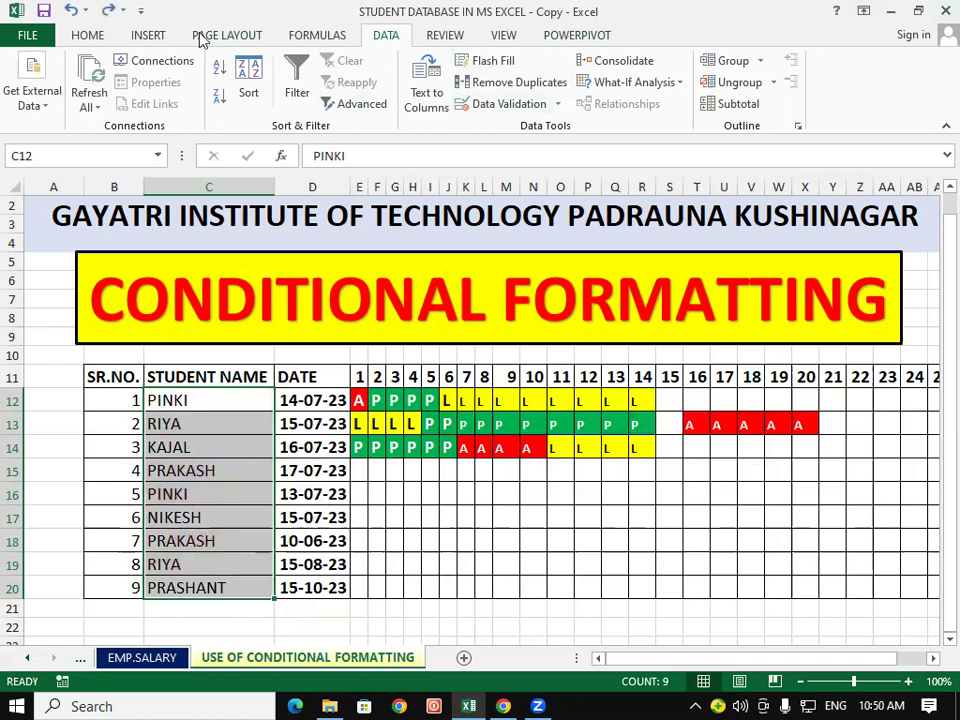
pyautogui.click(82, 35)
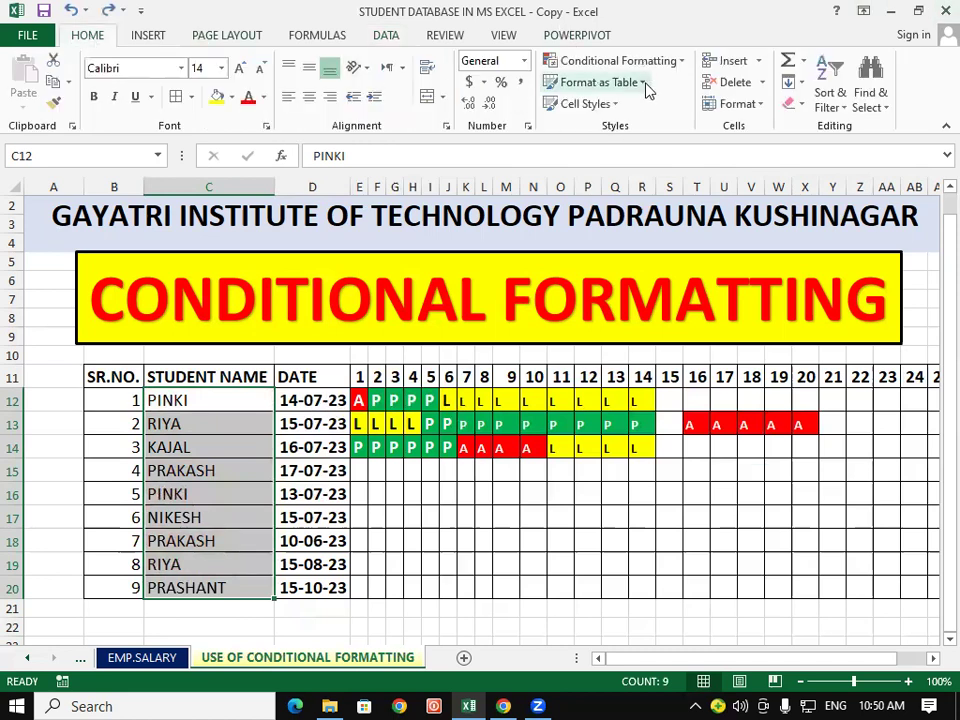
pyautogui.click(678, 62)
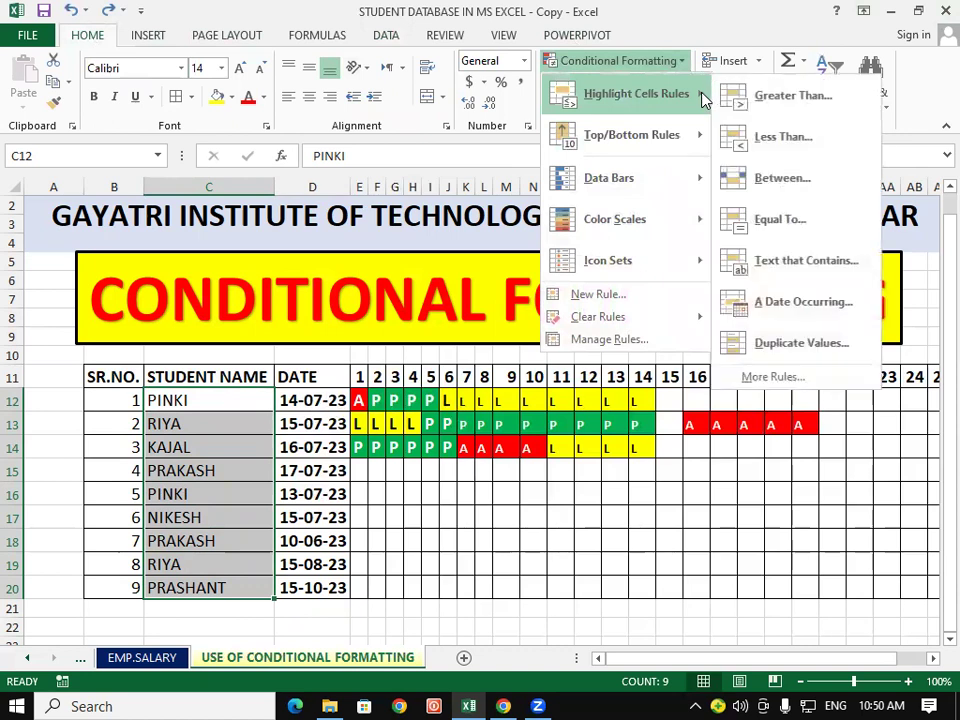